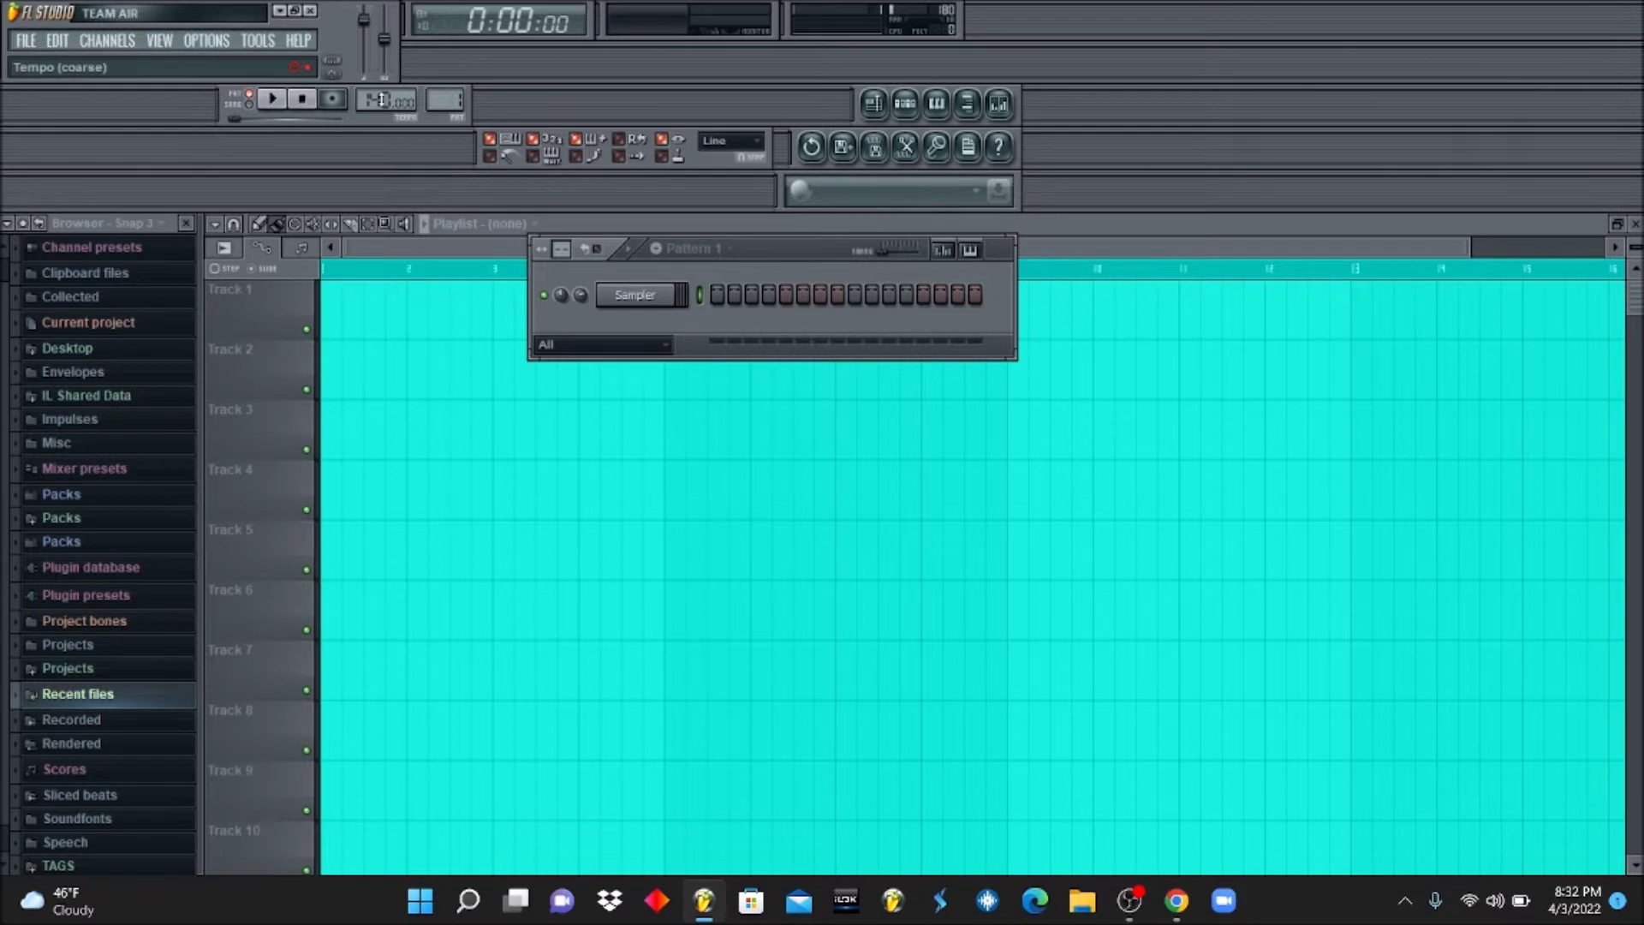
Set the project tempo to 97 BPM and replace the Sampler channel with the MonoPoly synth.
drag(381, 100, 383, 126)
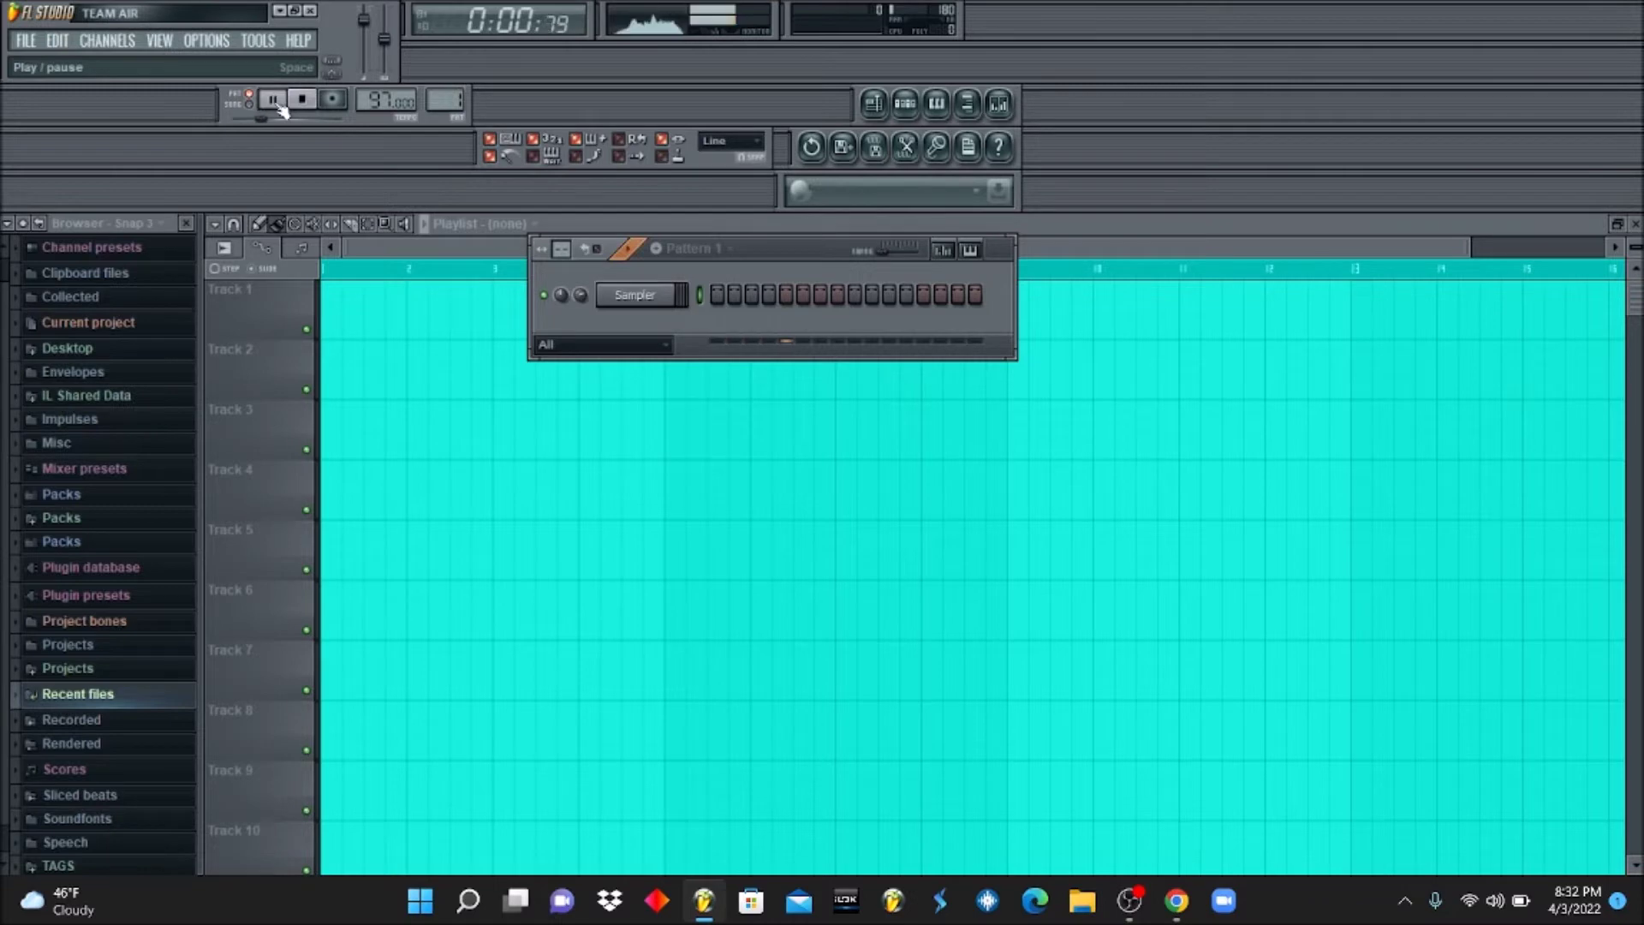
right_click(645, 293)
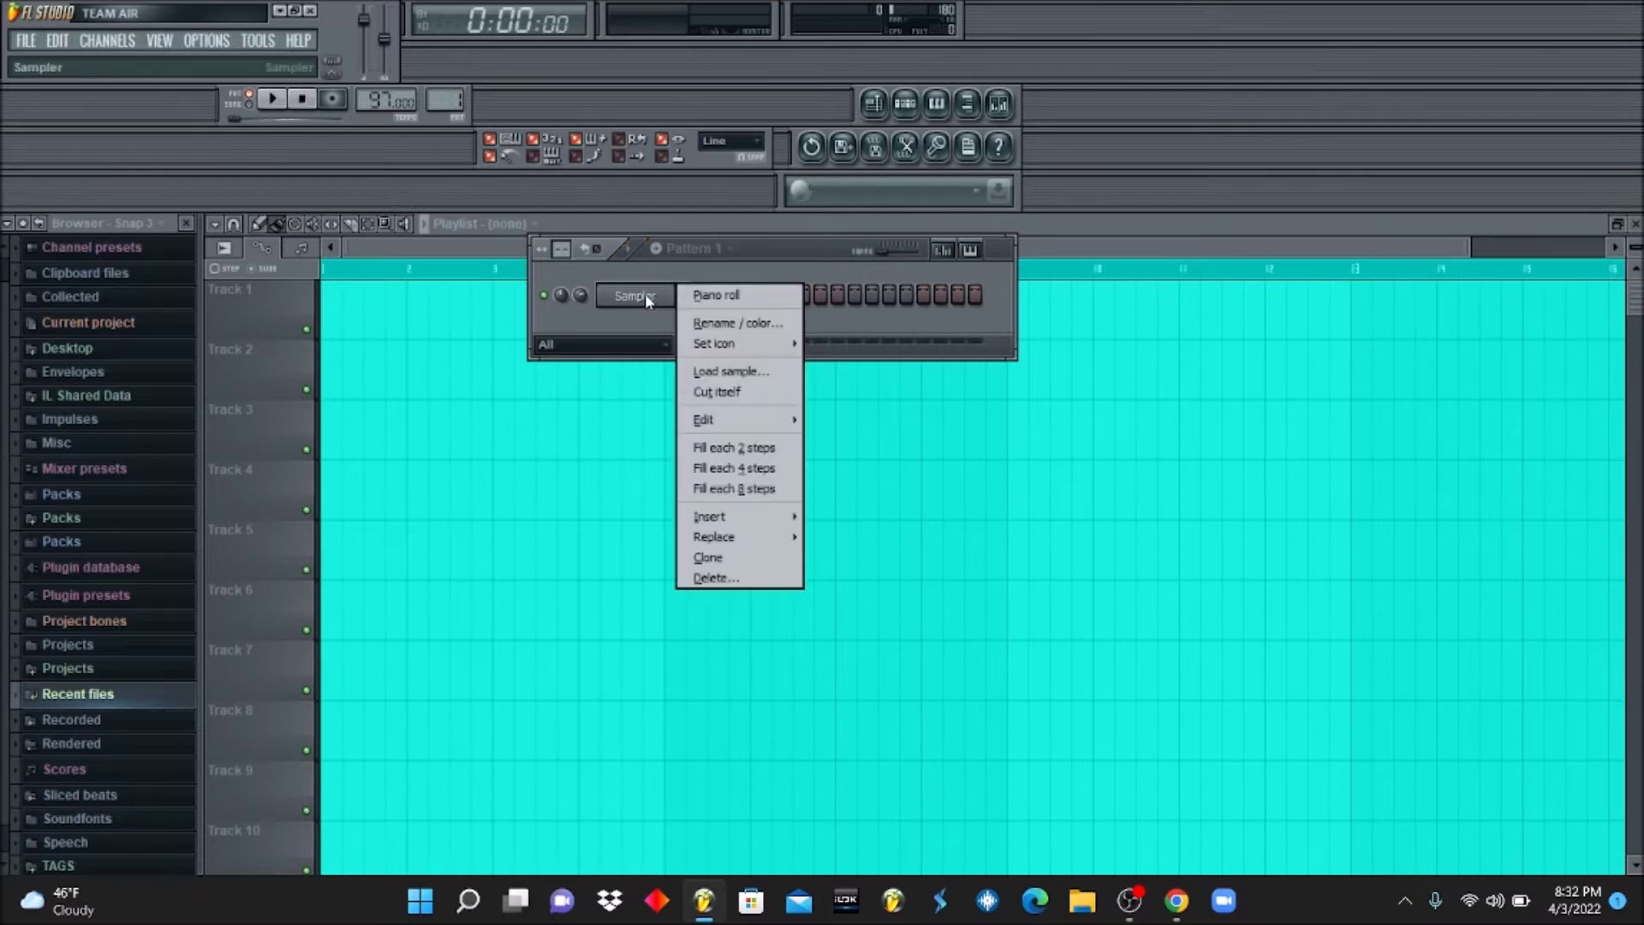
mouse_move(732, 520)
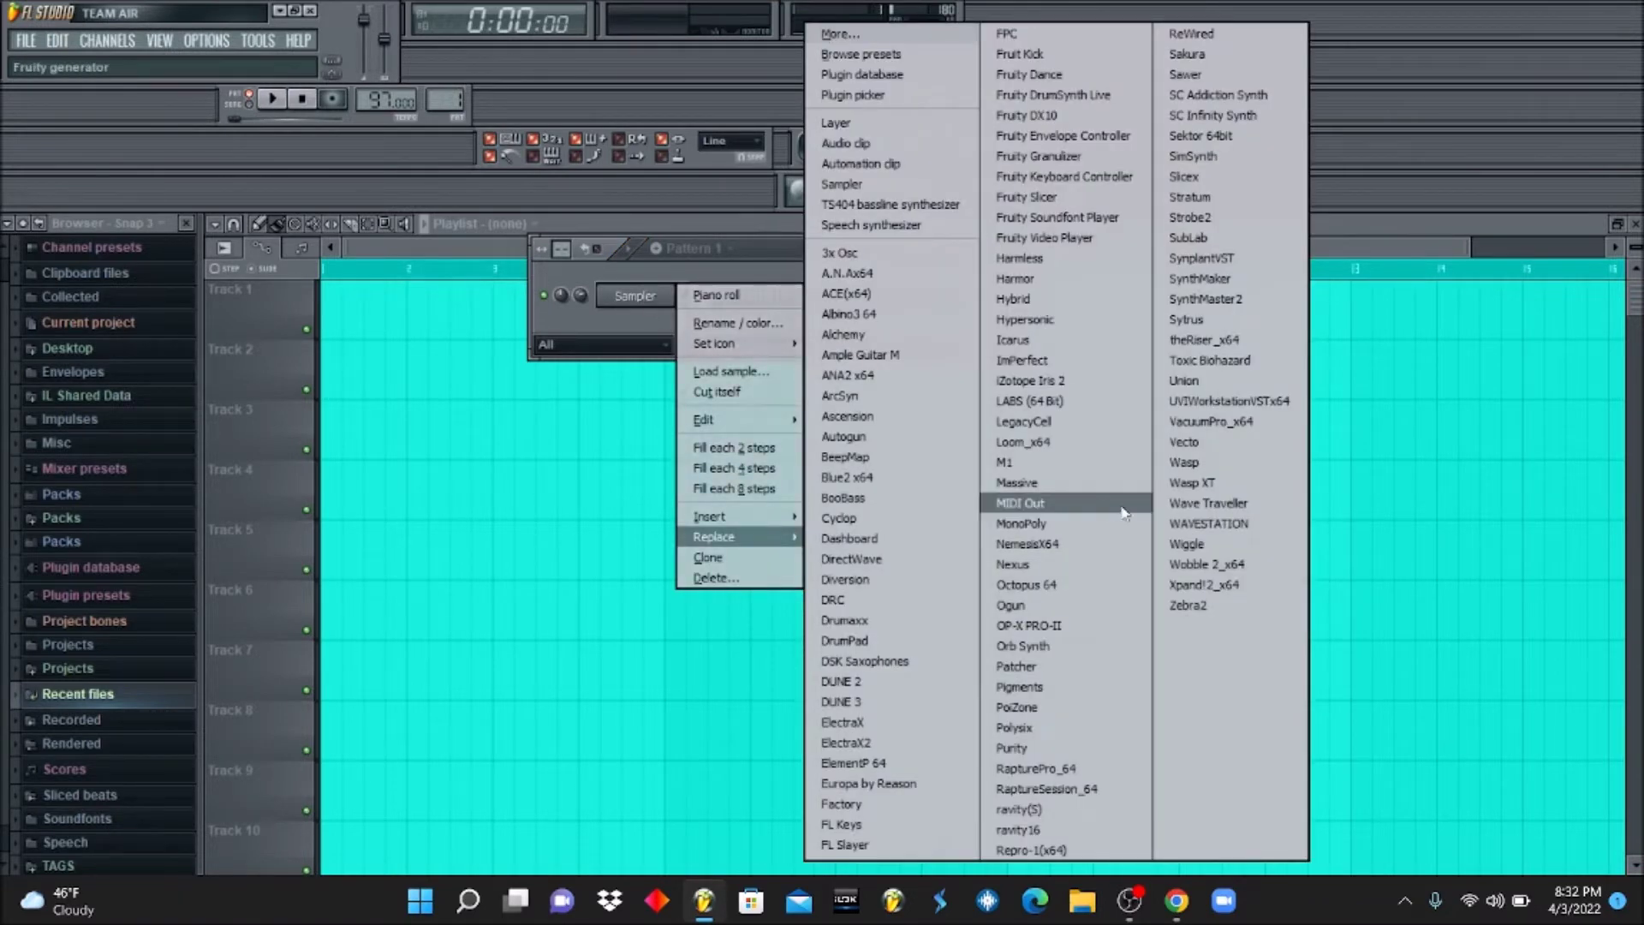
click(1032, 520)
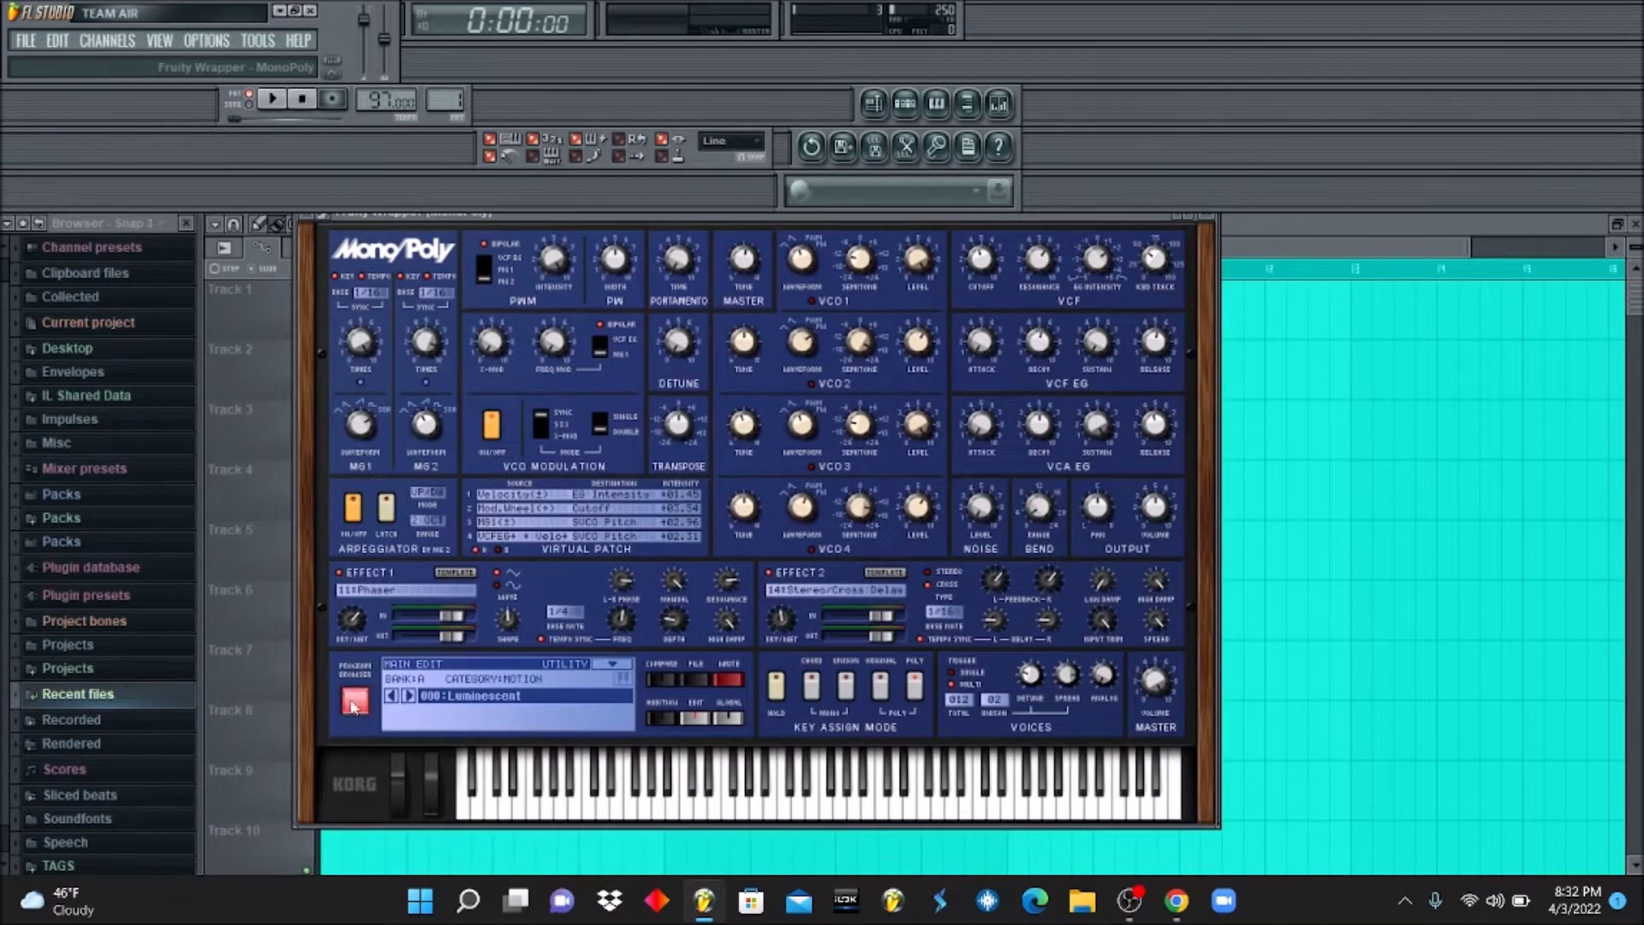
Audition MonoPoly programs, including Big Hollow Pad from PAD/STRINGS, and select Repeater Bell from the BELL/DECAY category.
click(354, 700)
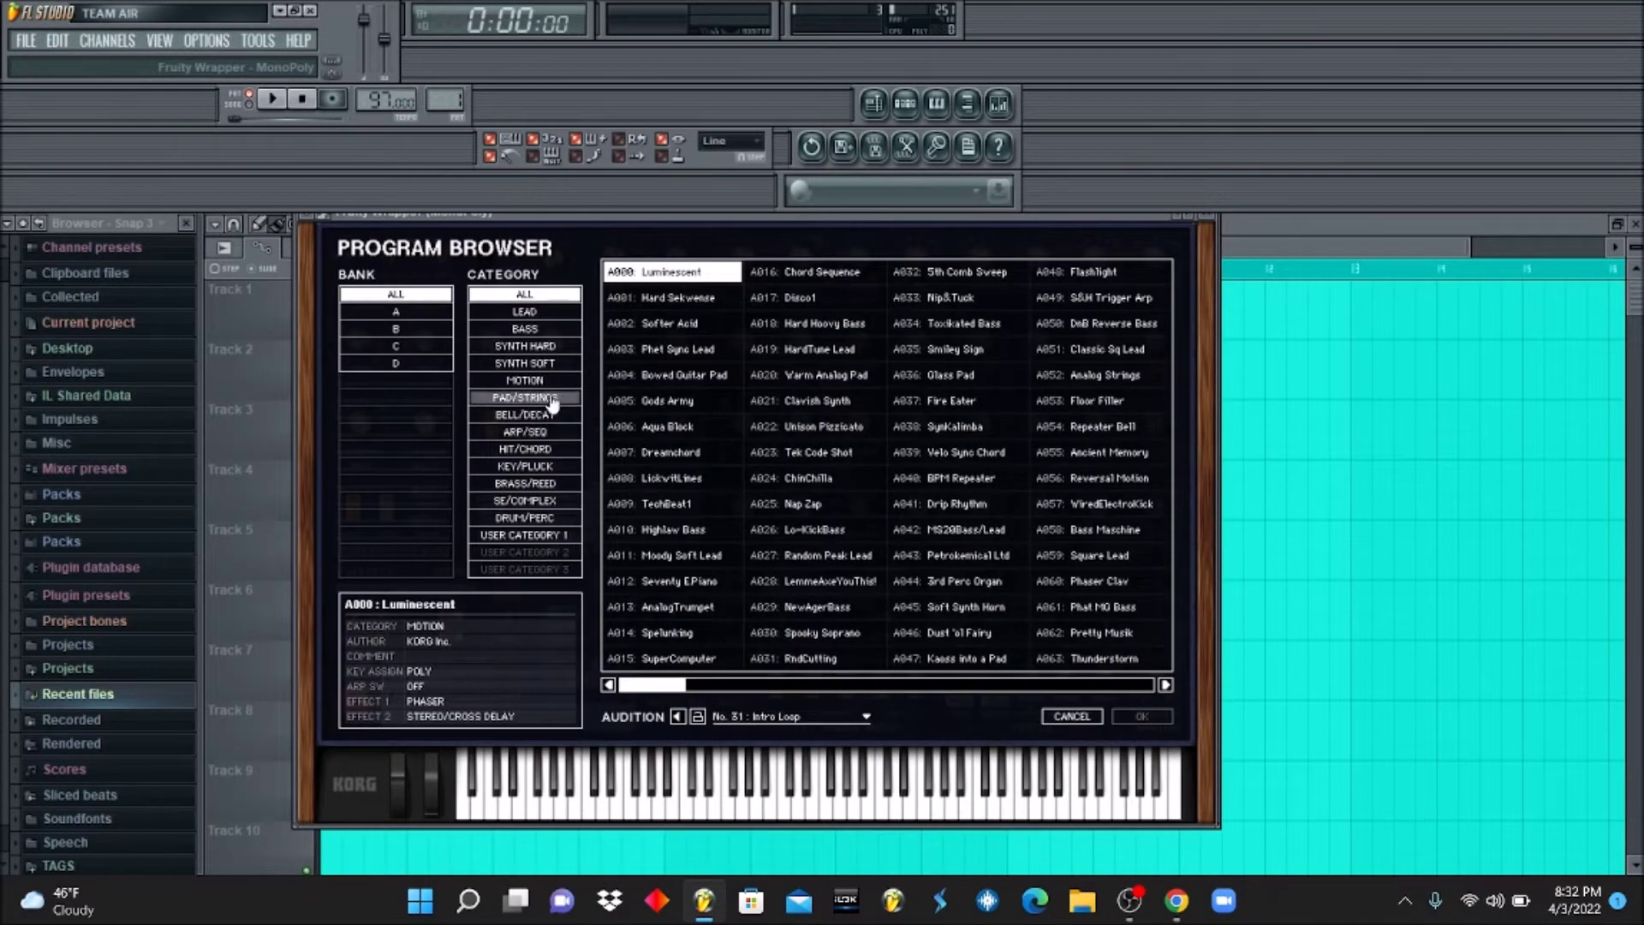
click(525, 397)
click(684, 401)
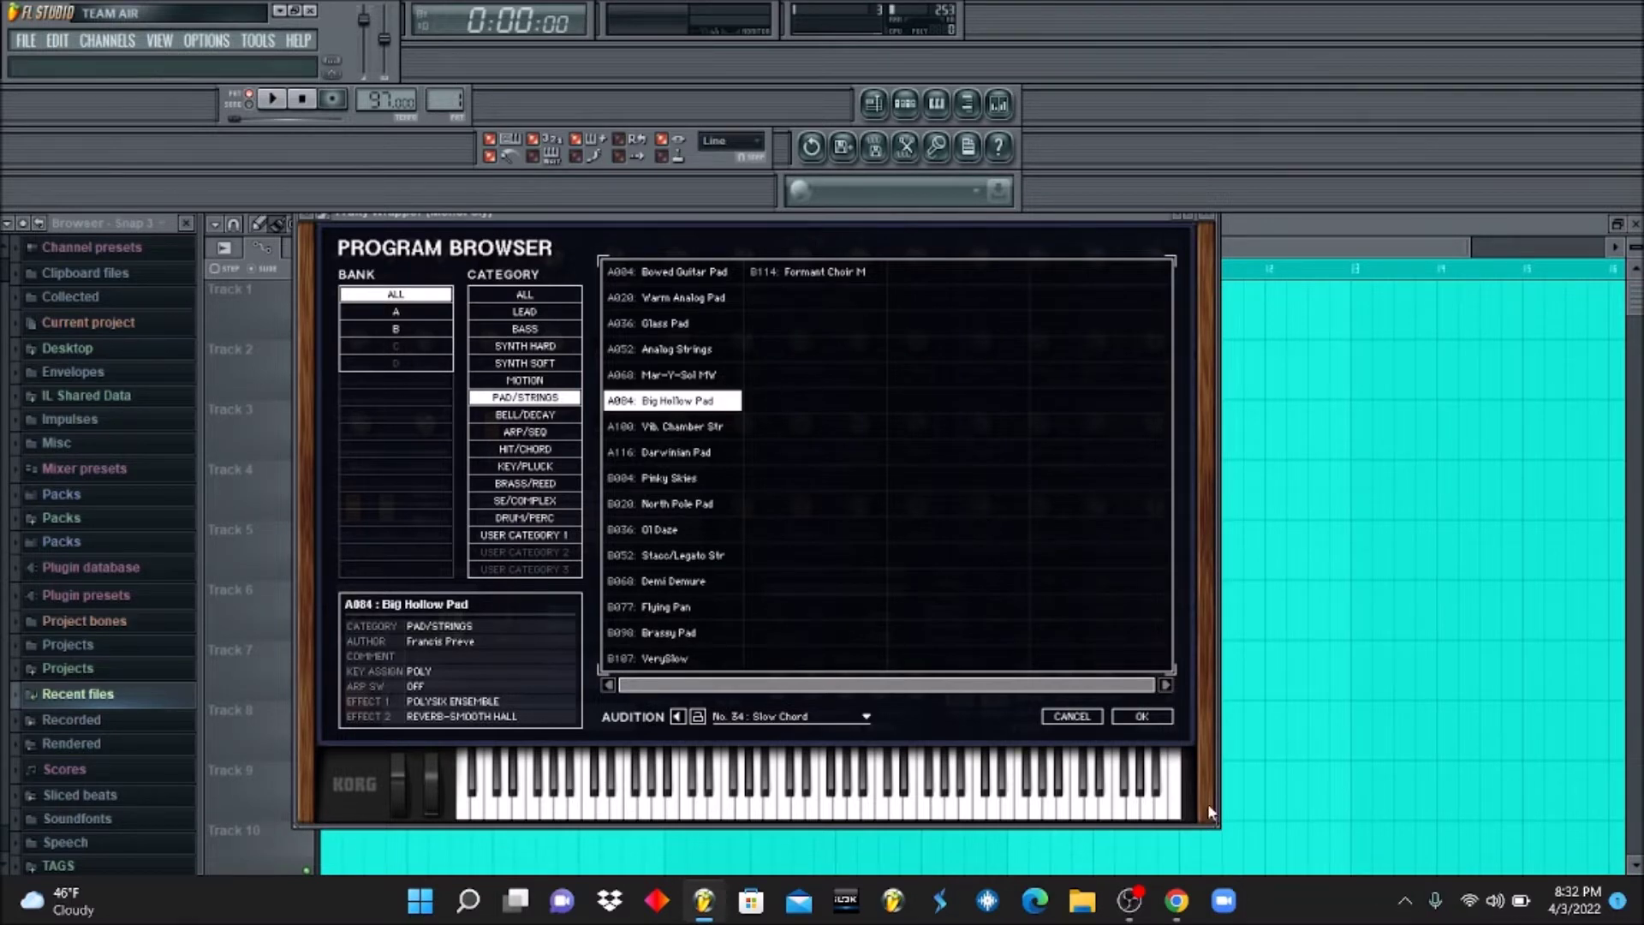
click(1139, 717)
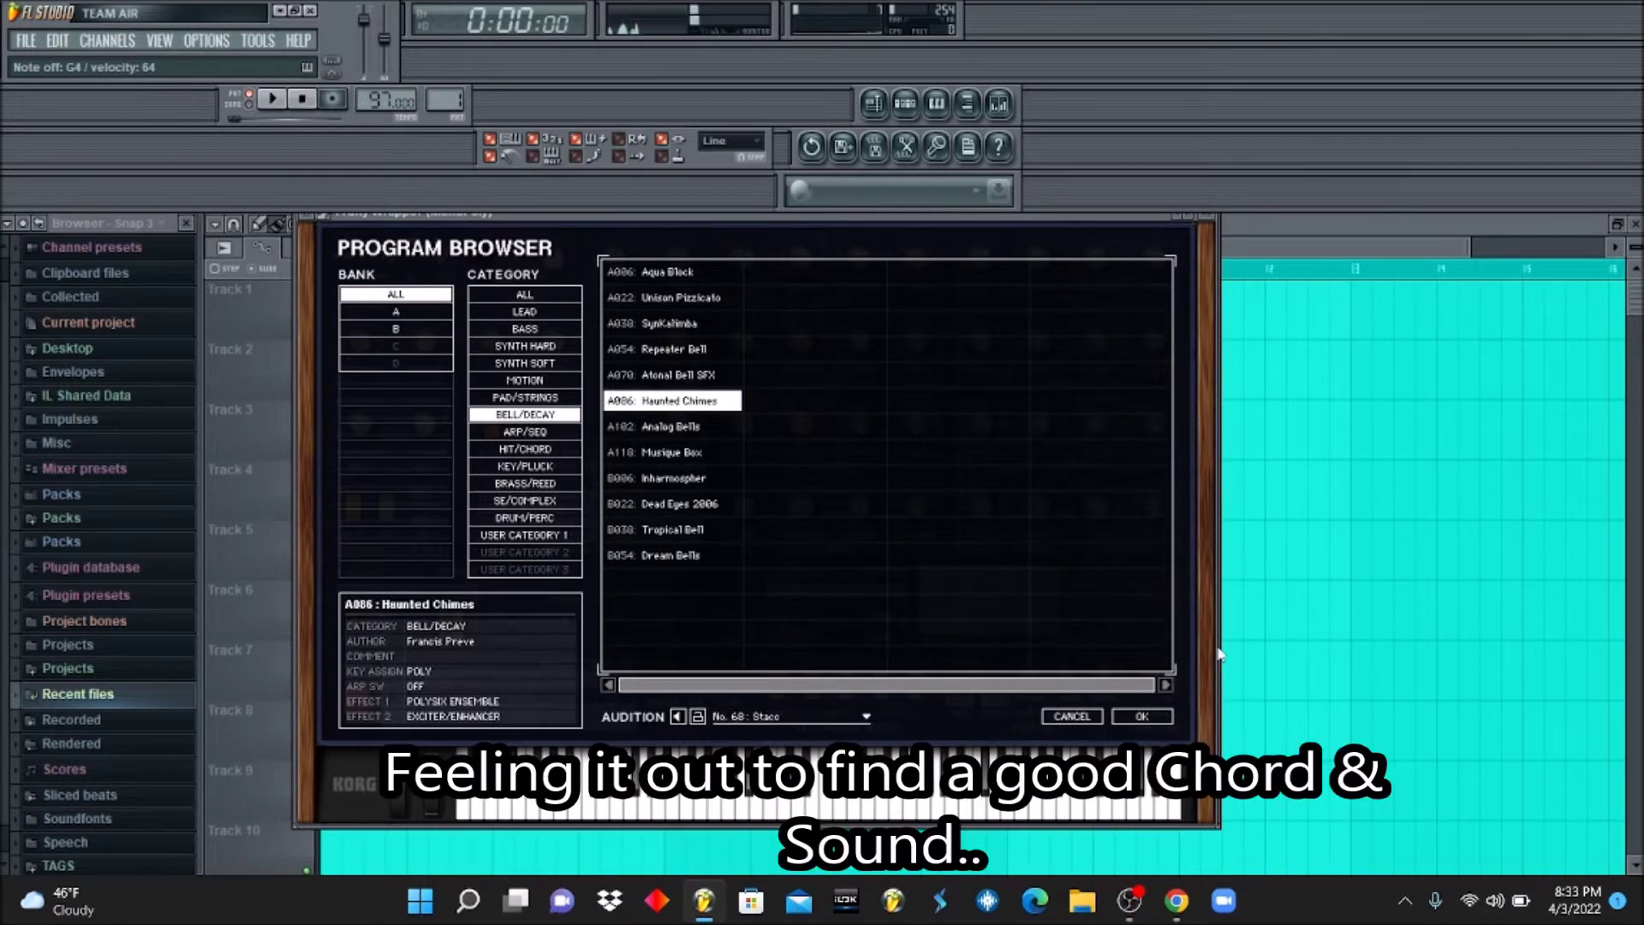
click(690, 351)
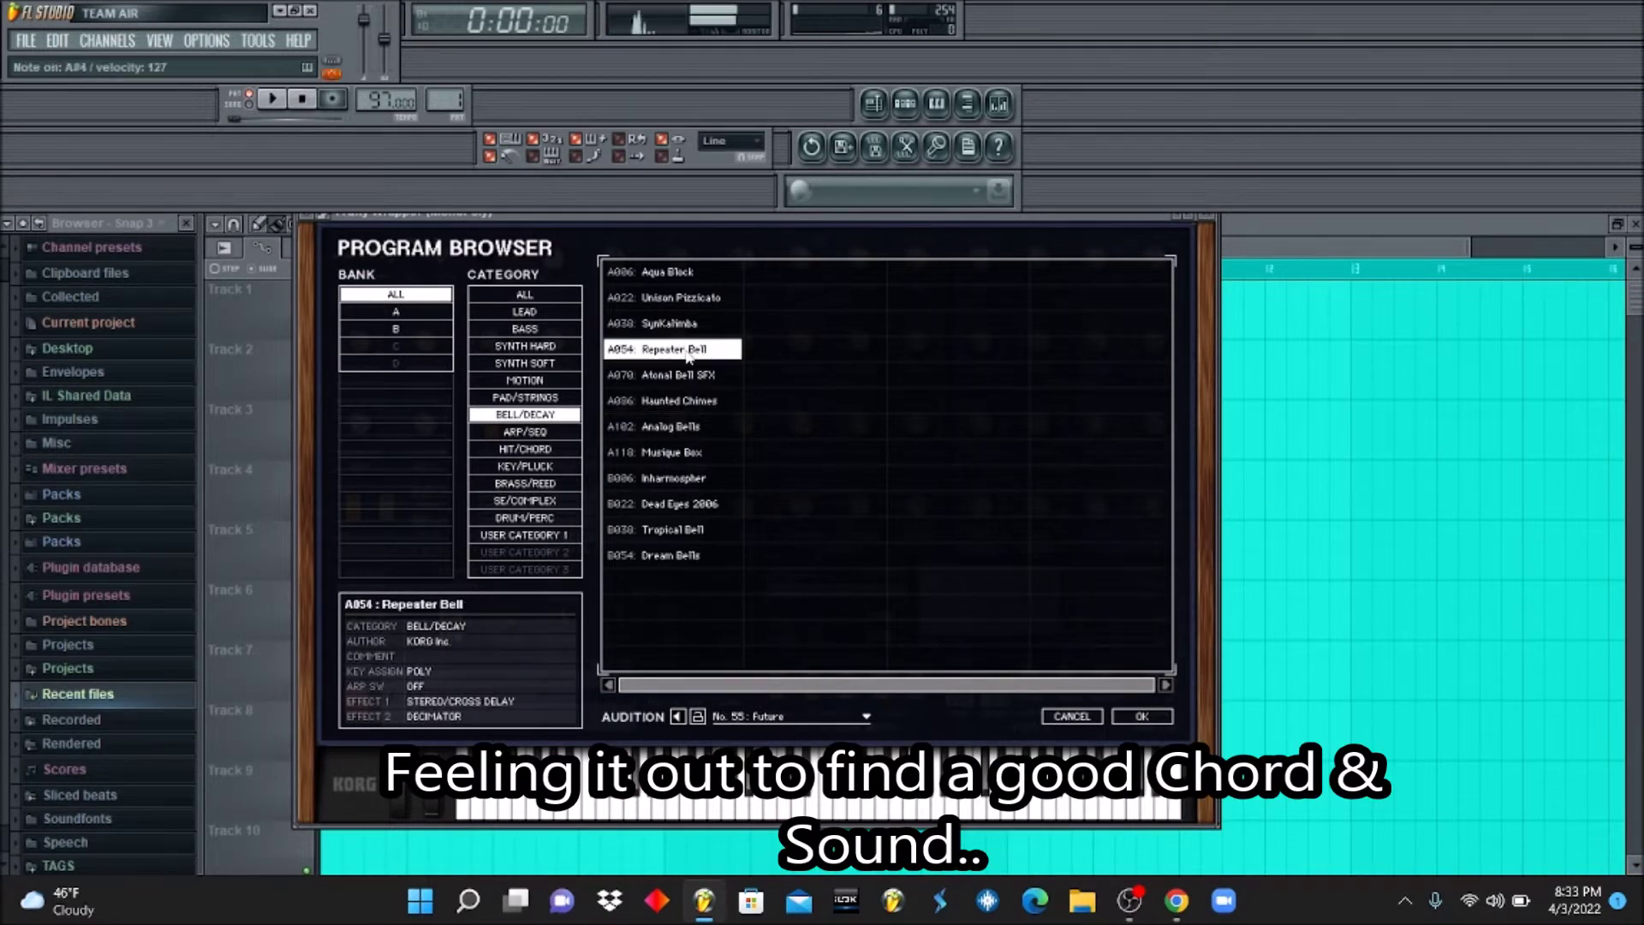
Arm recording, open the MonoPoly channel's piano roll, and try out keys for the first chord.
click(904, 106)
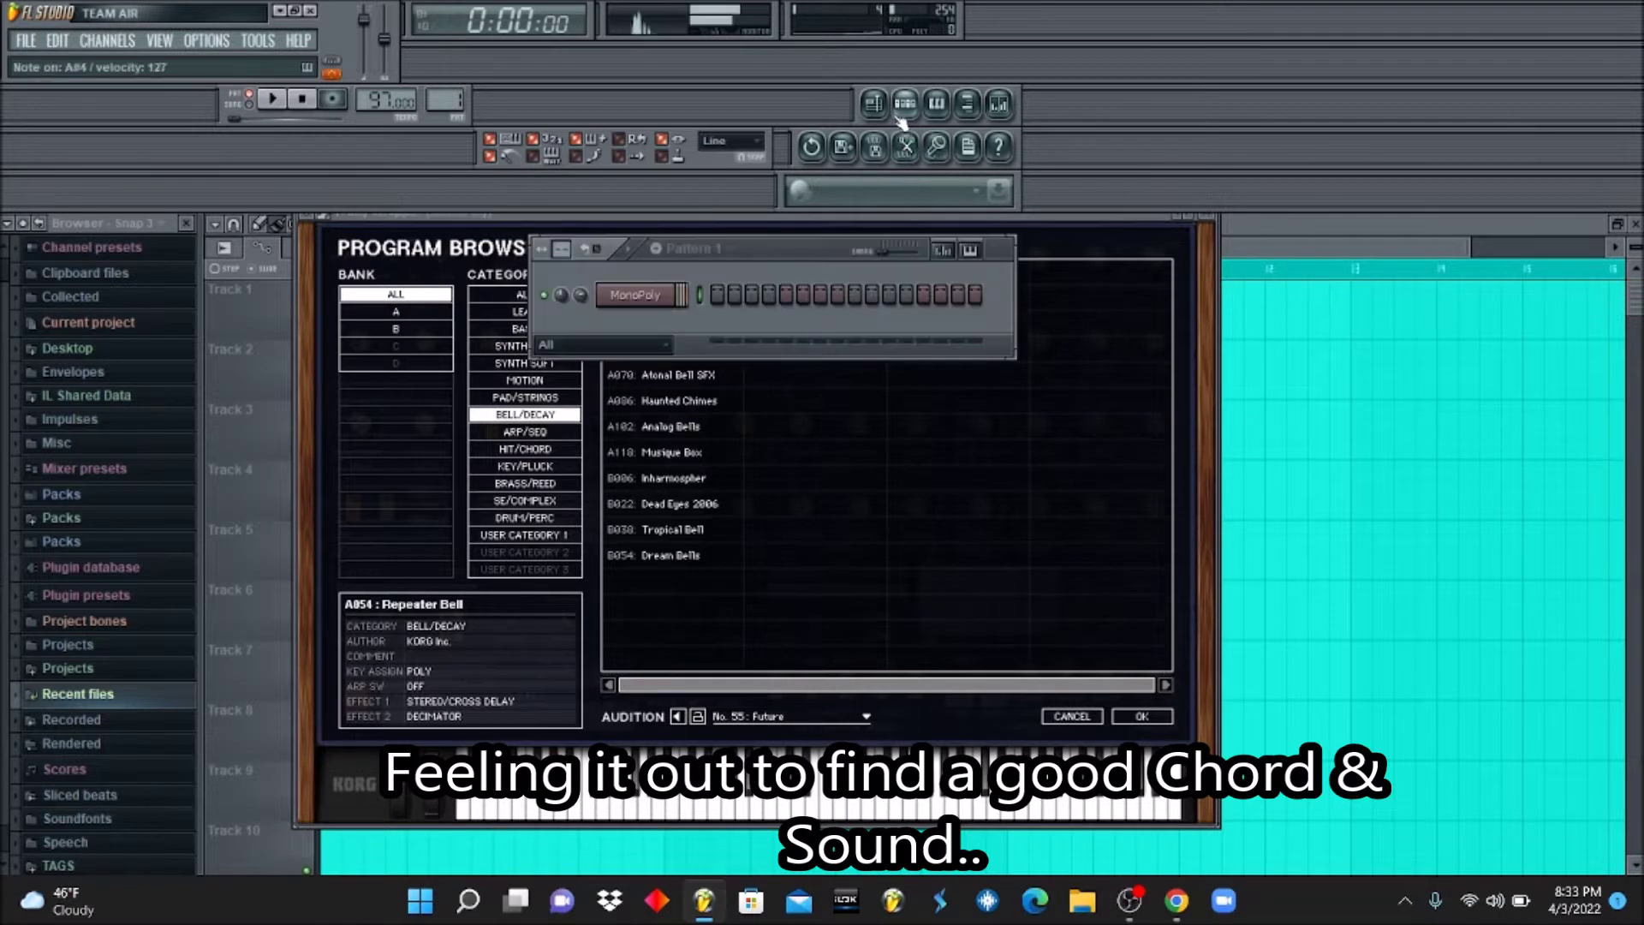
click(332, 99)
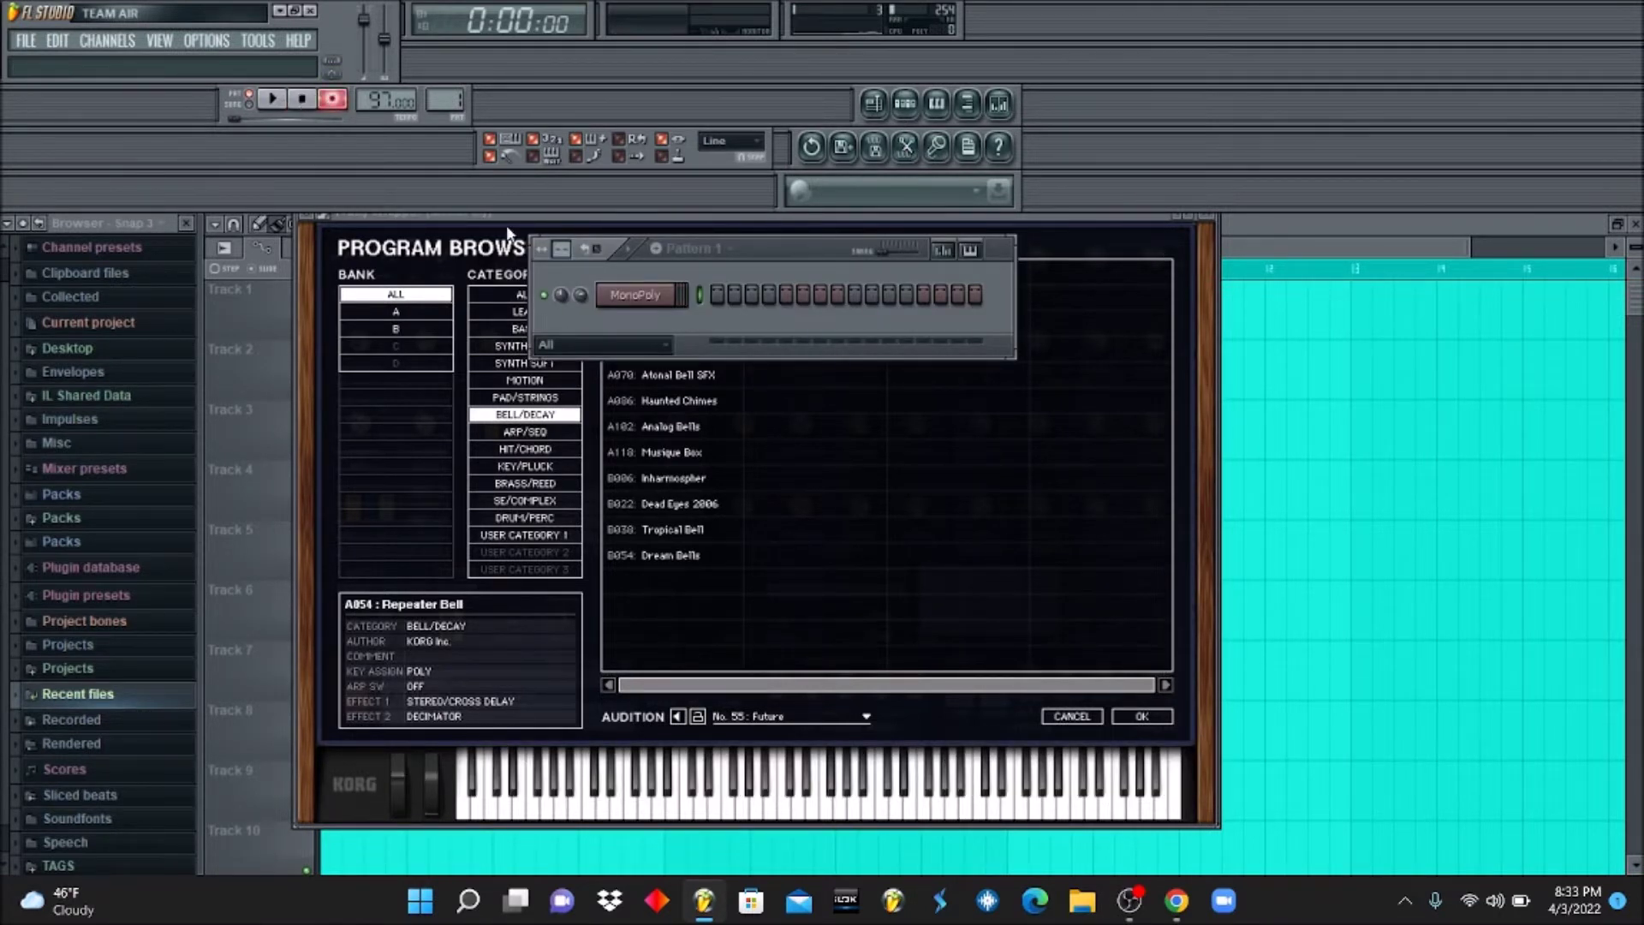
right_click(670, 300)
click(730, 295)
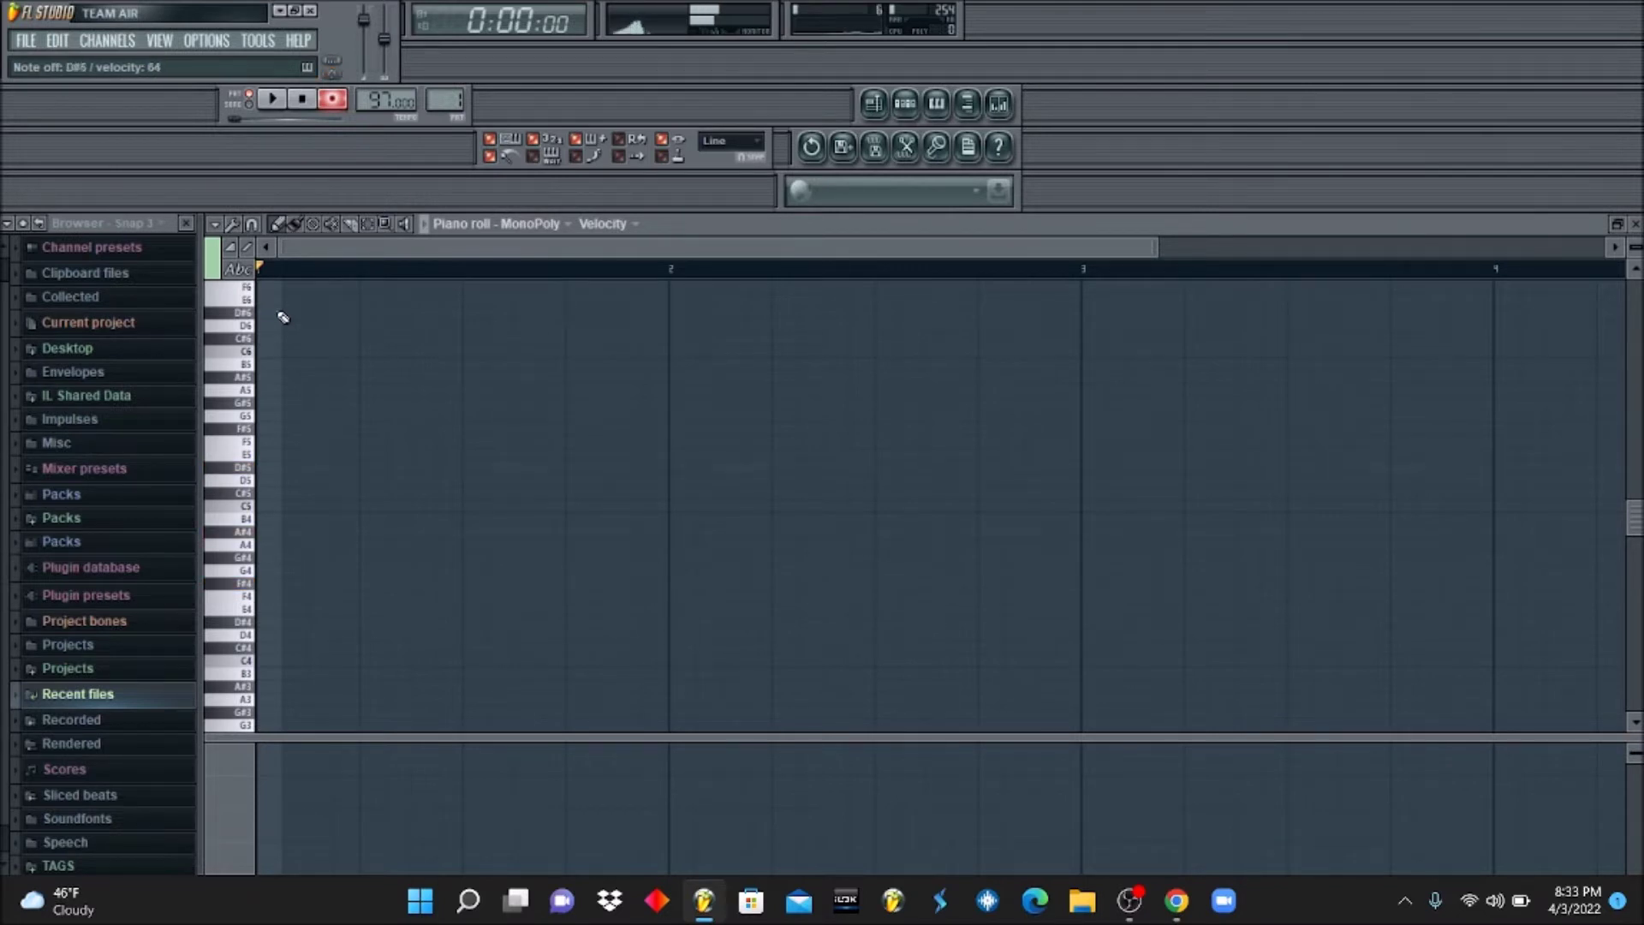
click(214, 533)
click(229, 548)
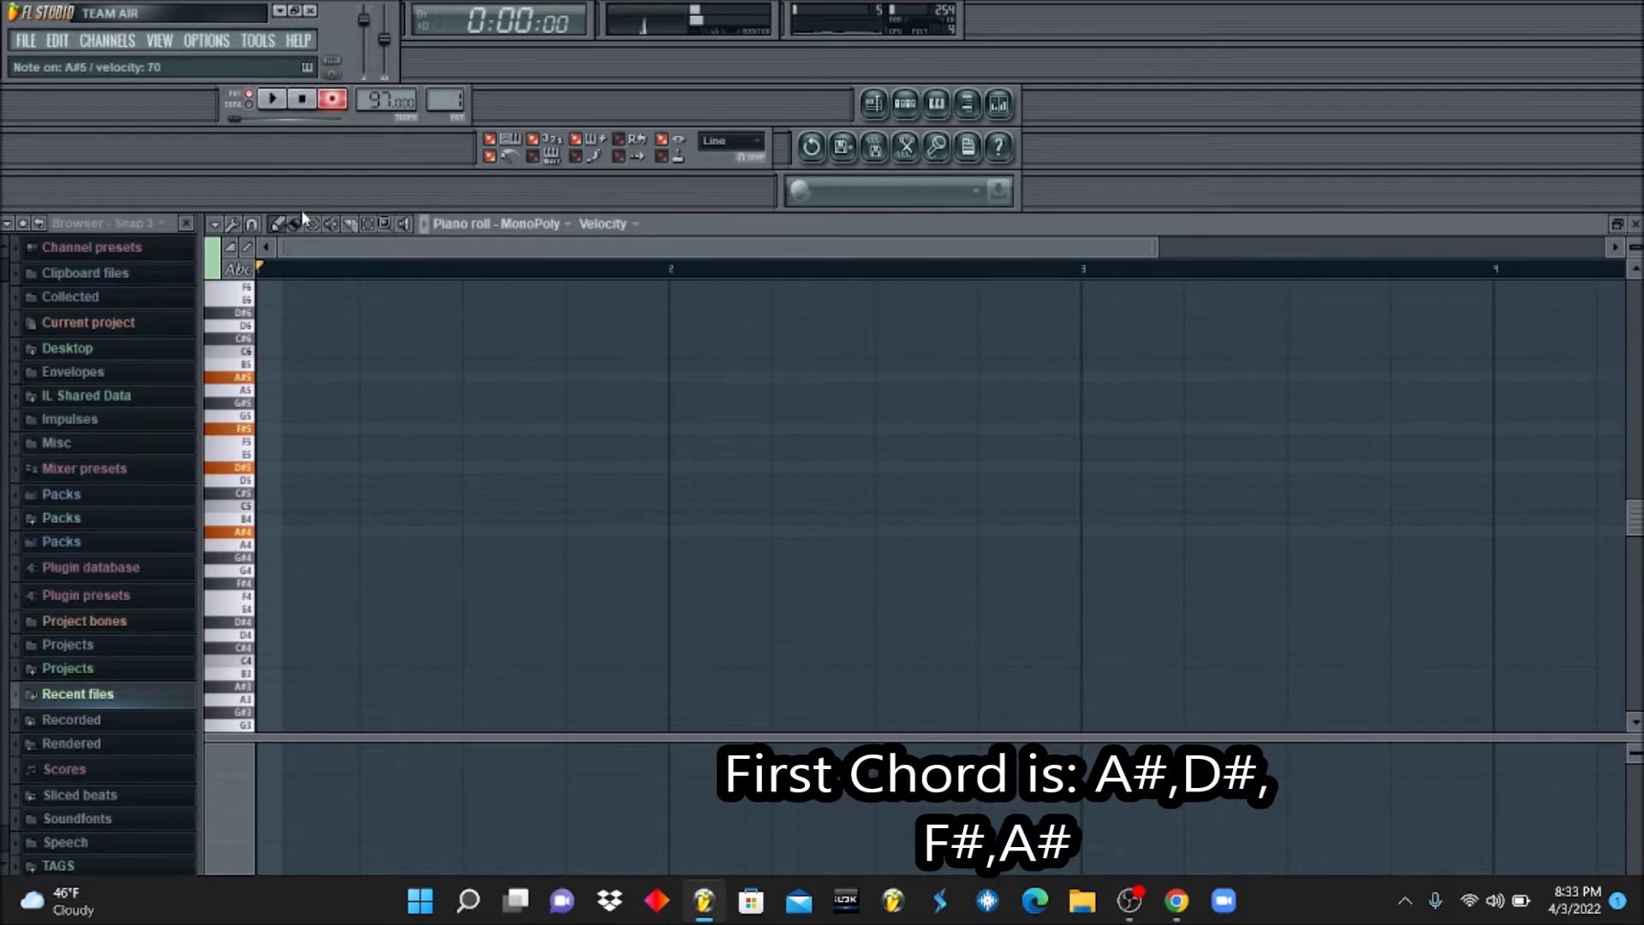
Record the held chord A#4, D#5, F#5, A#5 at the start of bar 1.
key(space)
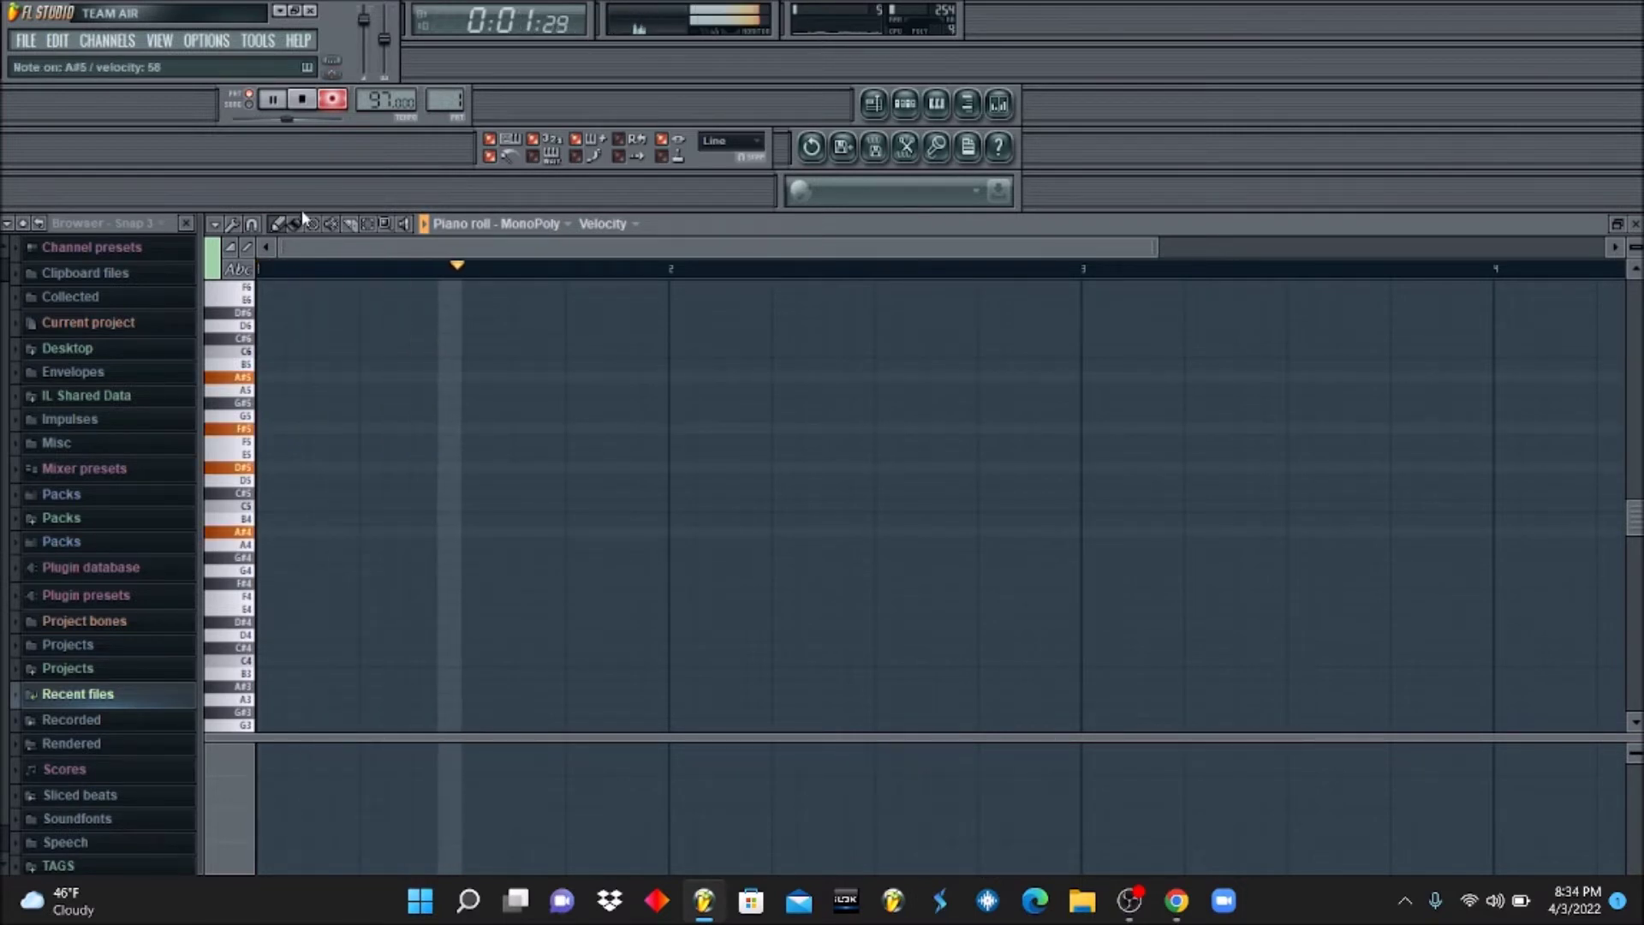
key(space)
Nudge the chord's A#5 note slightly later in two passes, playing the pattern back after each.
key(space)
key(space)
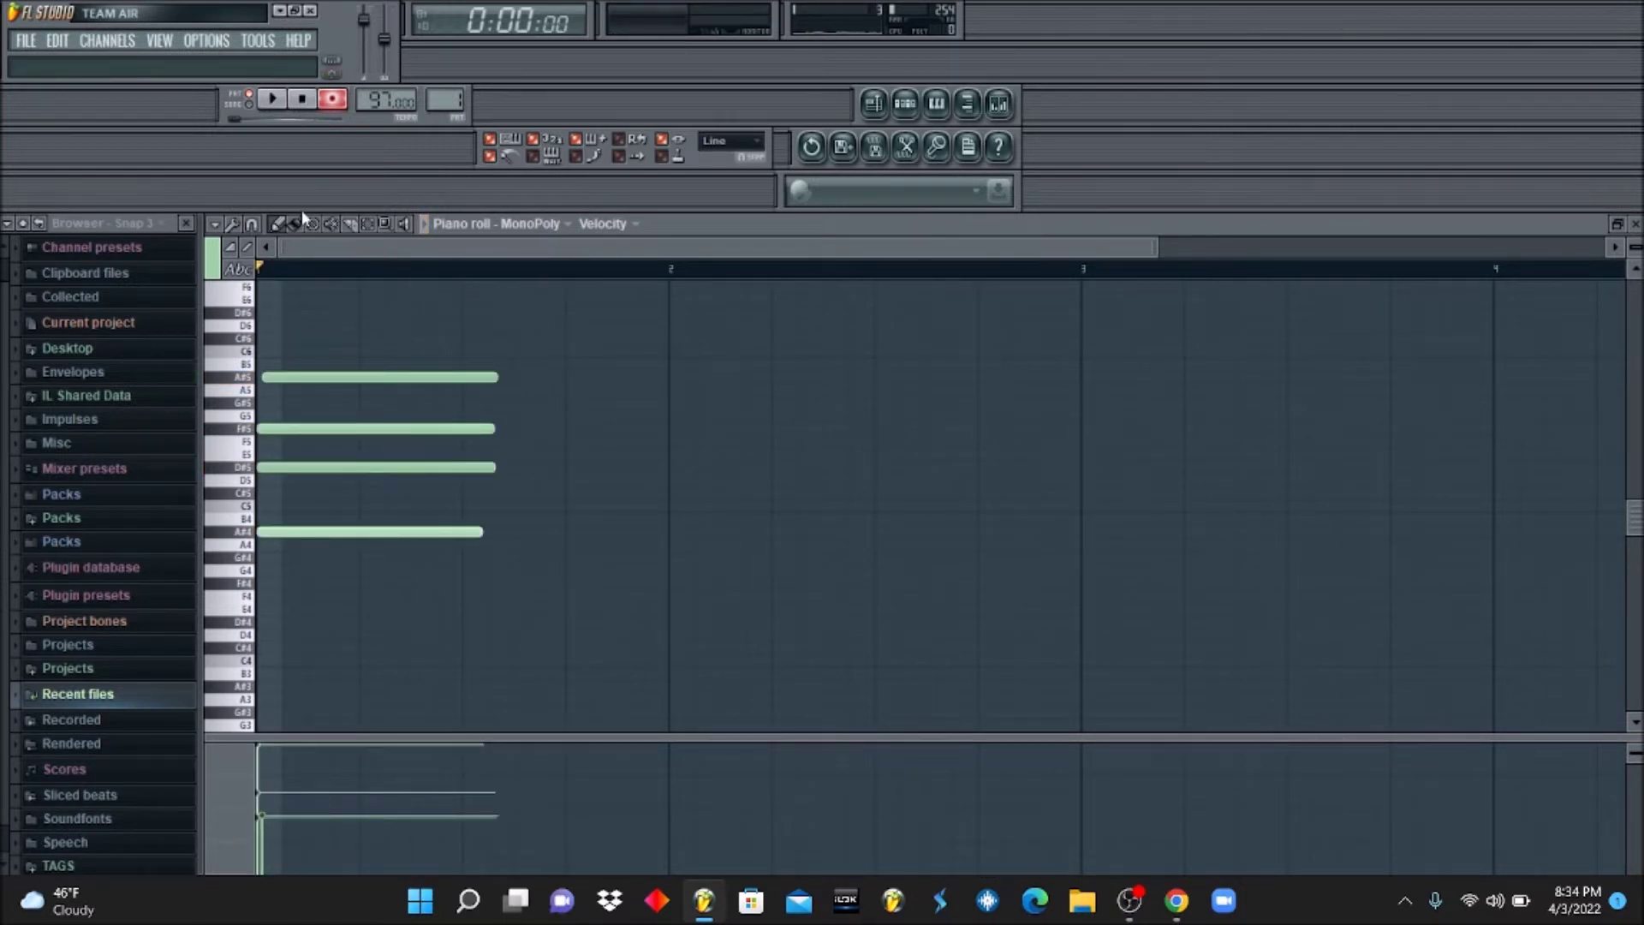
drag(381, 377, 406, 387)
key(space)
key(space)
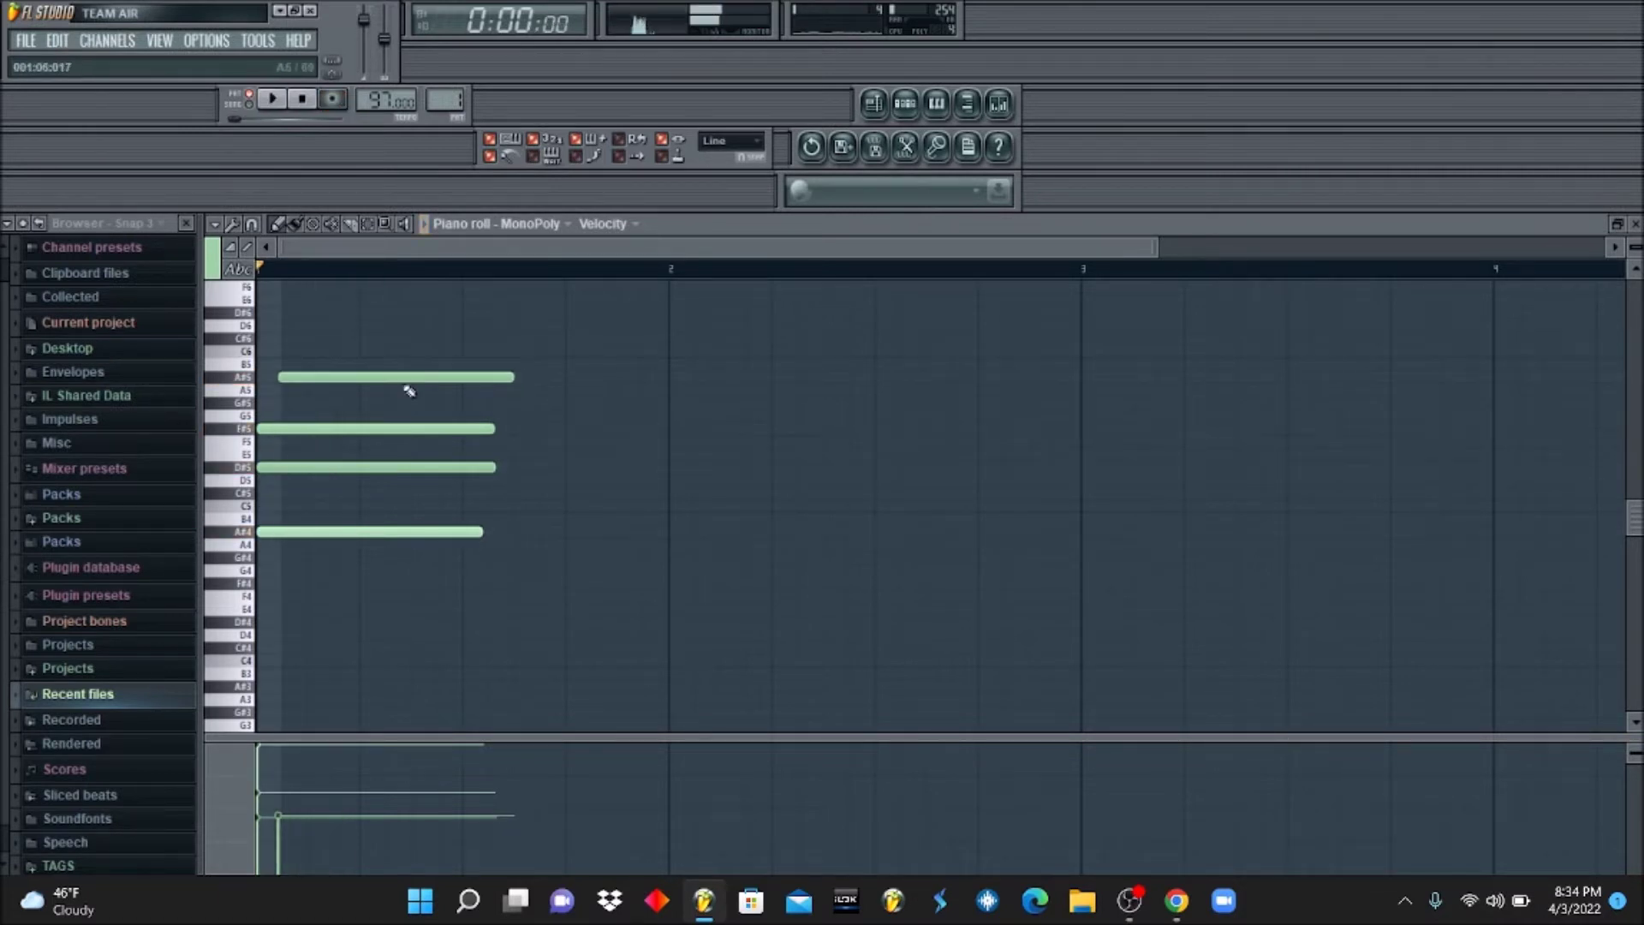
drag(395, 370, 406, 374)
key(space)
key(space)
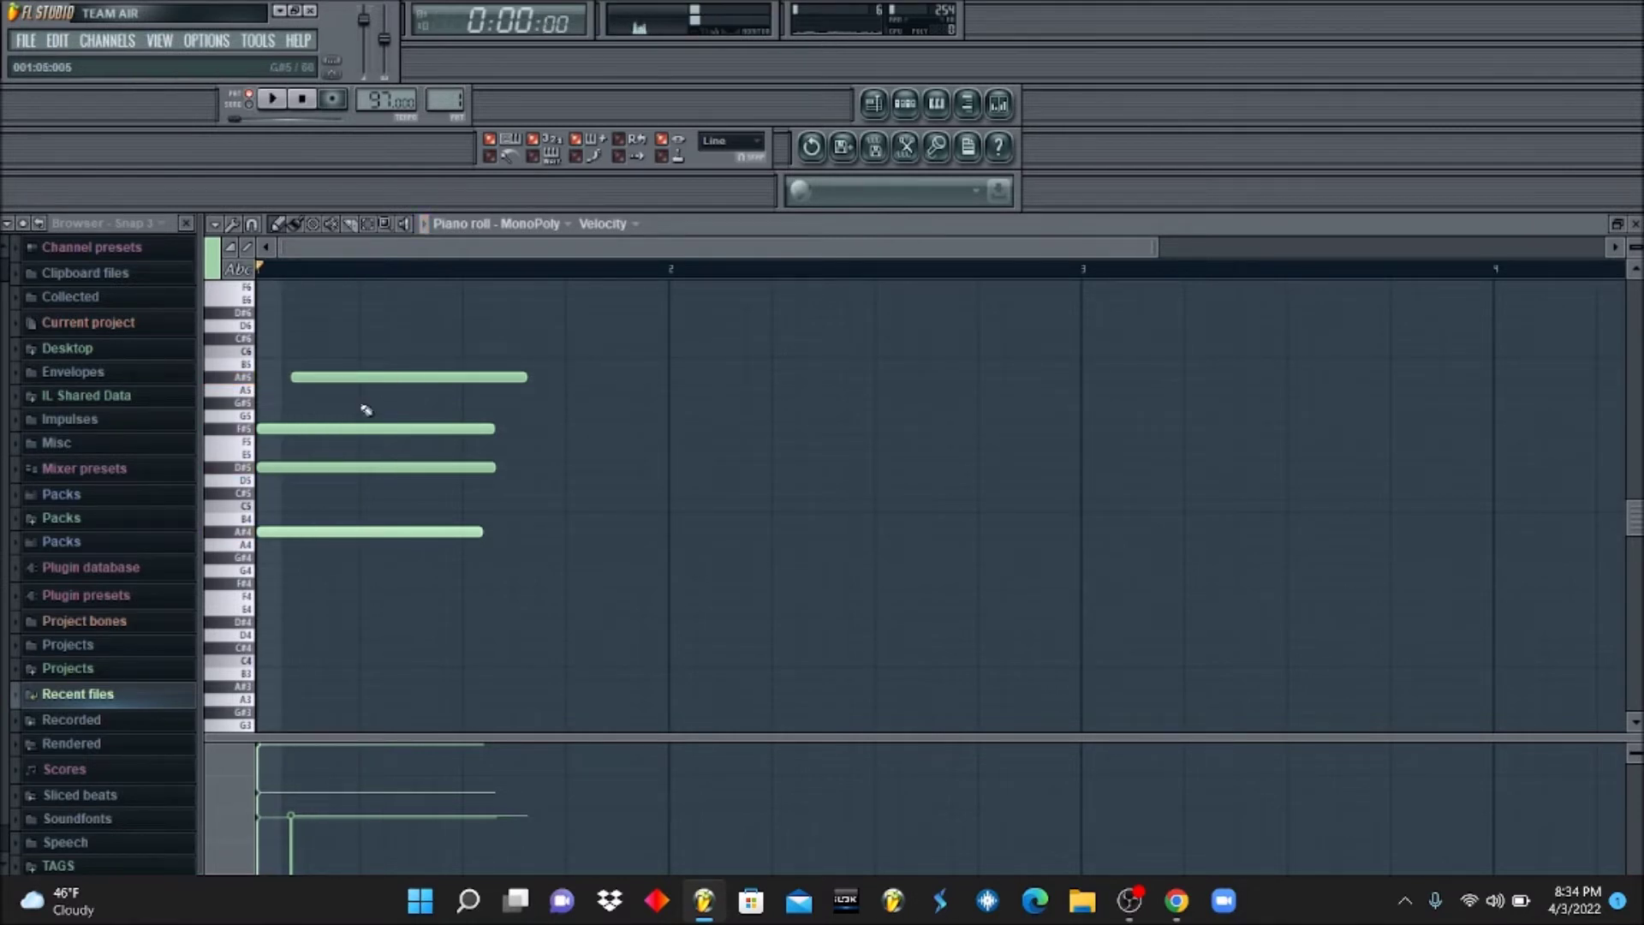
Shift the chord's F#5 note slightly later and its A#5 note slightly earlier, and audition the staggered chord.
drag(324, 427, 337, 428)
drag(344, 372, 334, 372)
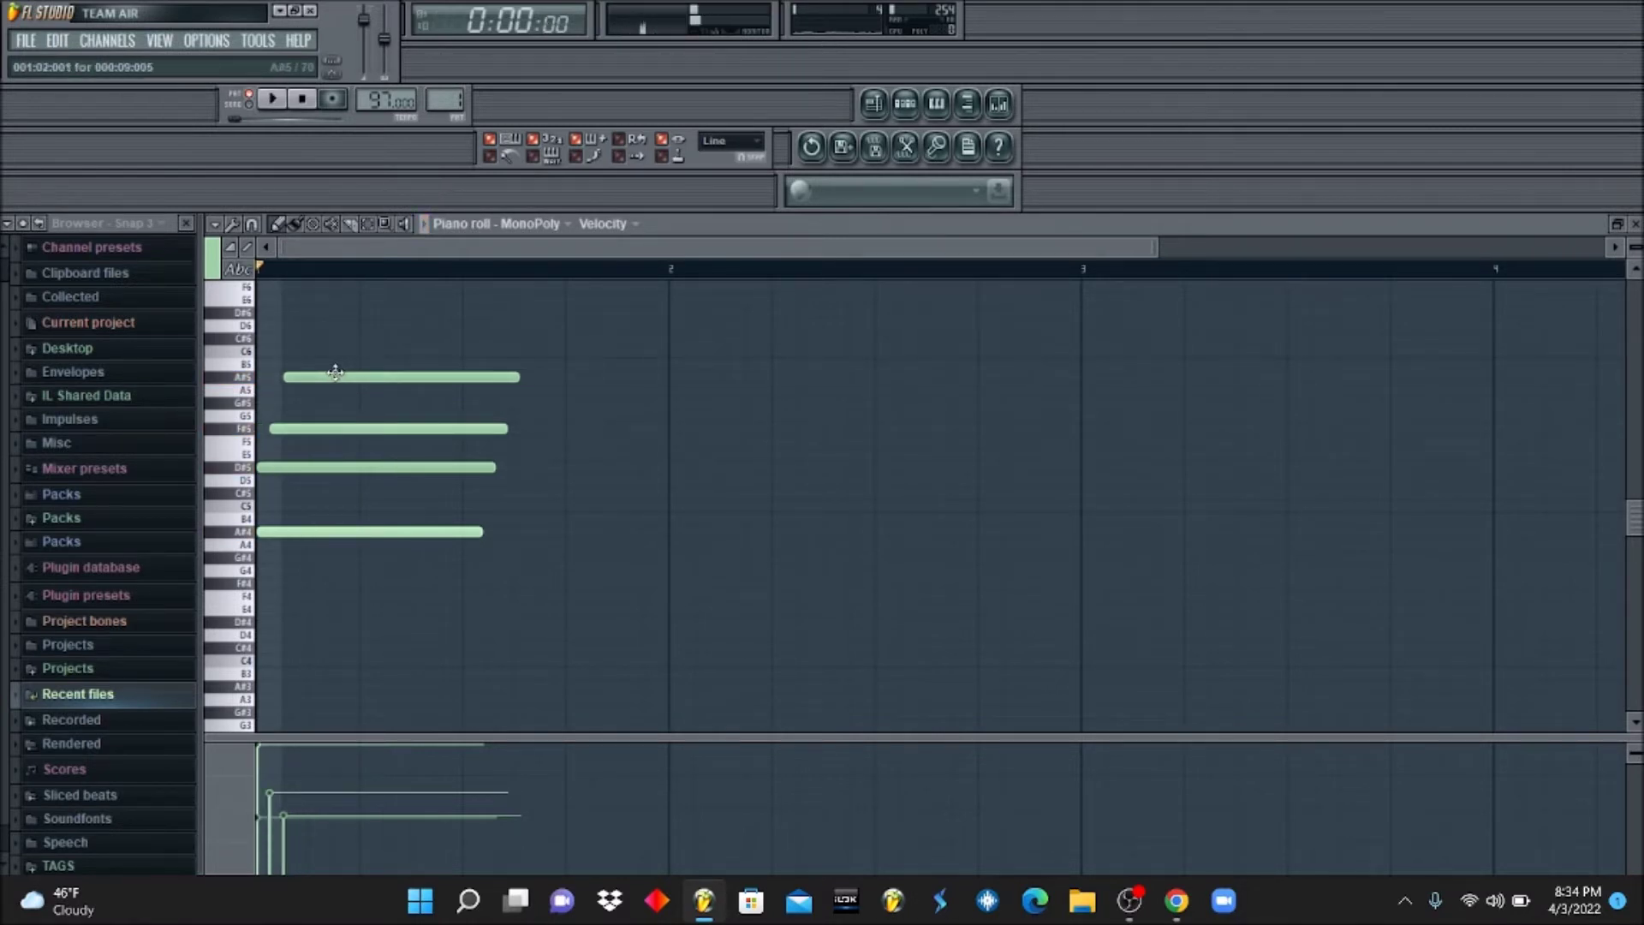
key(space)
key(space)
key(space)
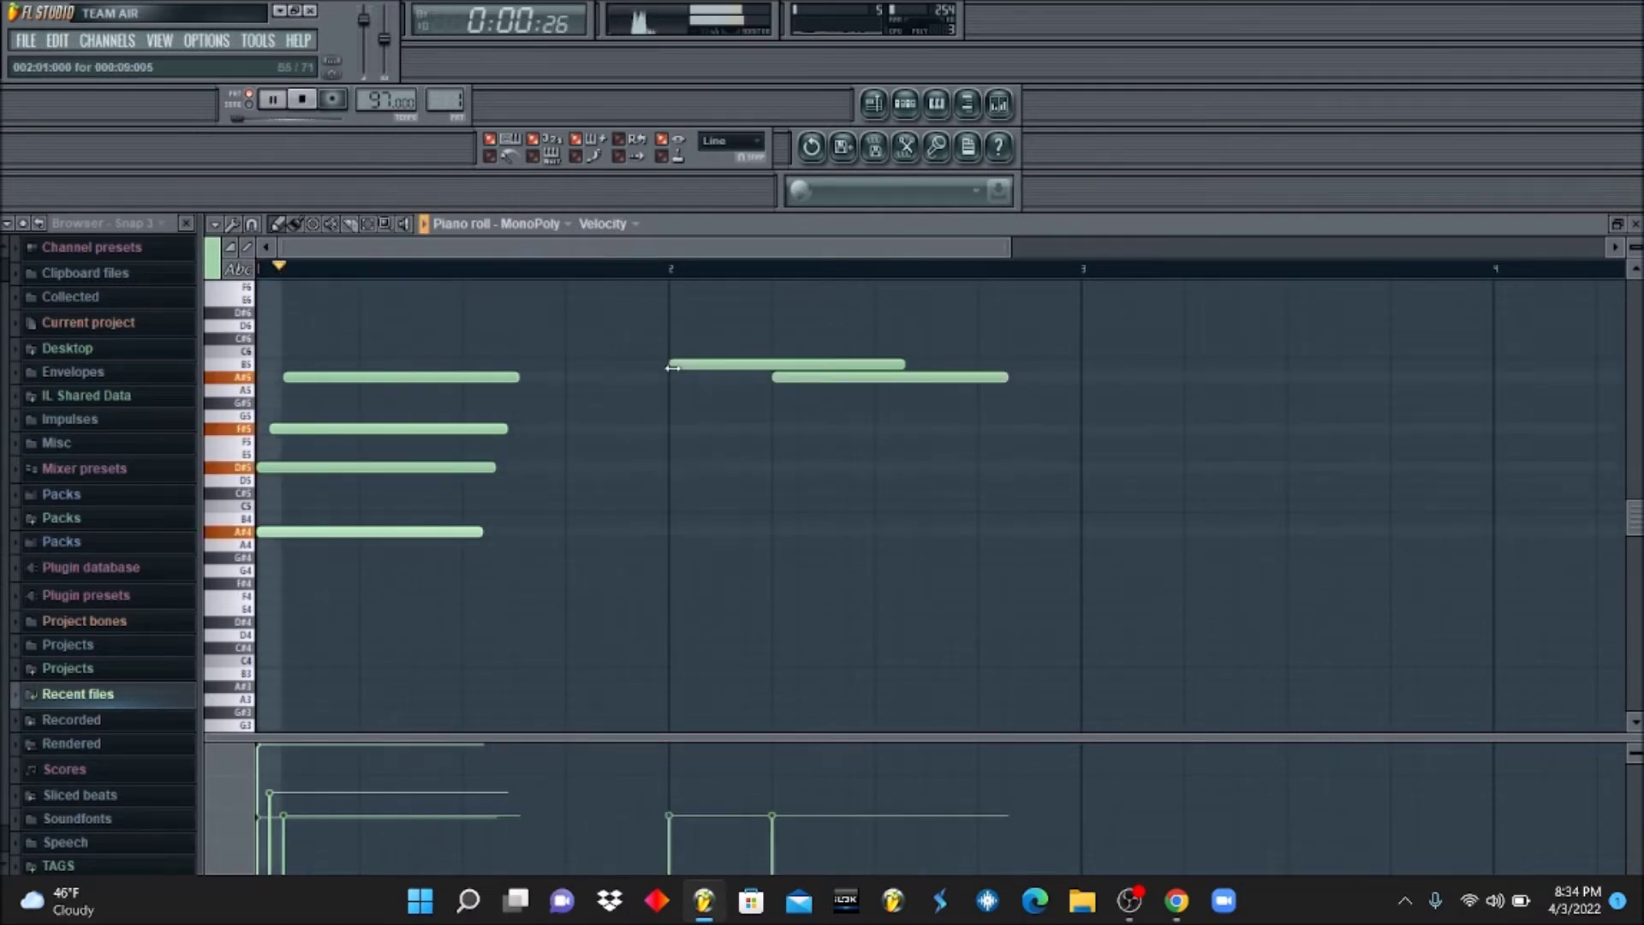
key(space)
Try a B5 note at the start of bar 2 against the chord, and remove it.
right_click(1000, 376)
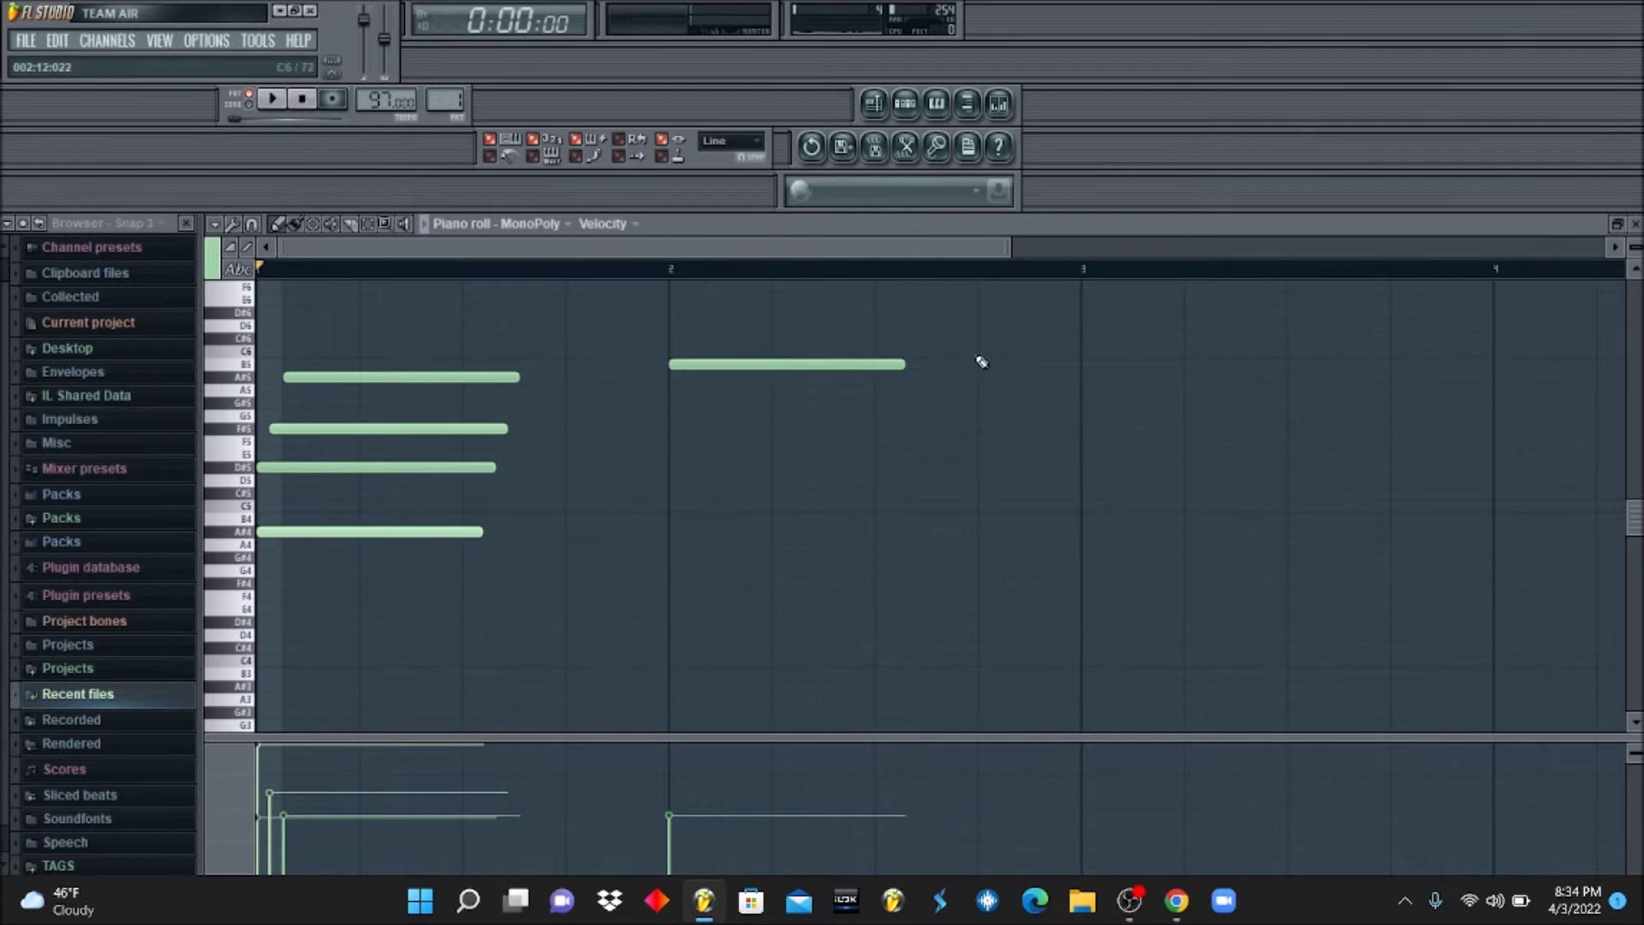
key(space)
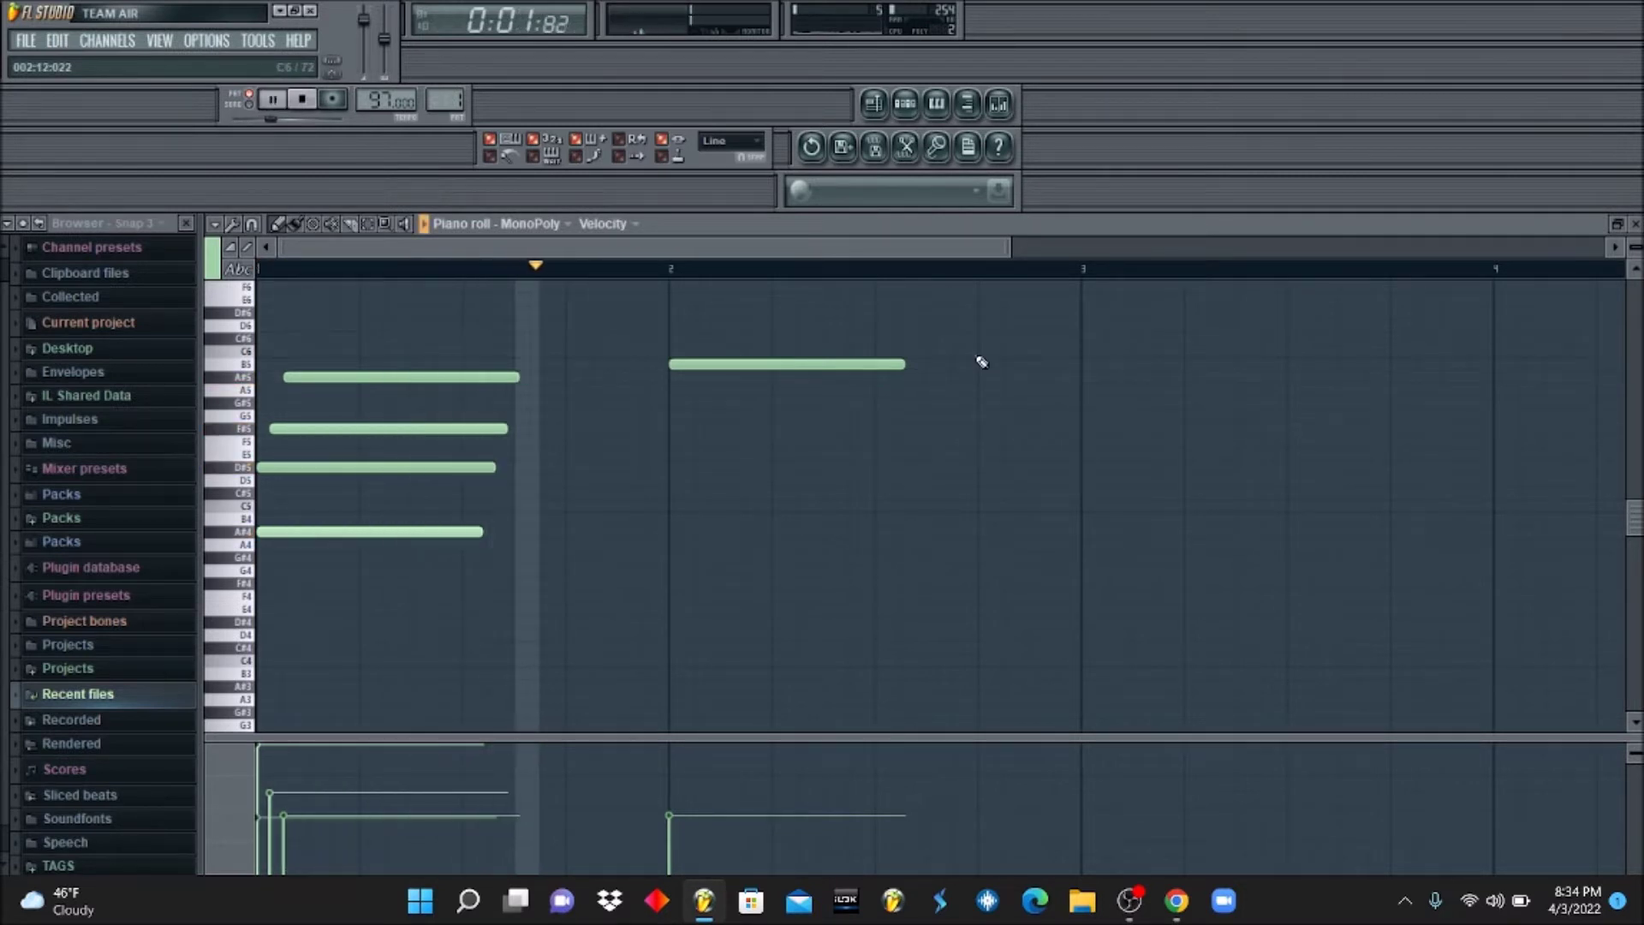
key(space)
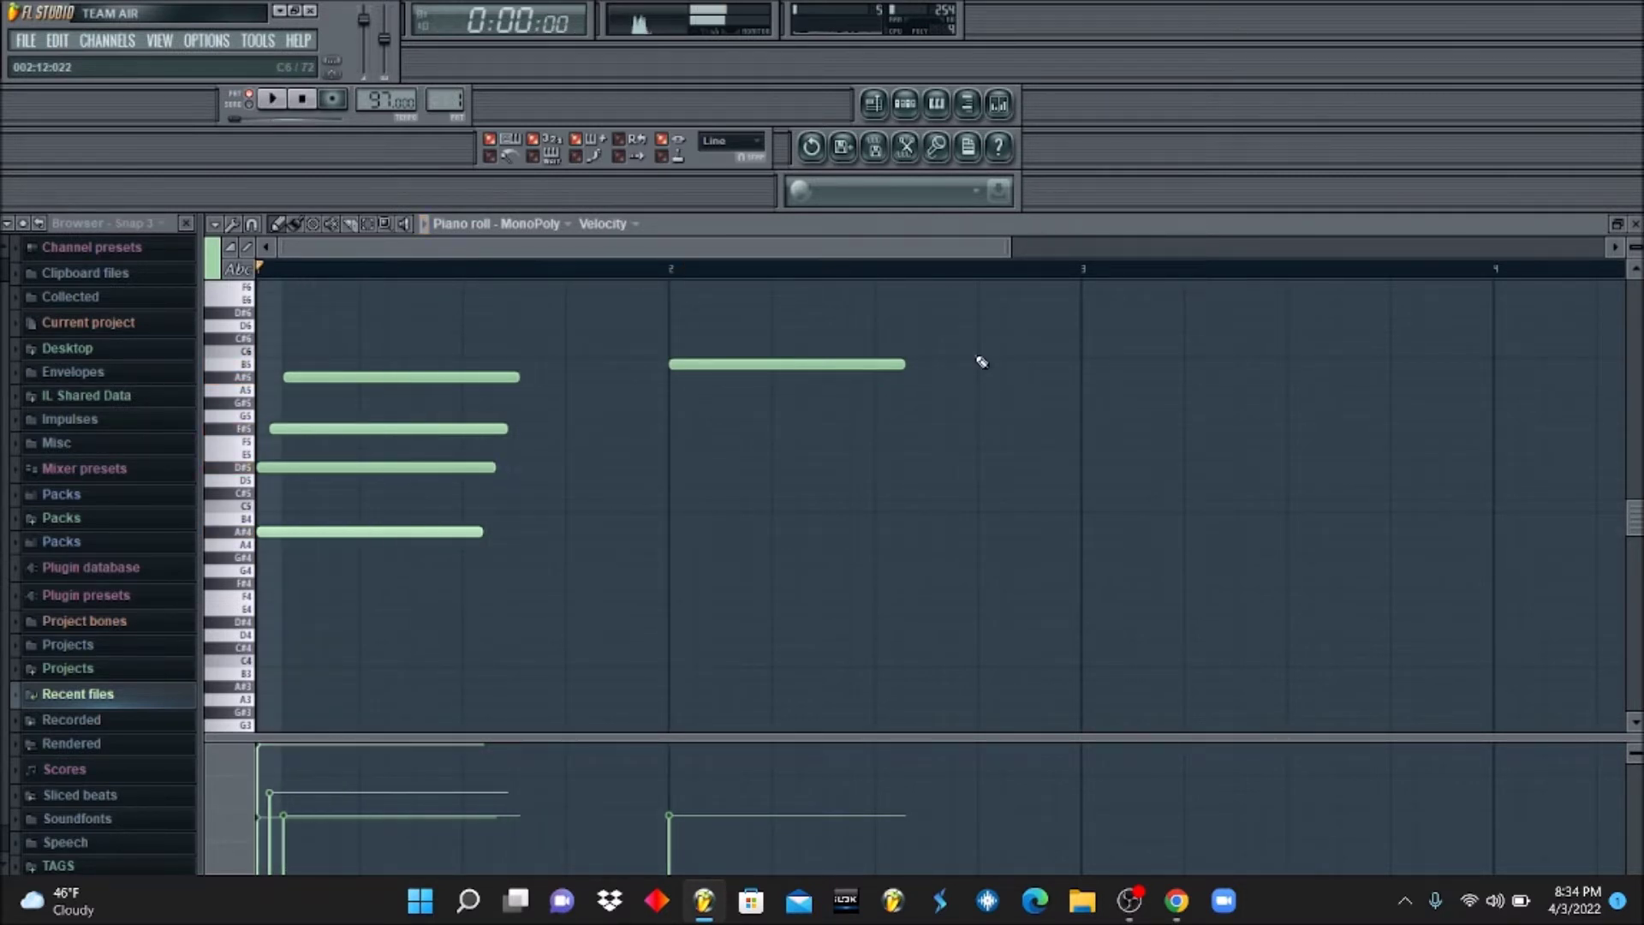
right_click(789, 373)
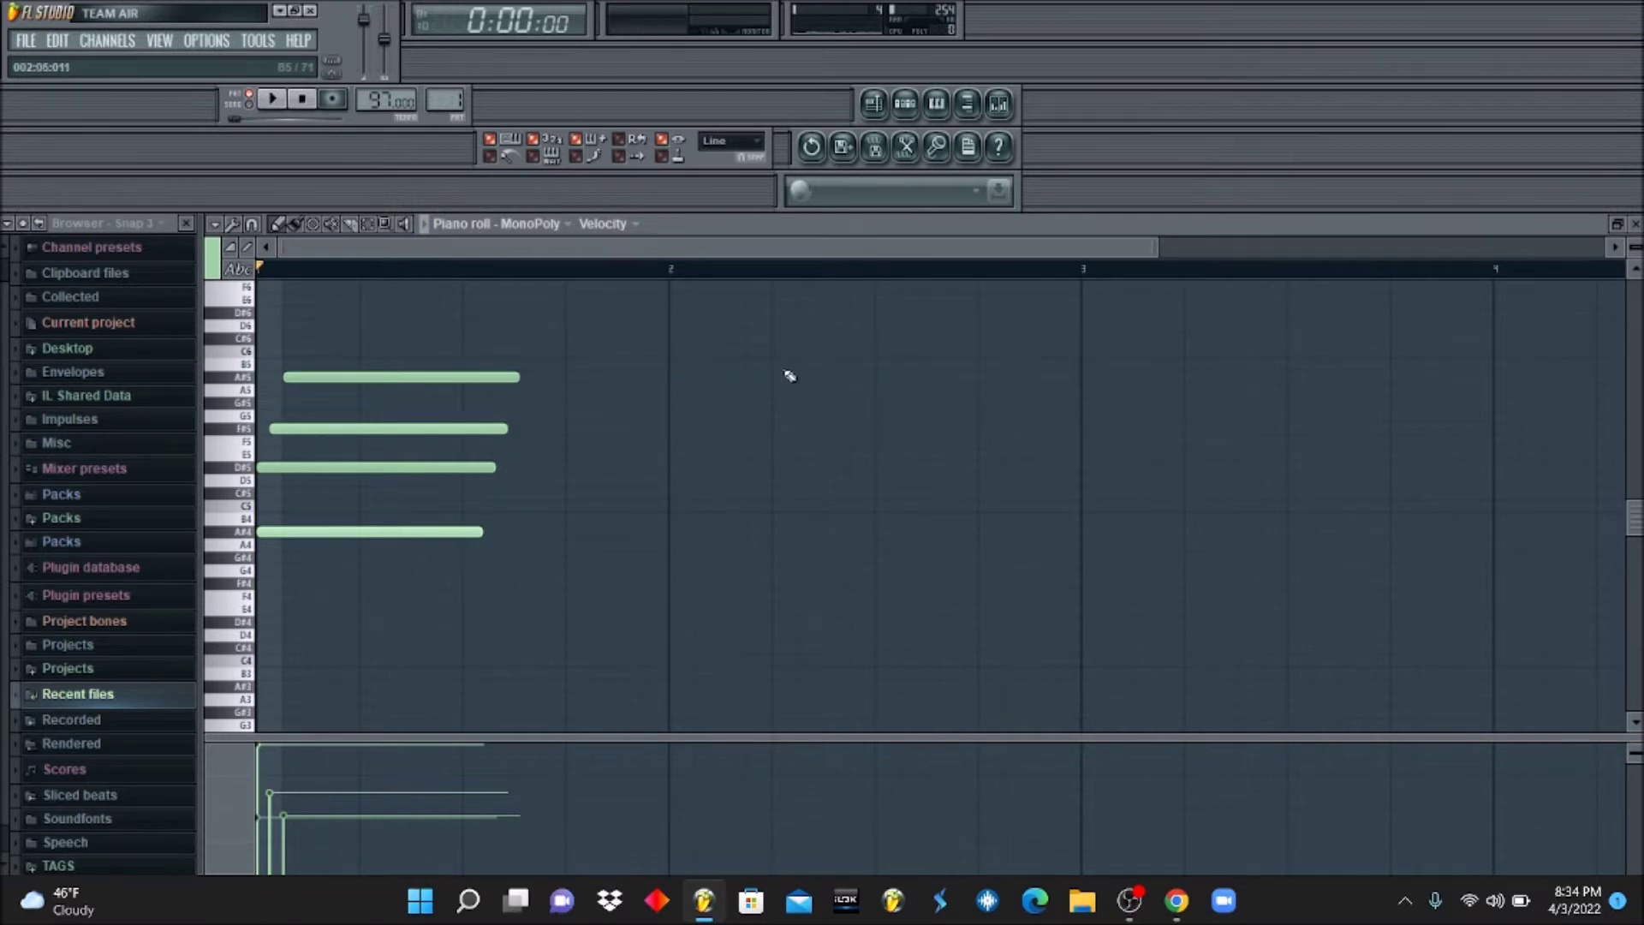
key(space)
drag(780, 378, 964, 379)
key(space)
right_click(1096, 377)
Add a B5 note on step 9 and a G#5 note on step 13 of bar 2, shortened to about four and three steps.
click(881, 364)
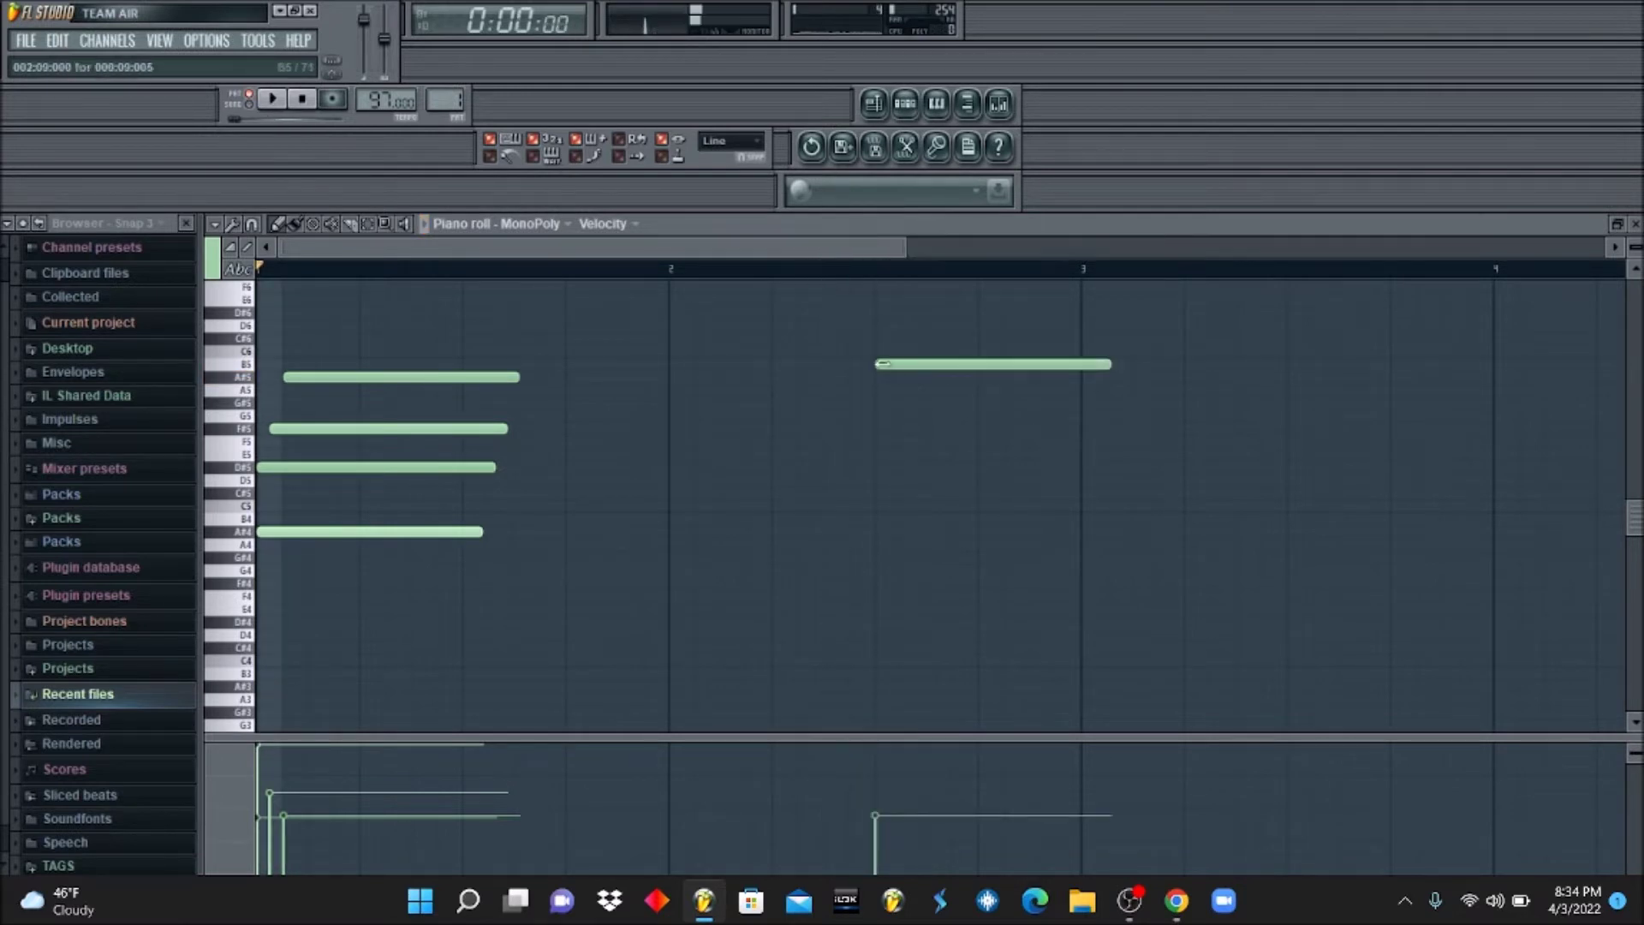
drag(1112, 363, 1034, 364)
click(982, 403)
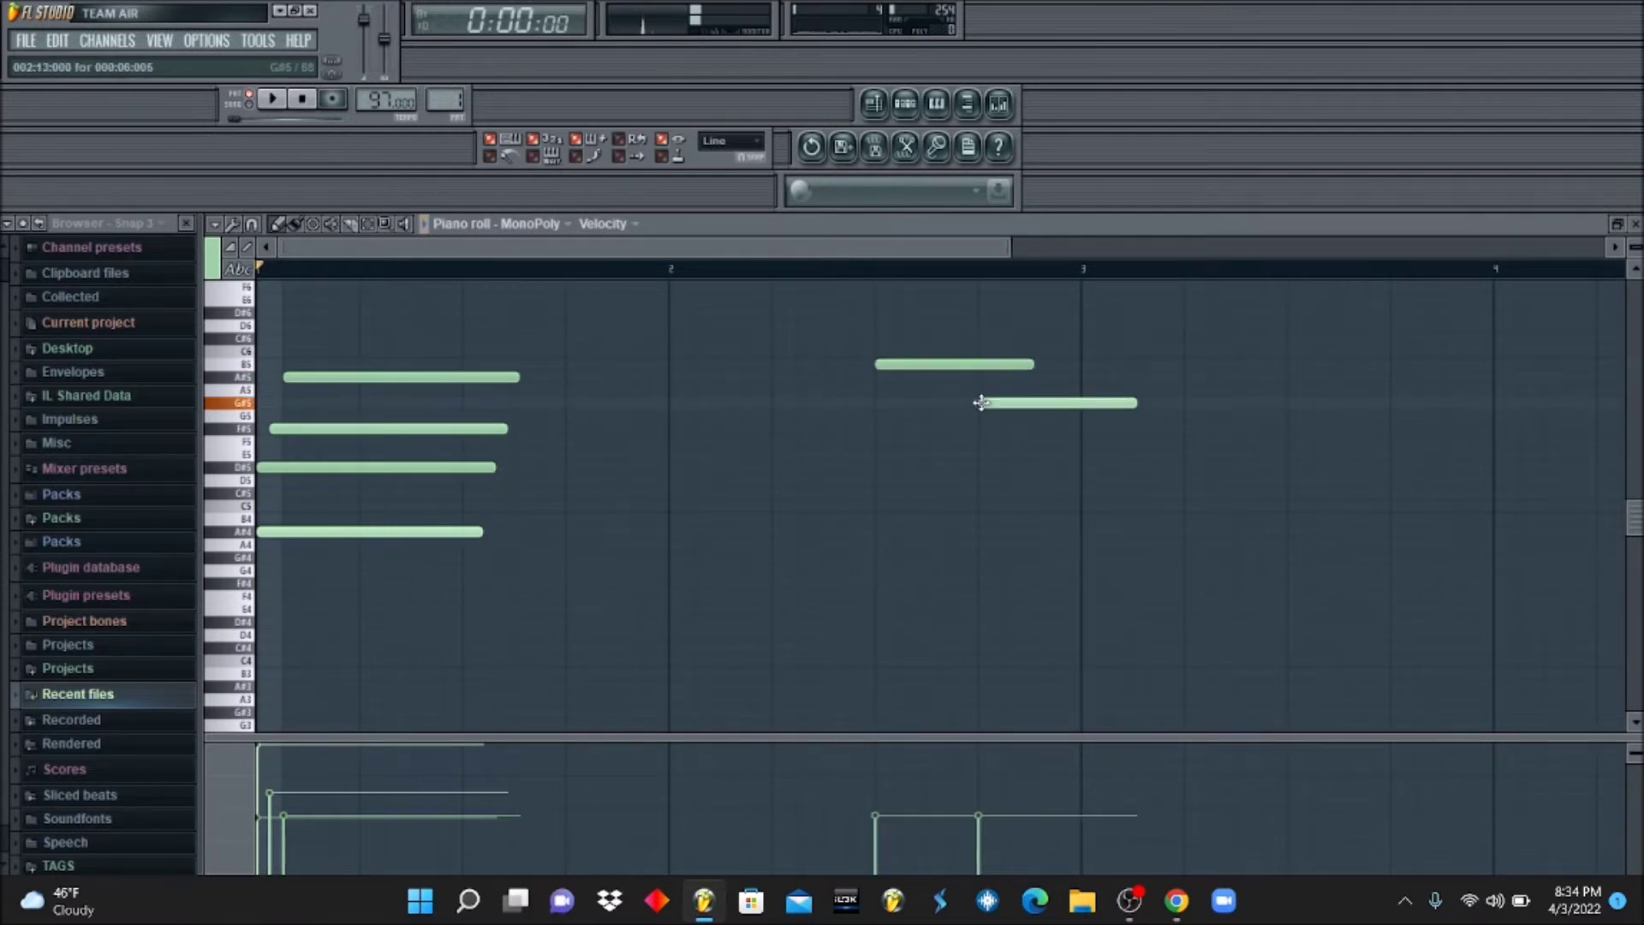
key(space)
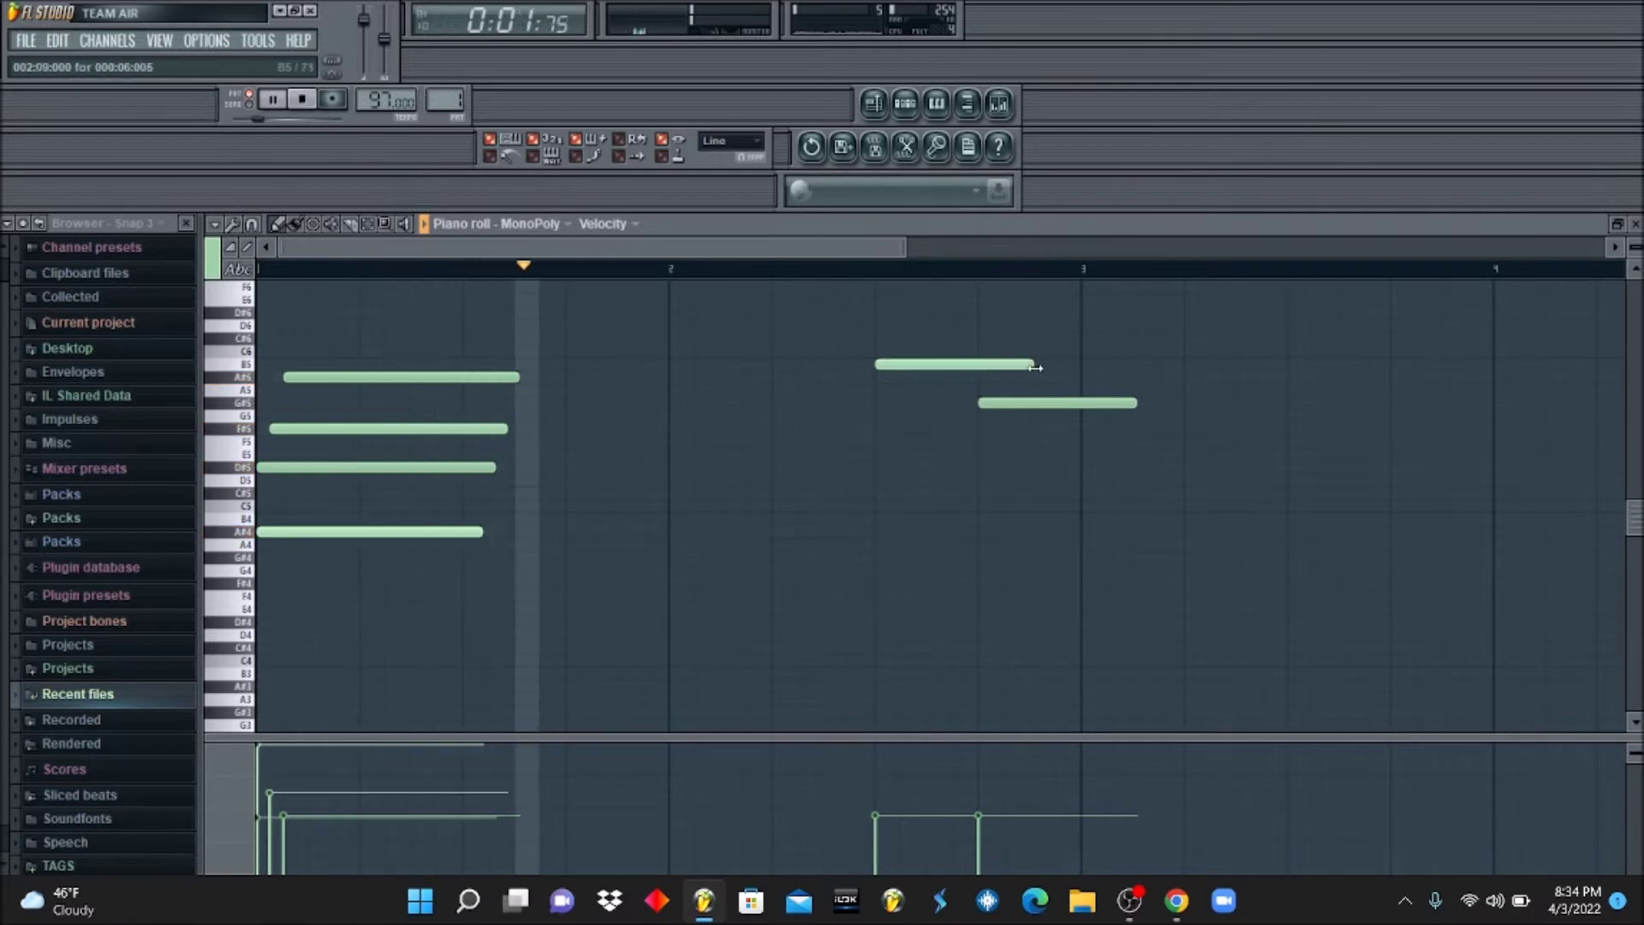
drag(1036, 367, 983, 364)
drag(1135, 402, 1062, 402)
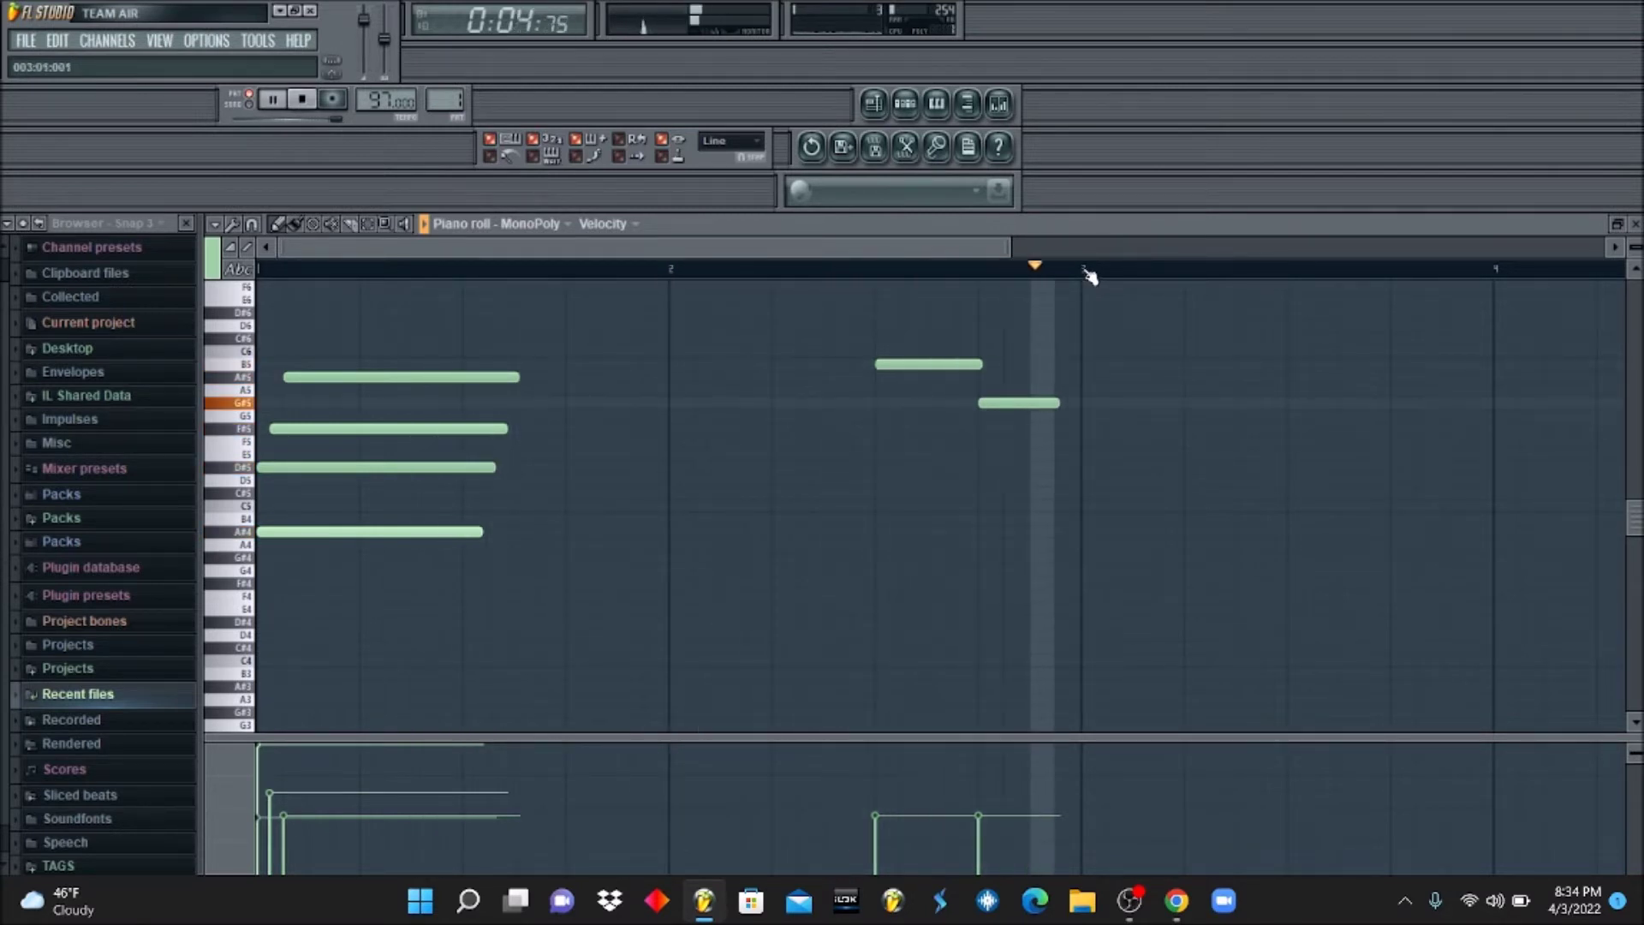
Select bars 1 and 2 in the piano roll and duplicate their notes into bars 3 and 4.
ctrl+drag(1084, 271, 89, 5)
key(space)
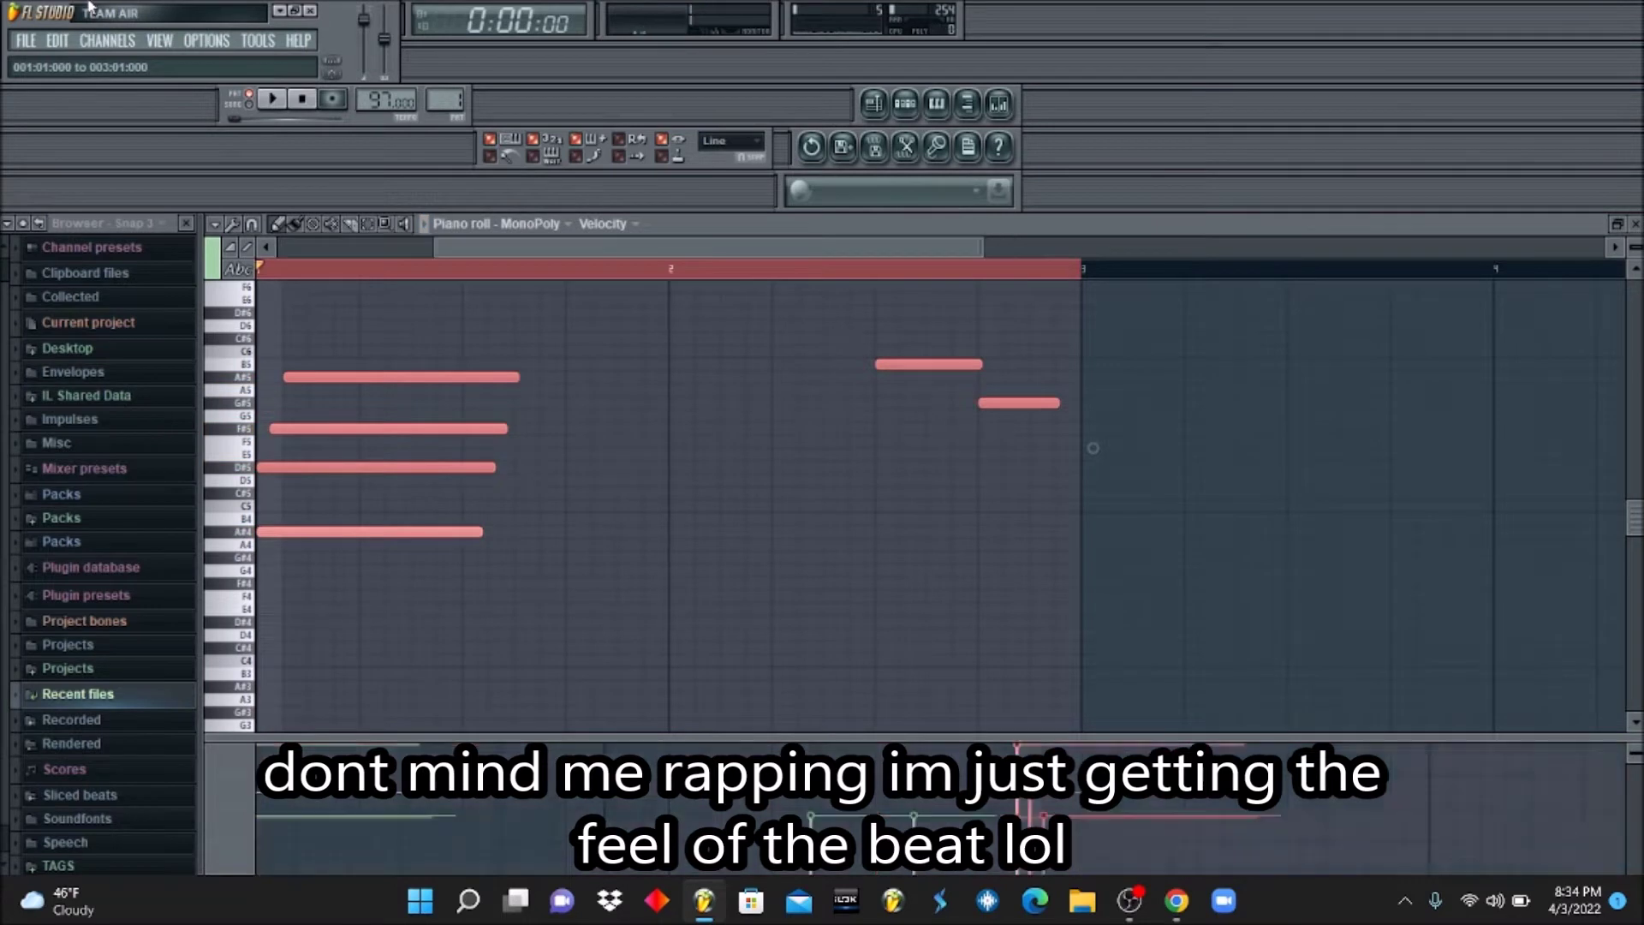
key(ctrl+b)
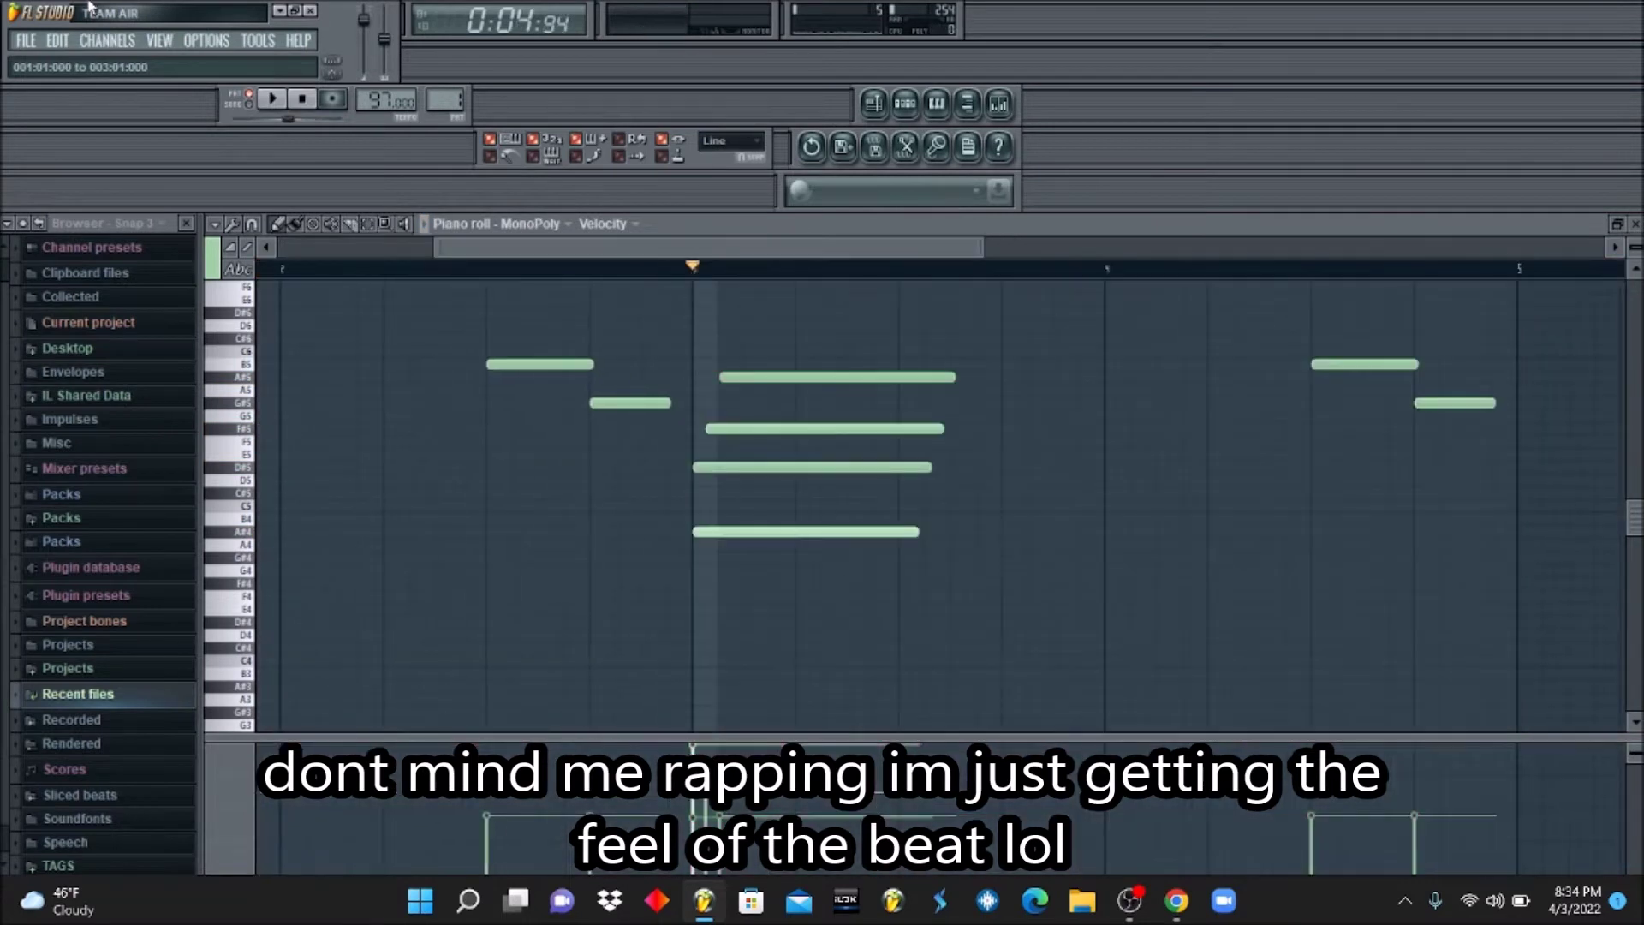
Add the DY Clap 1 sample from Recent files as a new channel and extend the step sequencer to 32 steps.
click(903, 120)
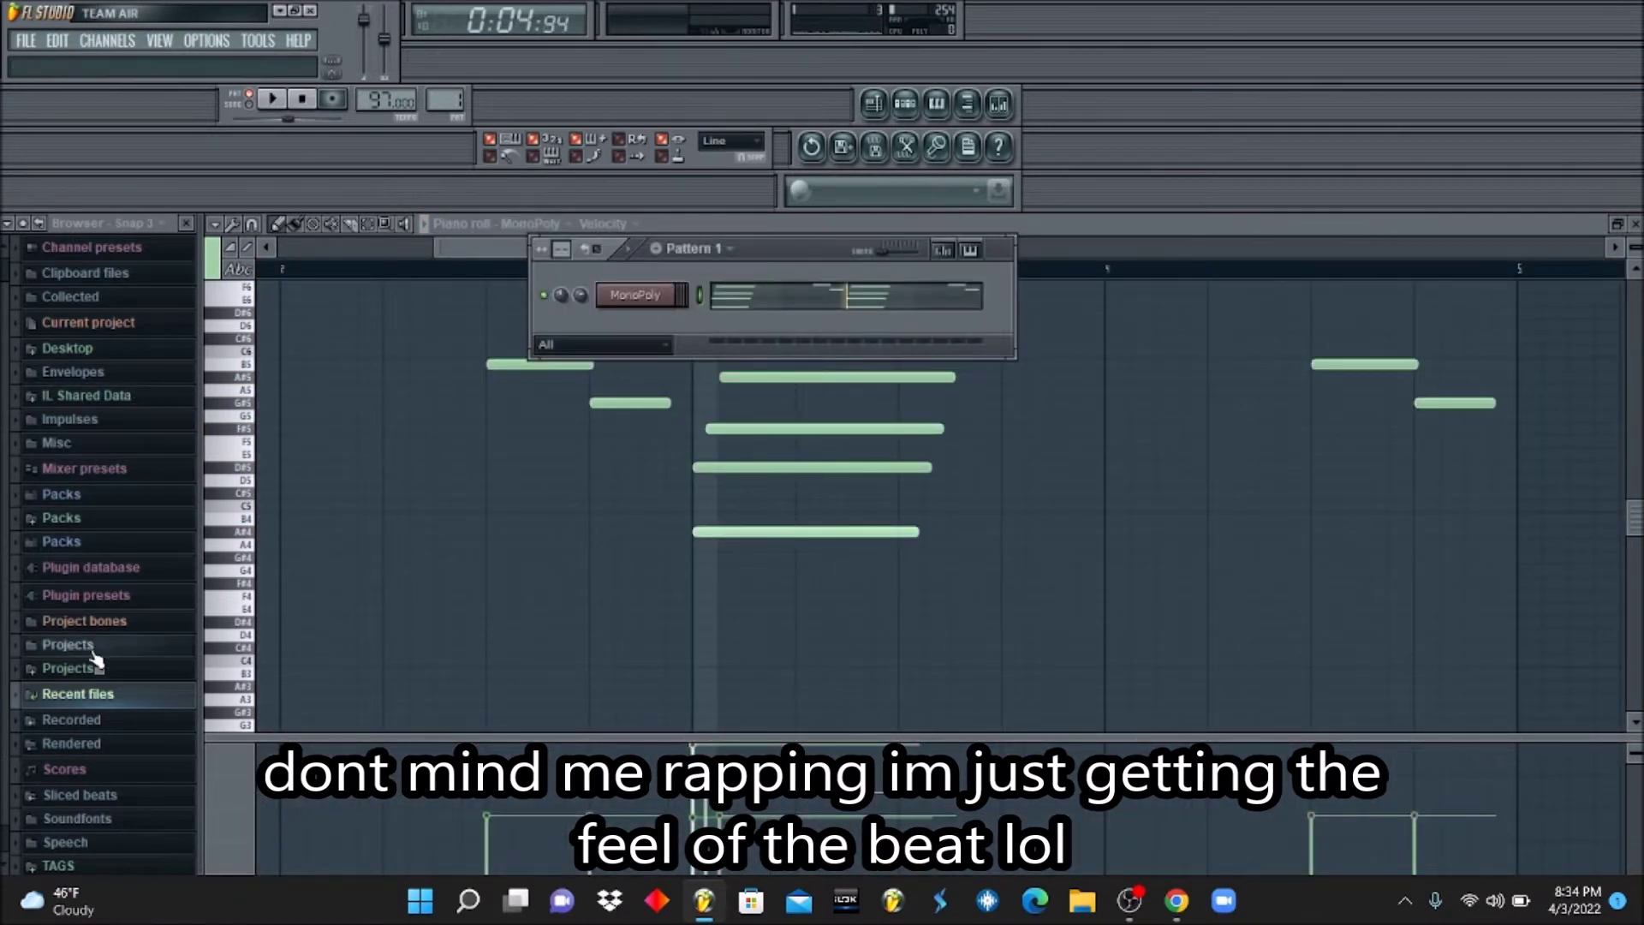
click(78, 694)
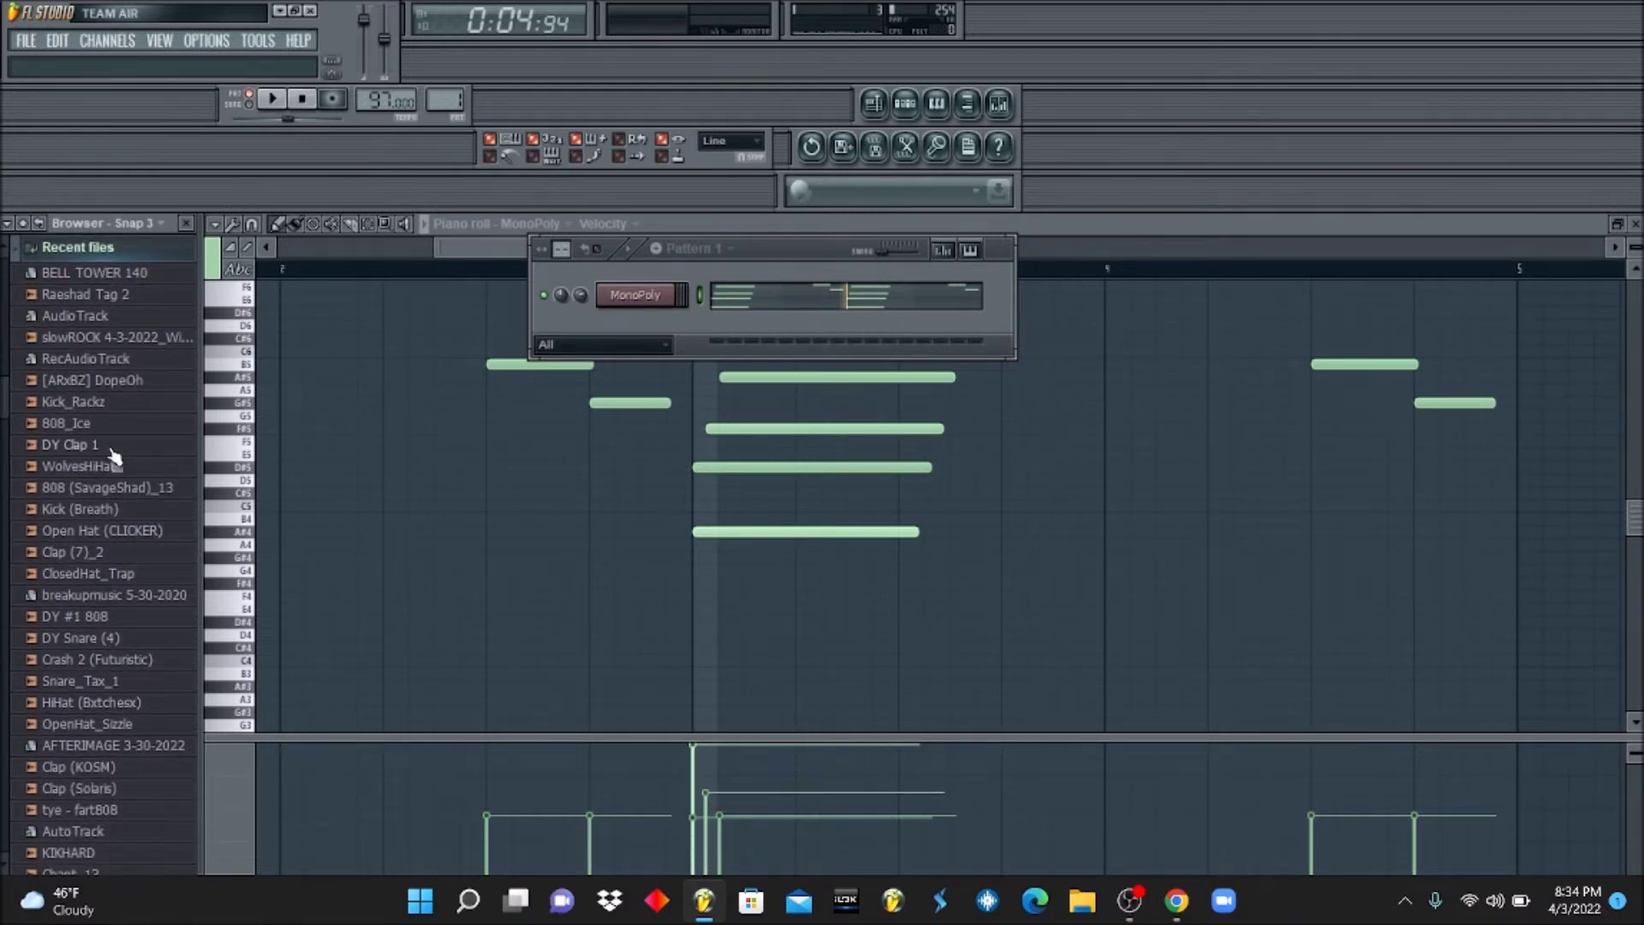
drag(110, 445, 655, 343)
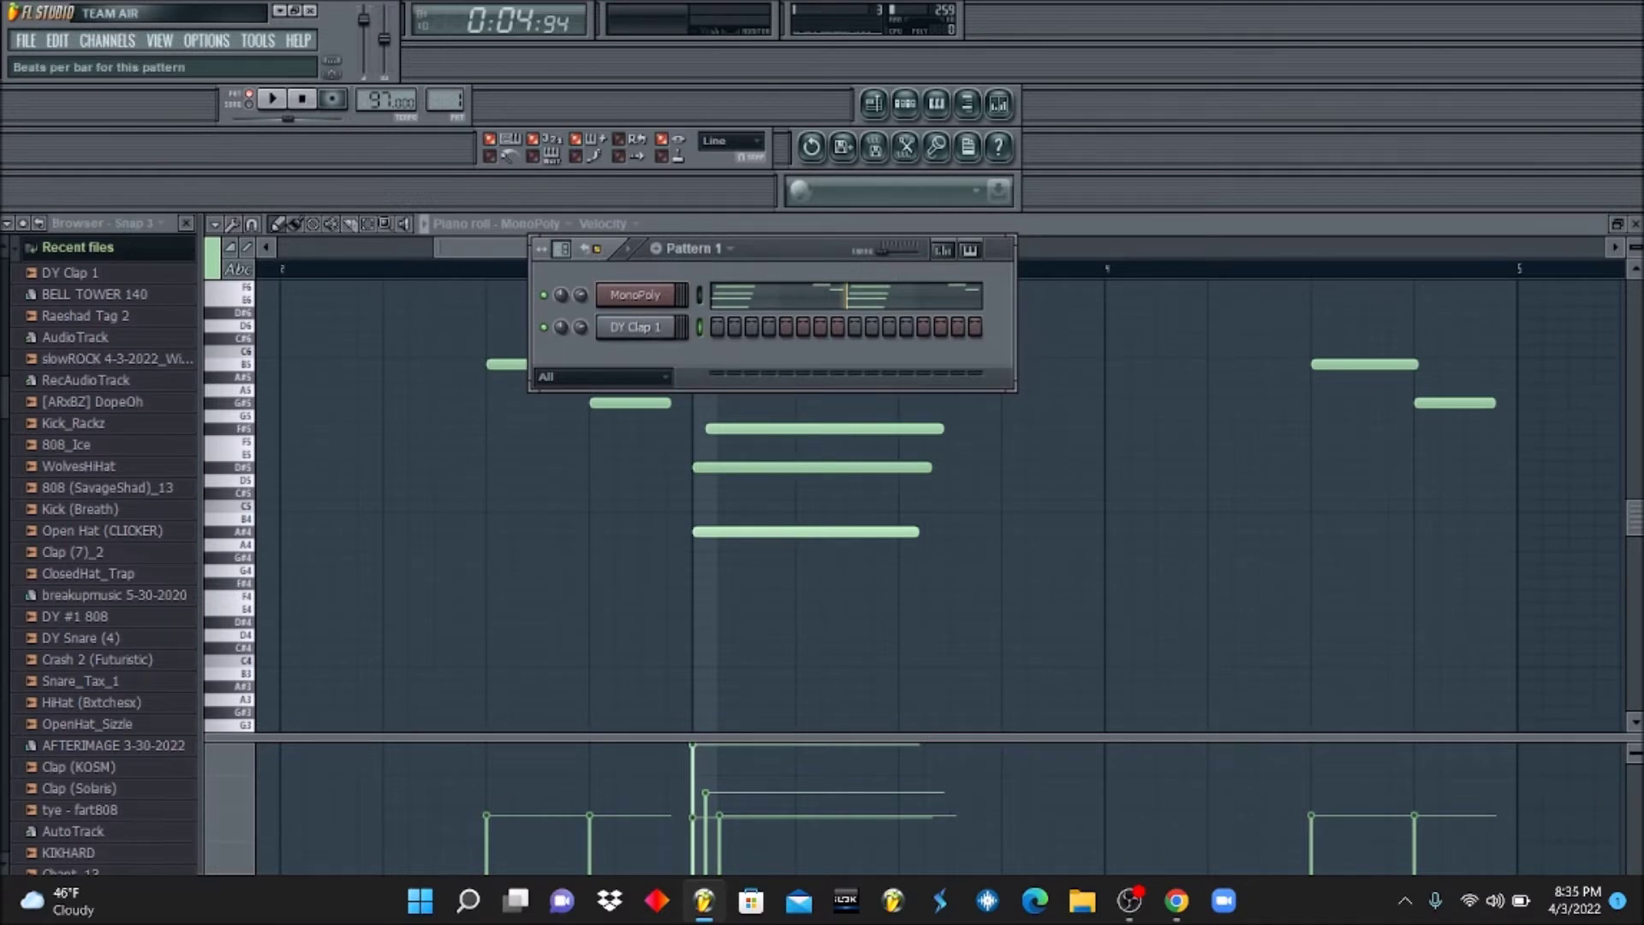
drag(564, 249, 564, 231)
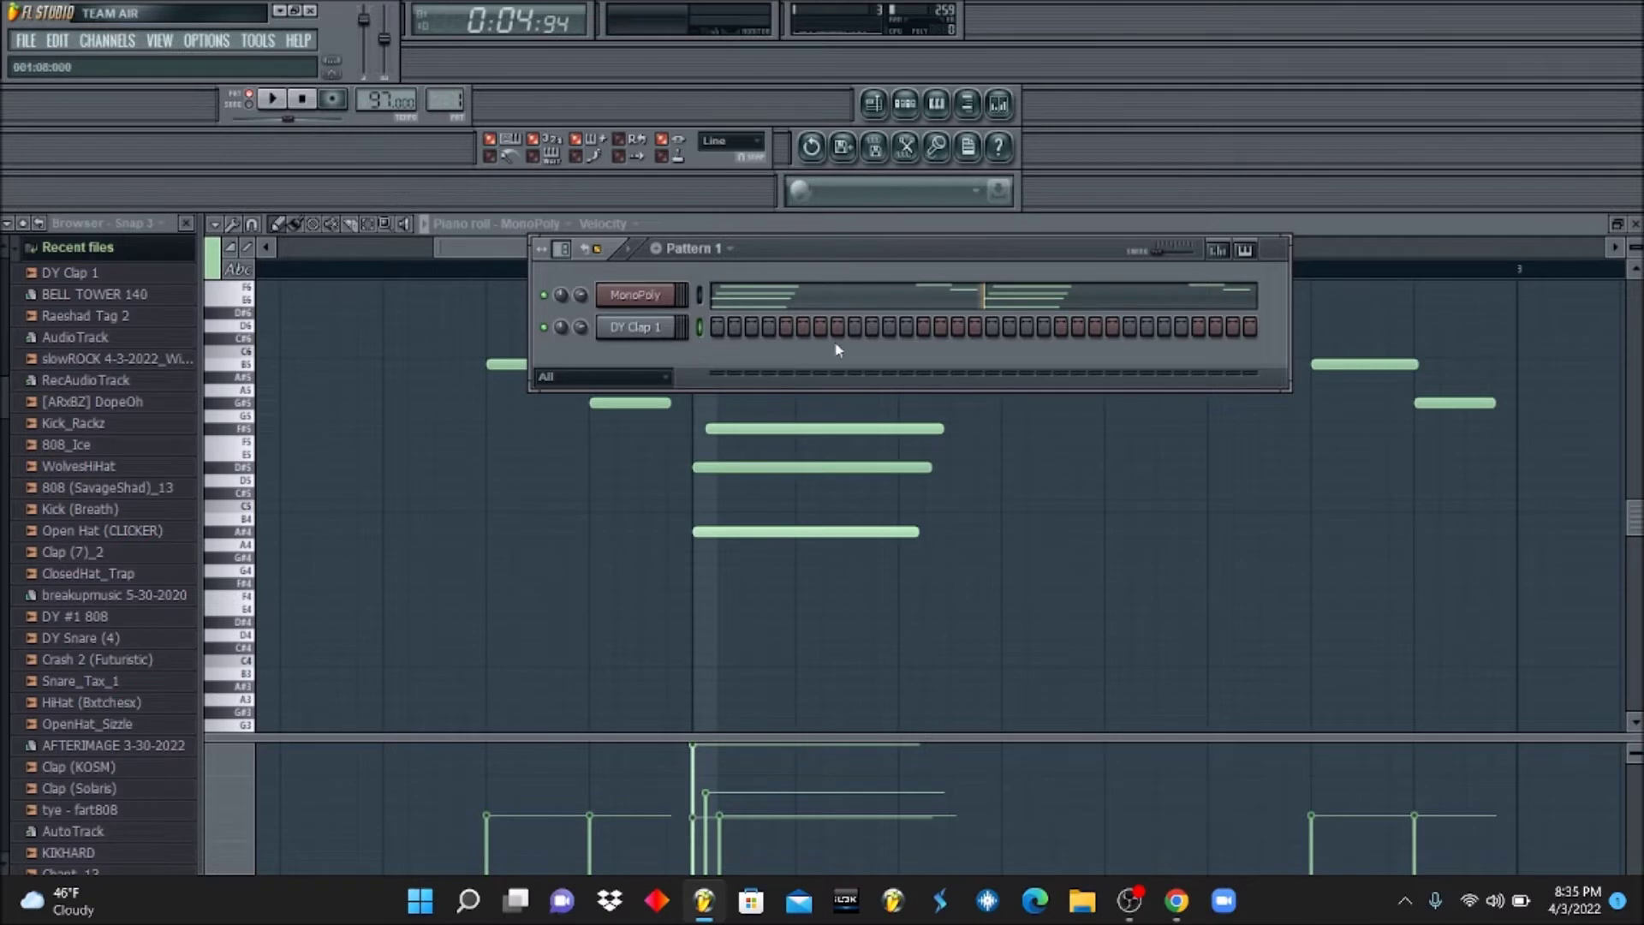
Place DY Clap 1 hits on steps 5, 13, 21 and 29 while checking them against the melody.
click(301, 98)
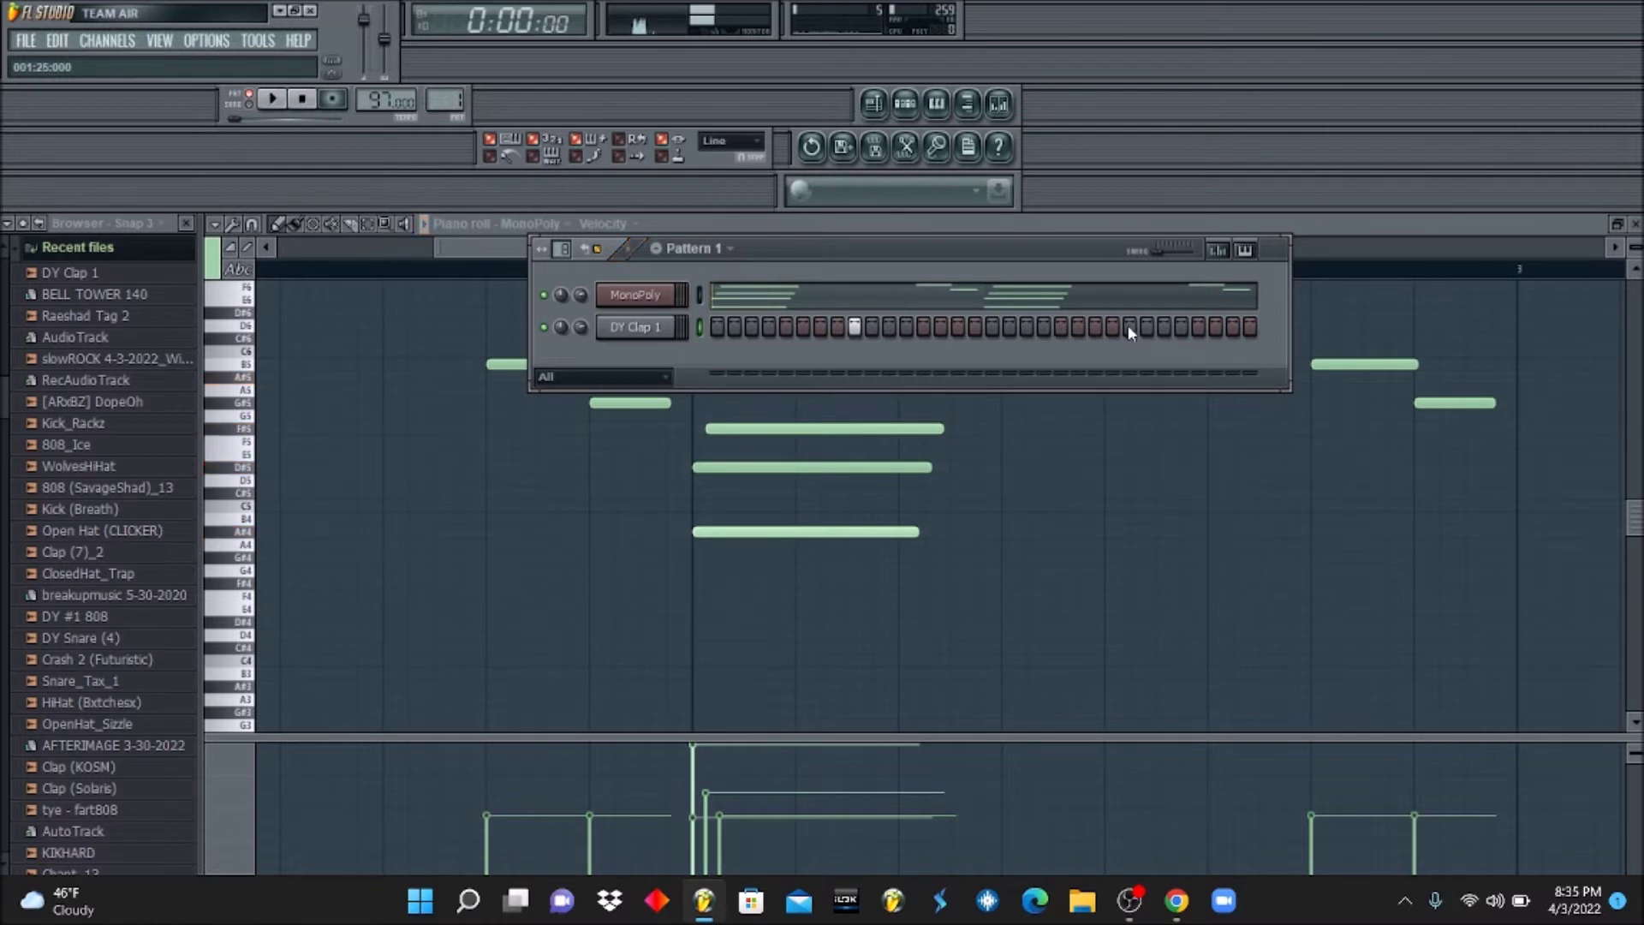
key(space)
key(space)
click(786, 327)
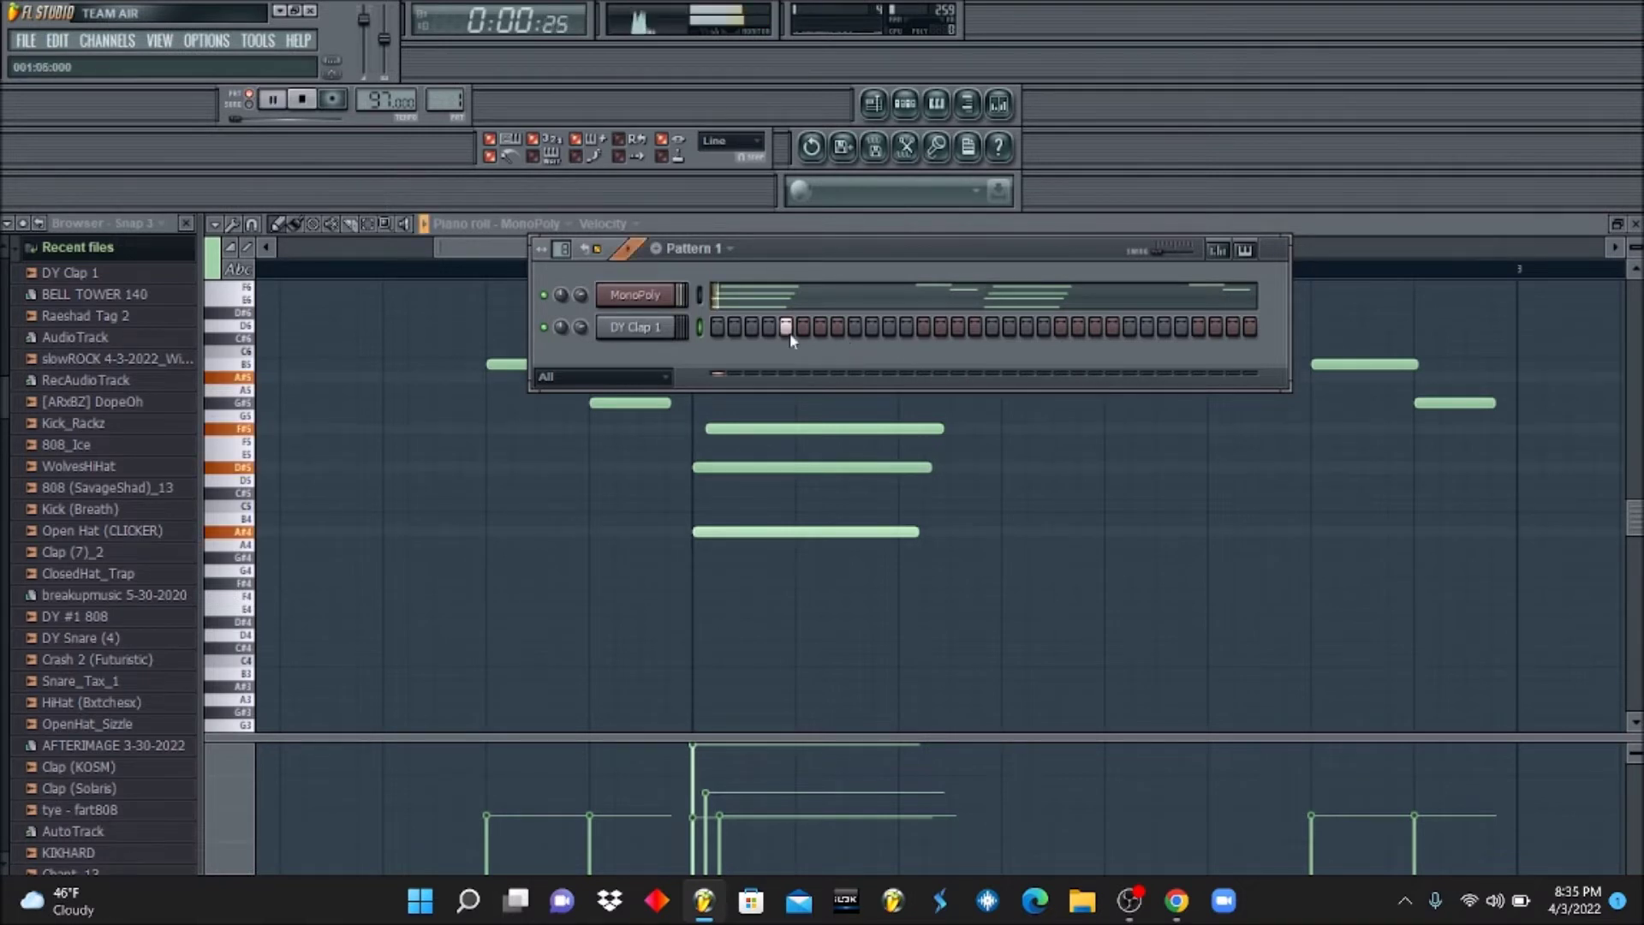
click(923, 326)
click(1058, 330)
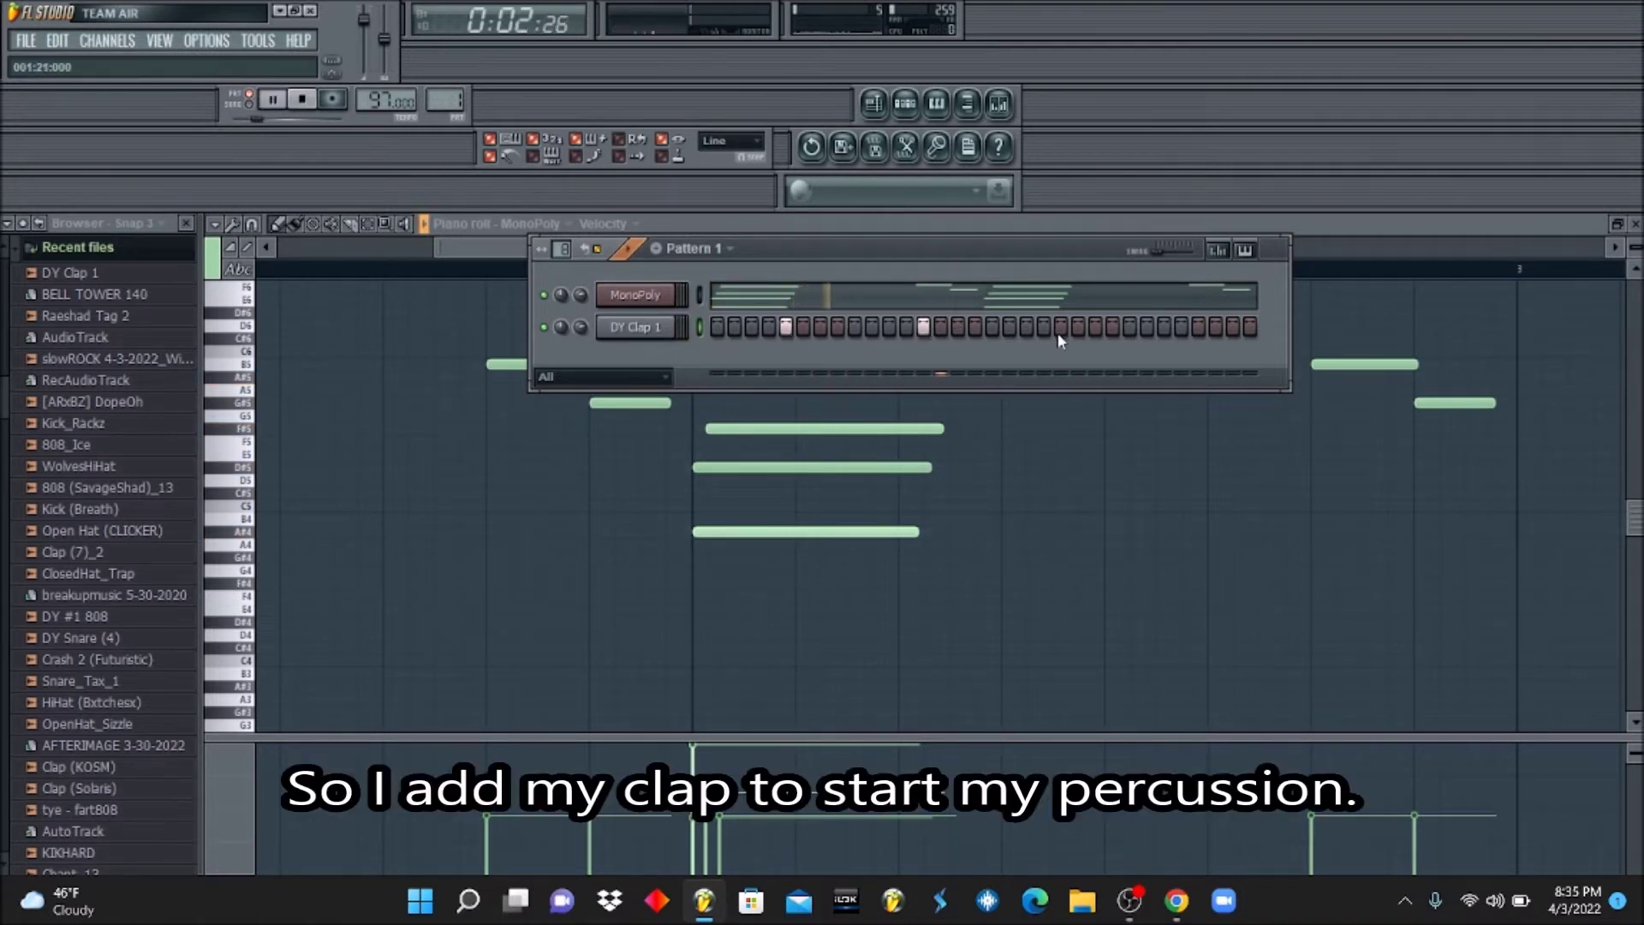
click(1199, 326)
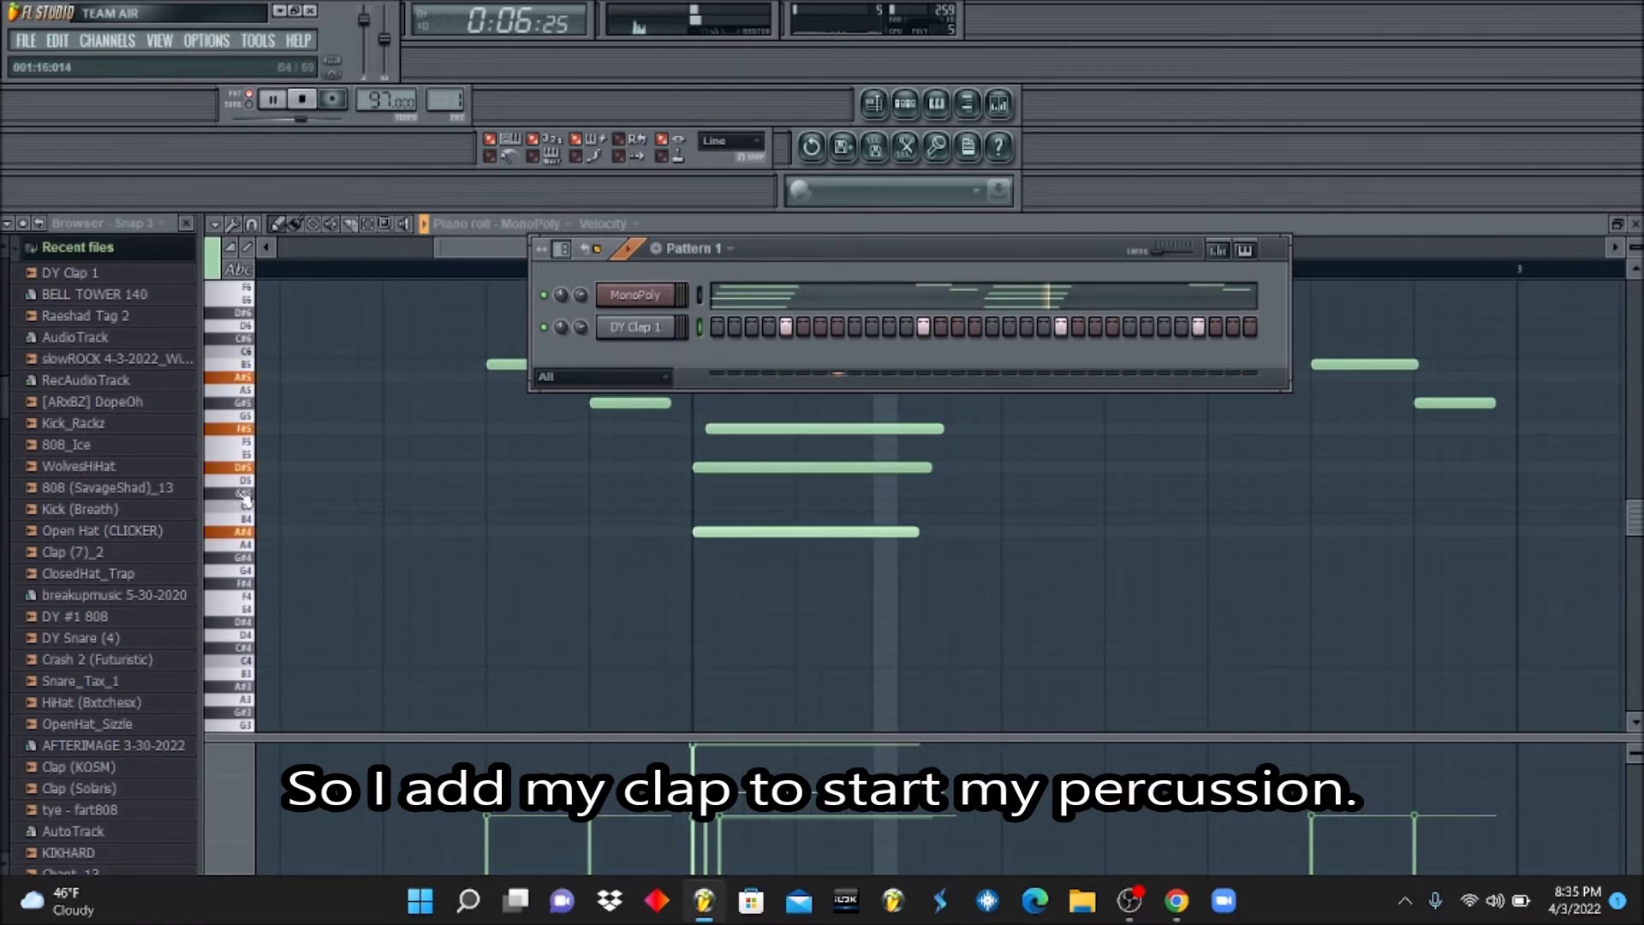
Add the Cym (OG-Trap) sample from the Trap Lord Drumkit's Cymbals (Perc) folder in Packs as a new channel.
click(111, 249)
click(100, 516)
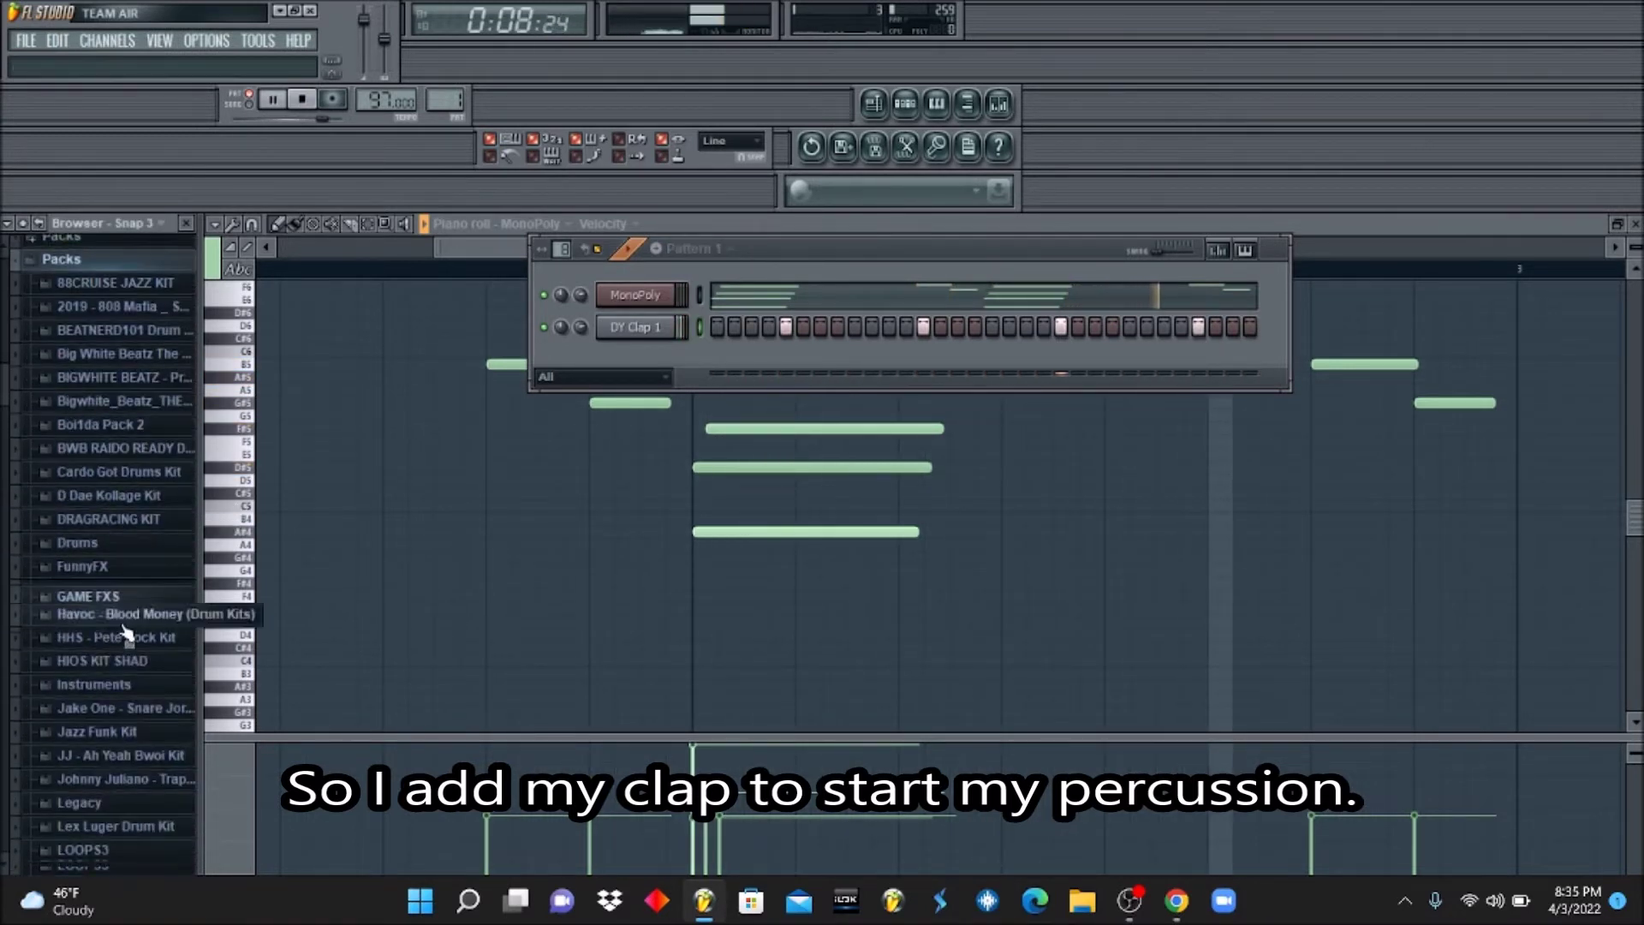
scroll(120, 692, down, 1)
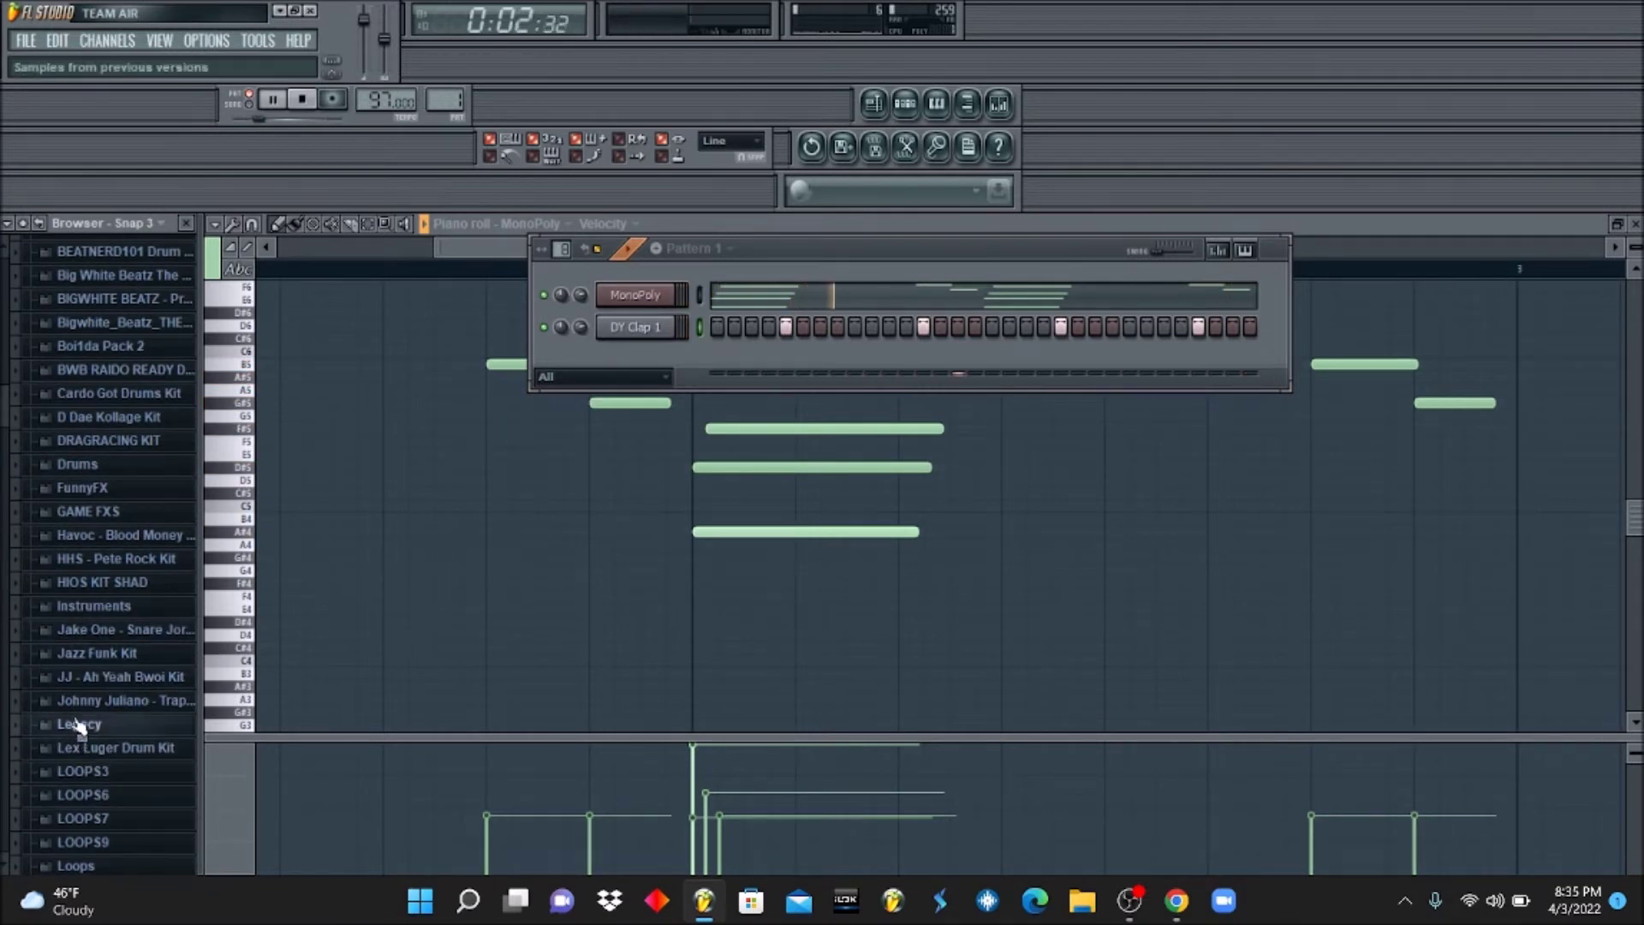
scroll(89, 600, down, 4)
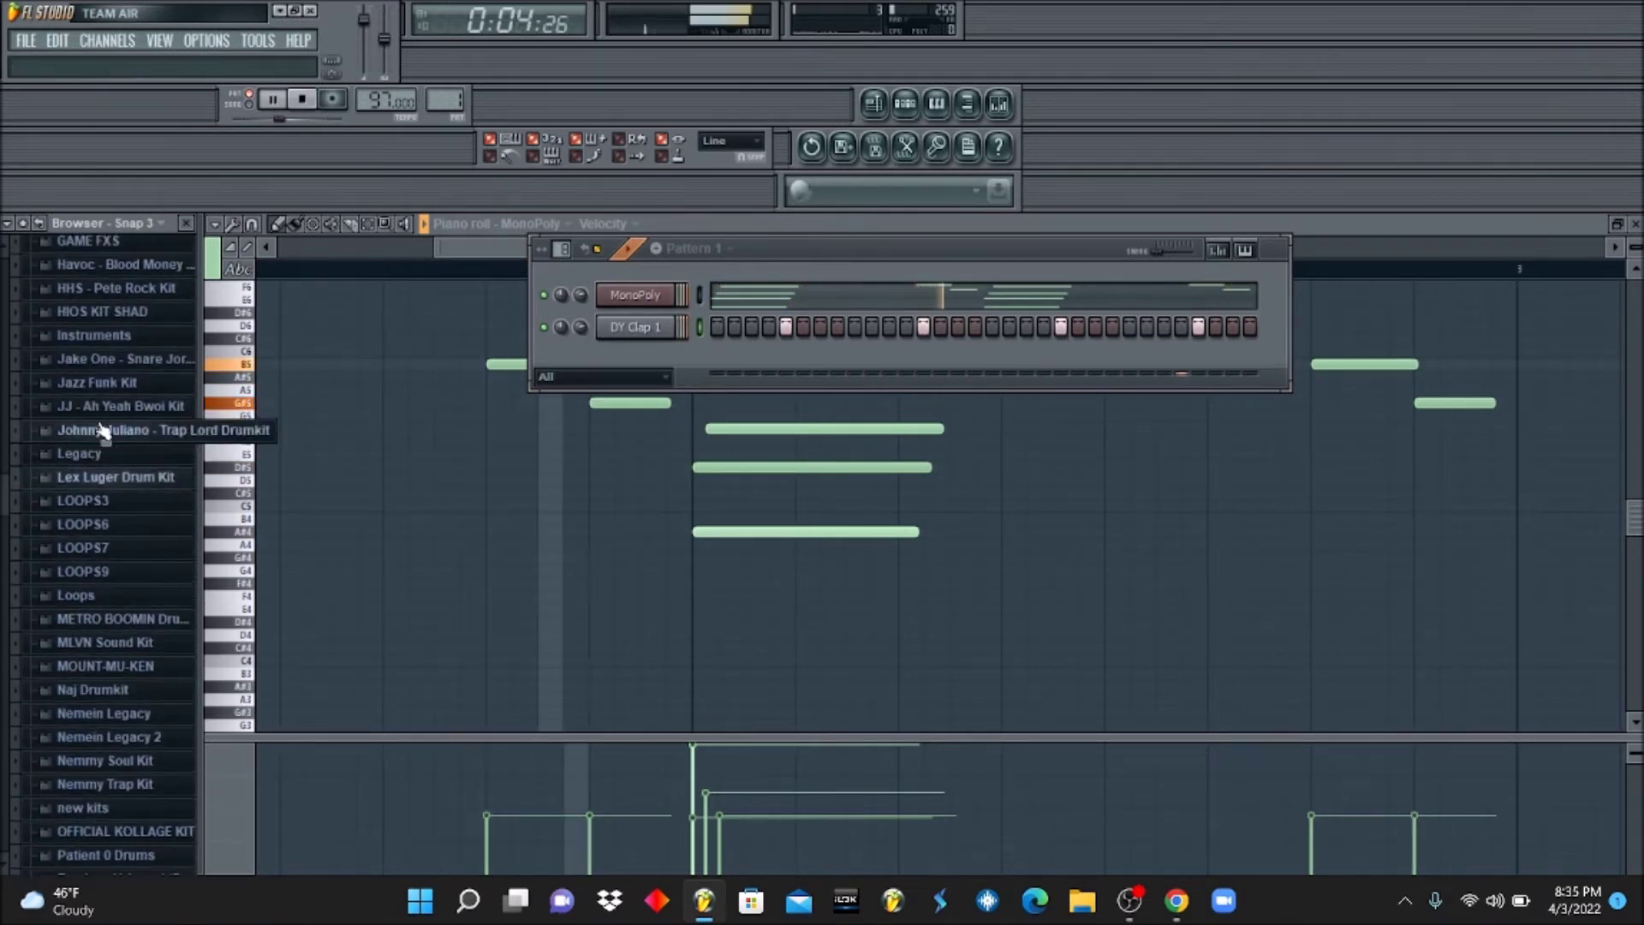
click(101, 431)
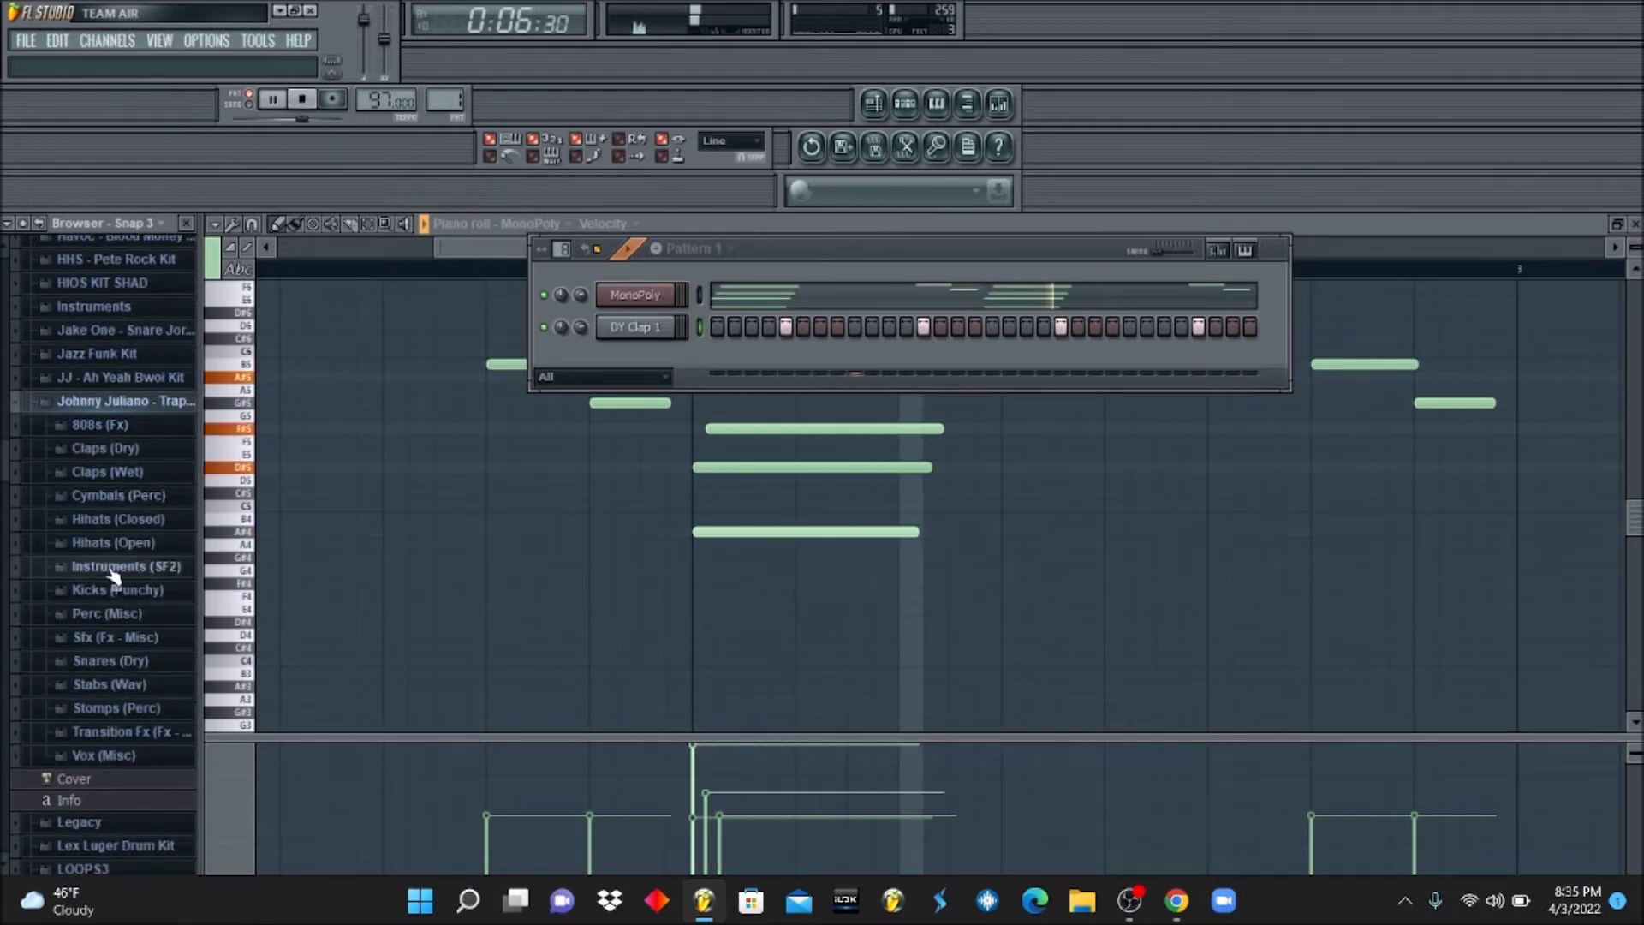
click(101, 496)
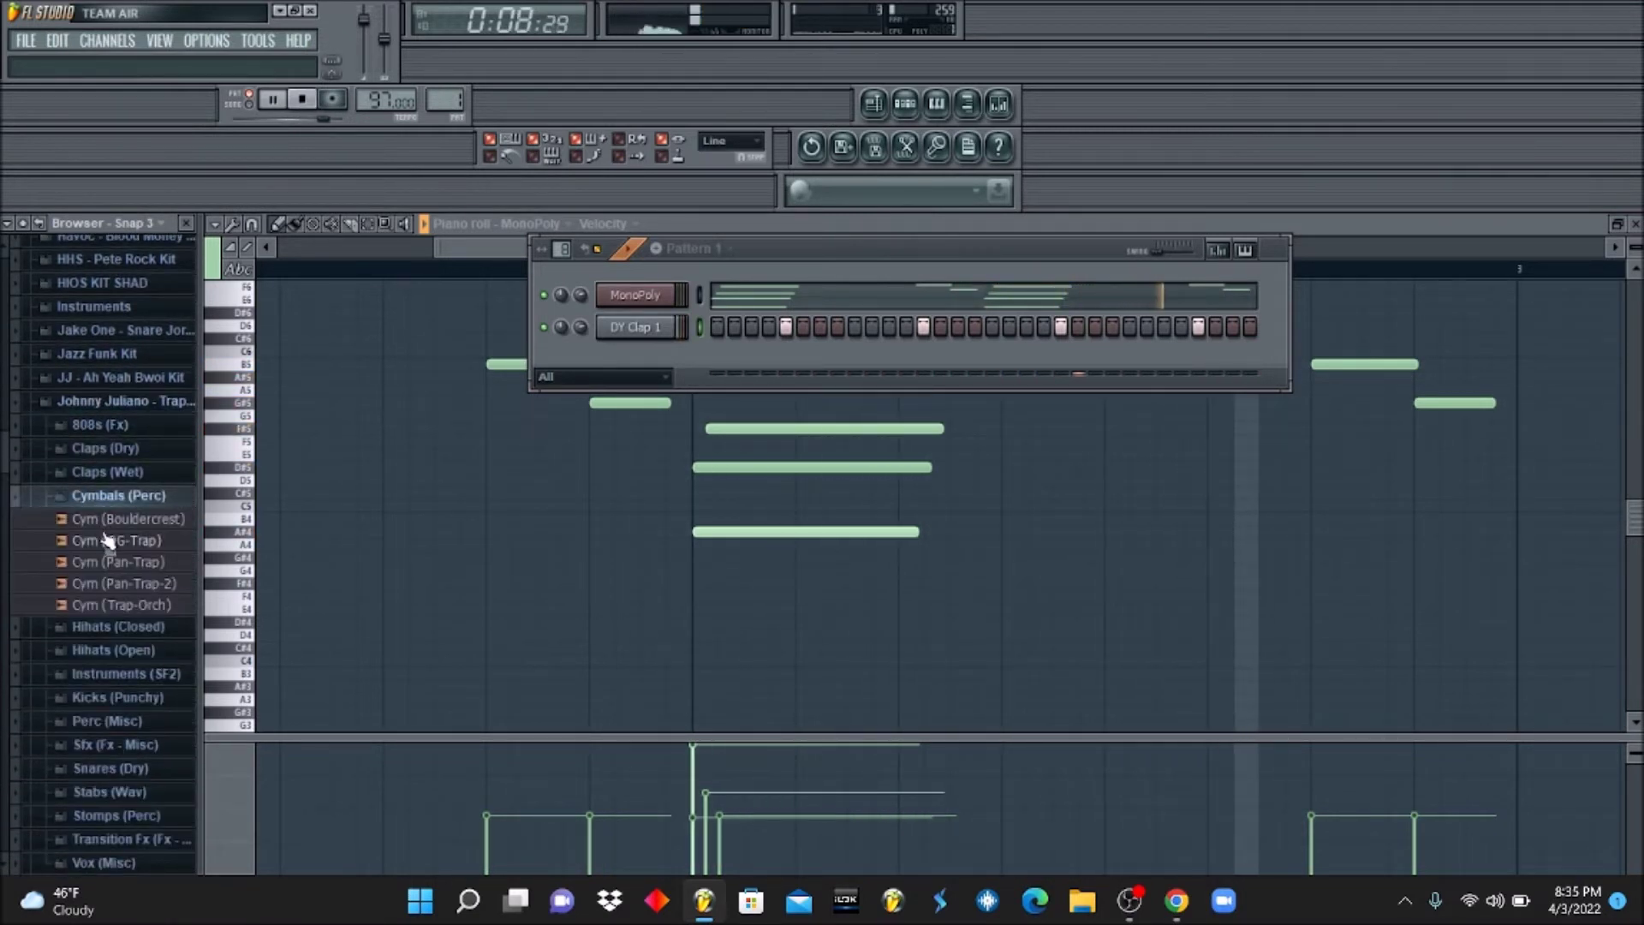
drag(107, 539, 619, 445)
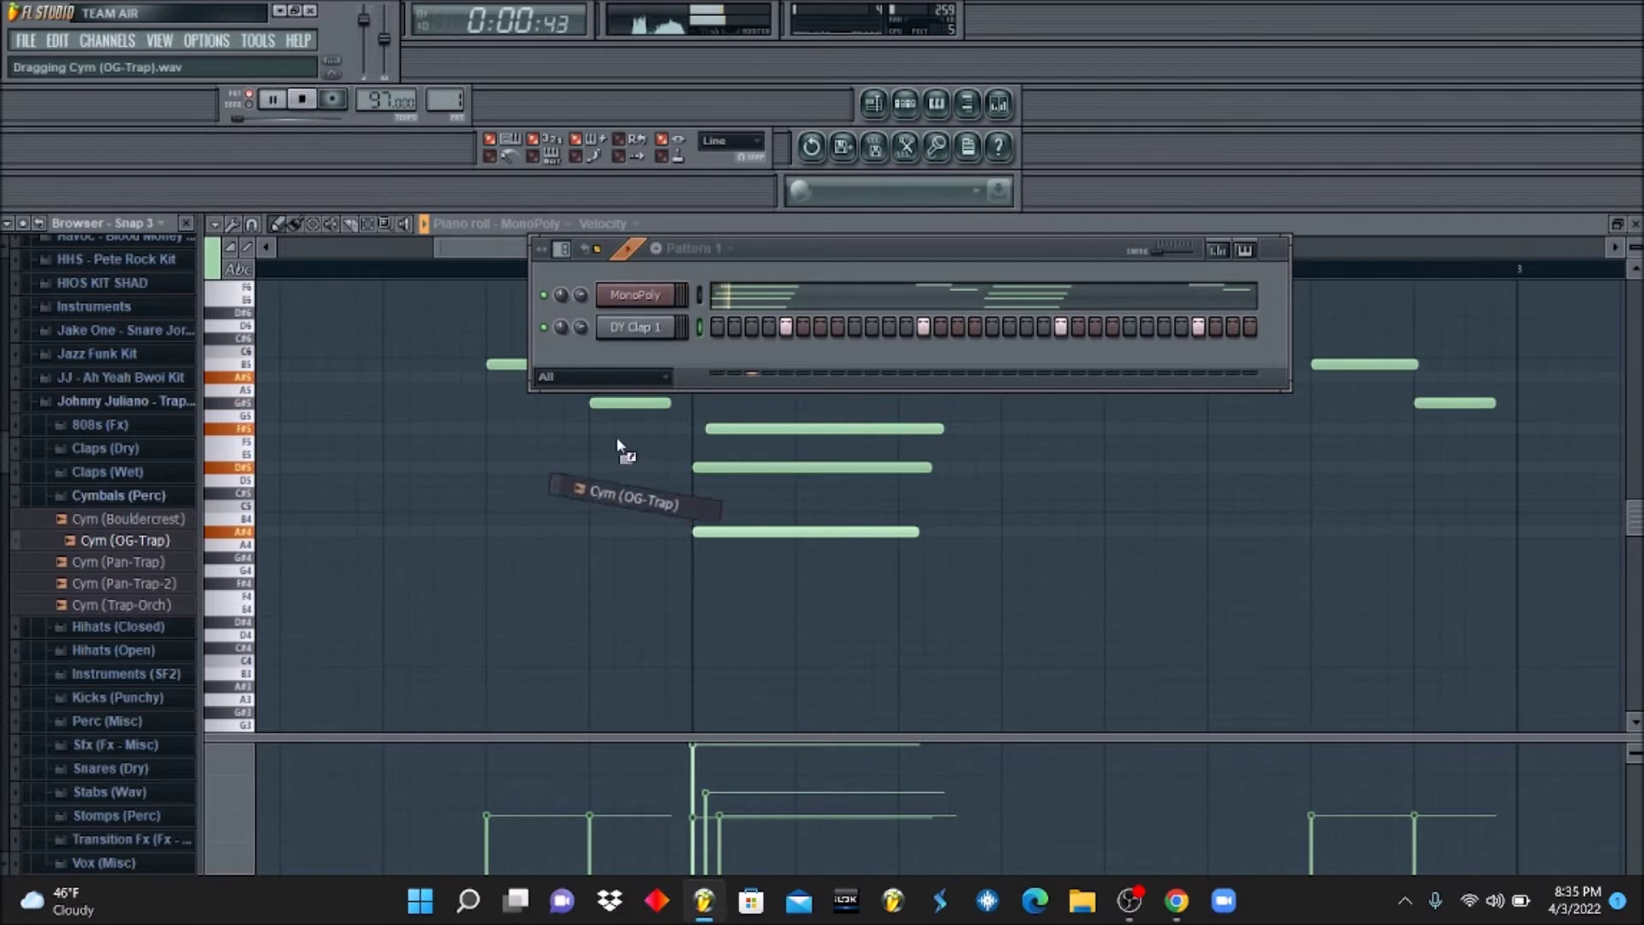
drag(603, 364, 605, 367)
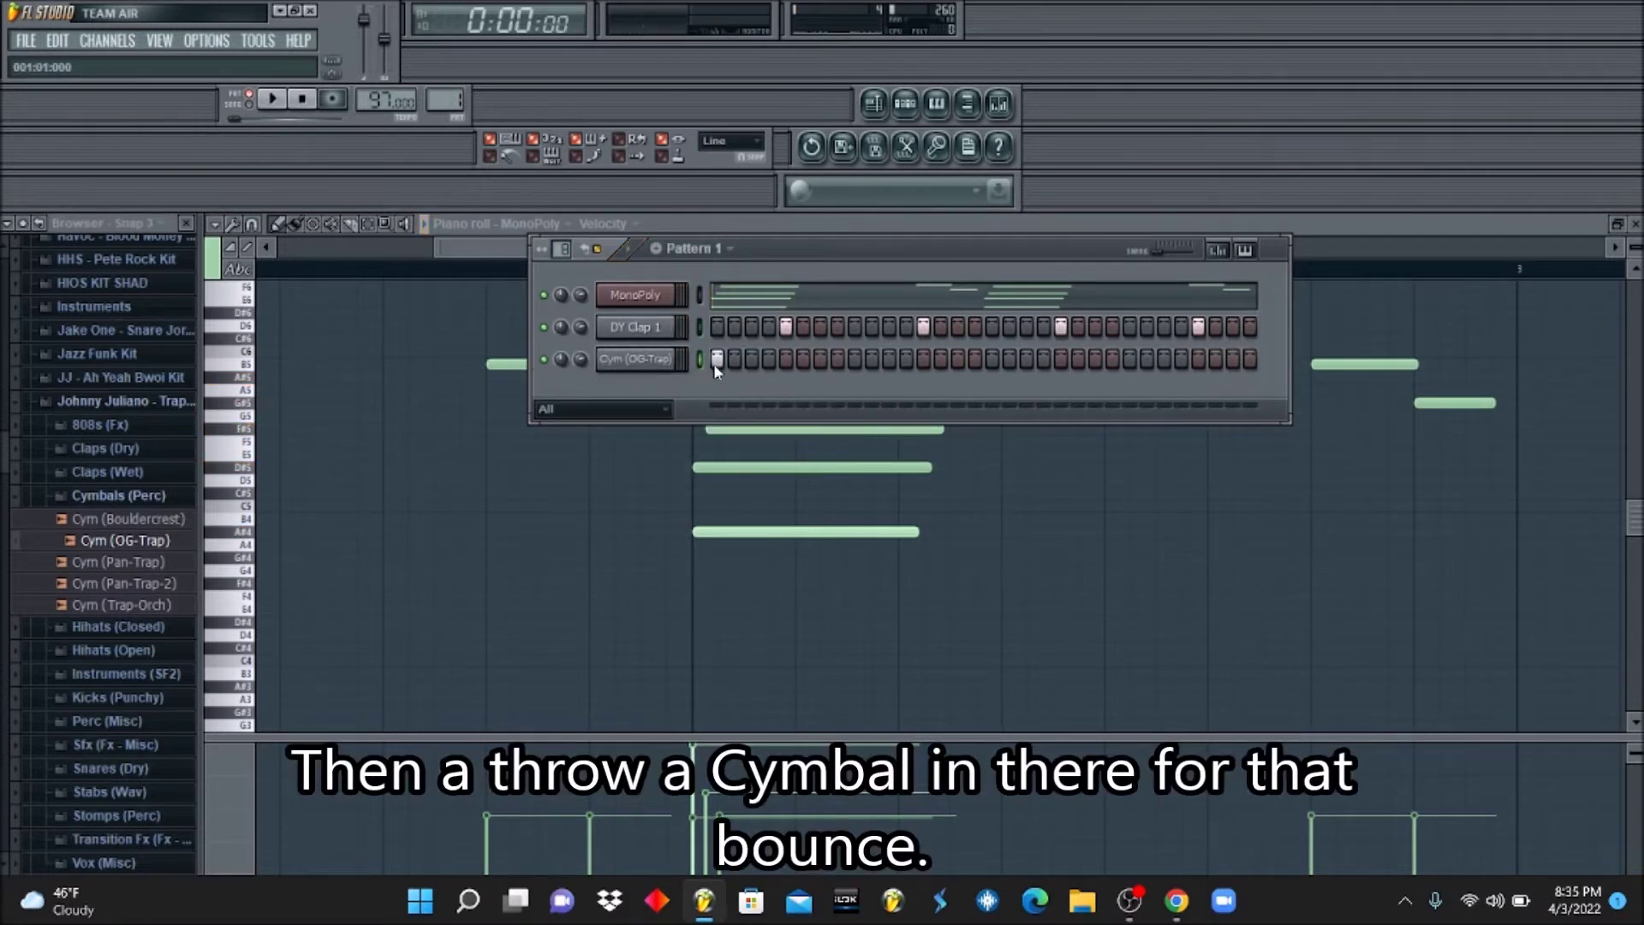
Put short C5 notes for the Cym (OG-Trap) channel at the start of bars 1 and 2 in its piano roll.
right_click(658, 368)
click(719, 356)
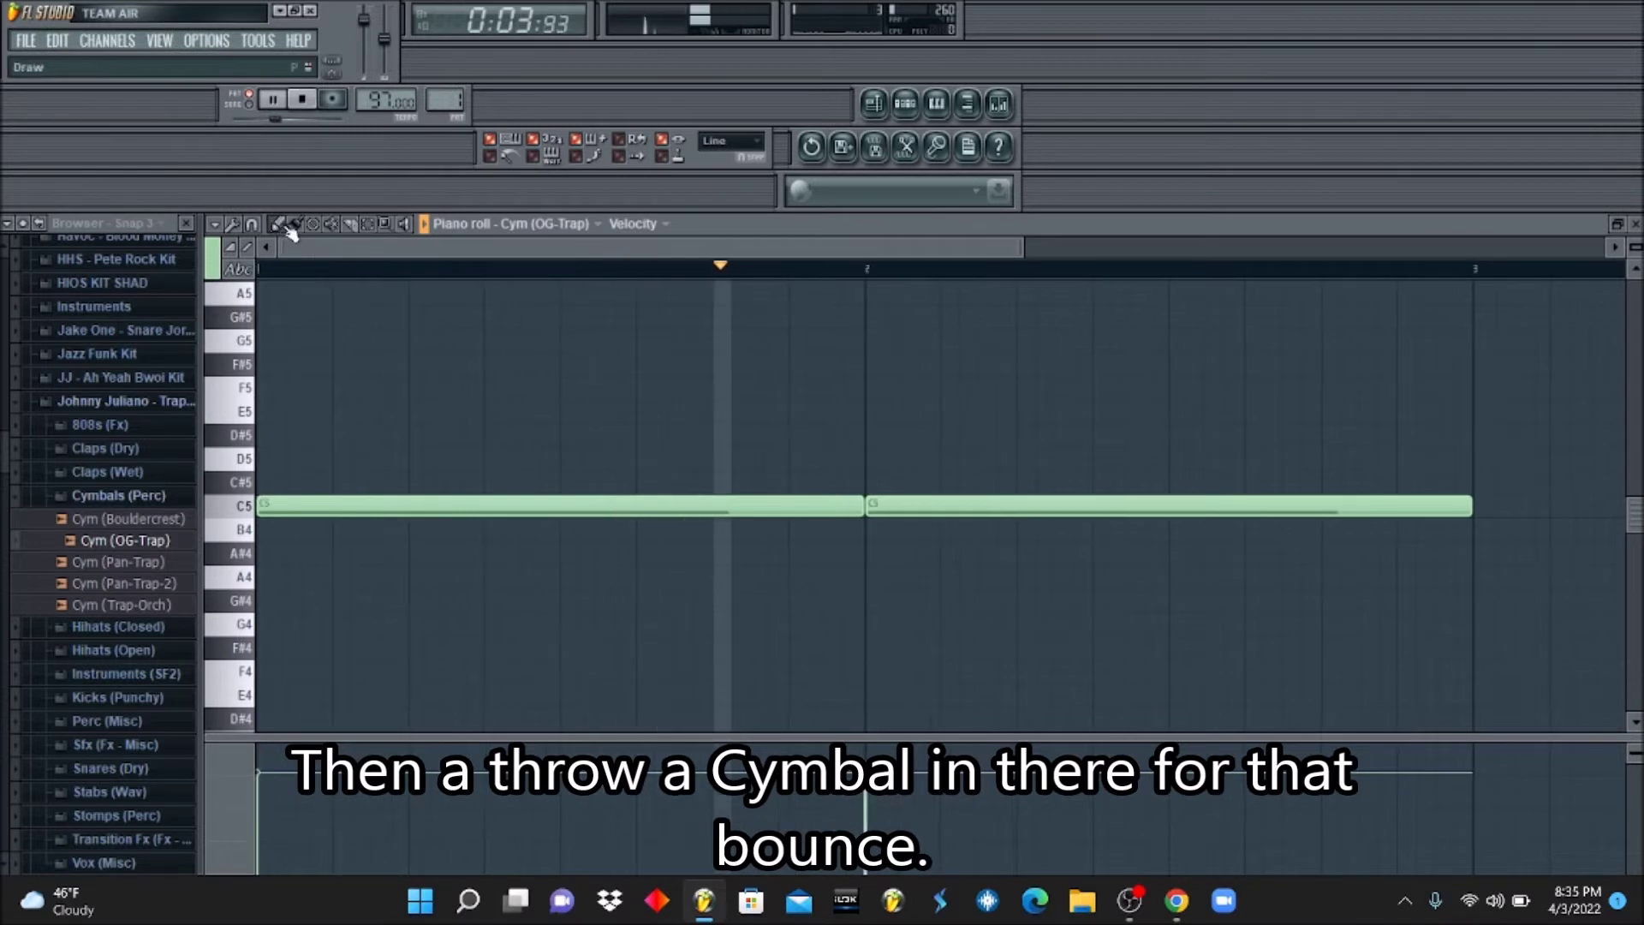
key(shift+d)
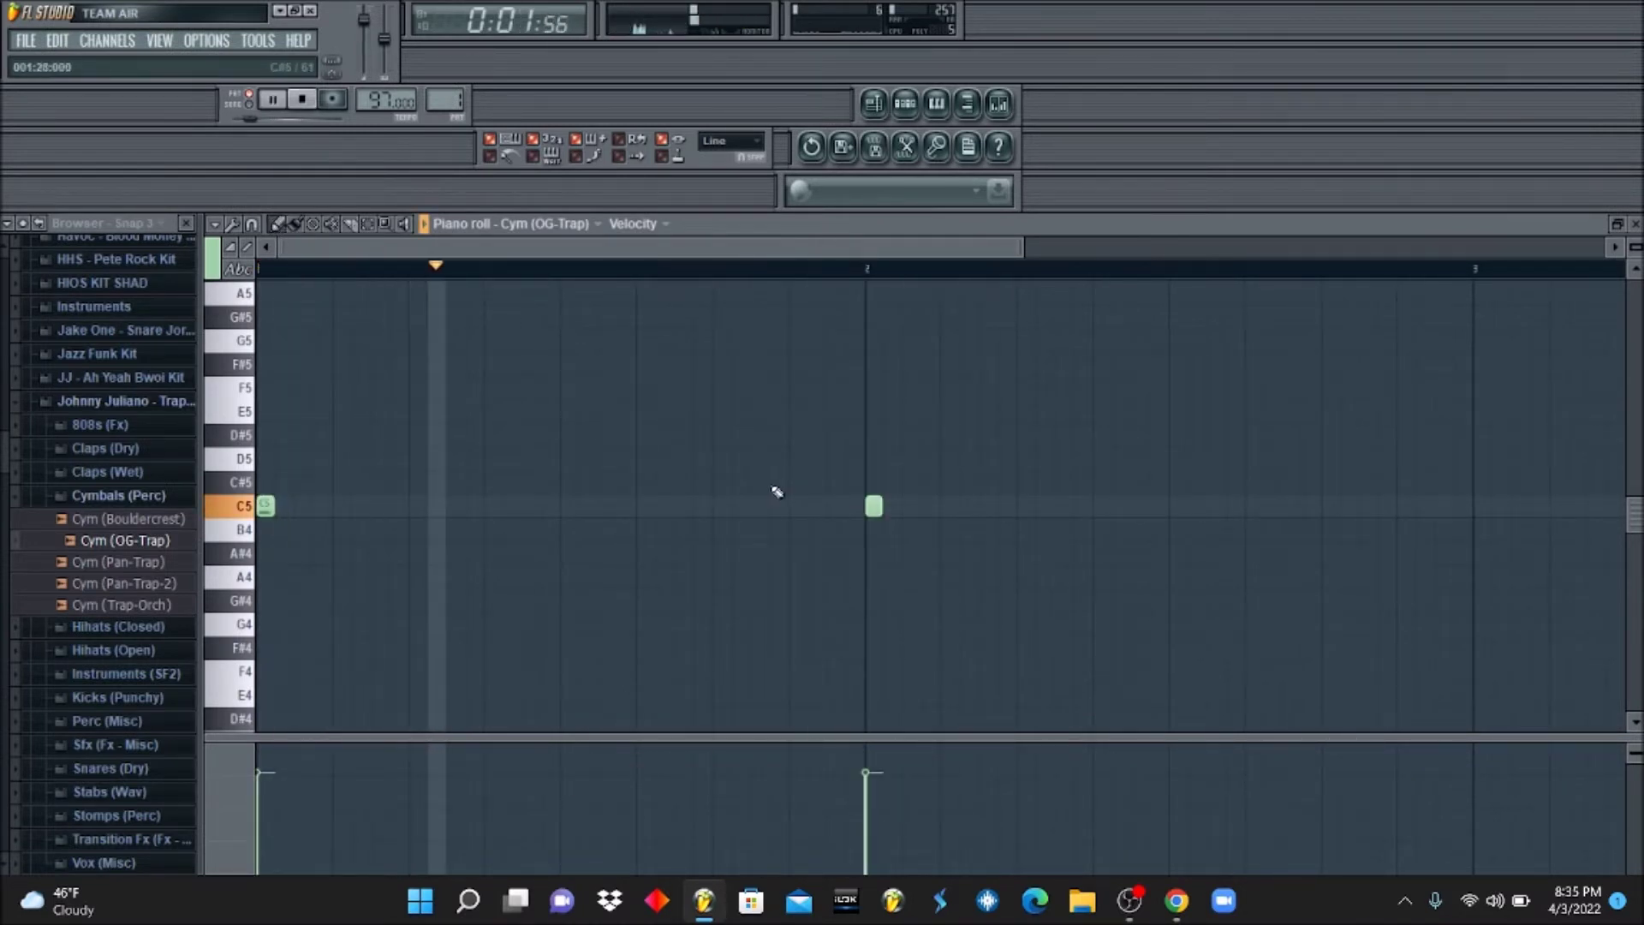
Add C5 cymbal notes on steps 13 and 15 of bar 2 and raise their velocities to match the earlier hits.
click(1329, 508)
click(1404, 507)
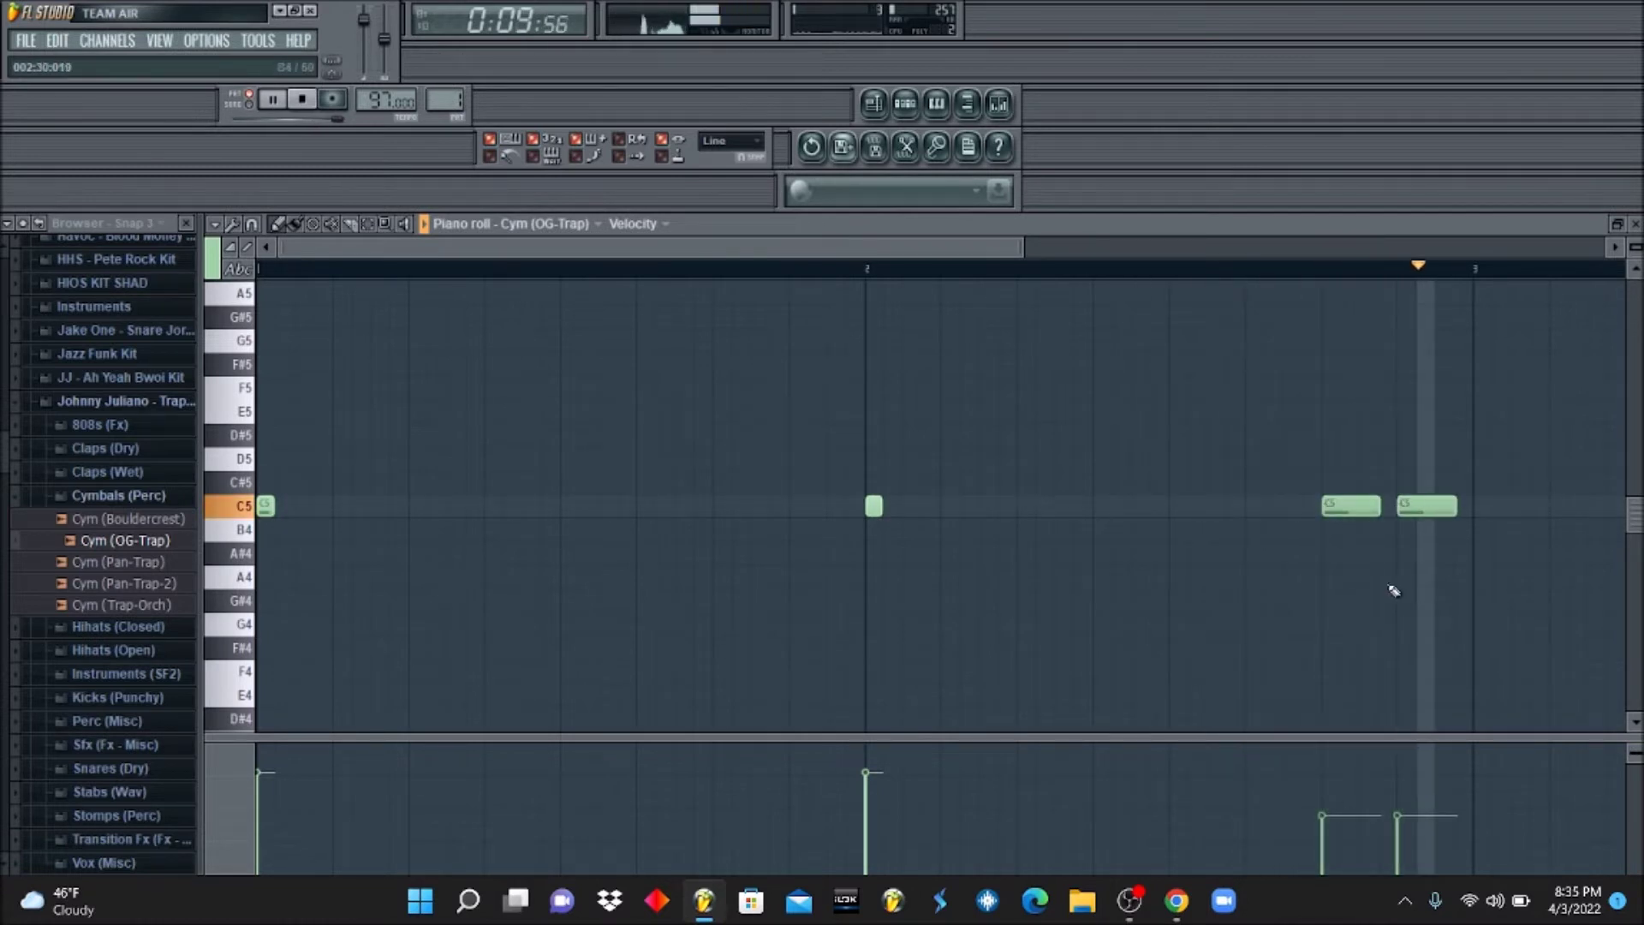
scroll(1285, 720, down, 1)
click(1269, 721)
scroll(1271, 719, down, 1)
right_click(1276, 699)
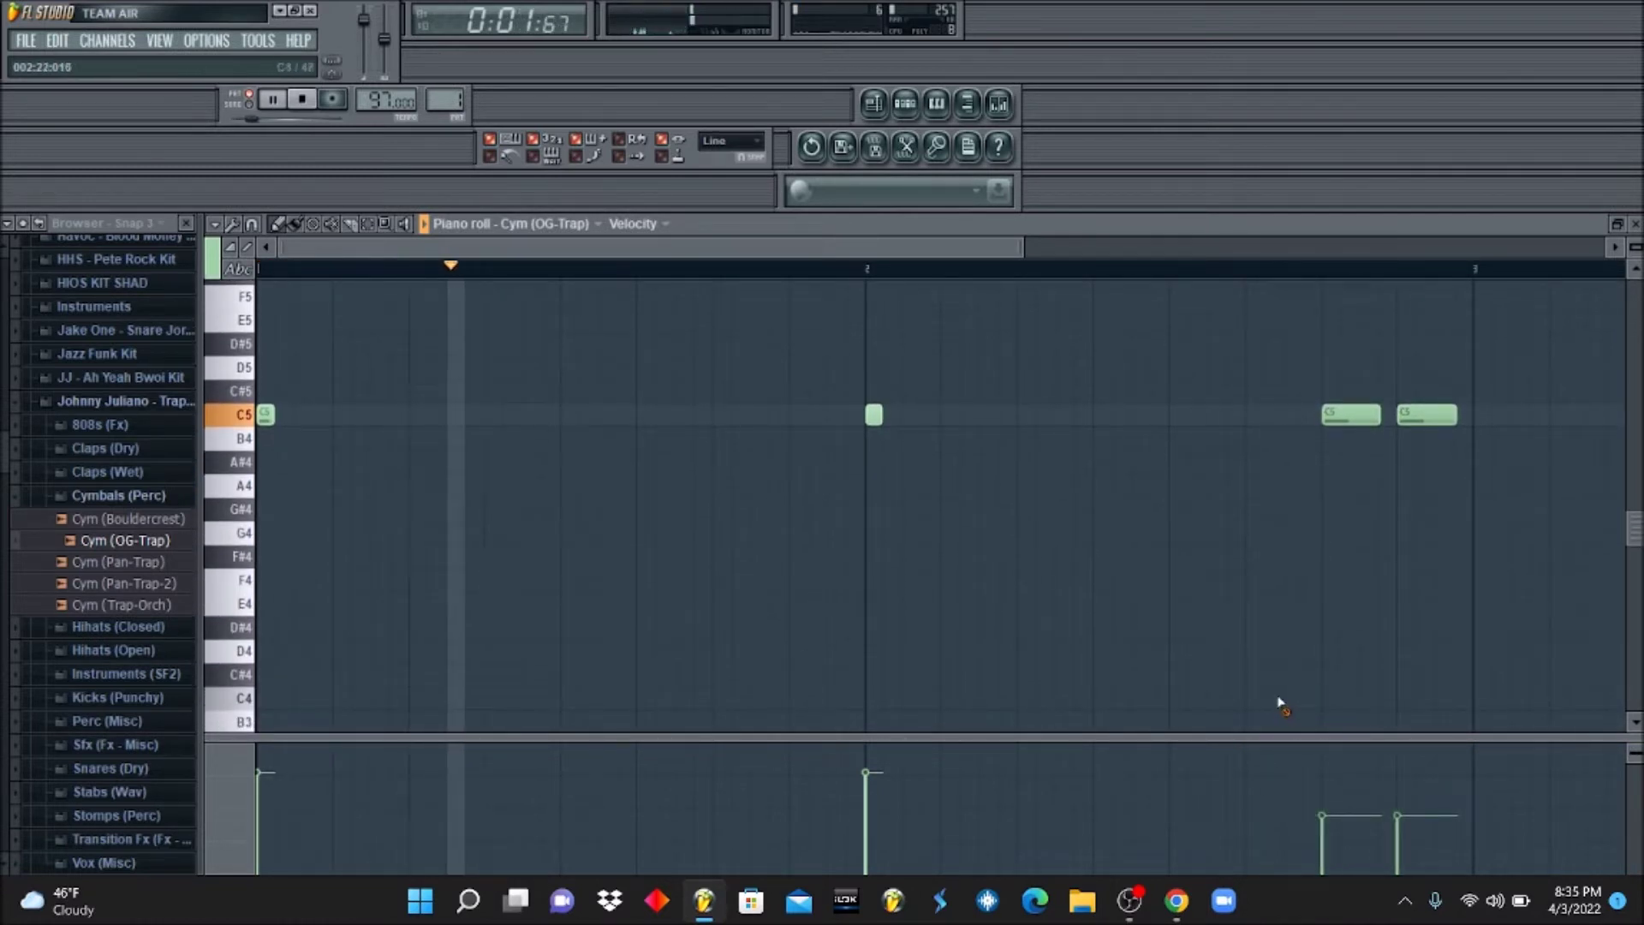
click(905, 103)
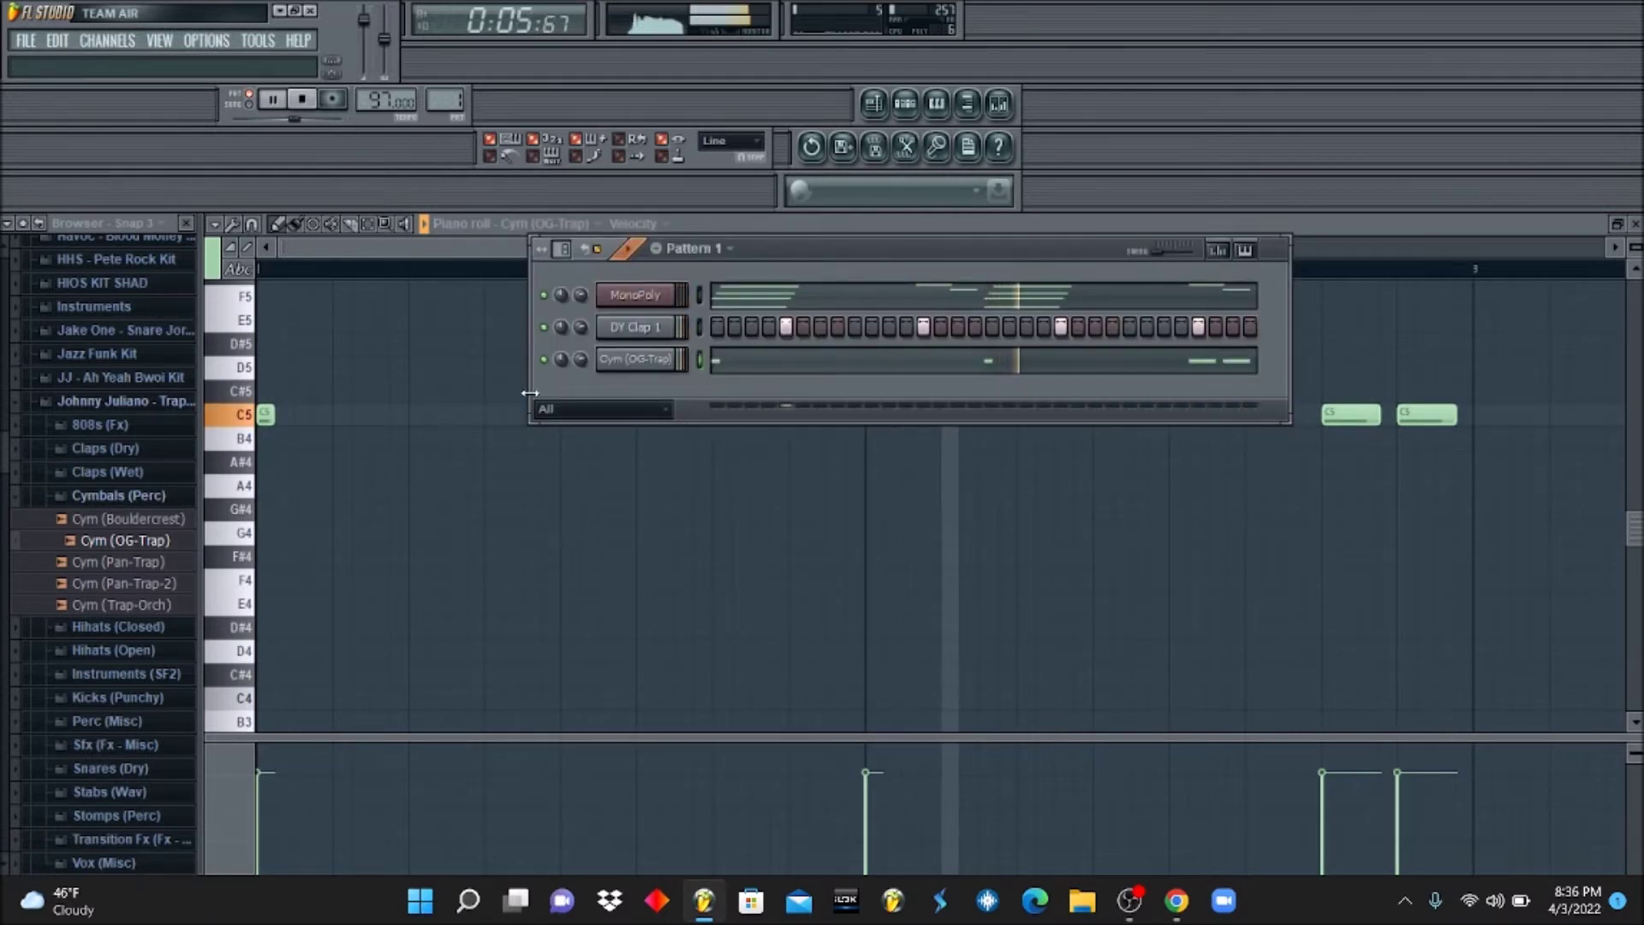
Clone the MonoPoly channel and move the cloned instrument's window up so its whole control panel can be reached.
click(646, 303)
click(911, 104)
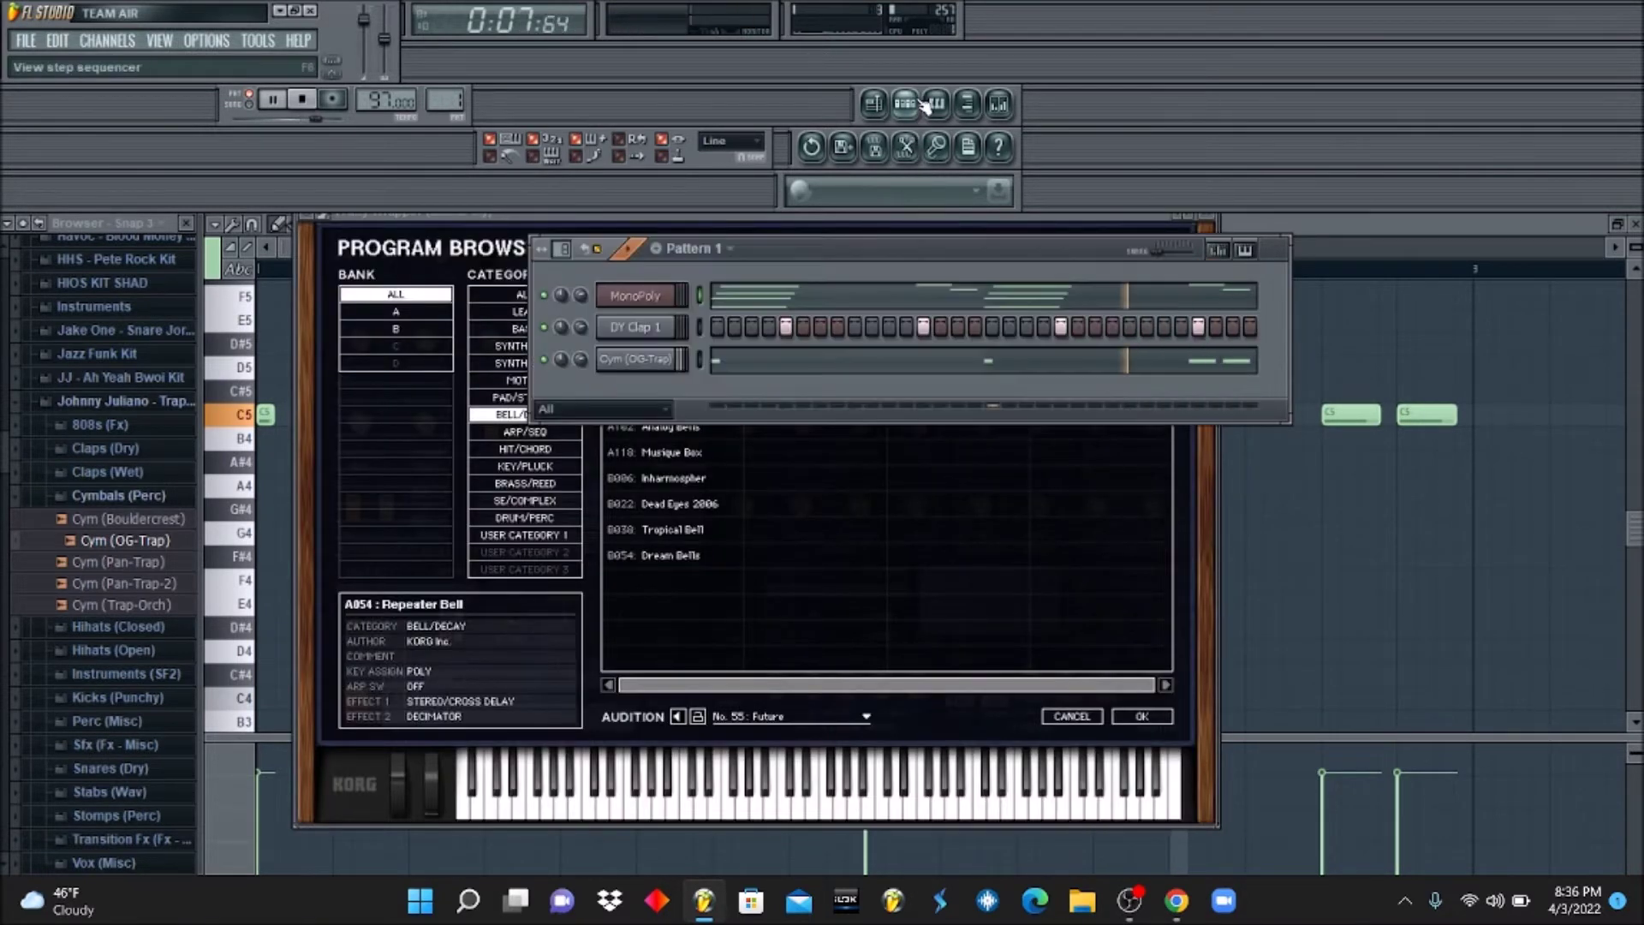
key(alt+c)
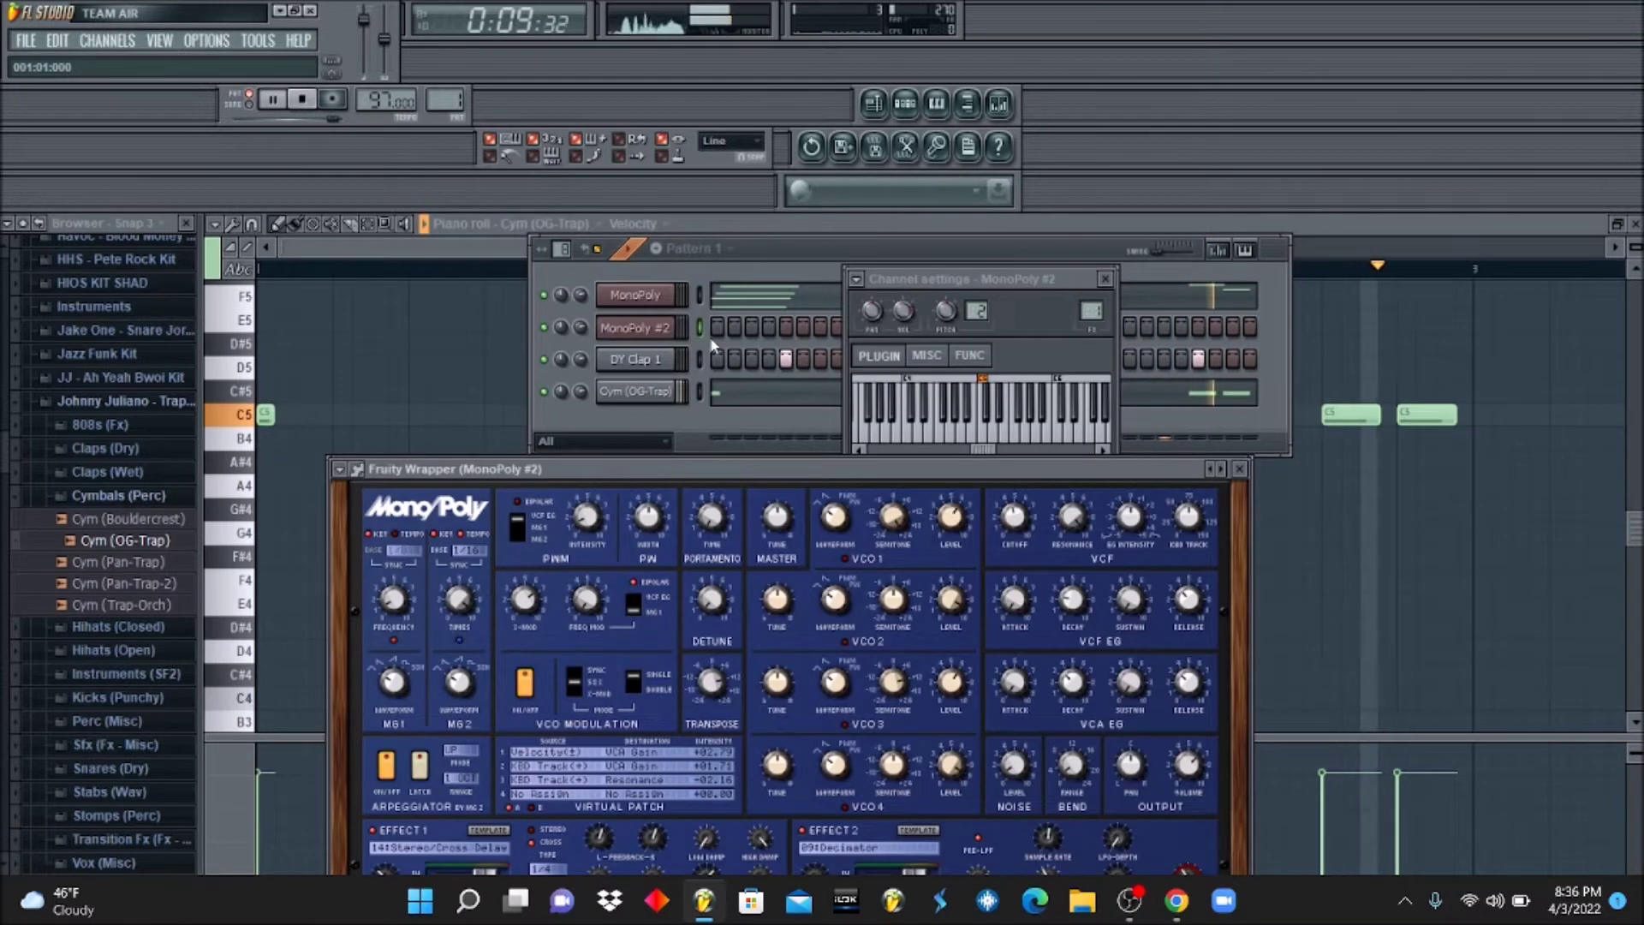
drag(741, 463, 707, 312)
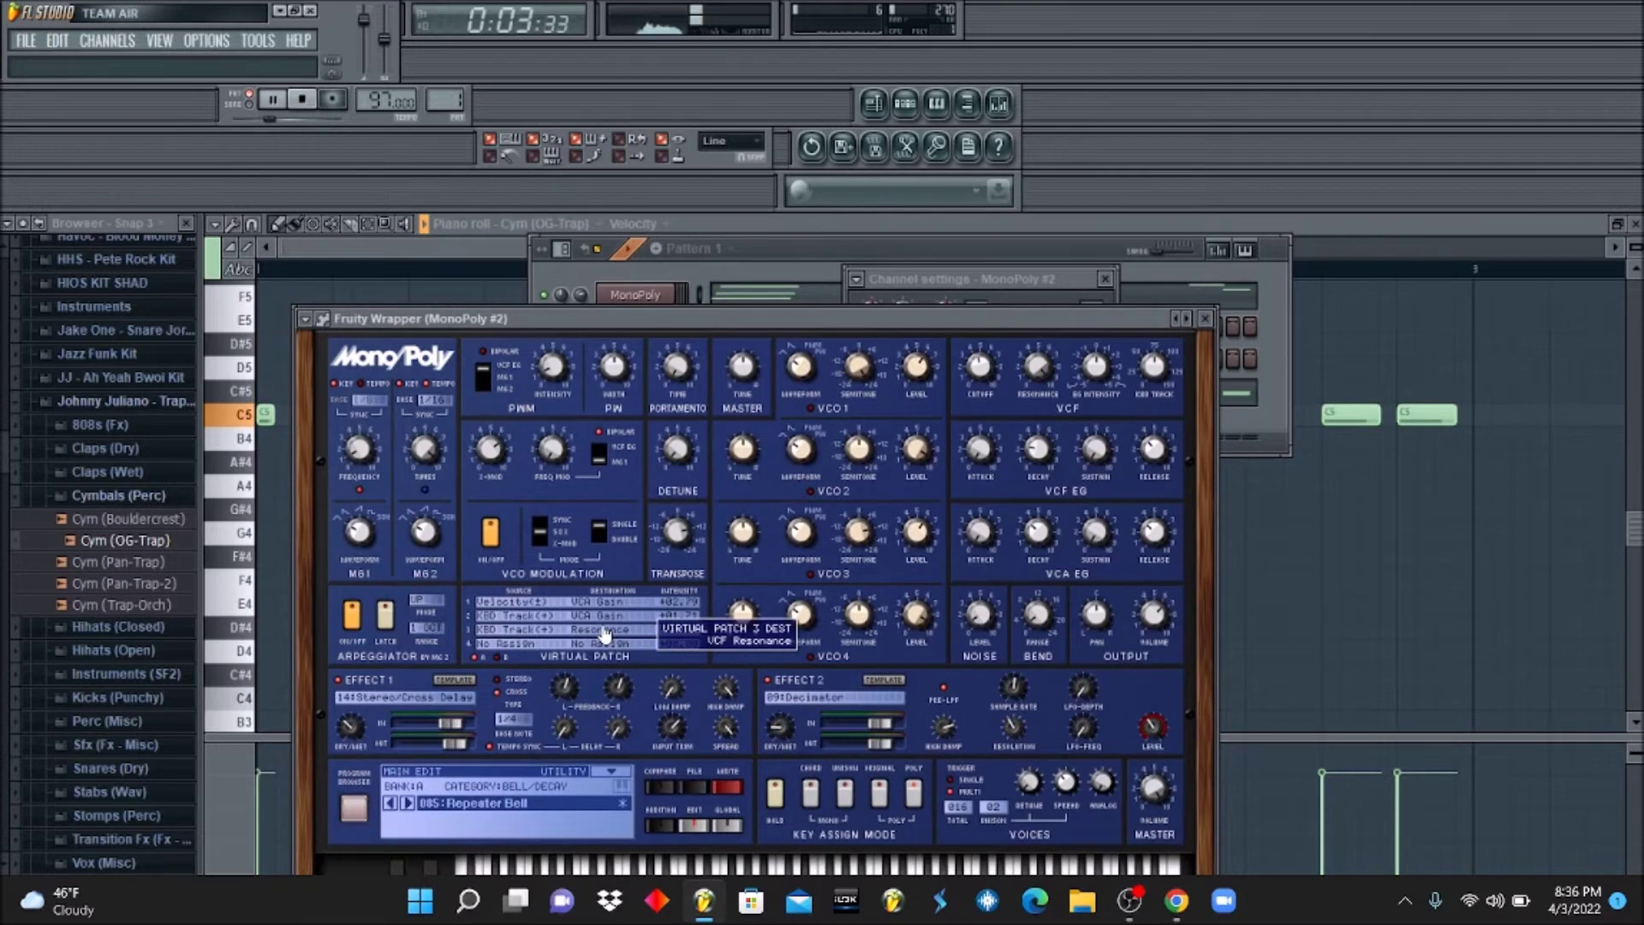
Copy all the melody notes of the MonoPoly channel and paste them into the MonoPoly #2 channel.
click(794, 256)
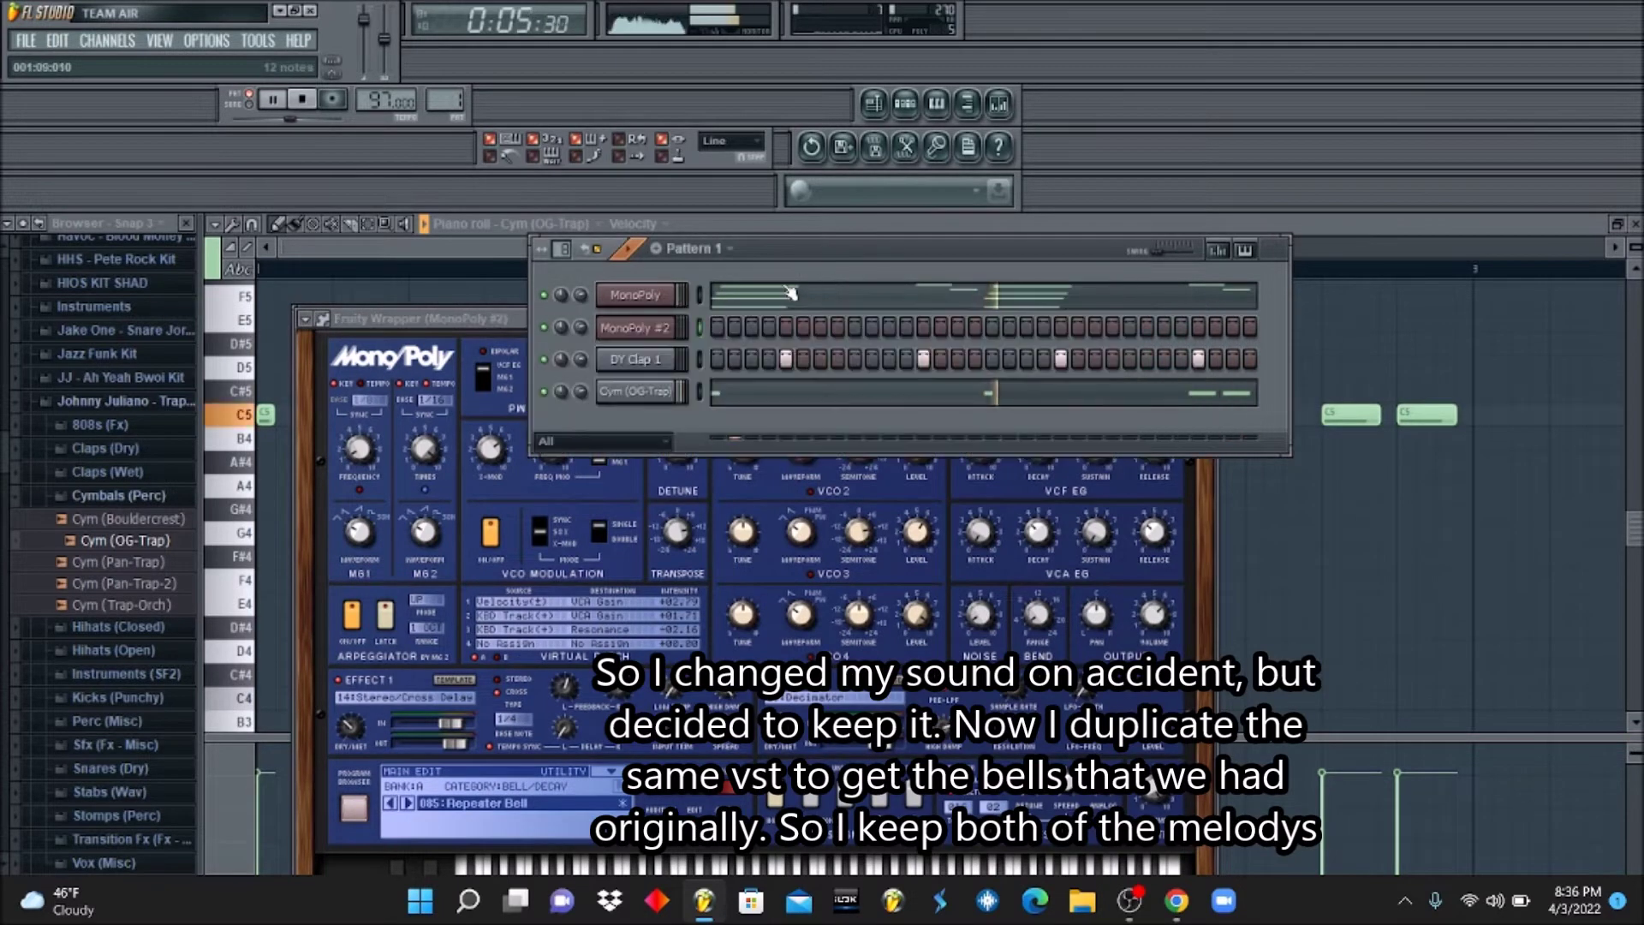
click(788, 292)
key(ctrl+a)
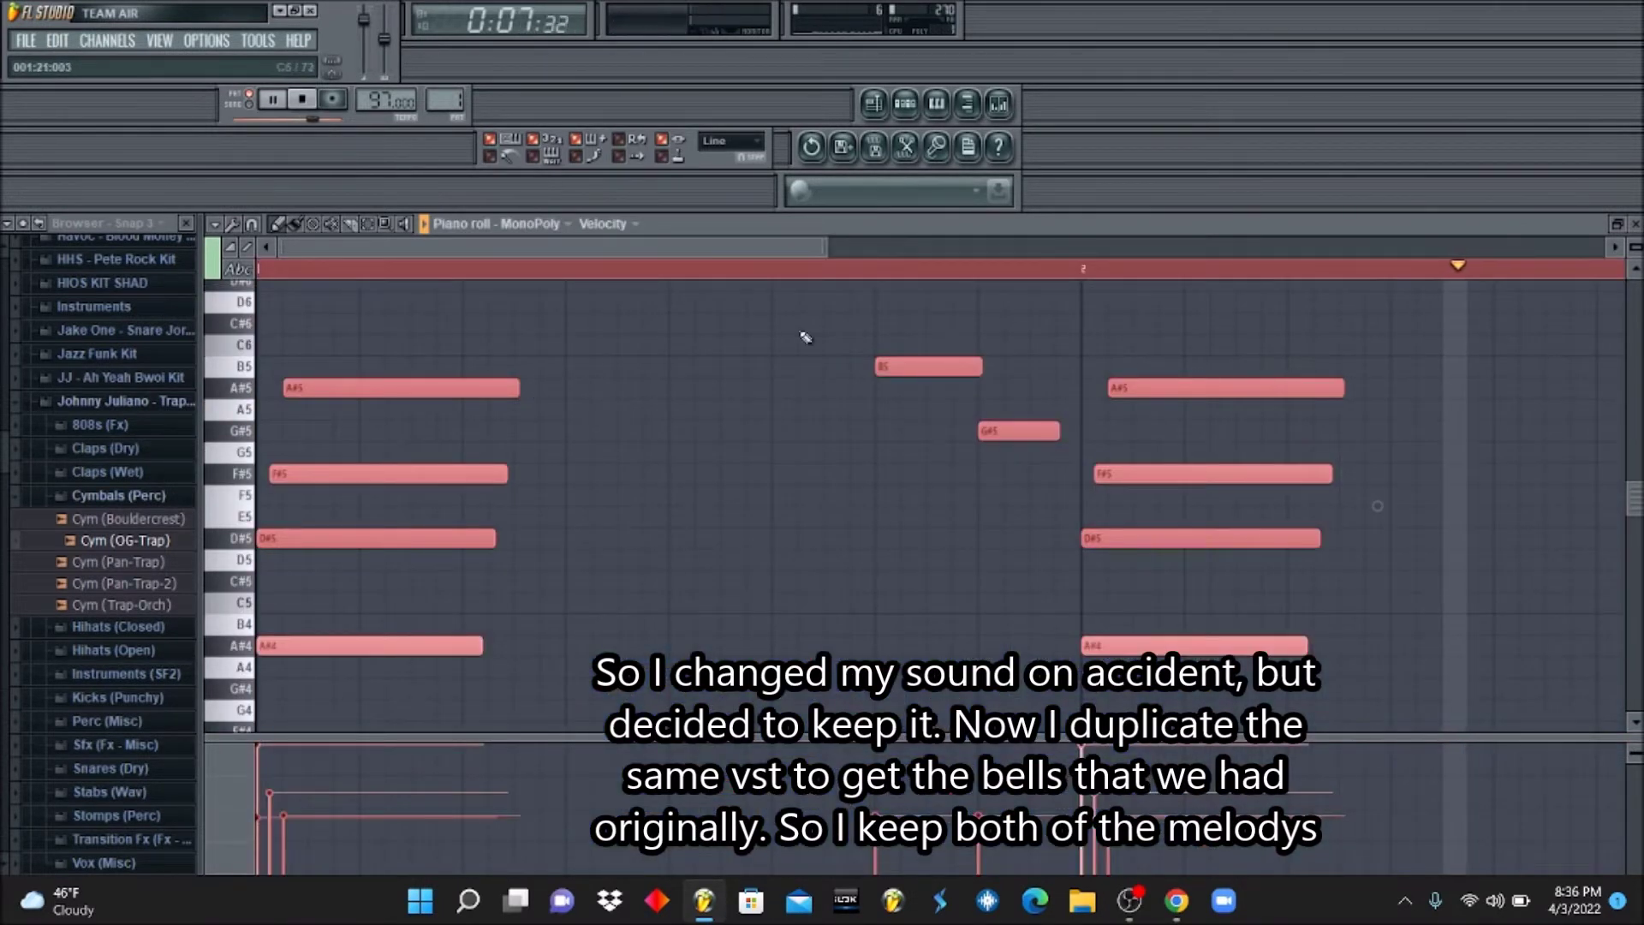
key(ctrl+d)
click(921, 113)
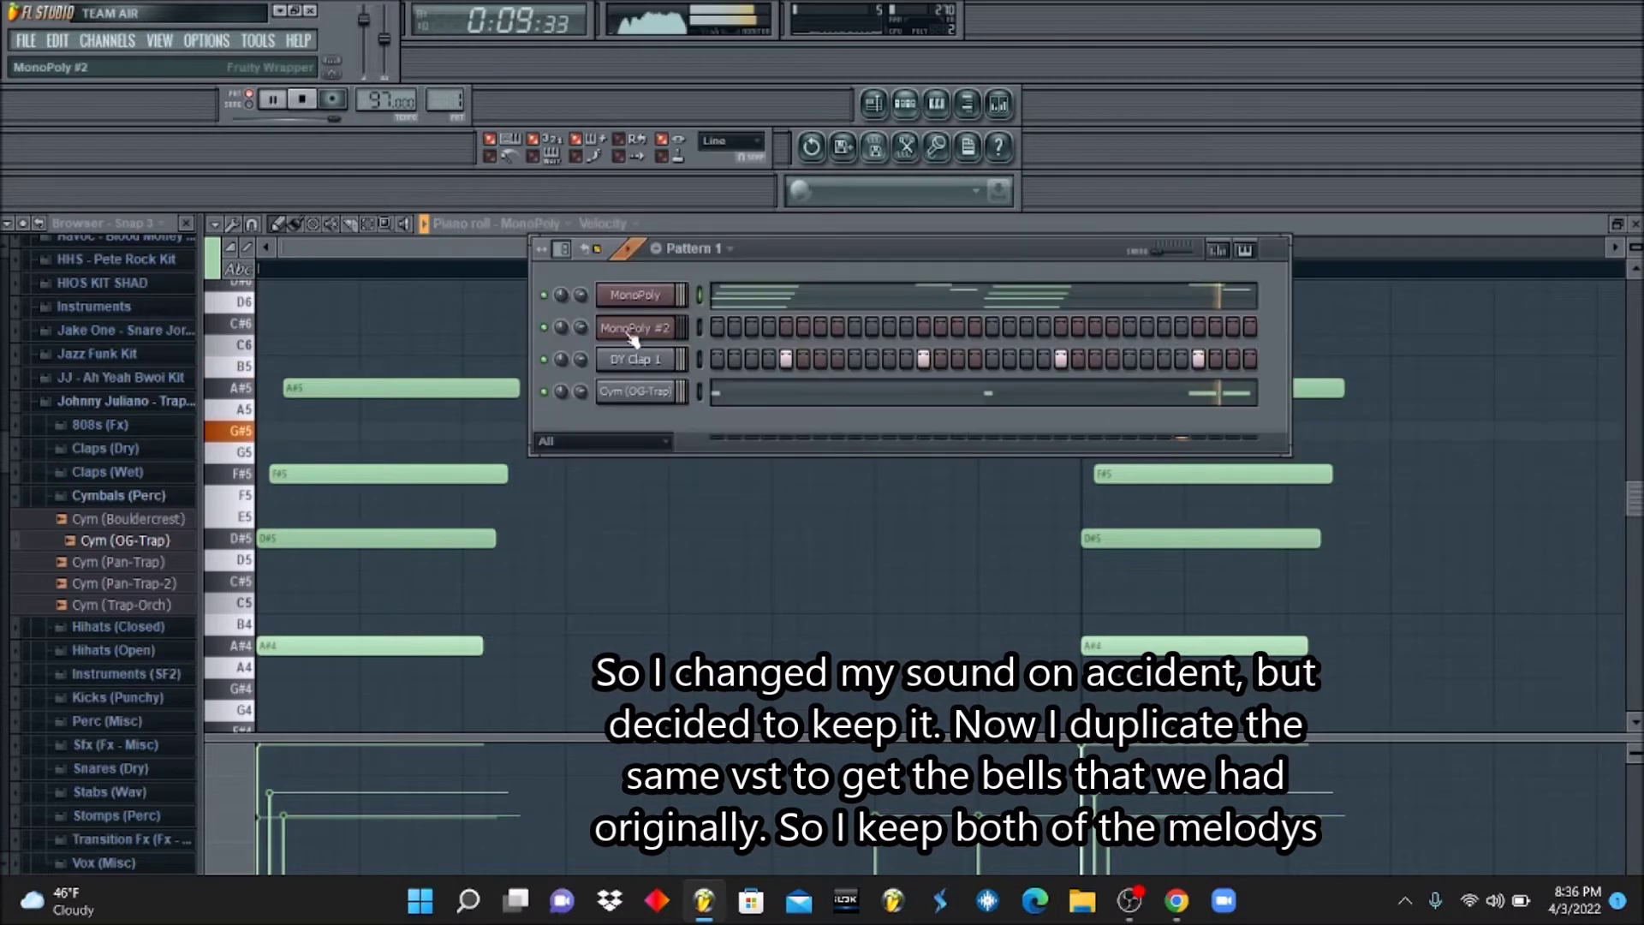
right_click(640, 293)
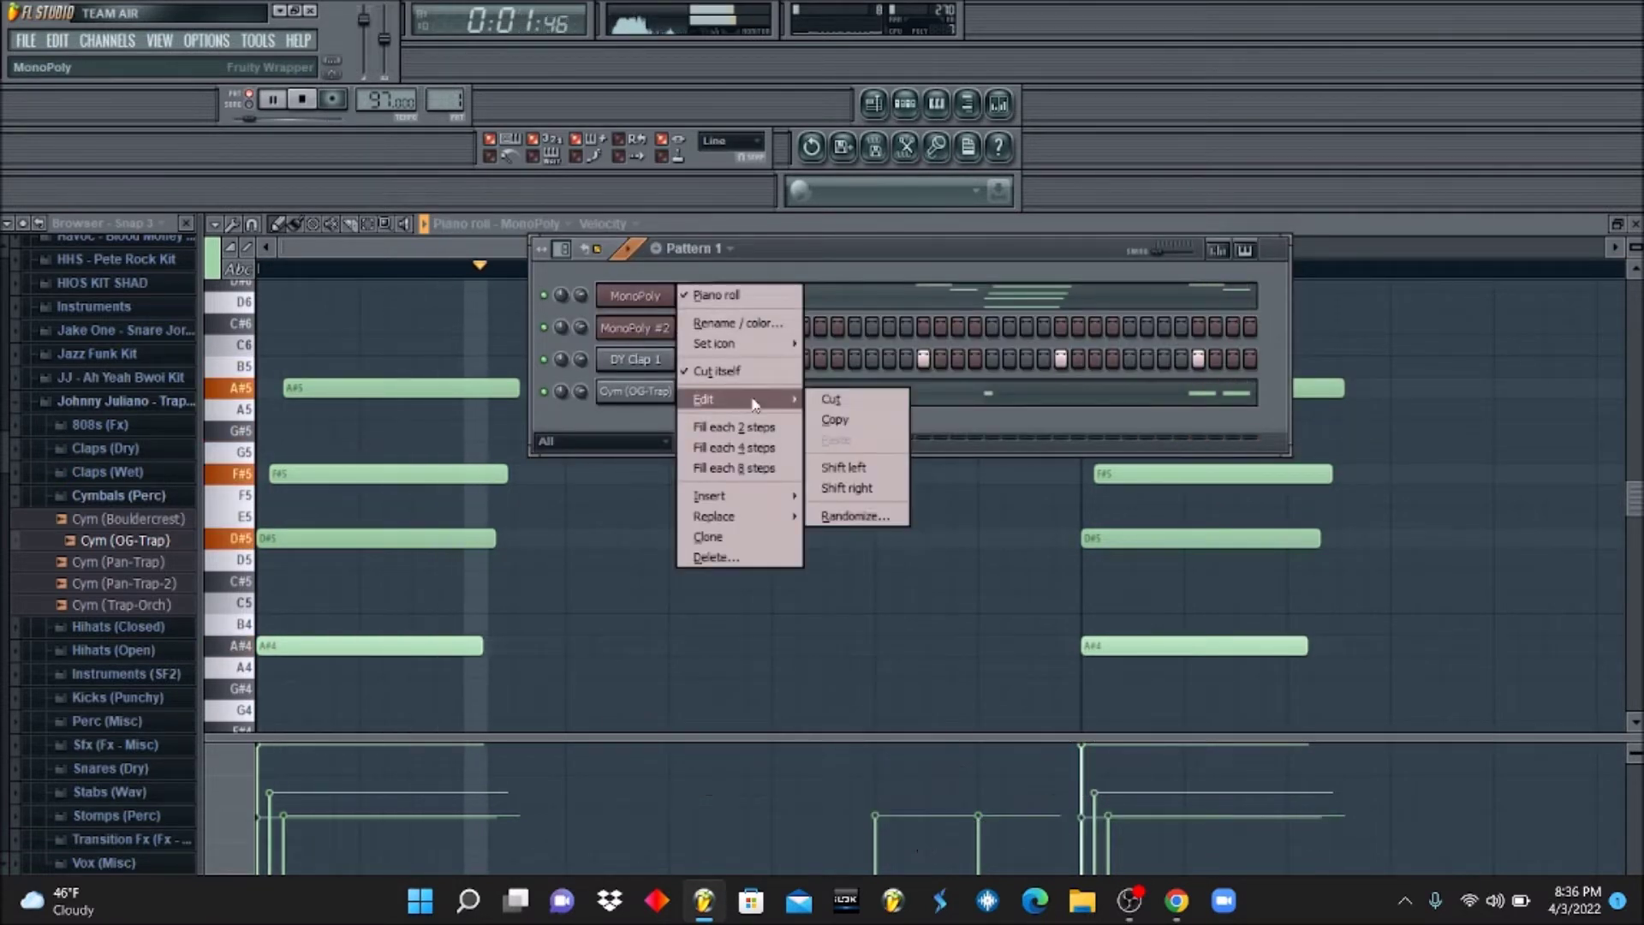
click(843, 422)
right_click(666, 326)
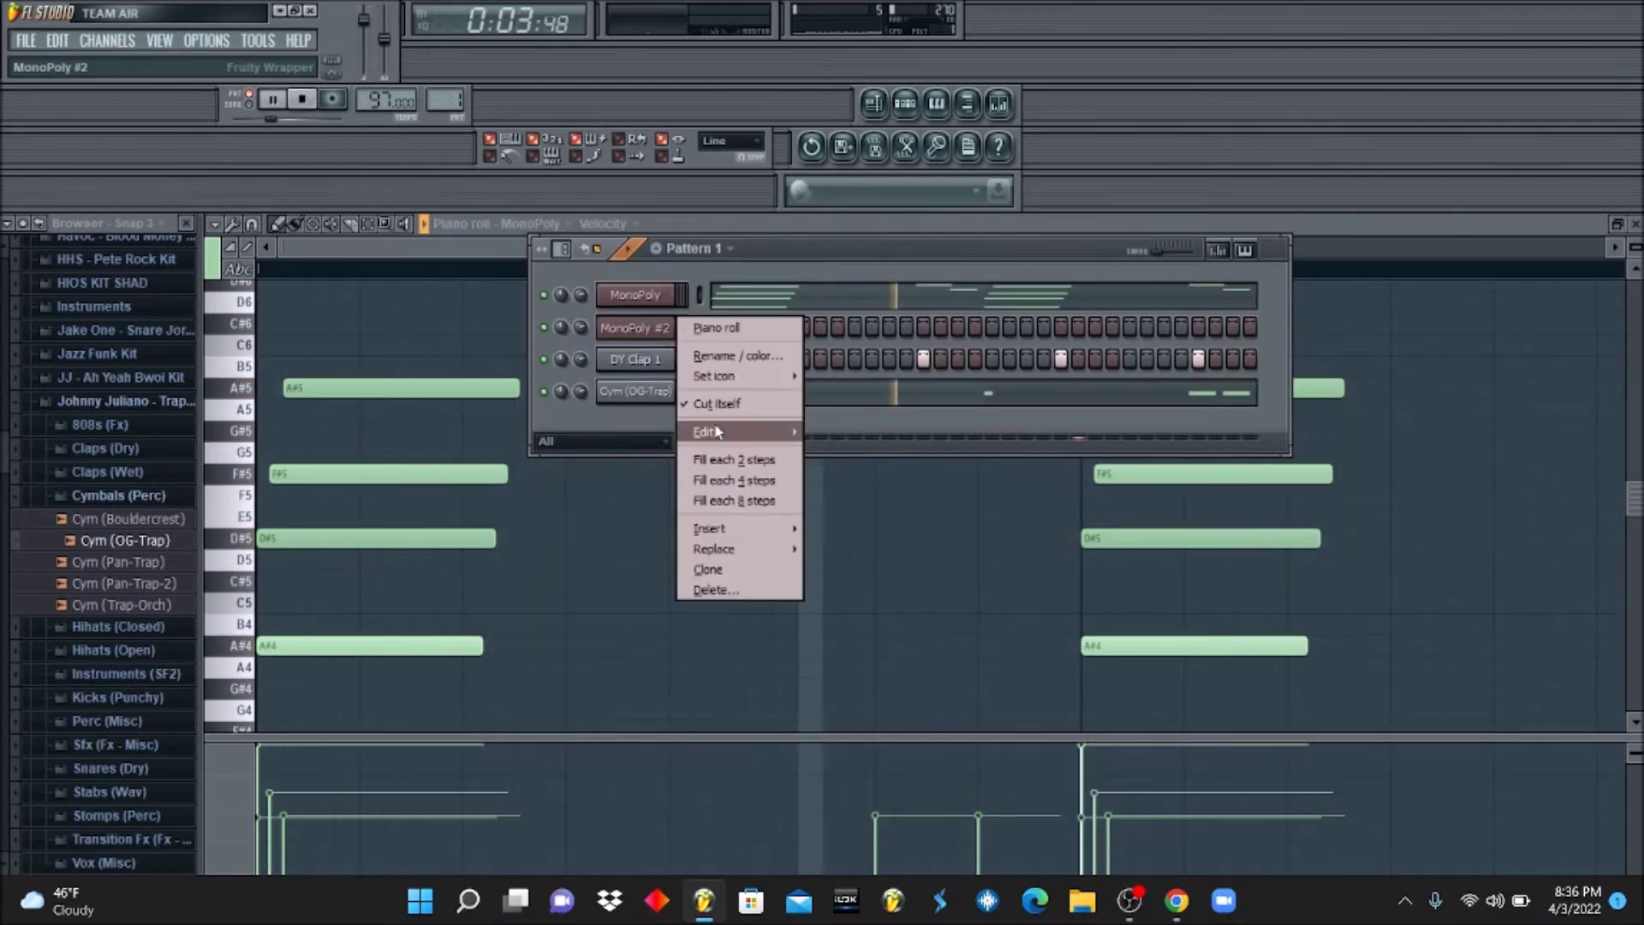
mouse_move(717, 431)
click(835, 473)
Load the A085 Repeater Bell program in MonoPoly #2 and return to the step sequencer.
click(653, 332)
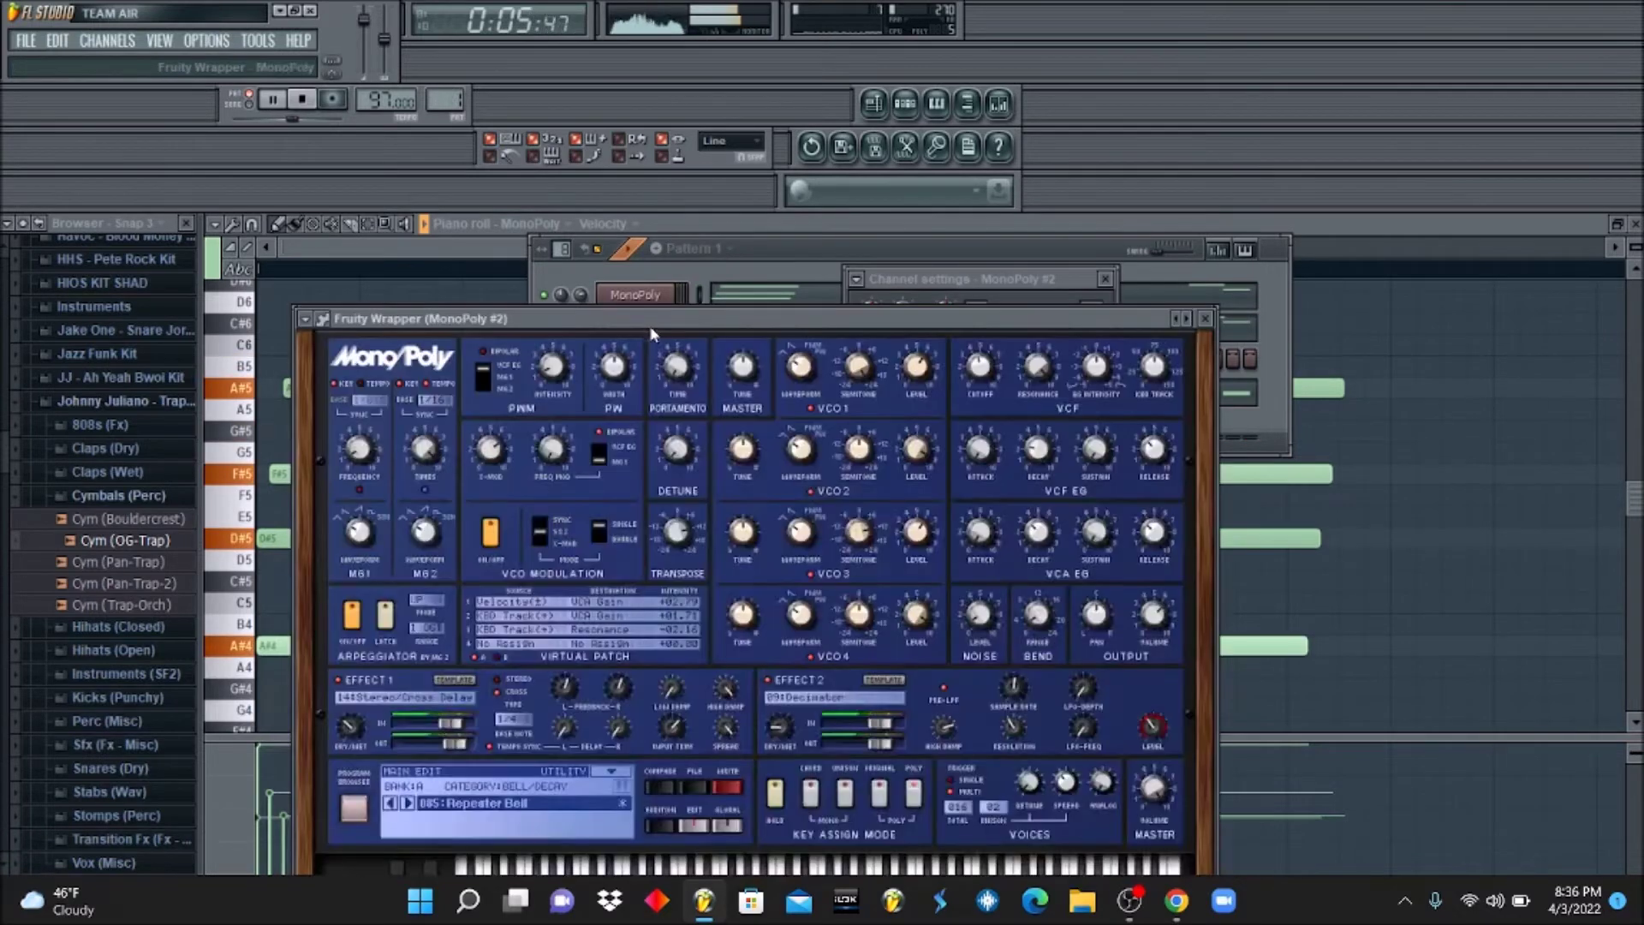
click(354, 807)
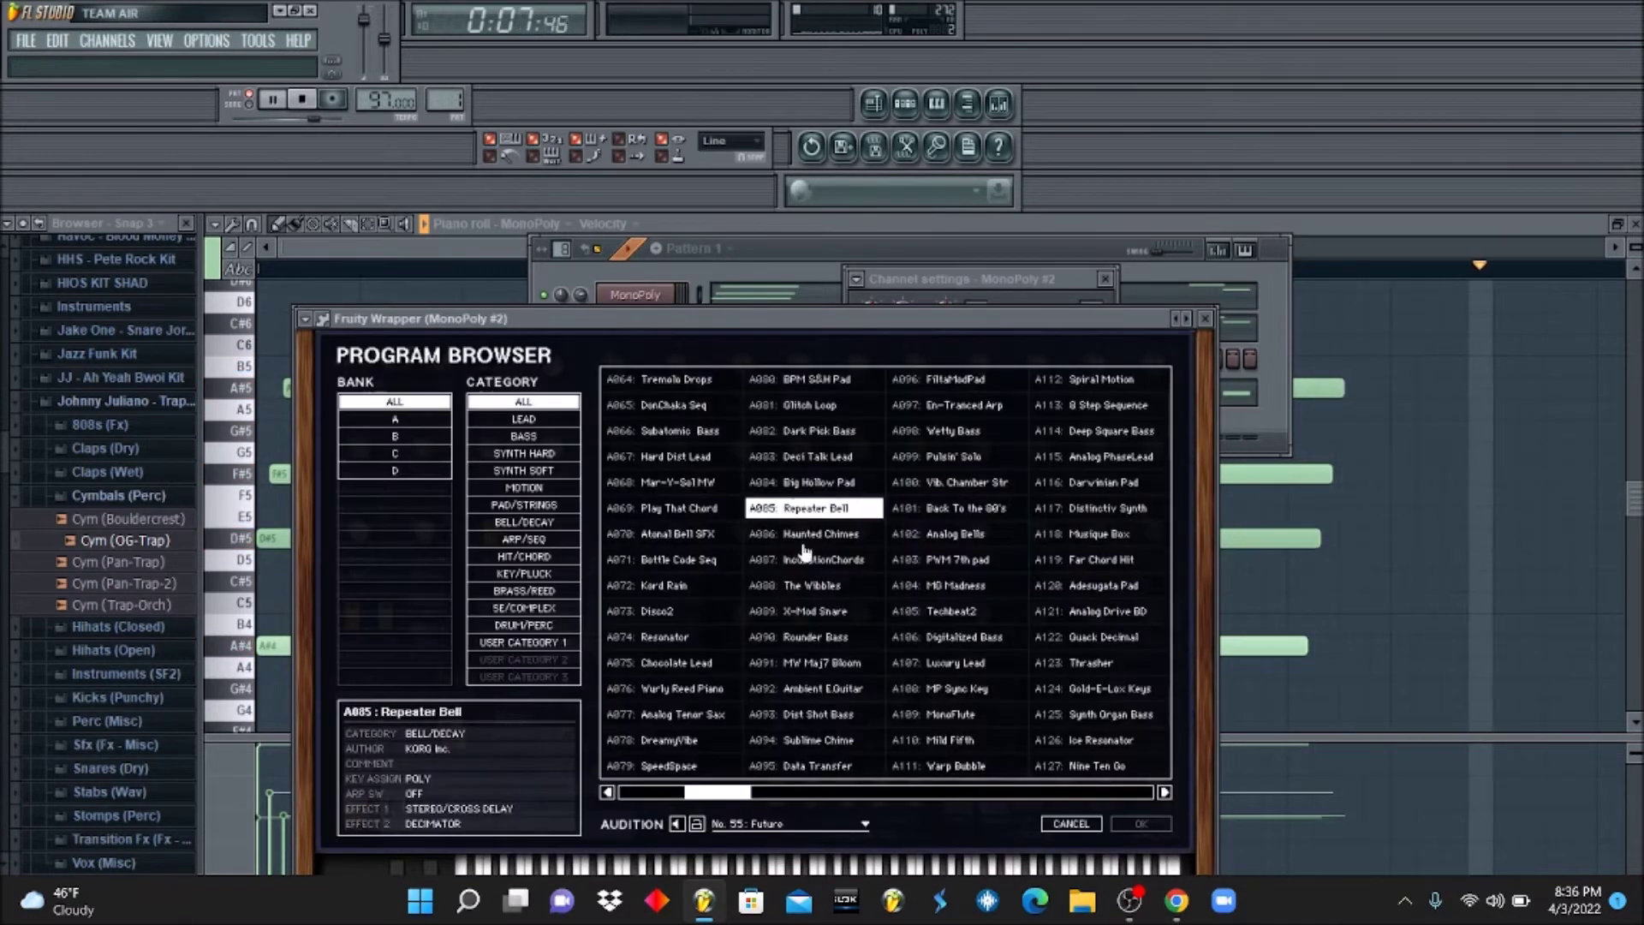
double_click(810, 512)
click(805, 250)
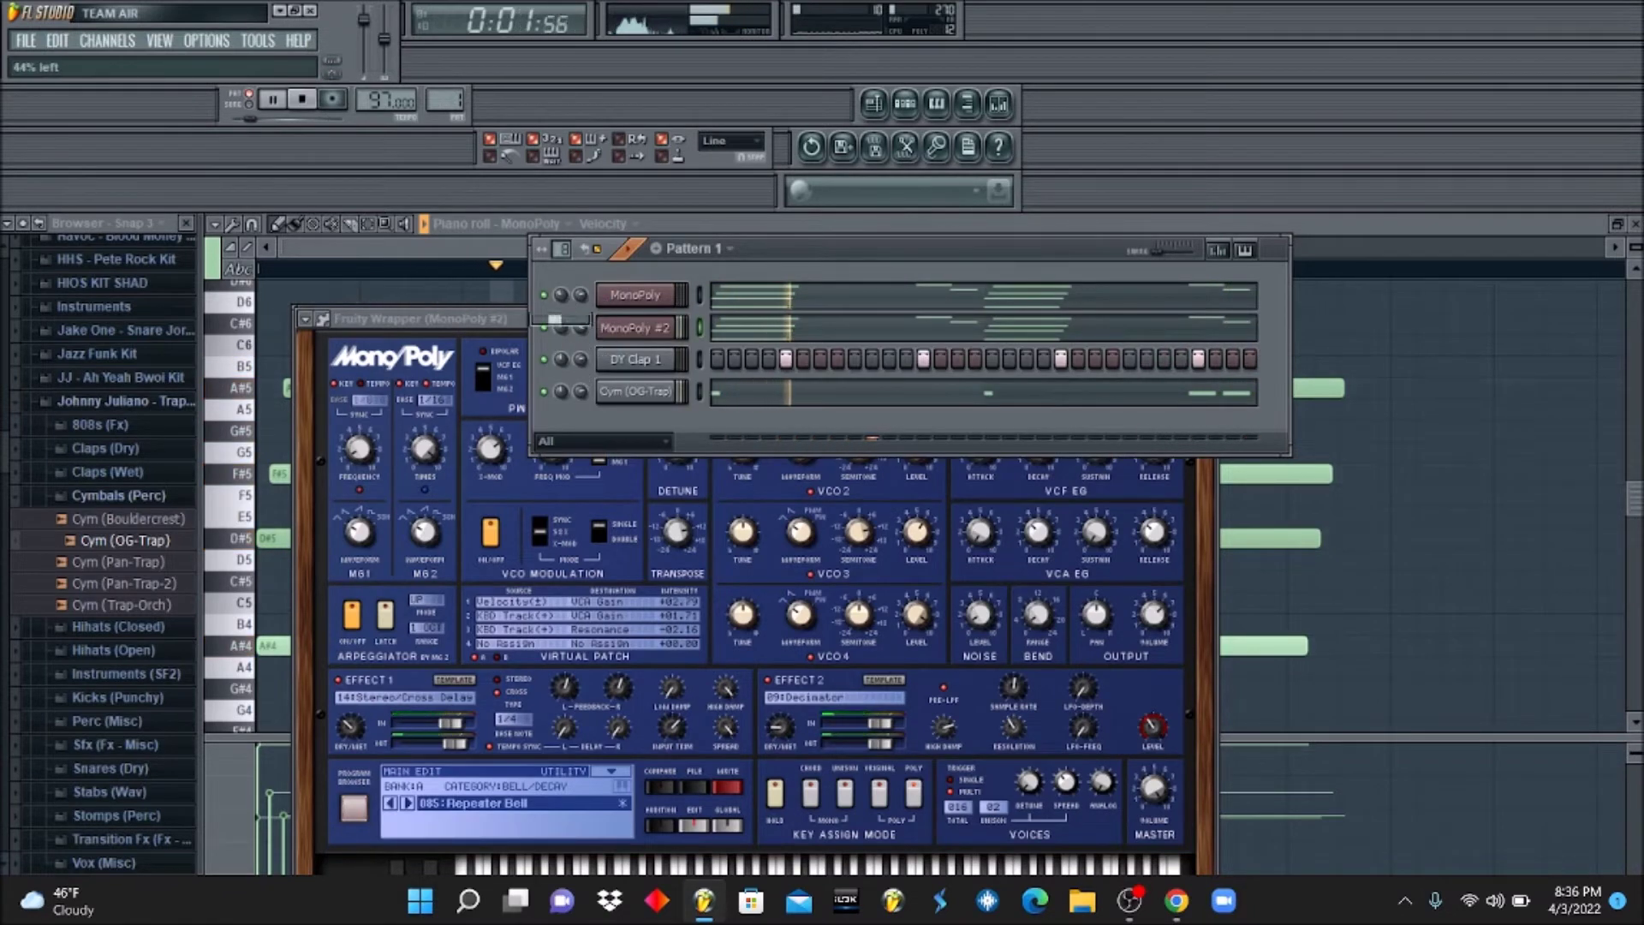
Lengthen all notes of the original MonoPoly melody by about two steps, and undo a trial of quick legato on them.
click(765, 312)
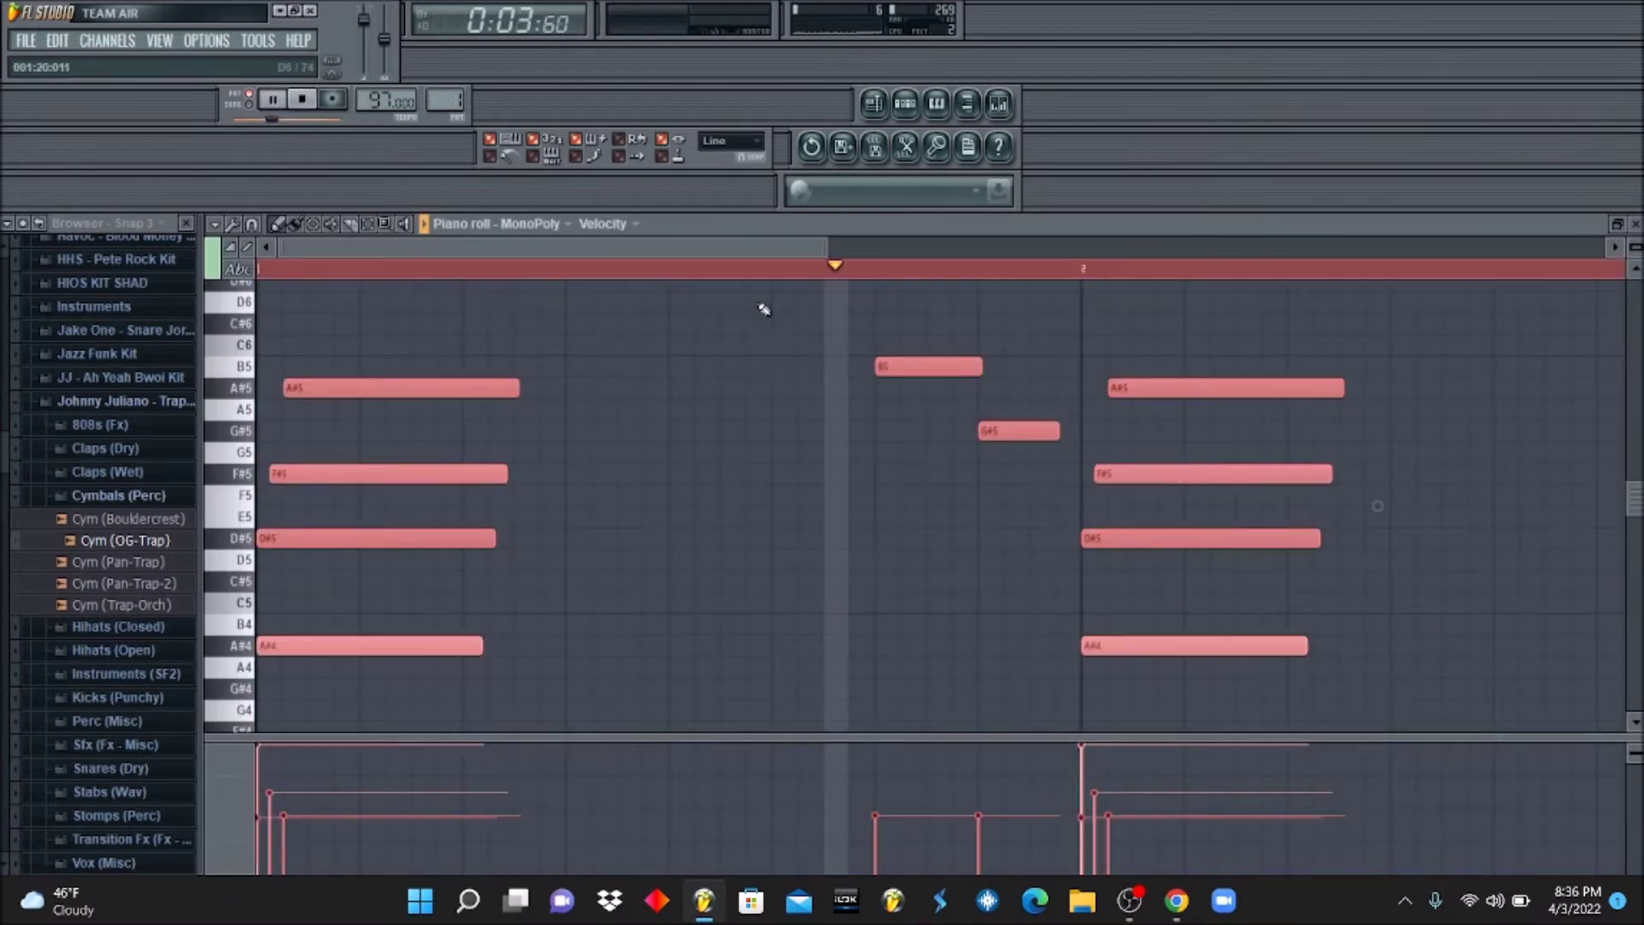
drag(518, 391, 625, 470)
key(ctrl+d)
key(ctrl+l)
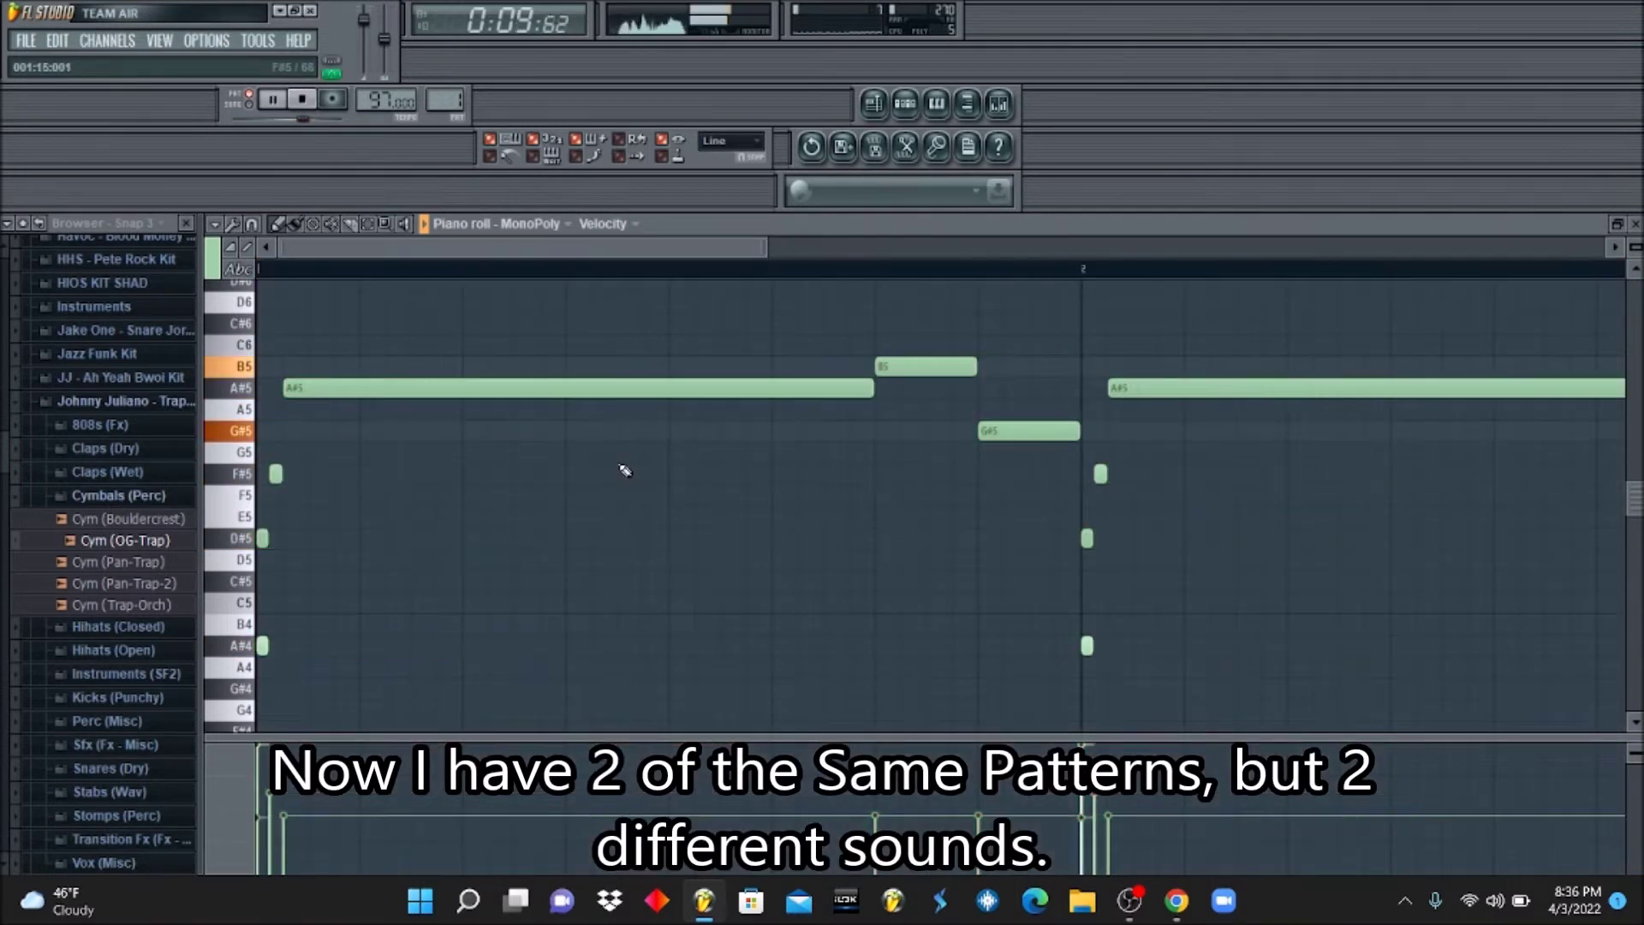
key(ctrl+z)
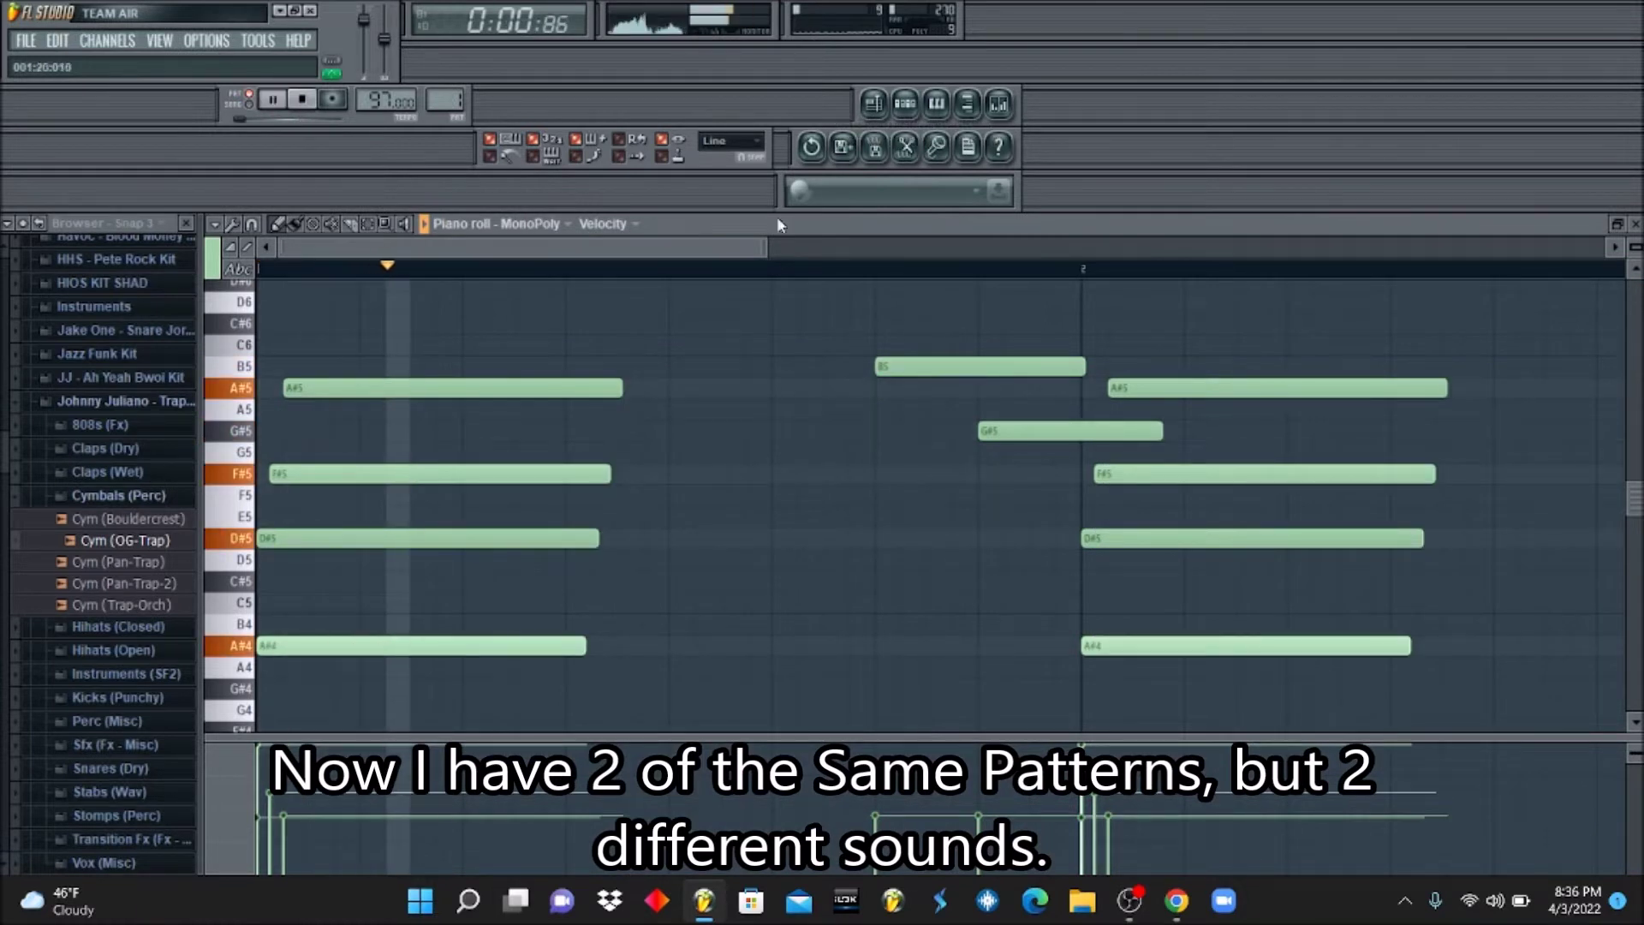
Trim the final B5 and G#5 notes of the MonoPoly melody so they end before bar 3.
click(905, 104)
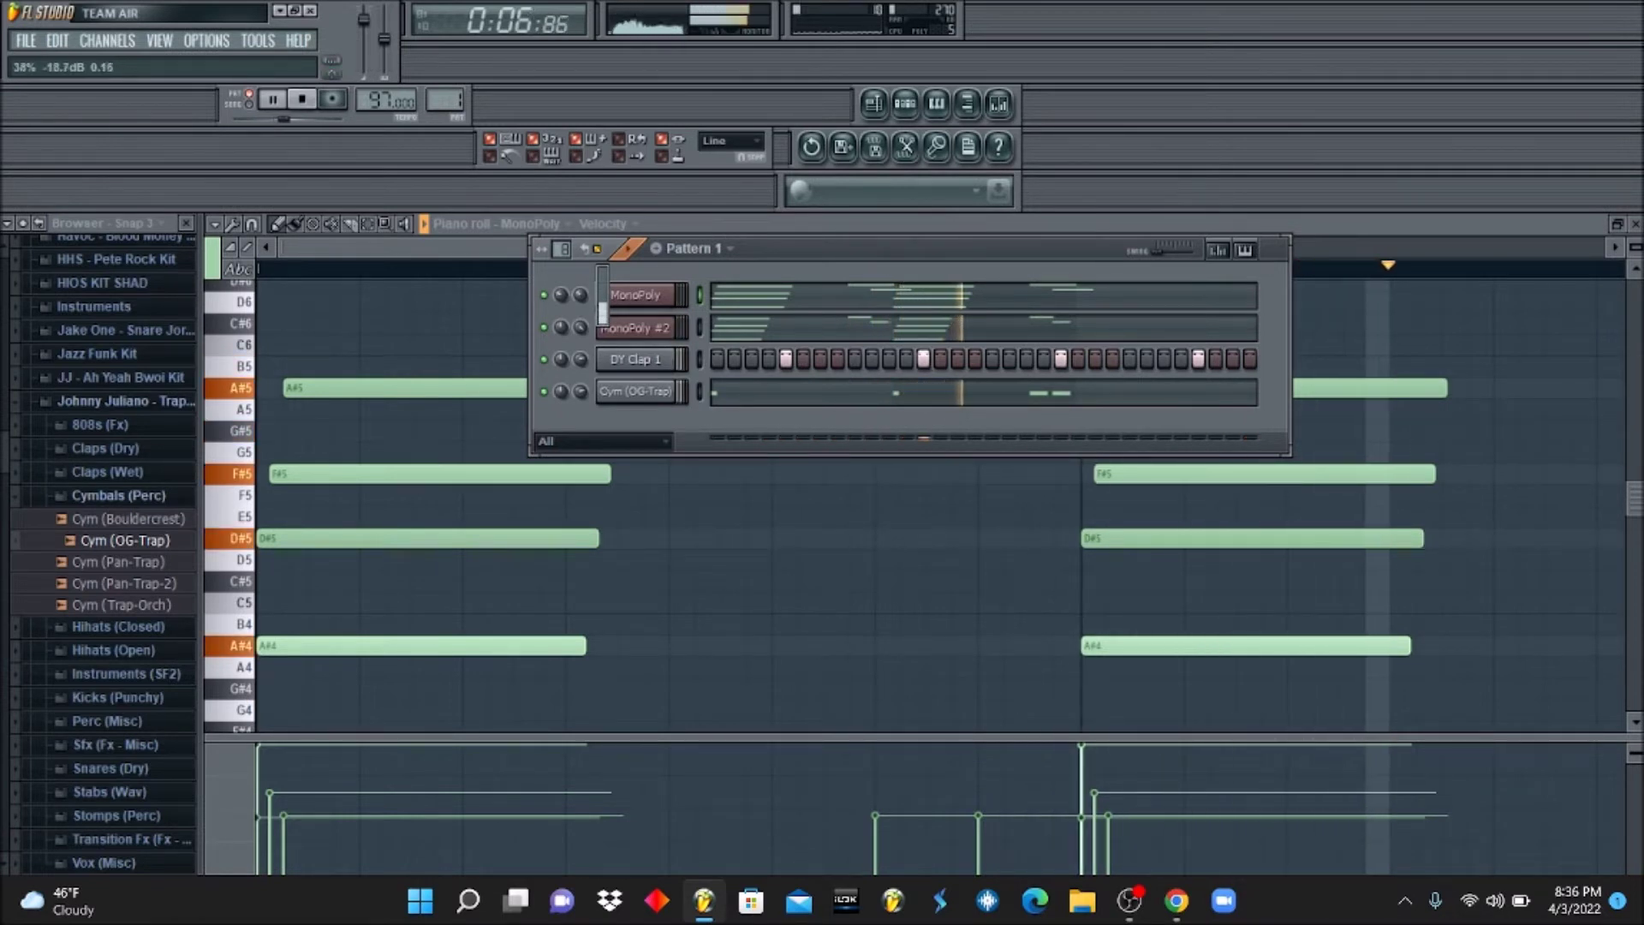
click(129, 495)
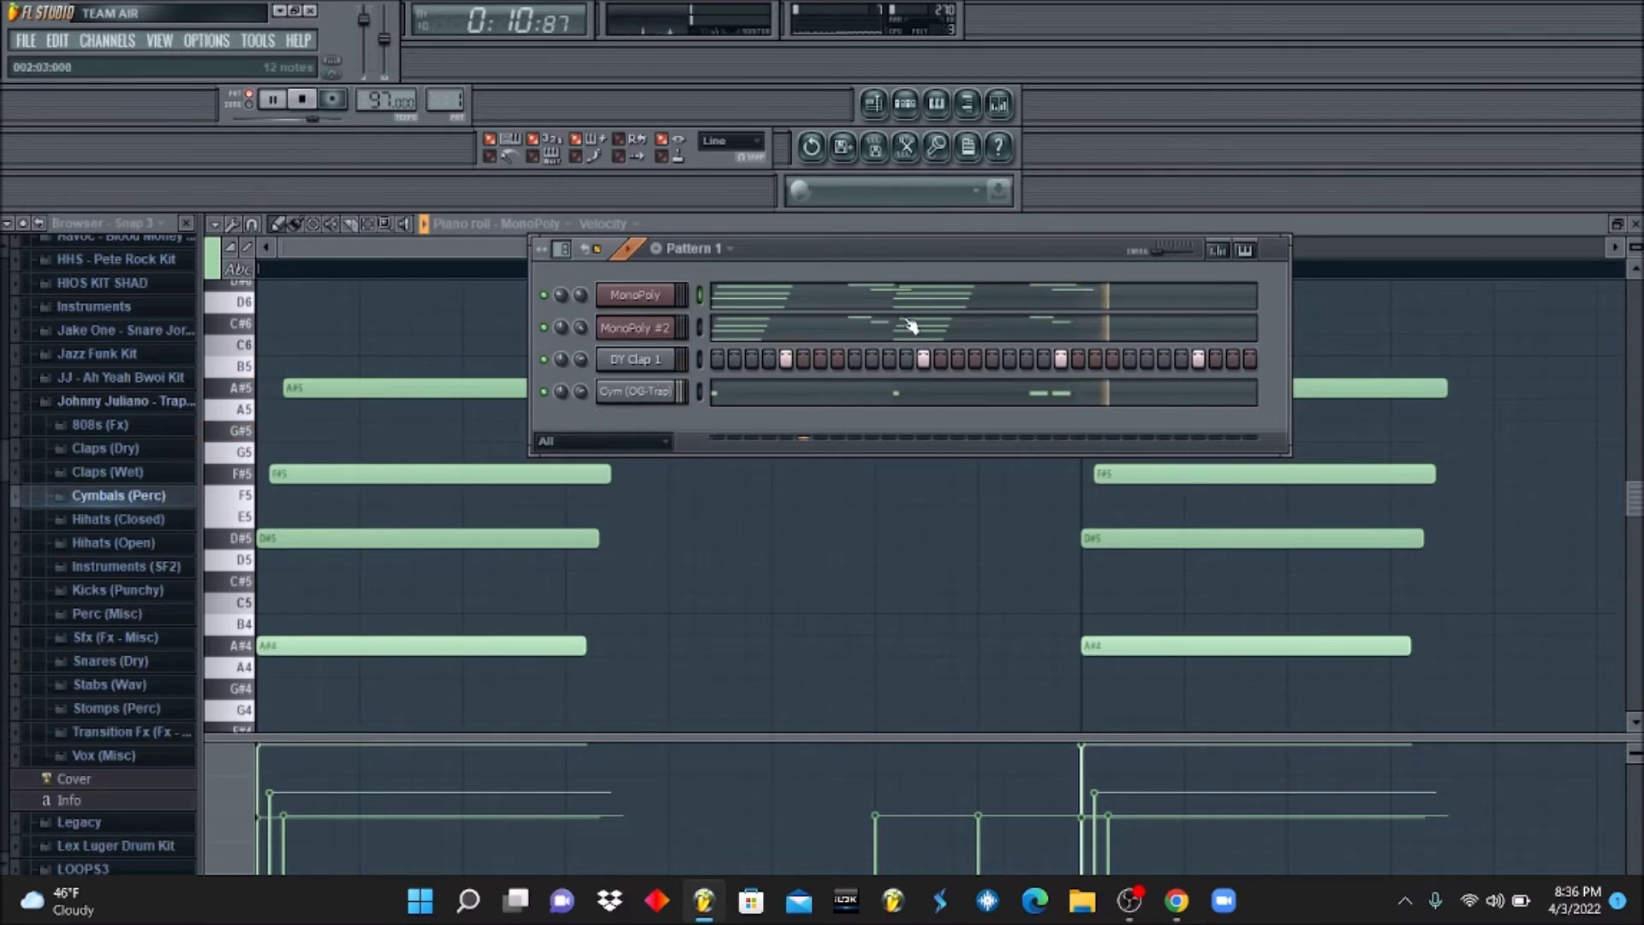
click(1114, 300)
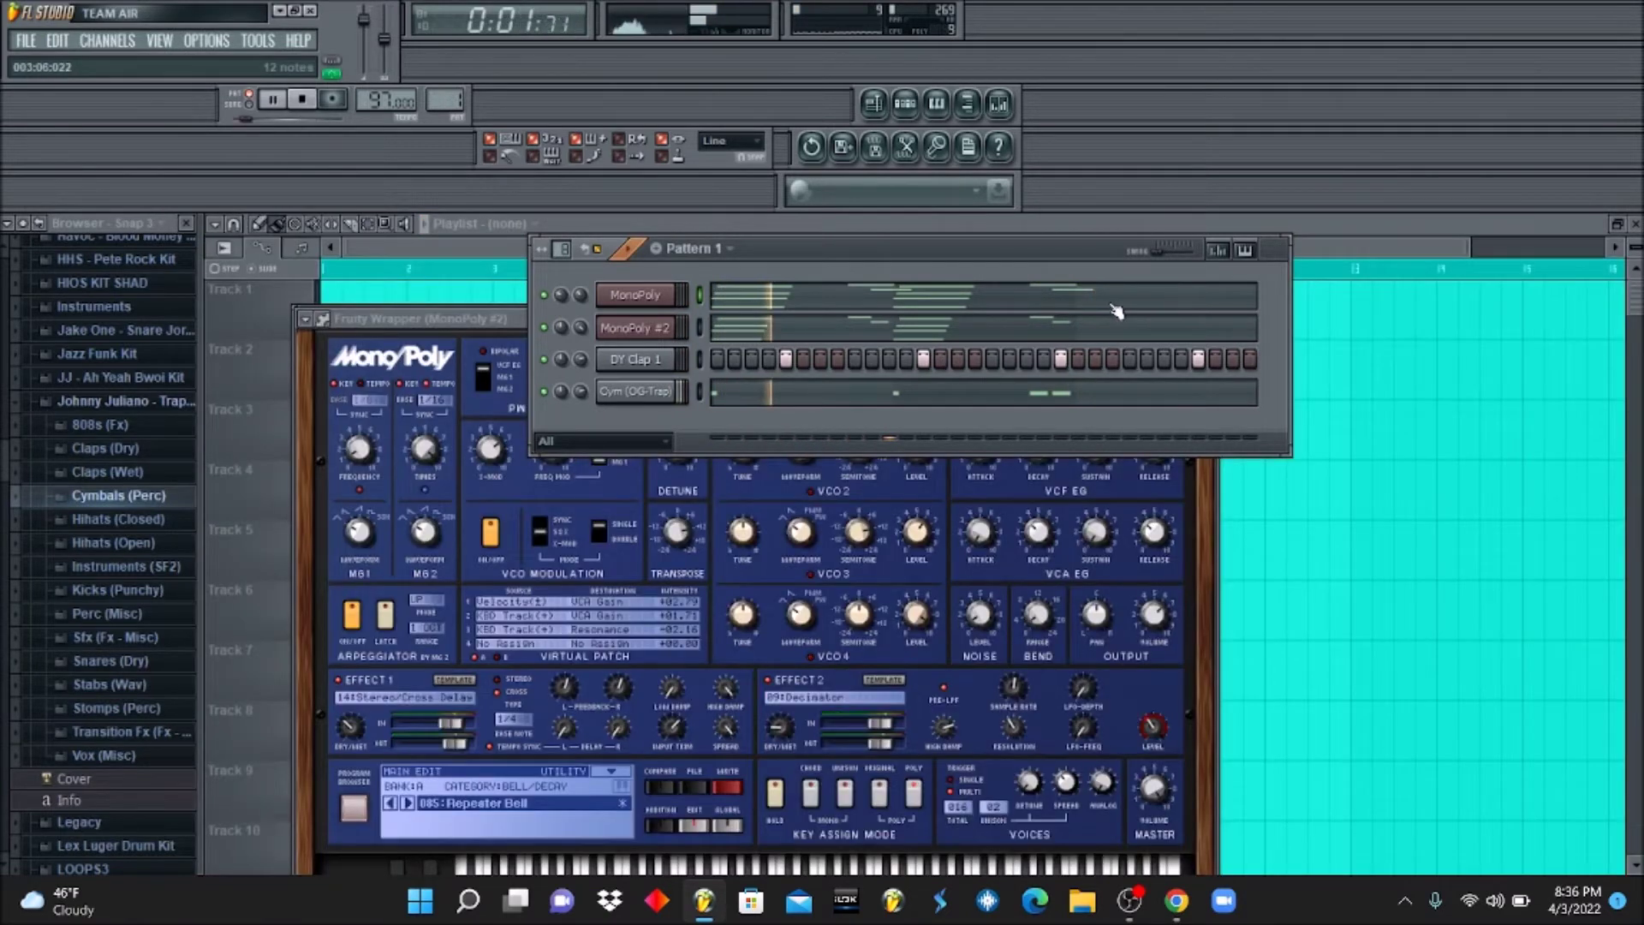
click(1113, 305)
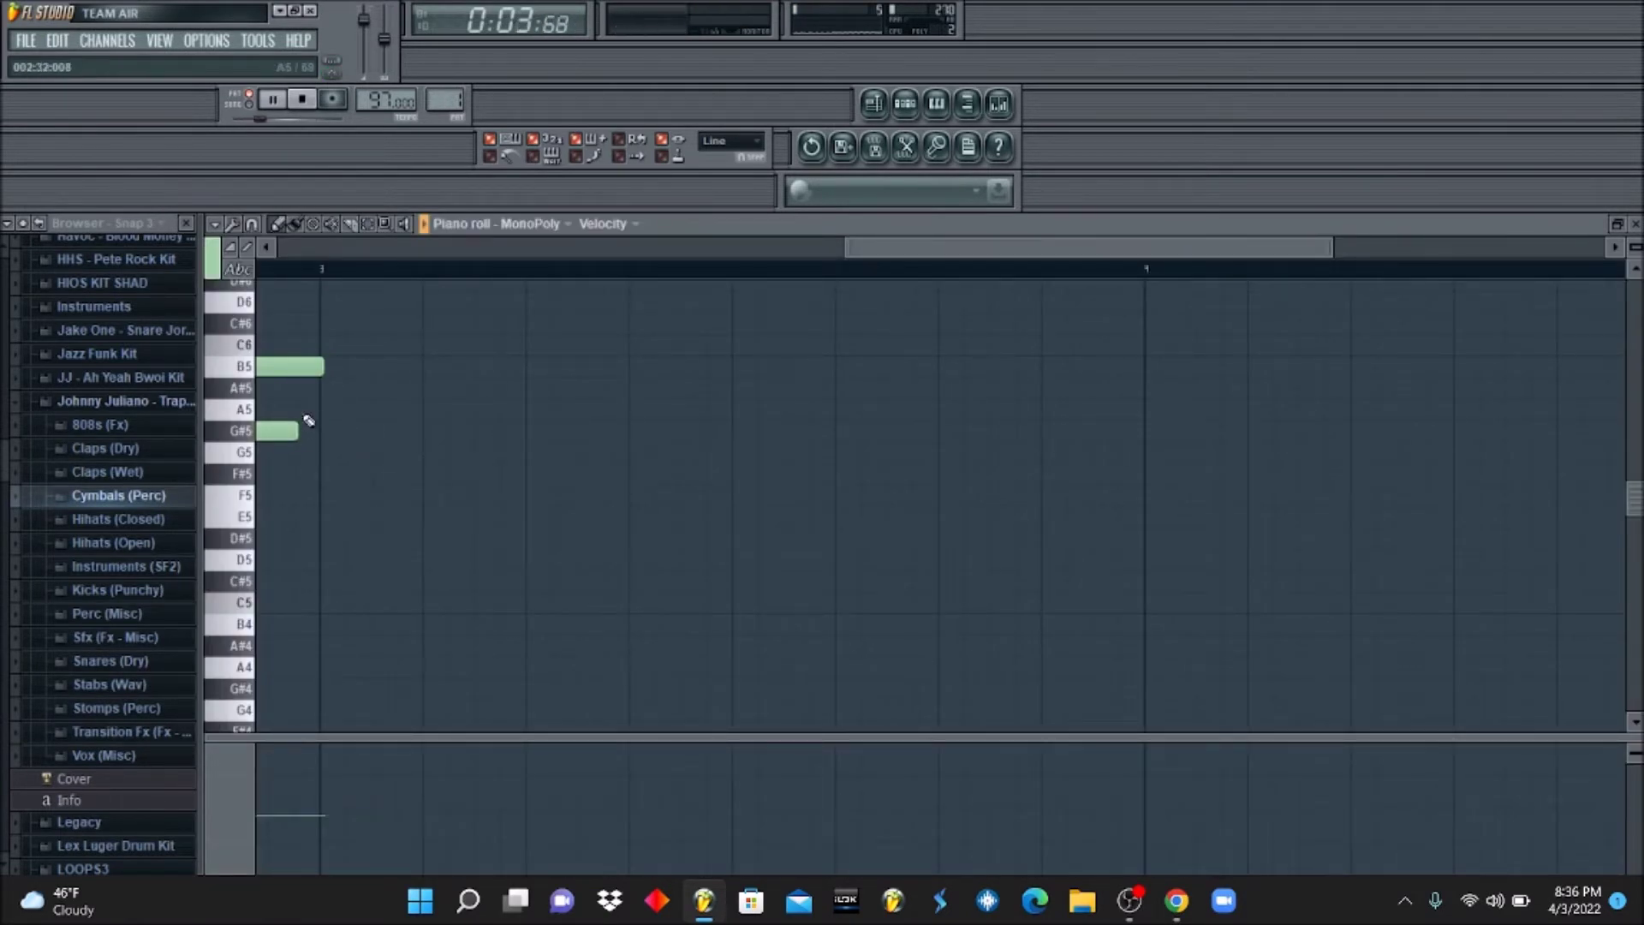
click(927, 106)
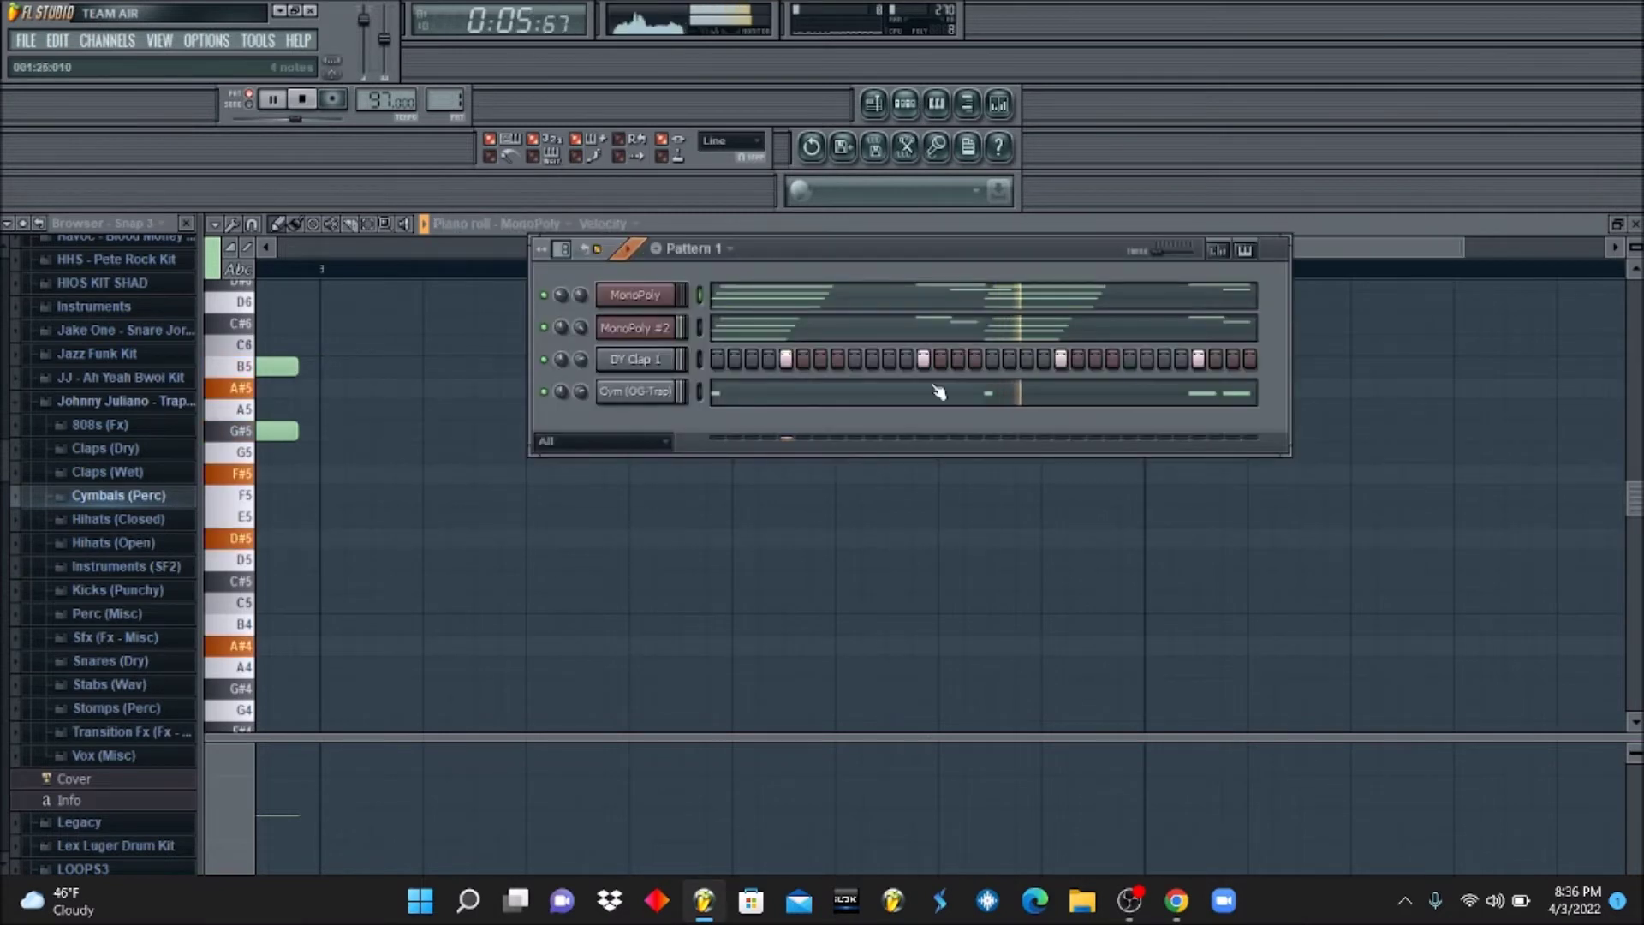
Add the Kick_Rackz sample from Recent files as a new channel below the cymbal.
click(24, 225)
click(86, 722)
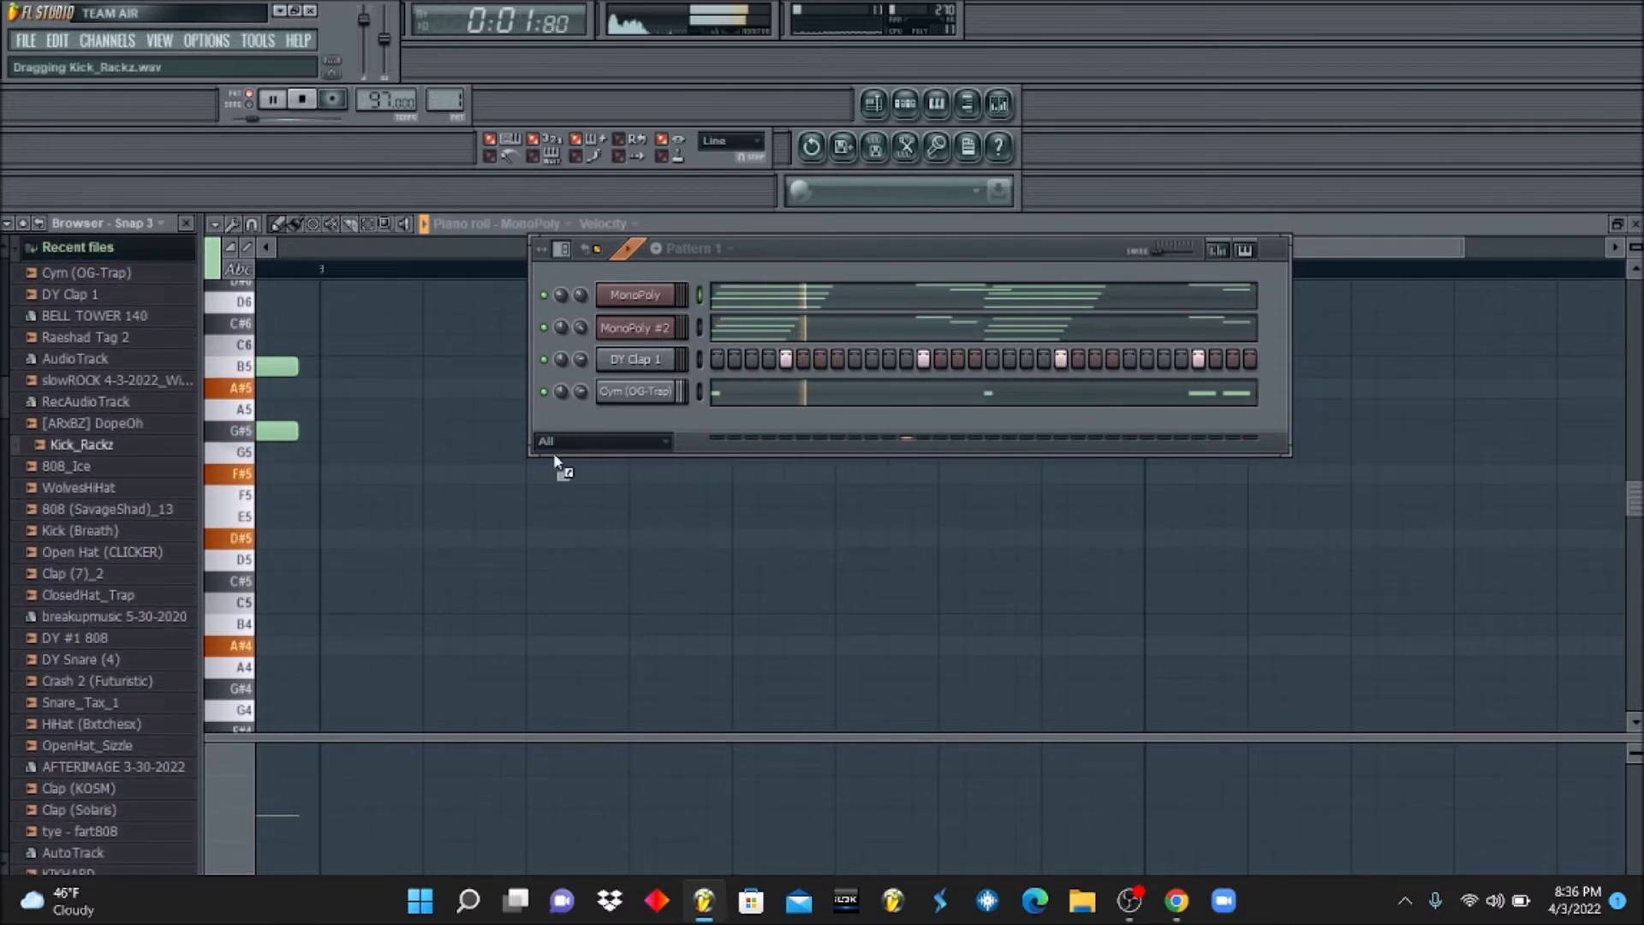
drag(637, 415, 642, 426)
Place Kick_Rackz hits on steps 1 and 11 of the pattern.
click(714, 429)
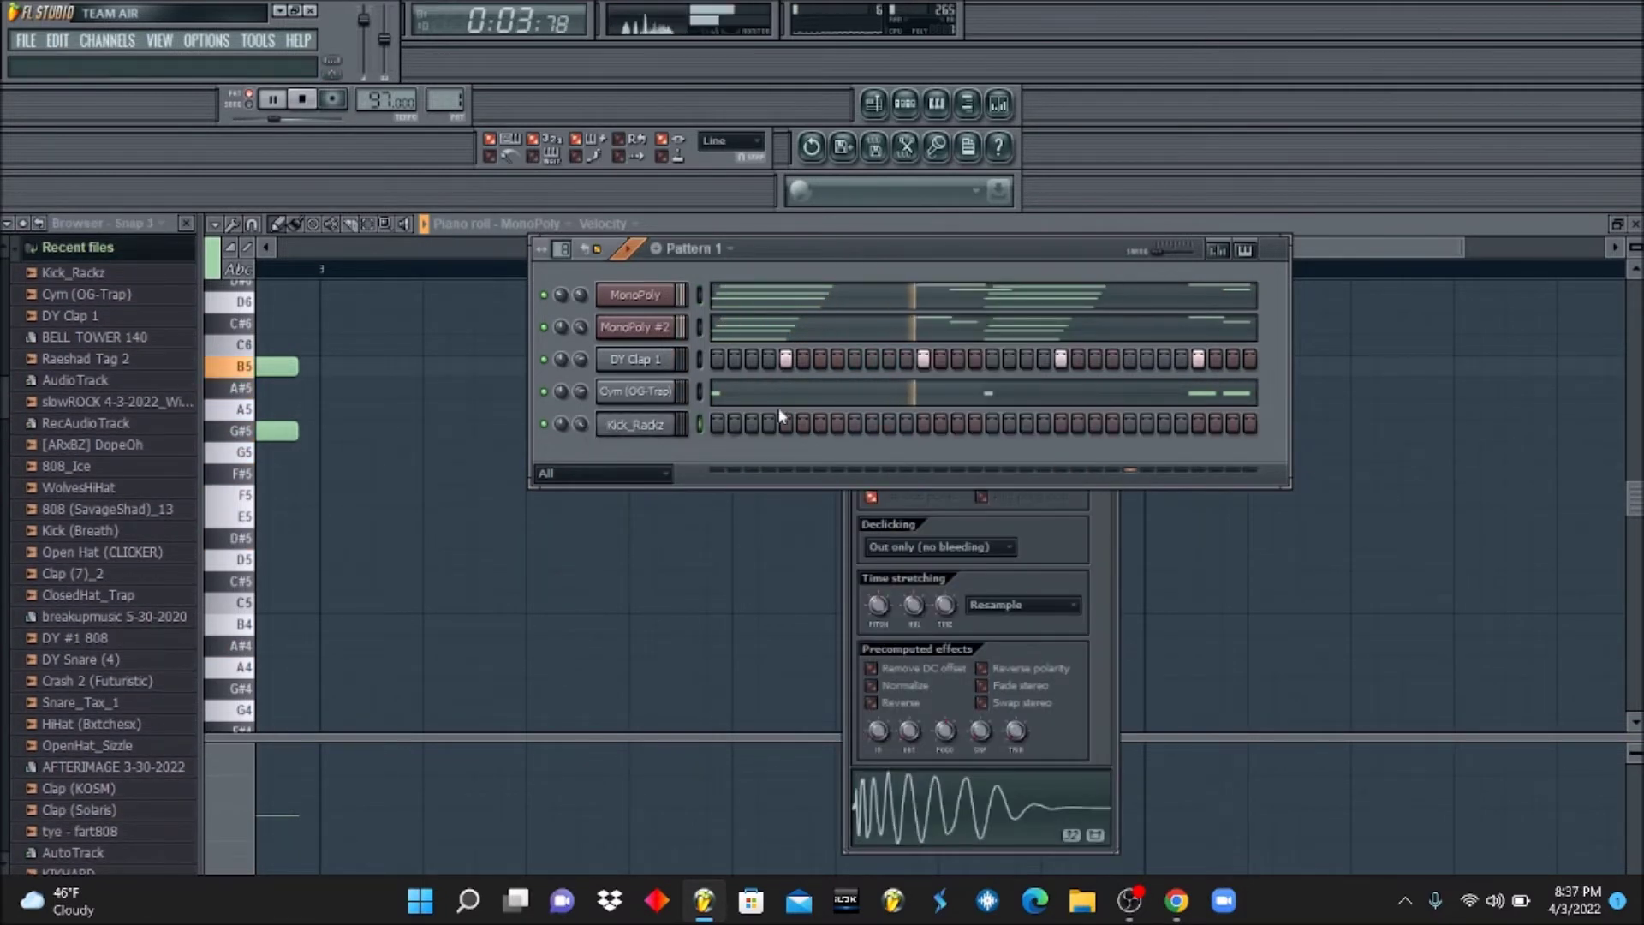
click(717, 425)
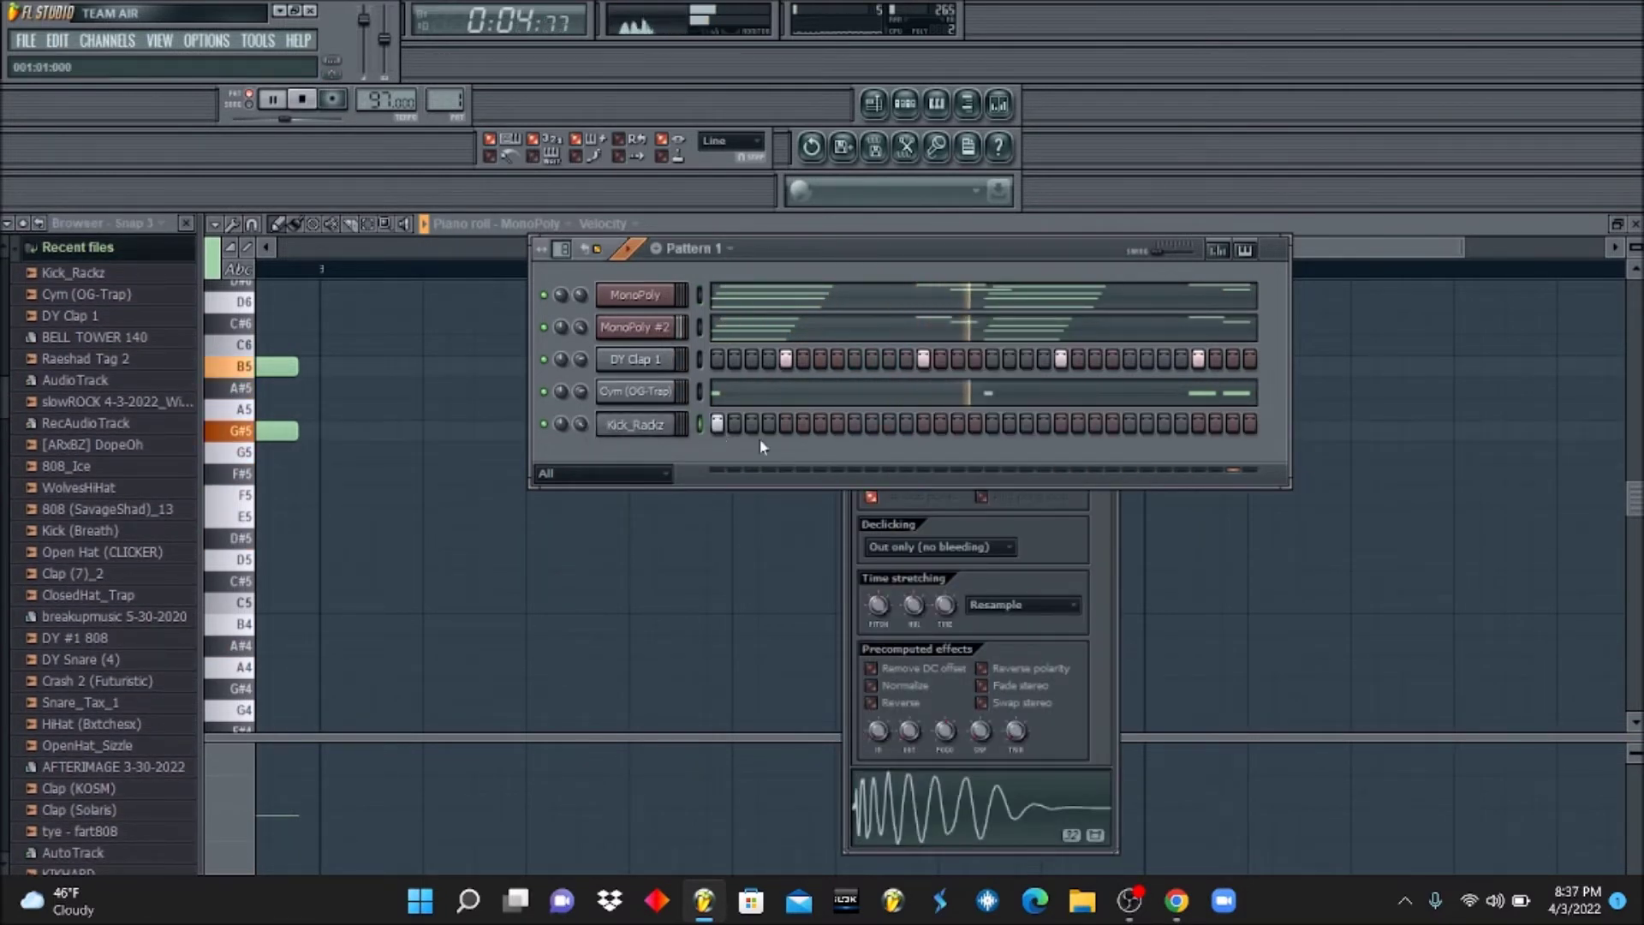
click(932, 423)
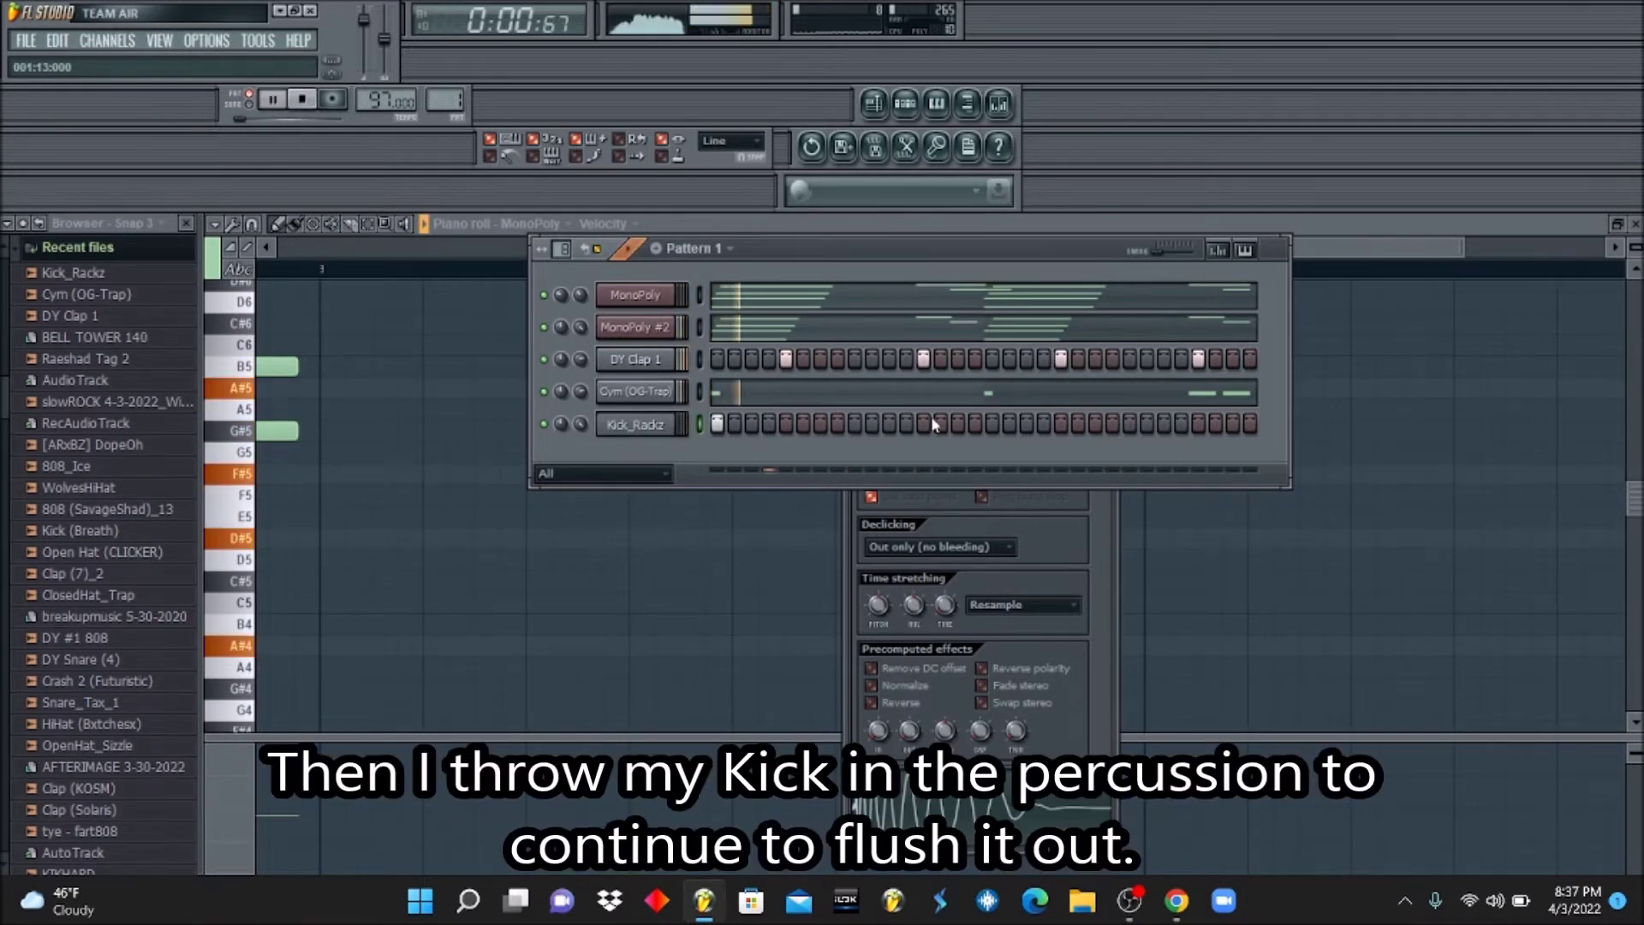
click(890, 424)
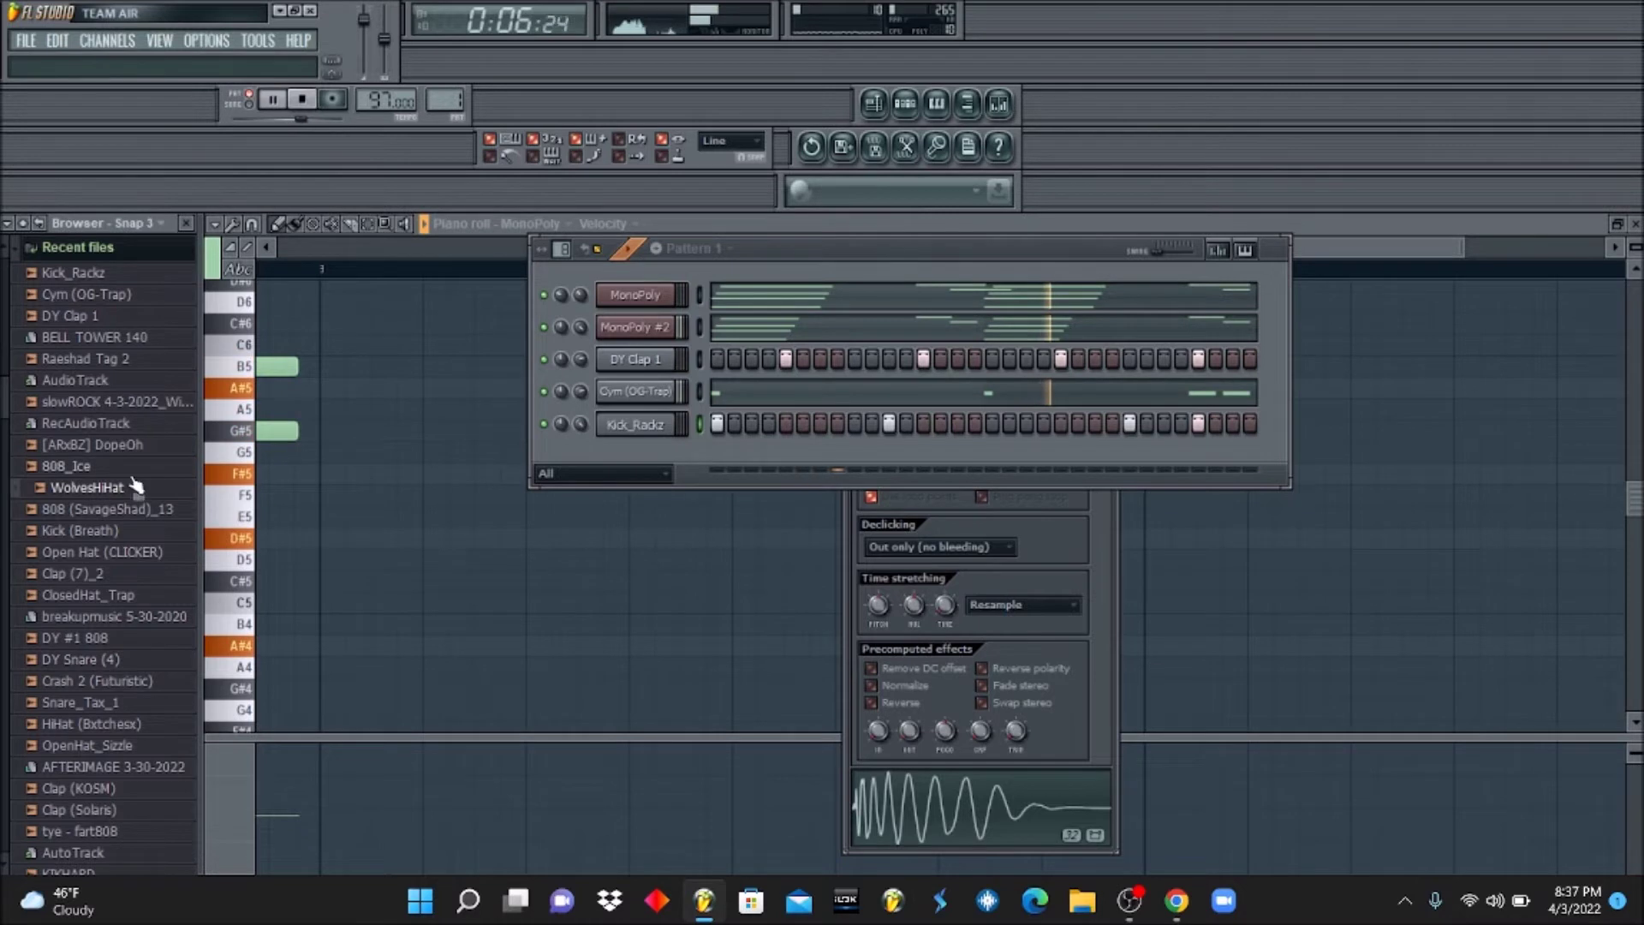
Add the Bass (PartyOutside) sample from the 808s folder of the Raeshad Phantom18 pack as a new channel below Kick_Rackz.
click(105, 249)
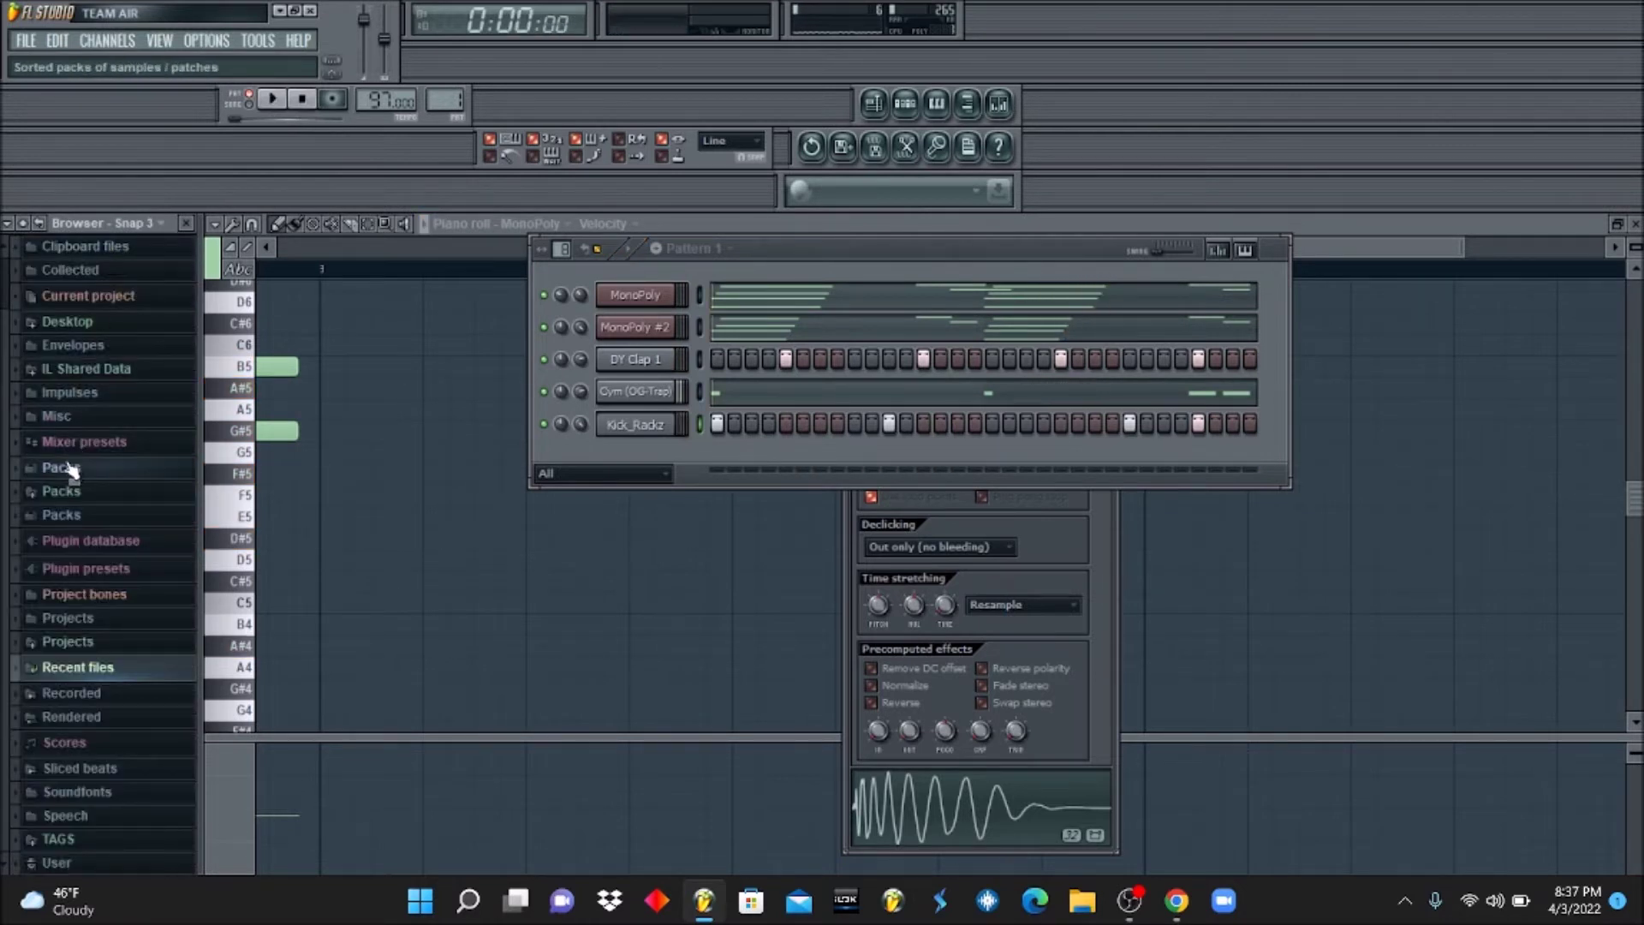
click(62, 514)
scroll(162, 634, down, 10)
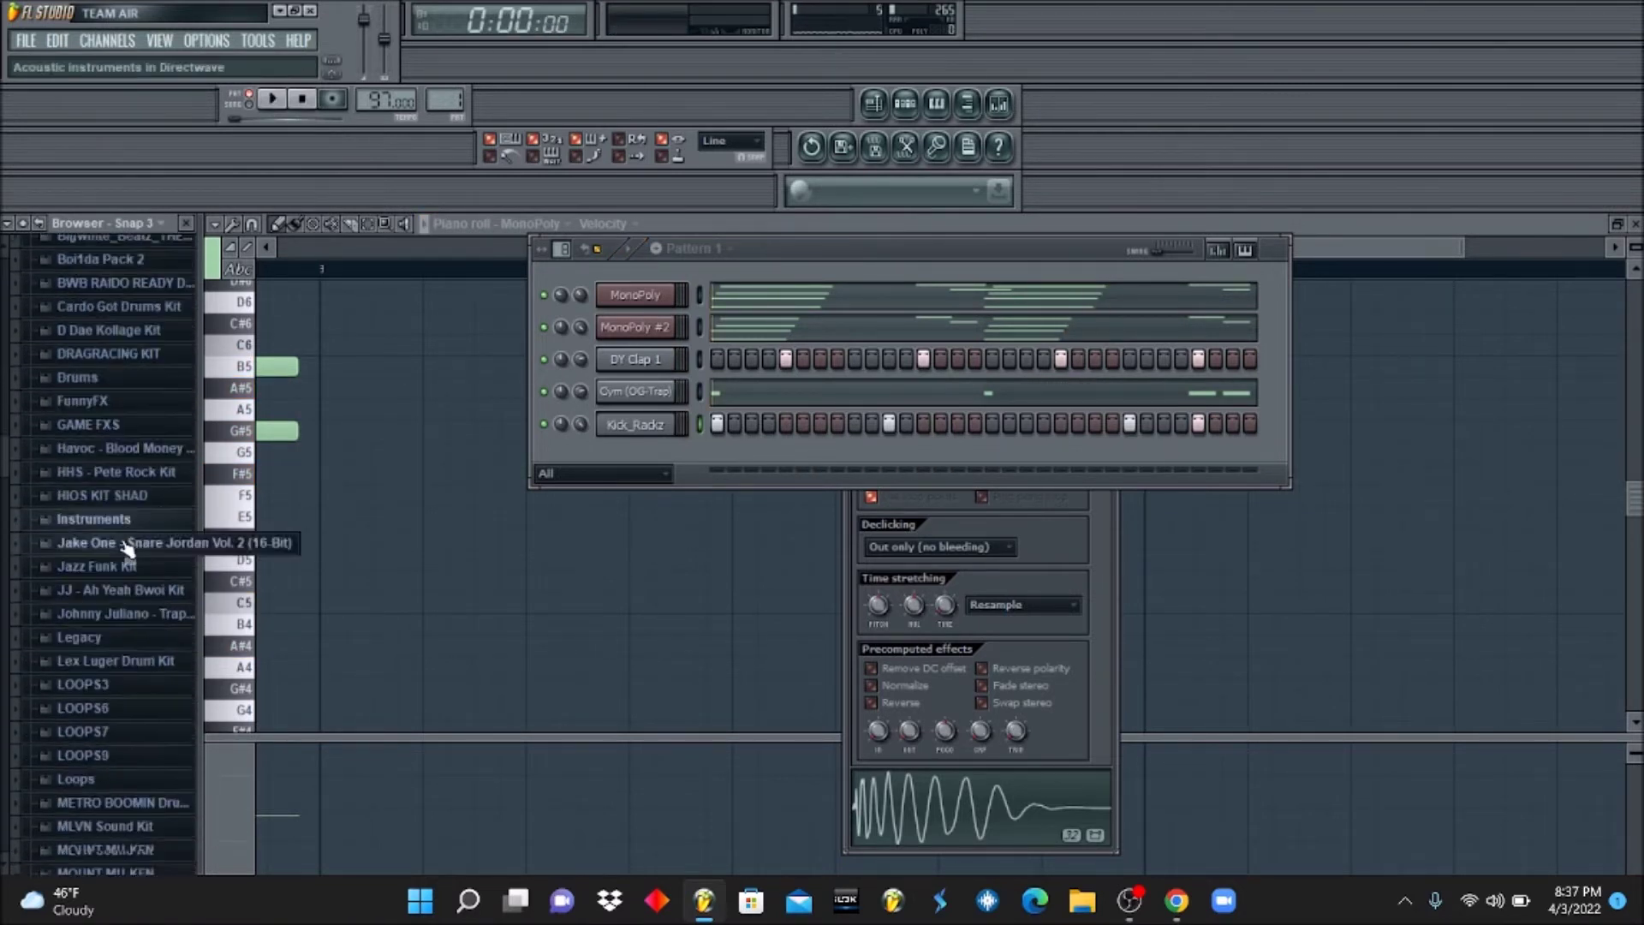
scroll(146, 702, down, 5)
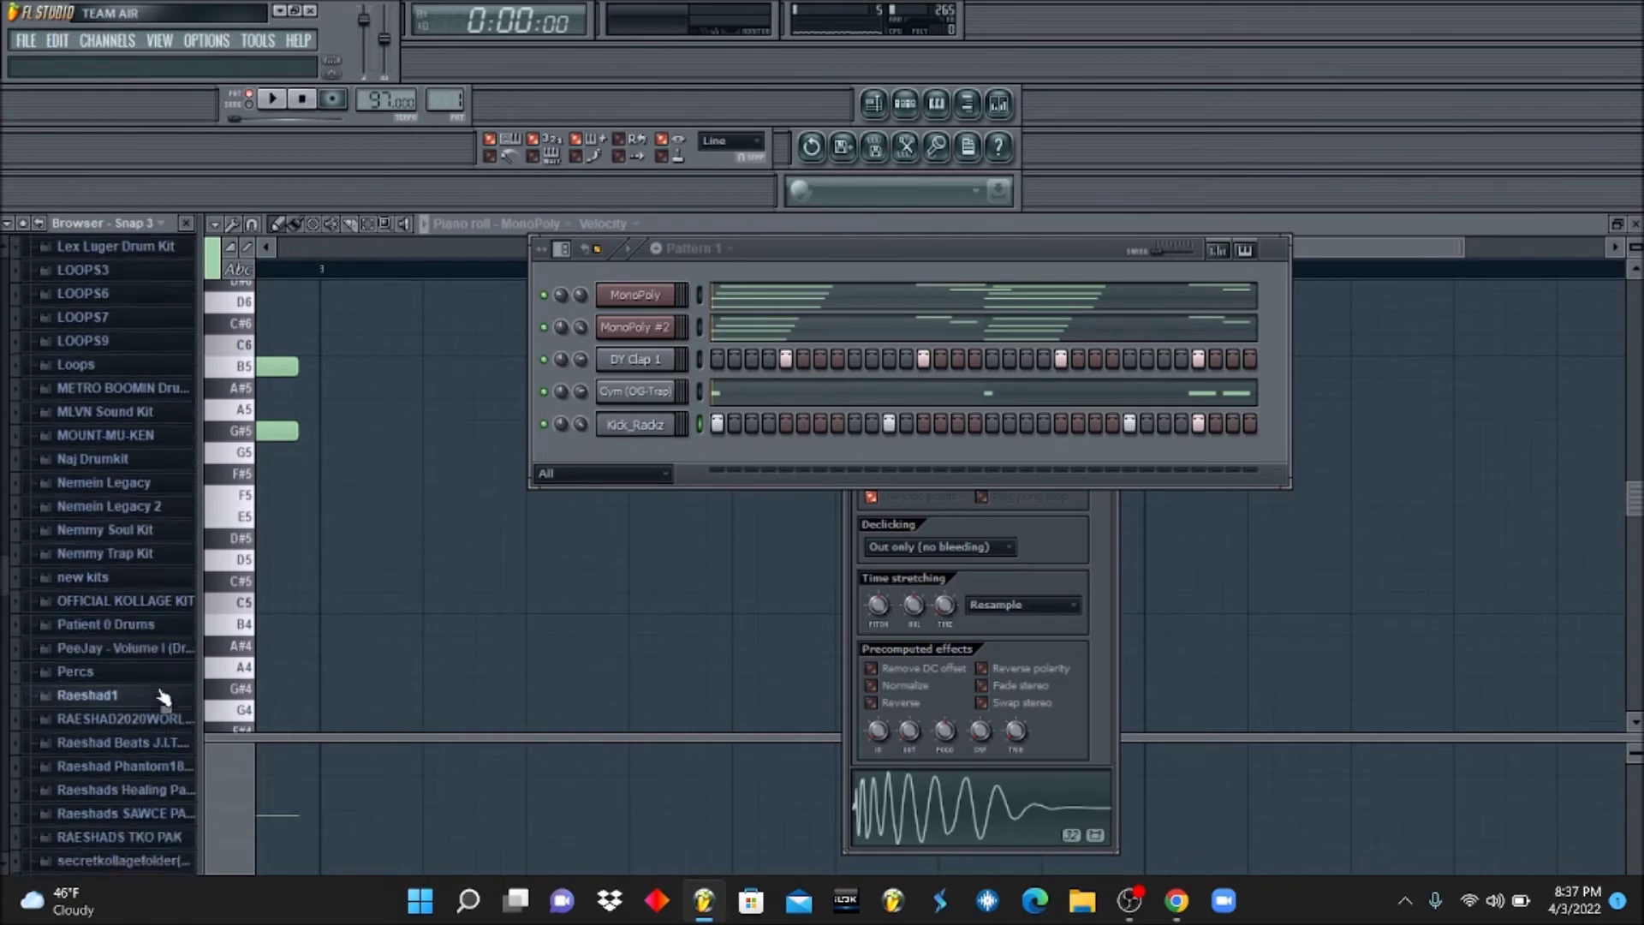
scroll(116, 599, down, 3)
click(122, 657)
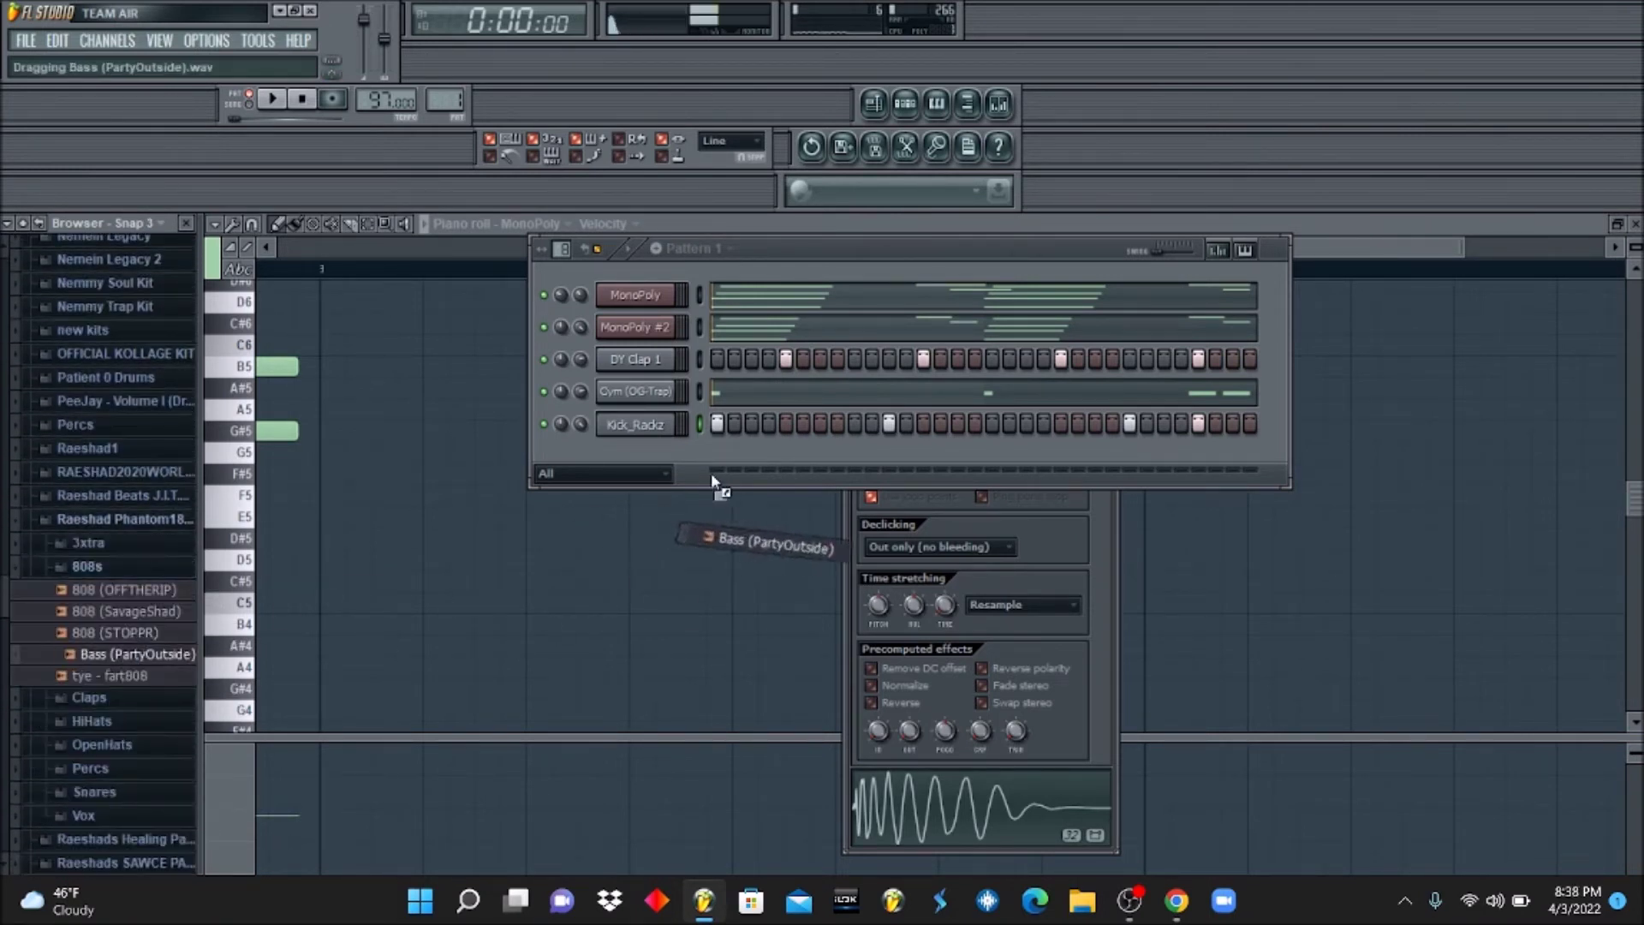
drag(712, 481, 710, 463)
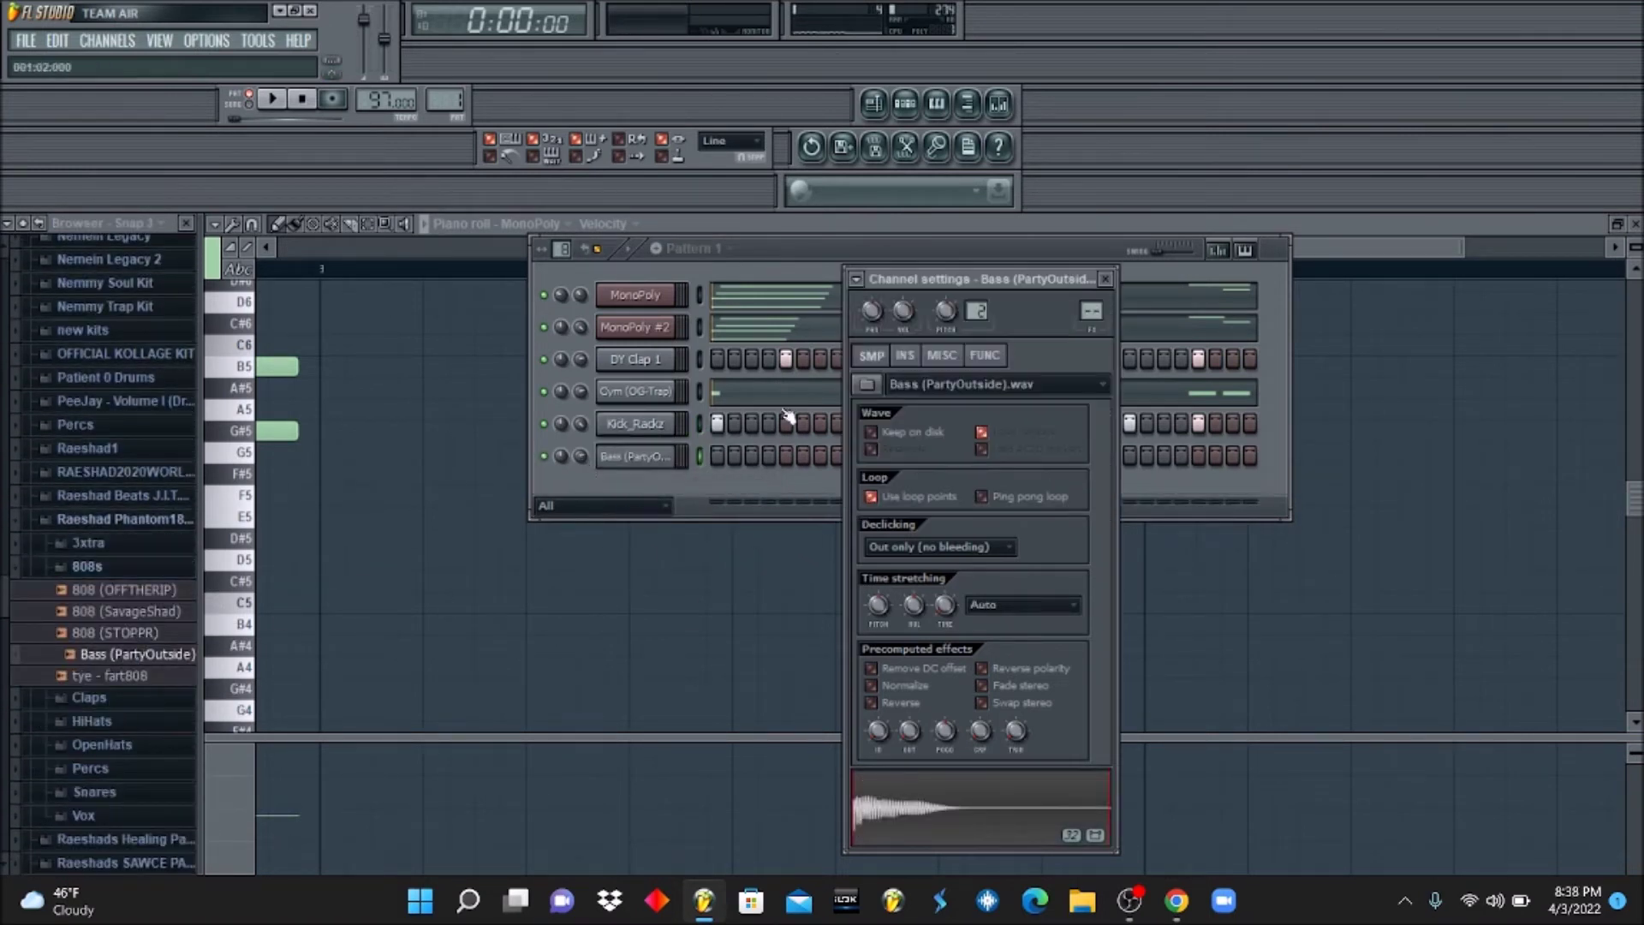
Make the Bass (PartyOutside) channel cut itself and open its piano roll.
click(957, 356)
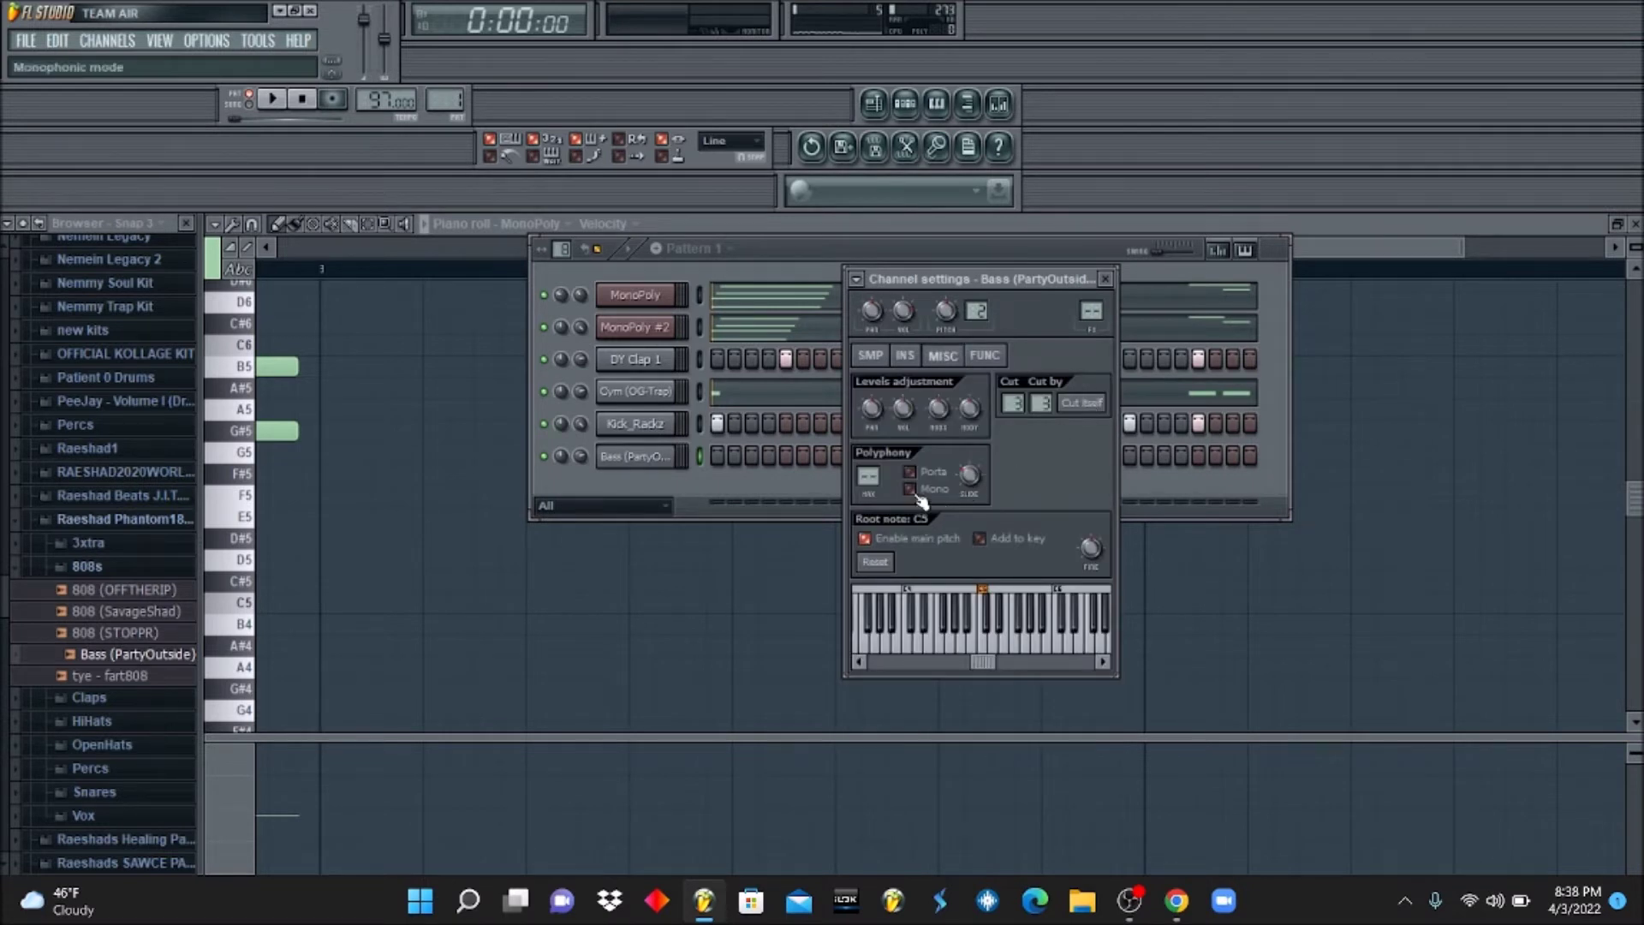
click(870, 355)
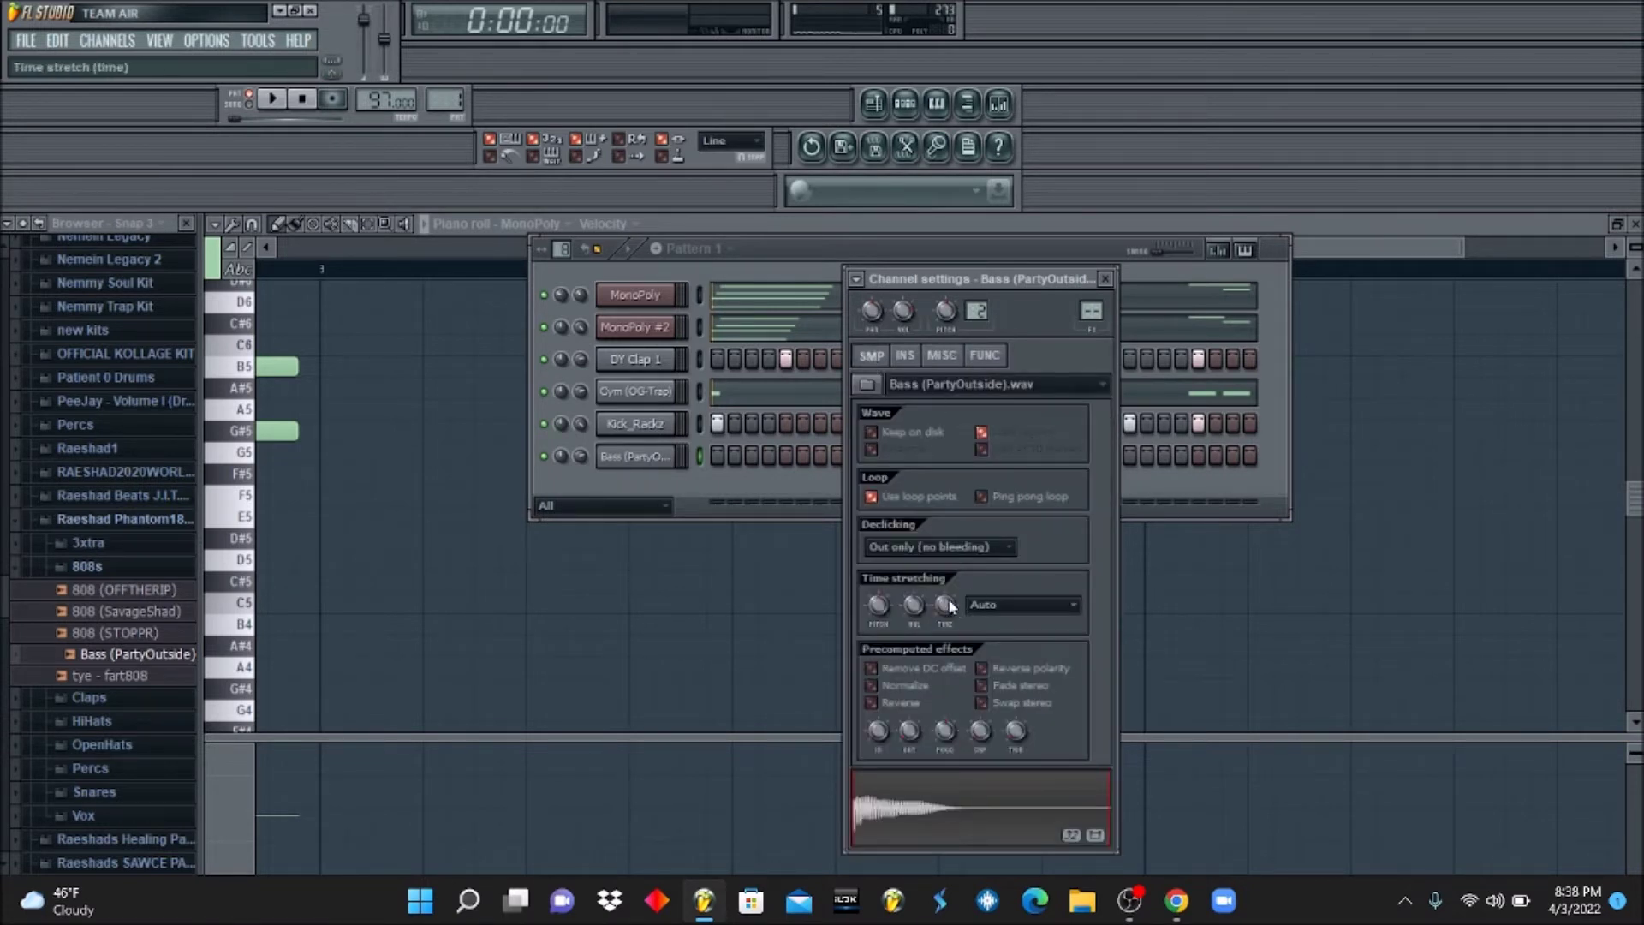
click(994, 631)
right_click(669, 467)
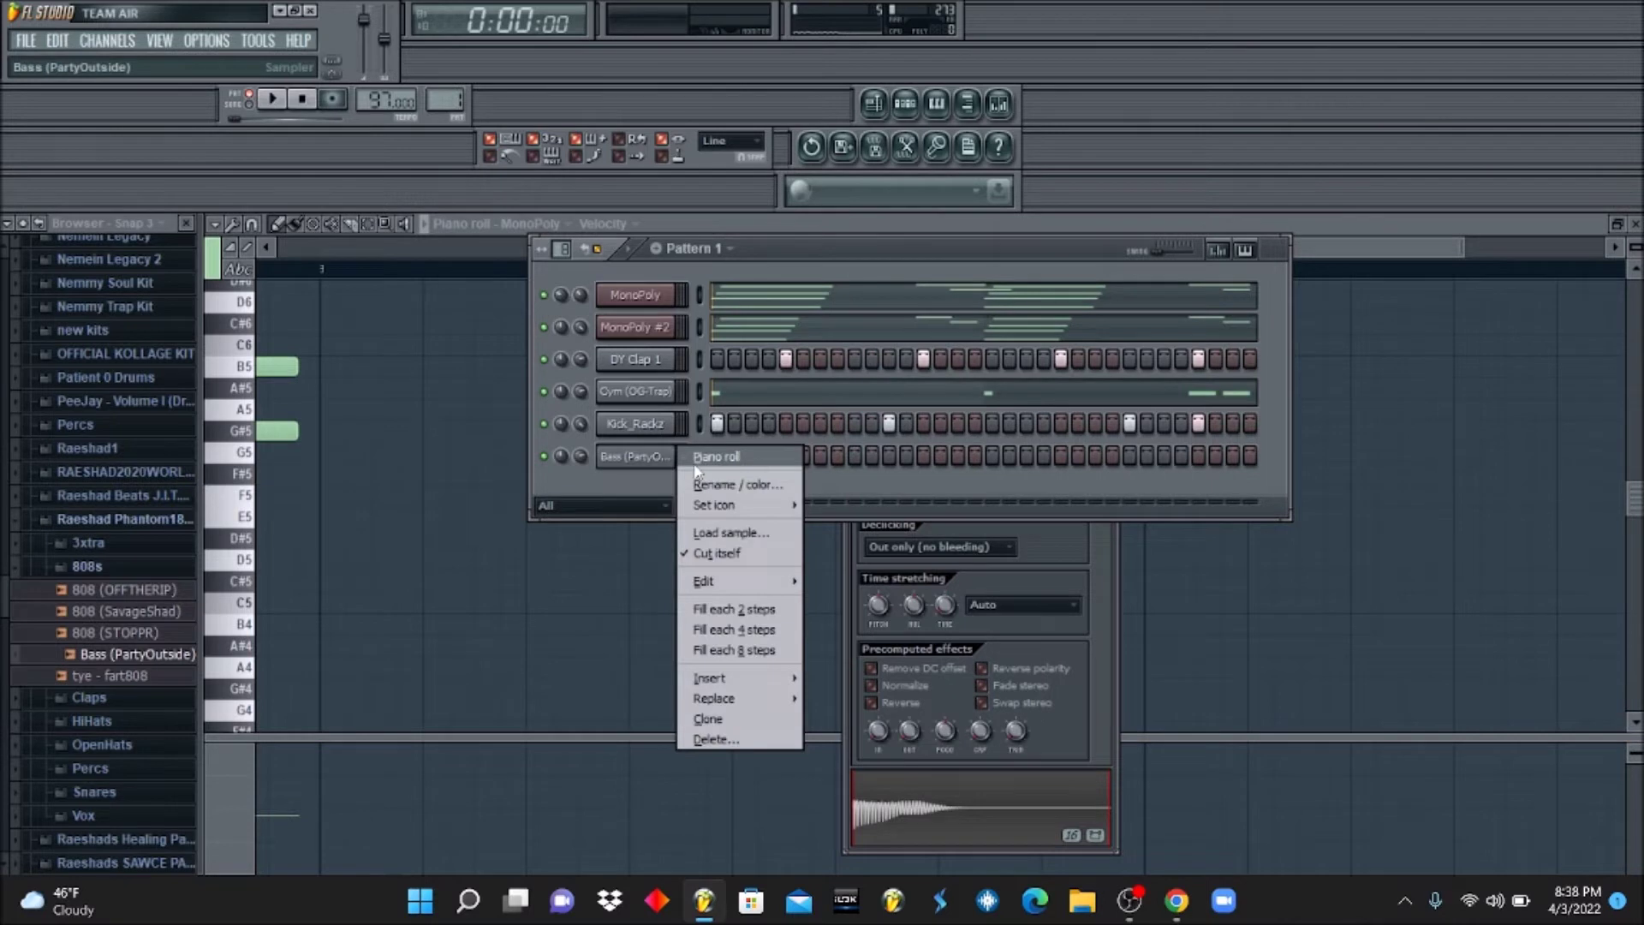
click(724, 477)
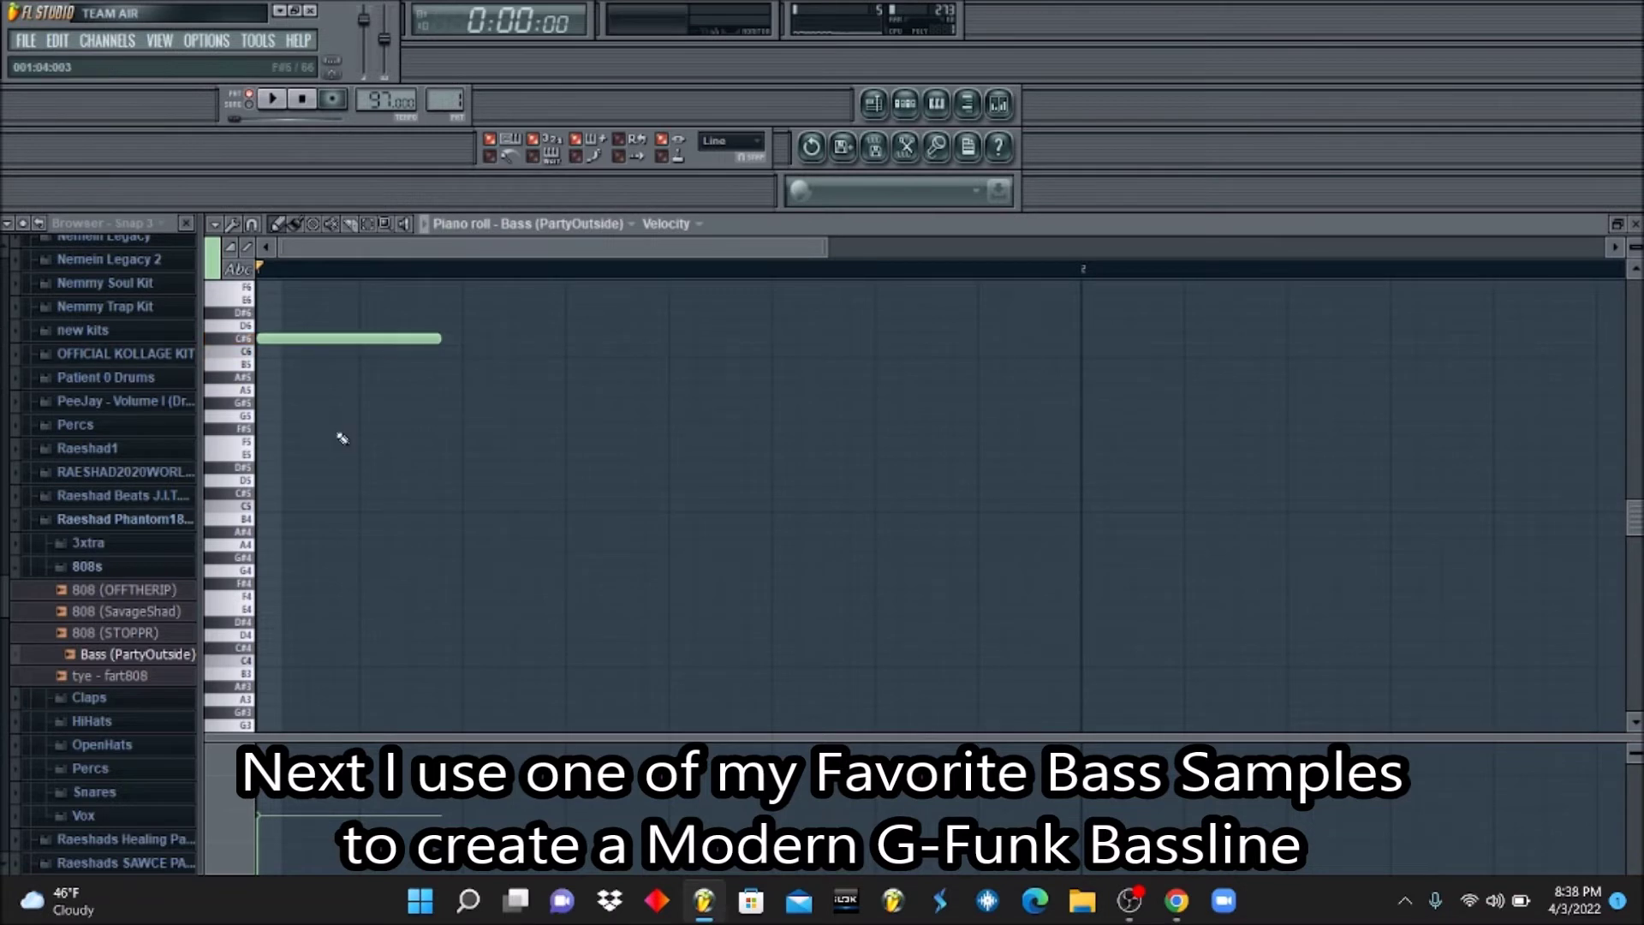
Draw one-step D7 bass notes on steps 1, 2, 11, 25 and 29 of bar 1.
key(space)
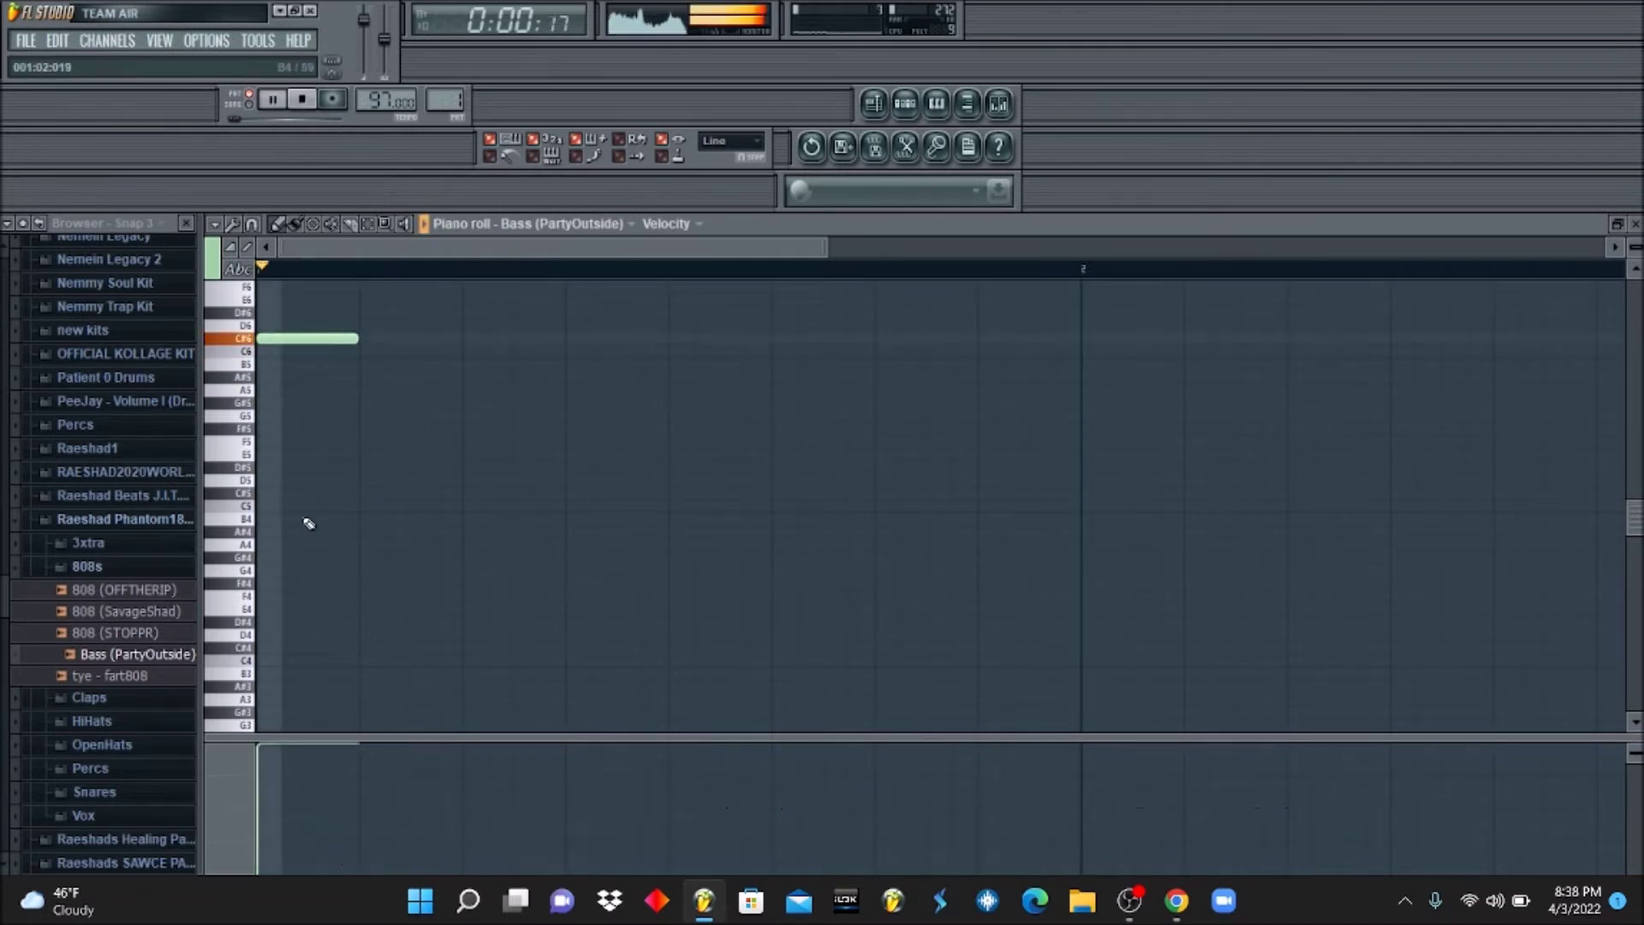
key(space)
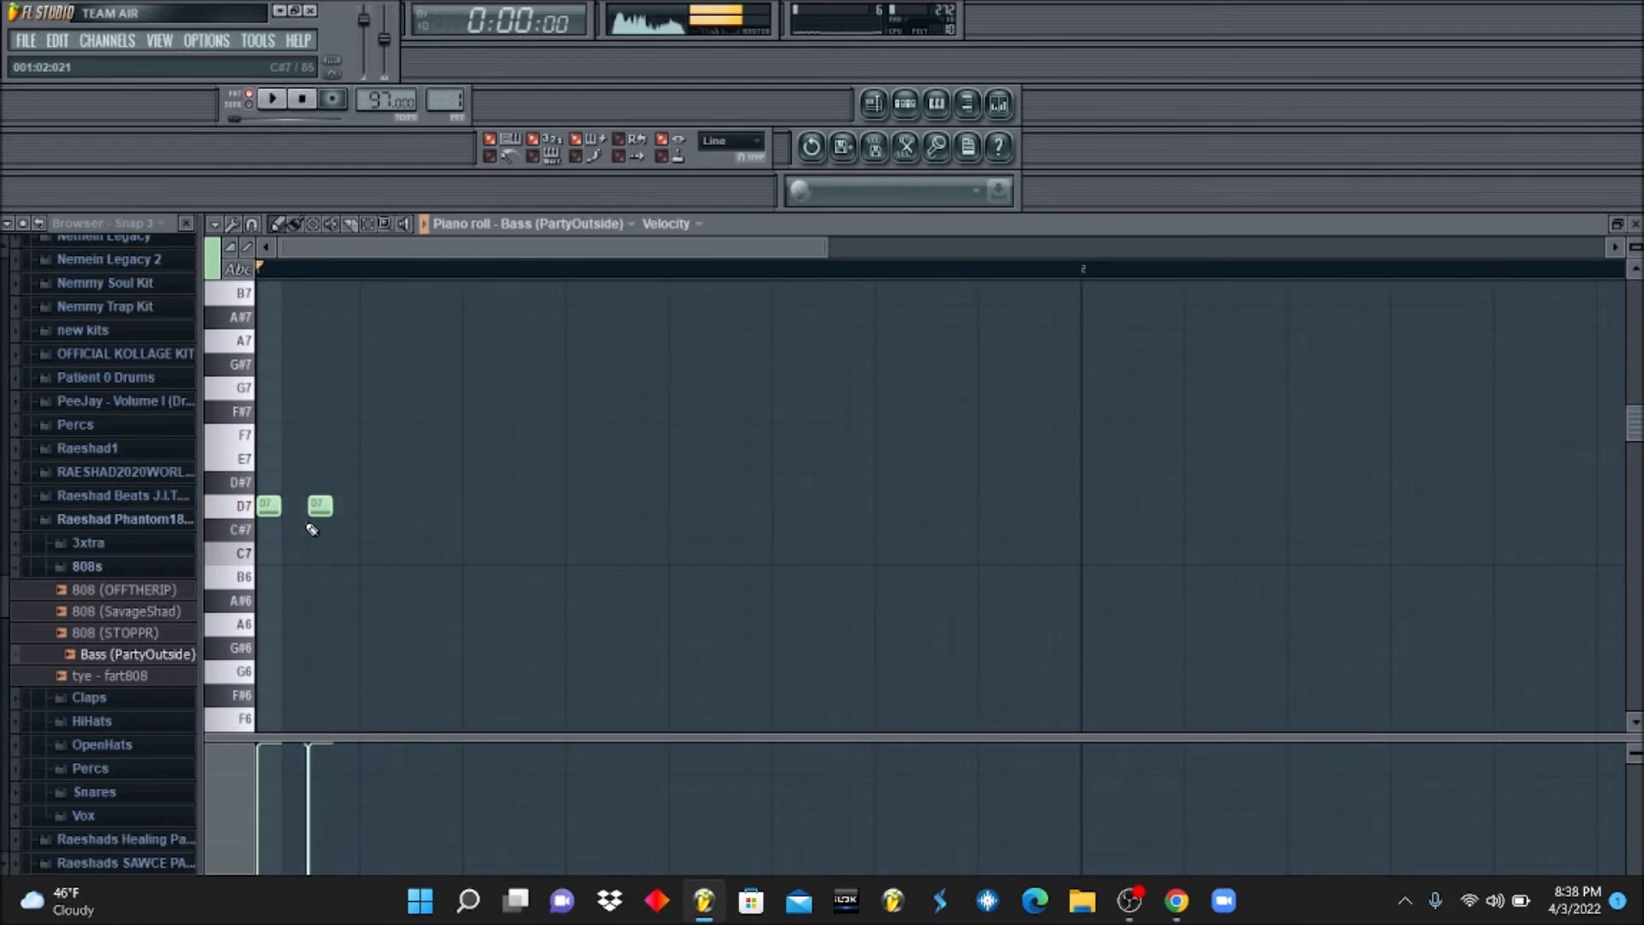
key(space)
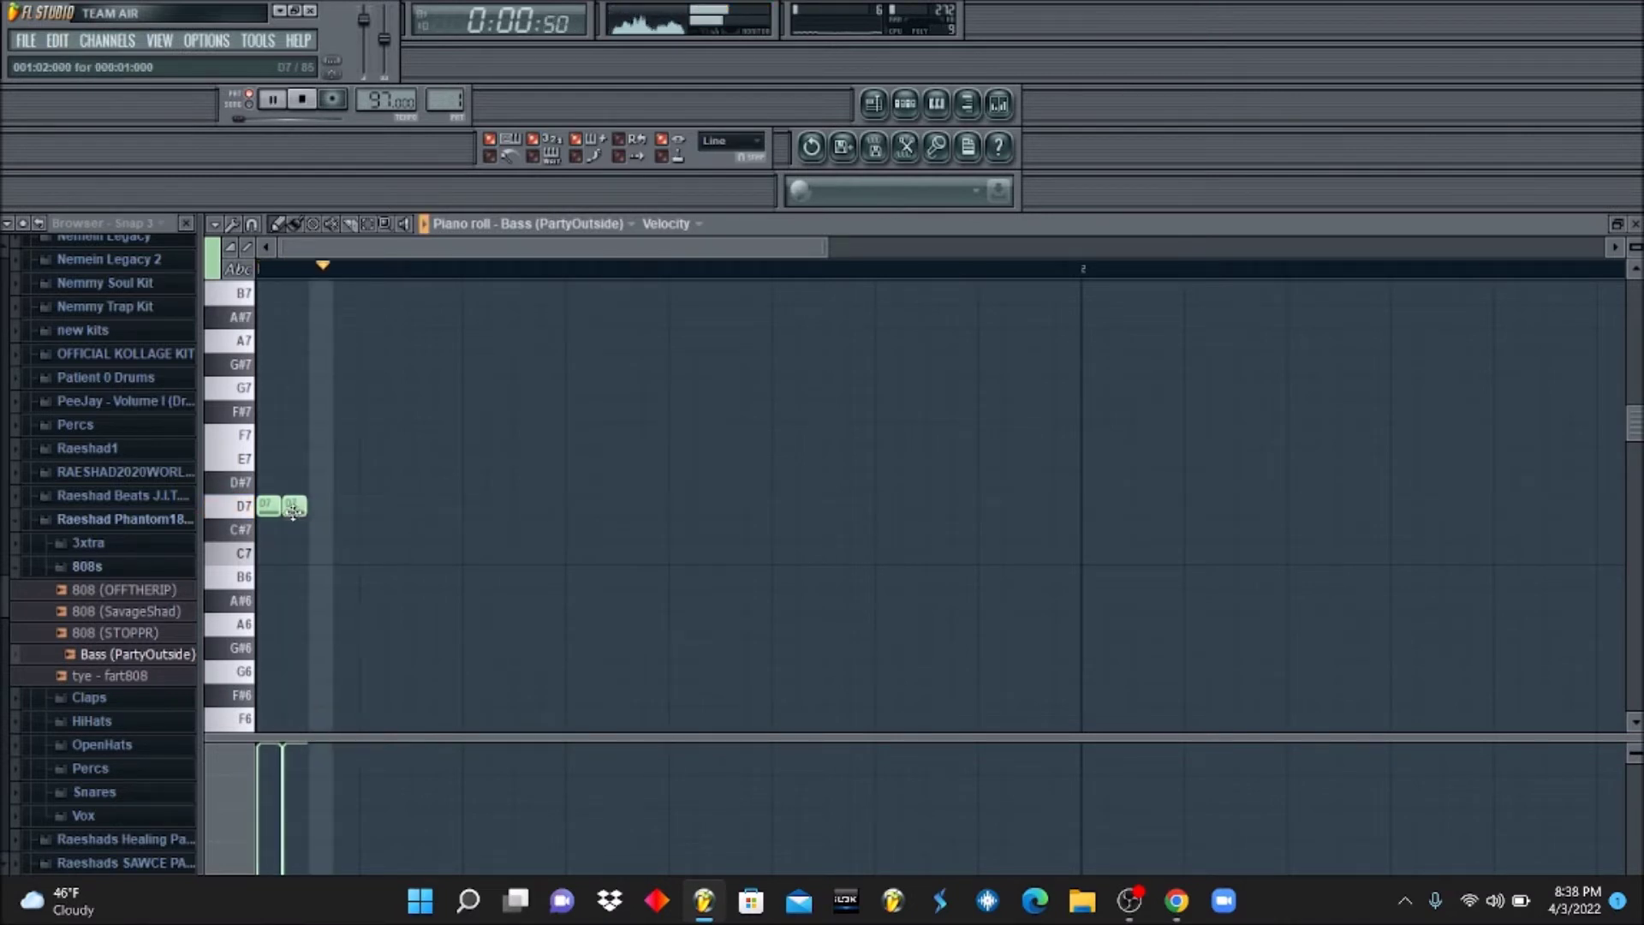
click(526, 506)
click(783, 506)
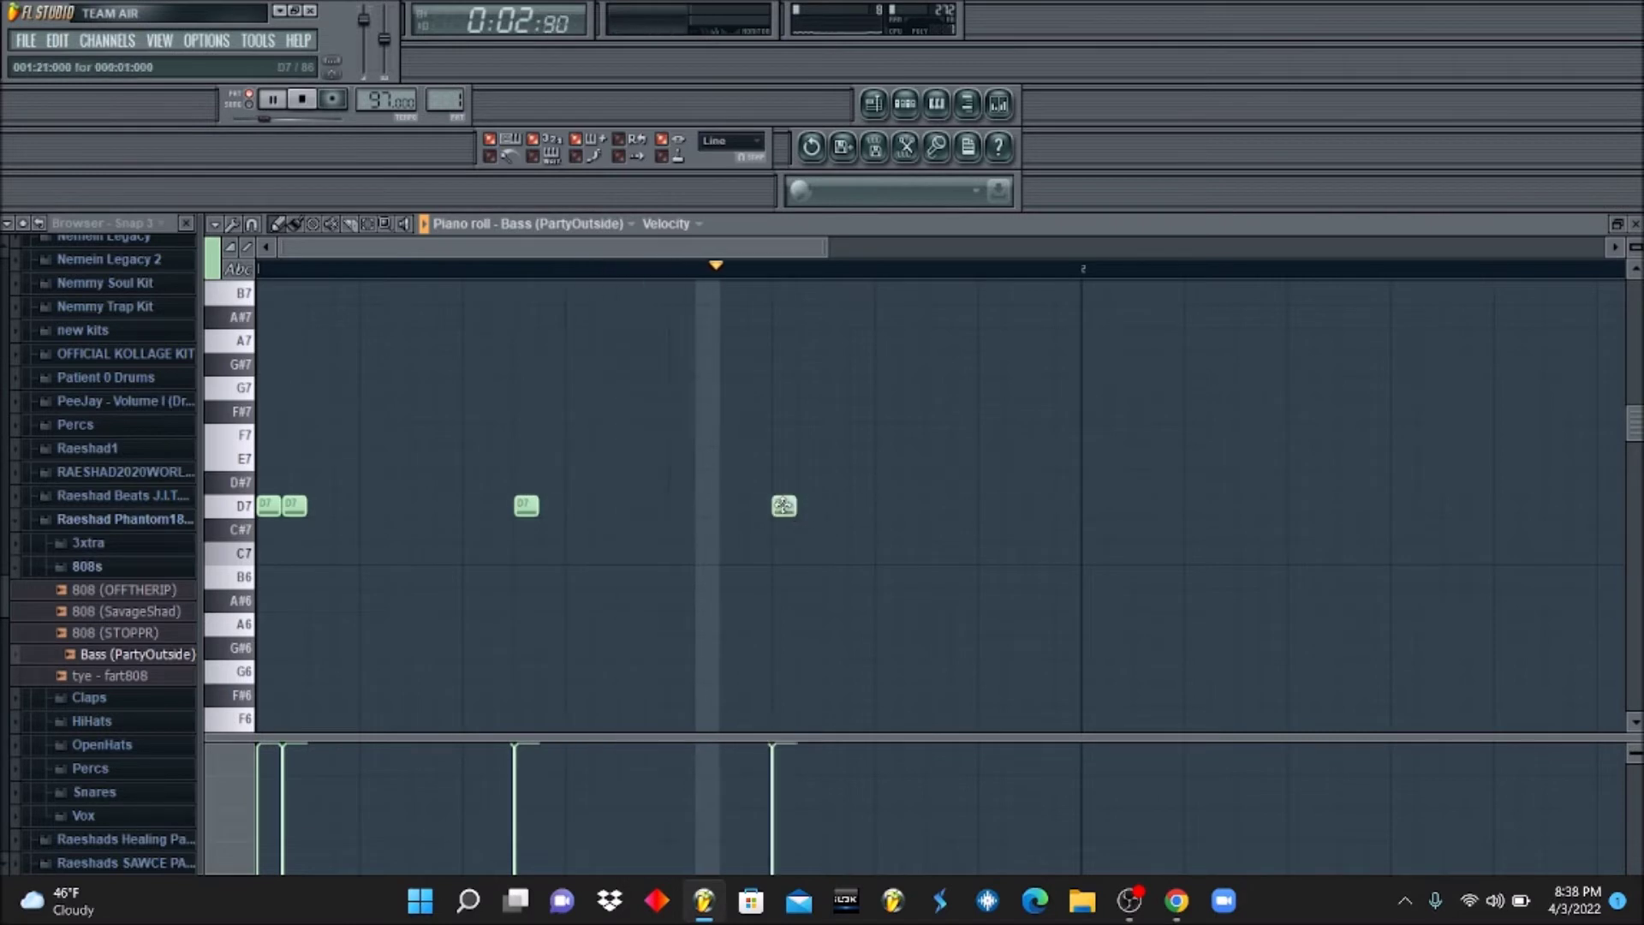
right_click(783, 506)
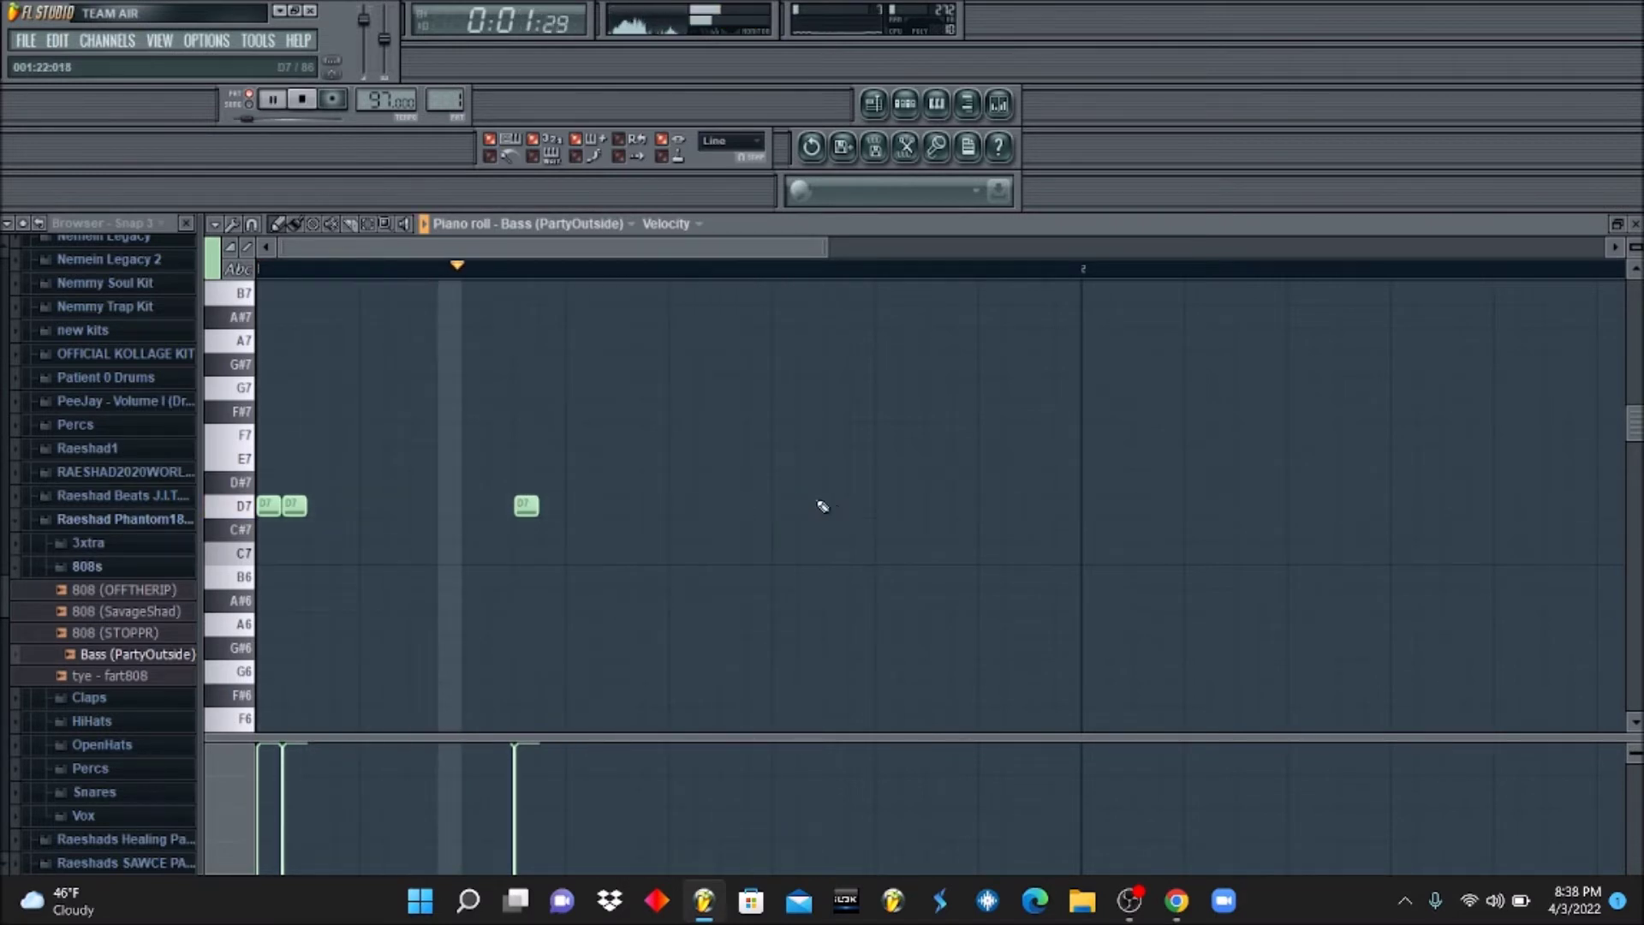
click(887, 506)
click(990, 506)
key(space)
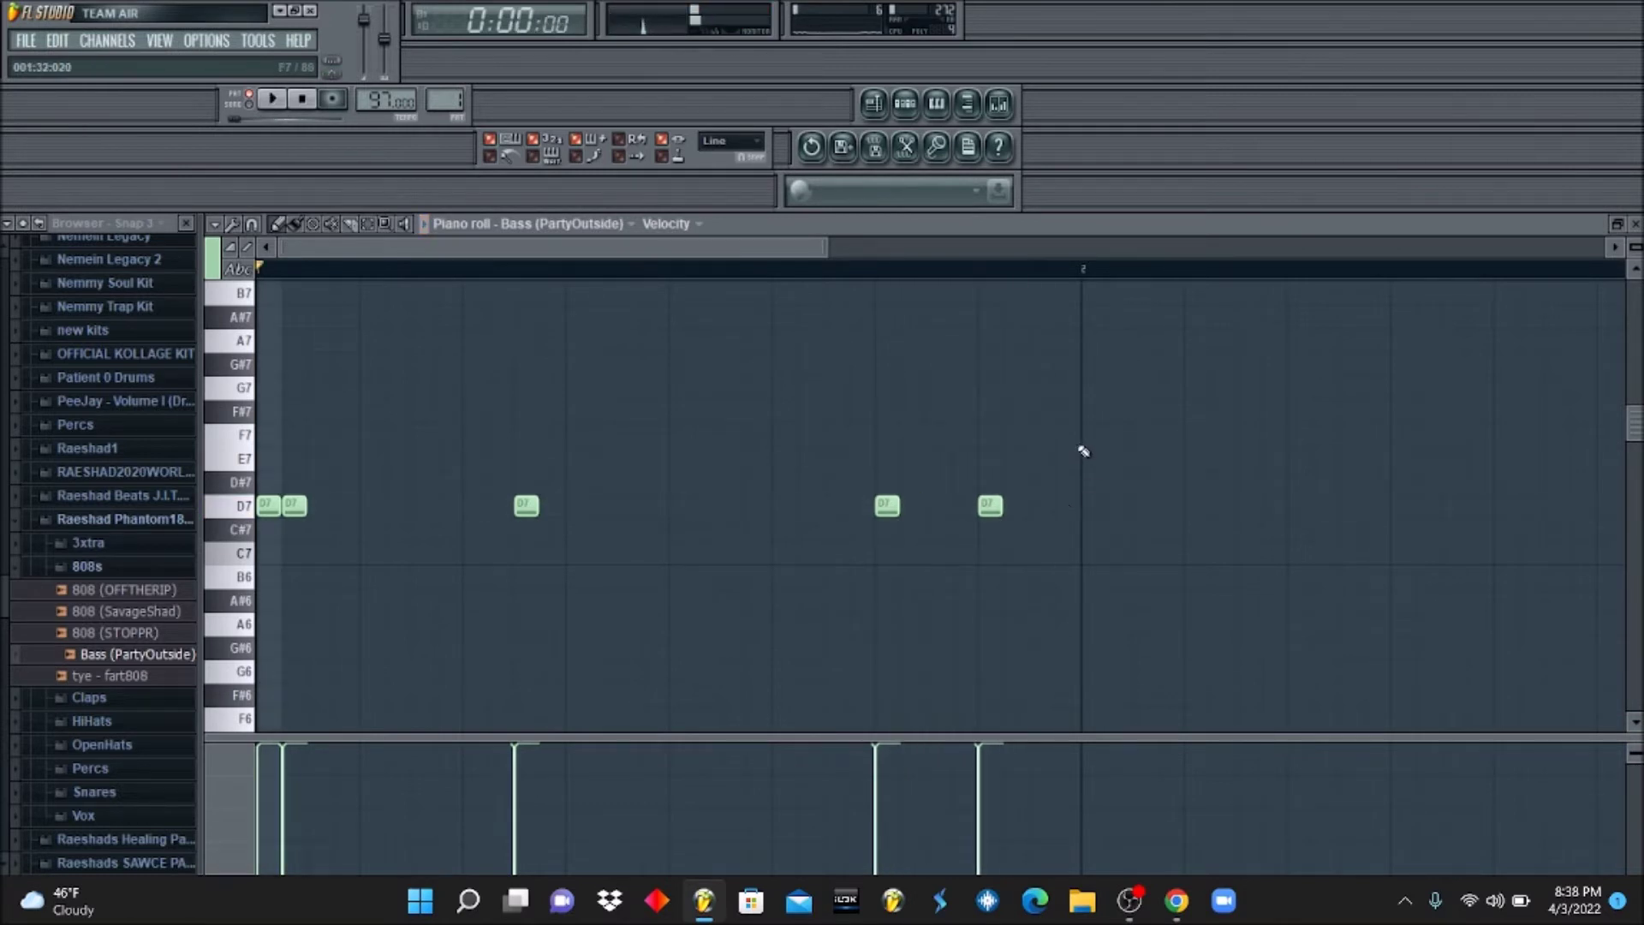
Transpose all bass notes down two octaves to D5 and play the pattern.
key(ctrl+Down)
key(space)
key(space)
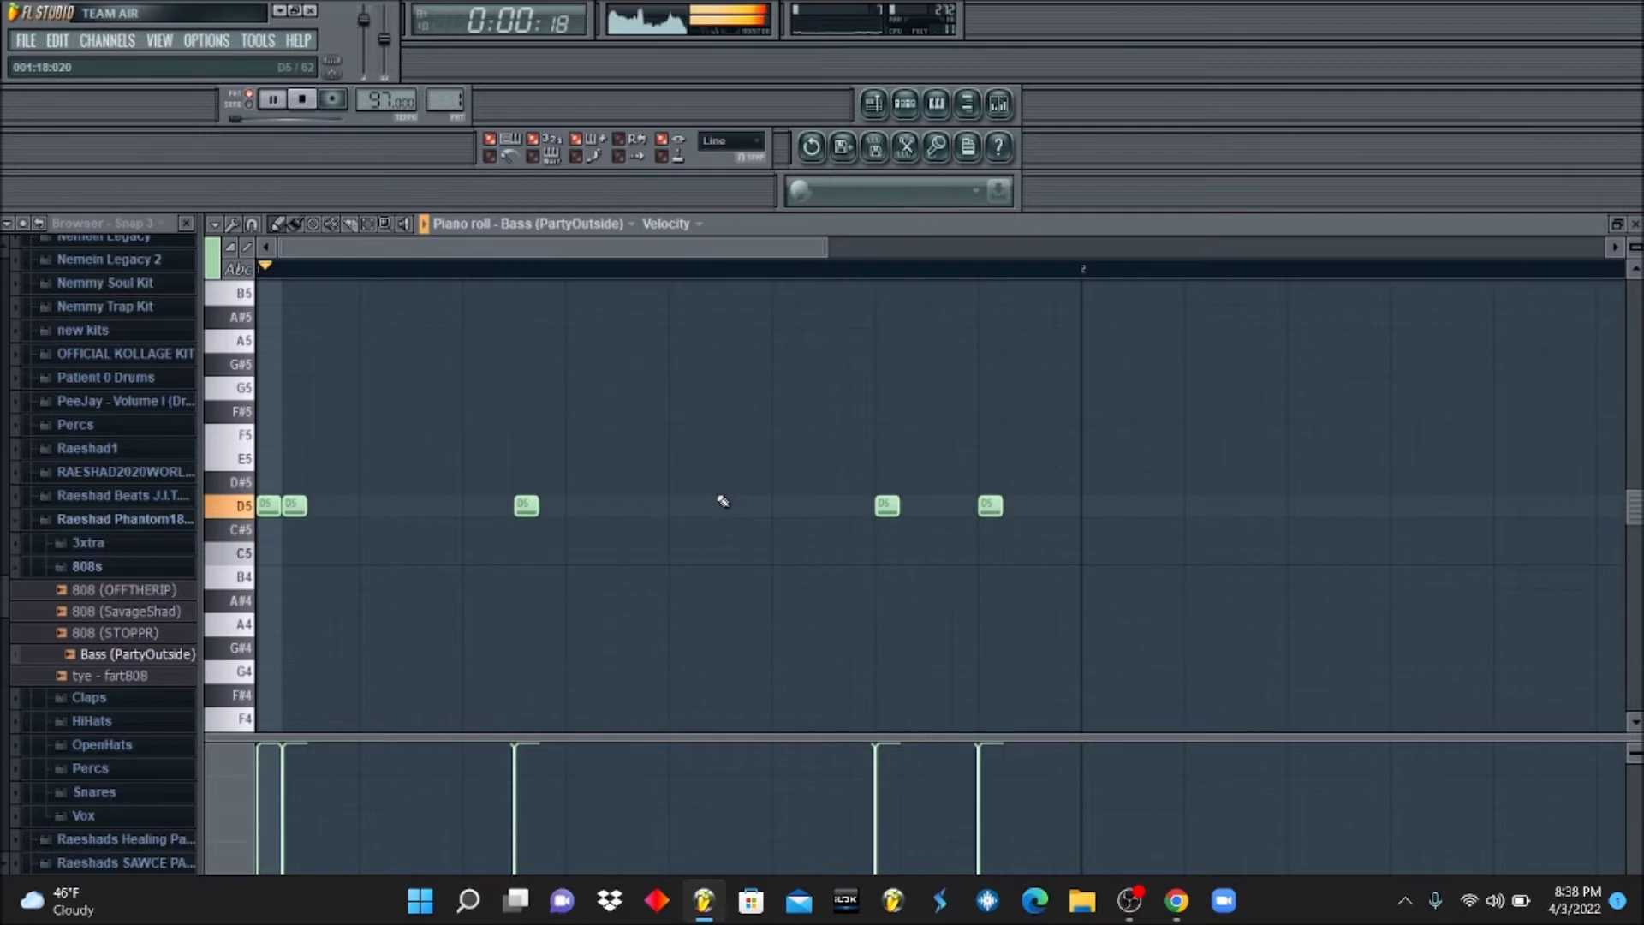
Apply quick legato to the bass notes and extend the last D5 note to the start of bar 2.
key(ctrl+l)
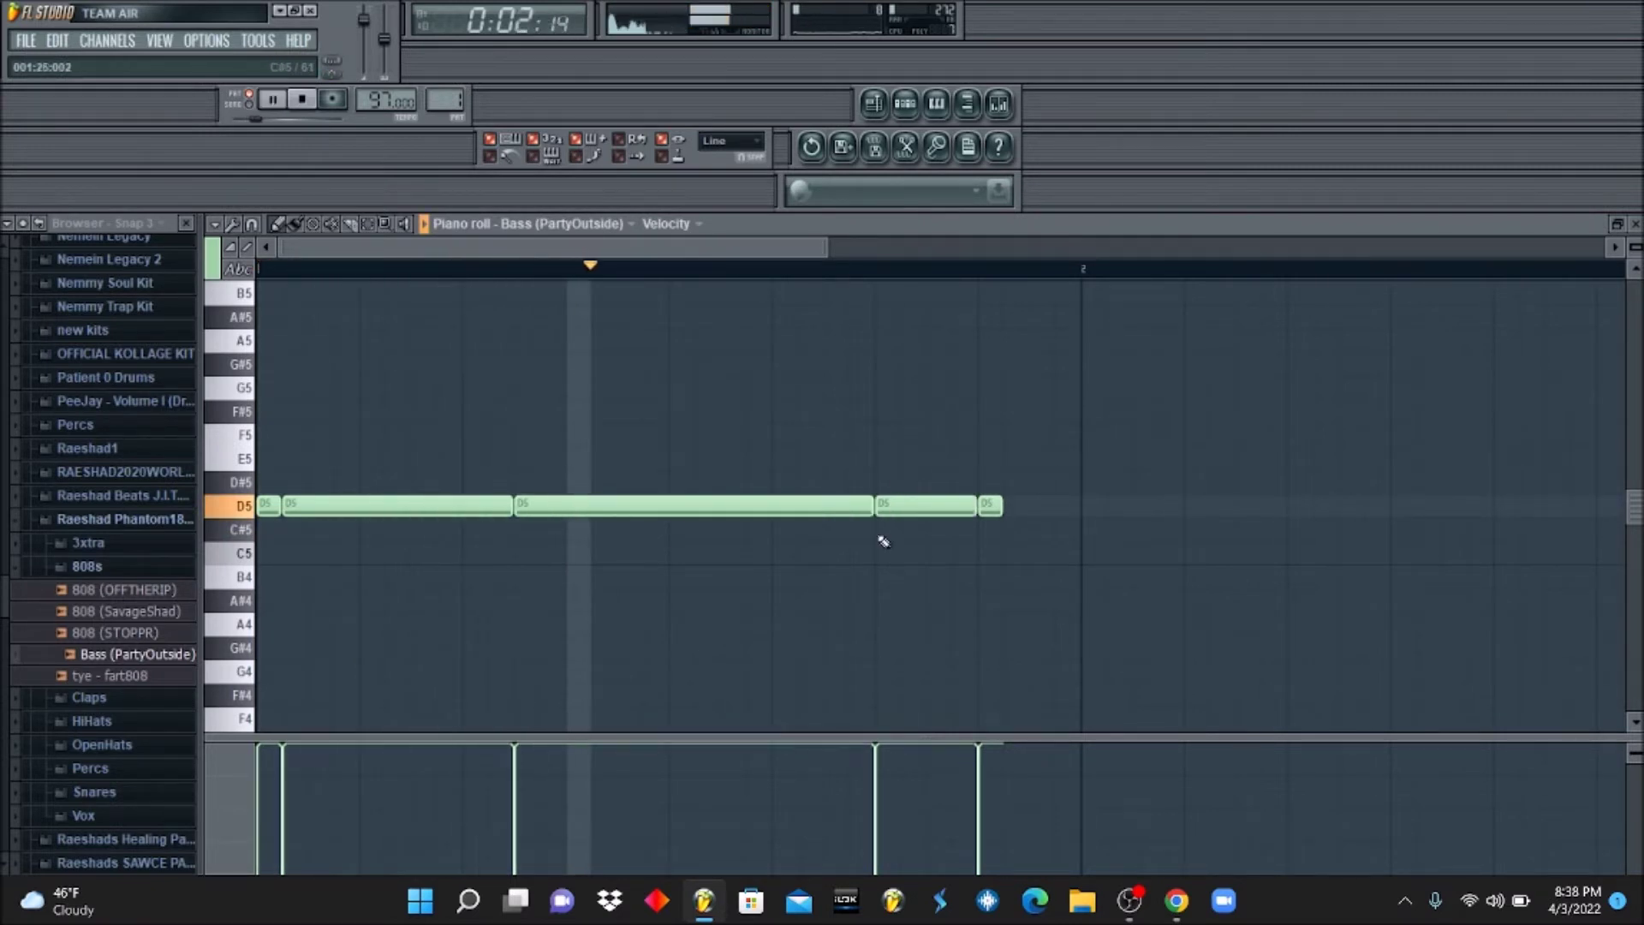
click(1041, 513)
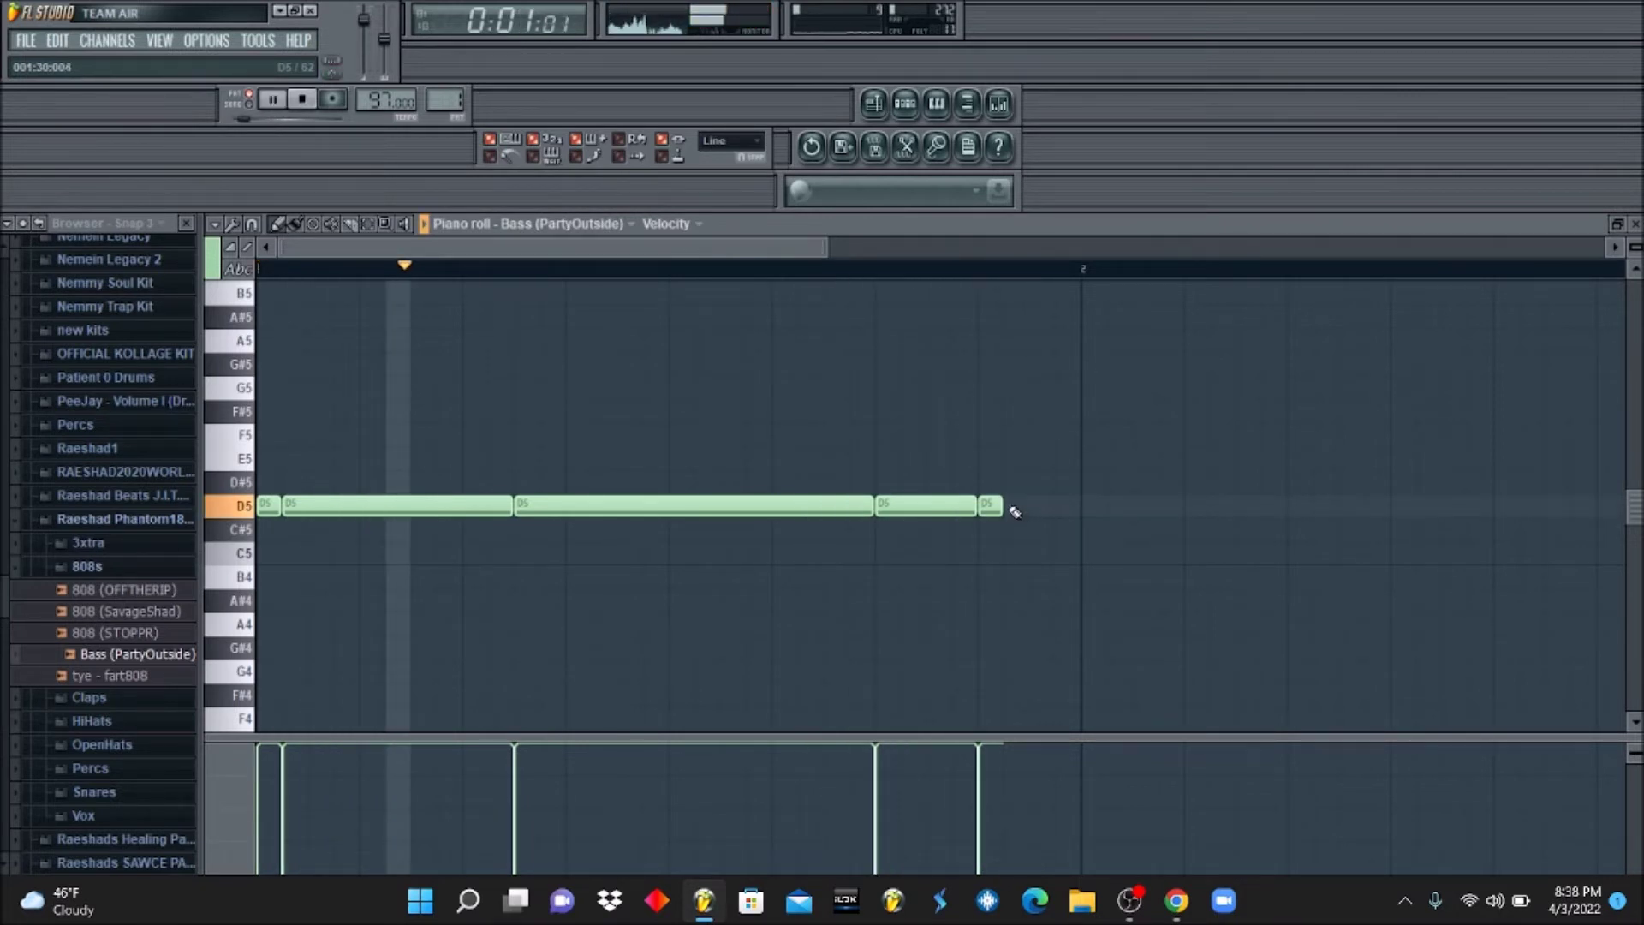
right_click(1016, 505)
drag(1000, 505, 1084, 514)
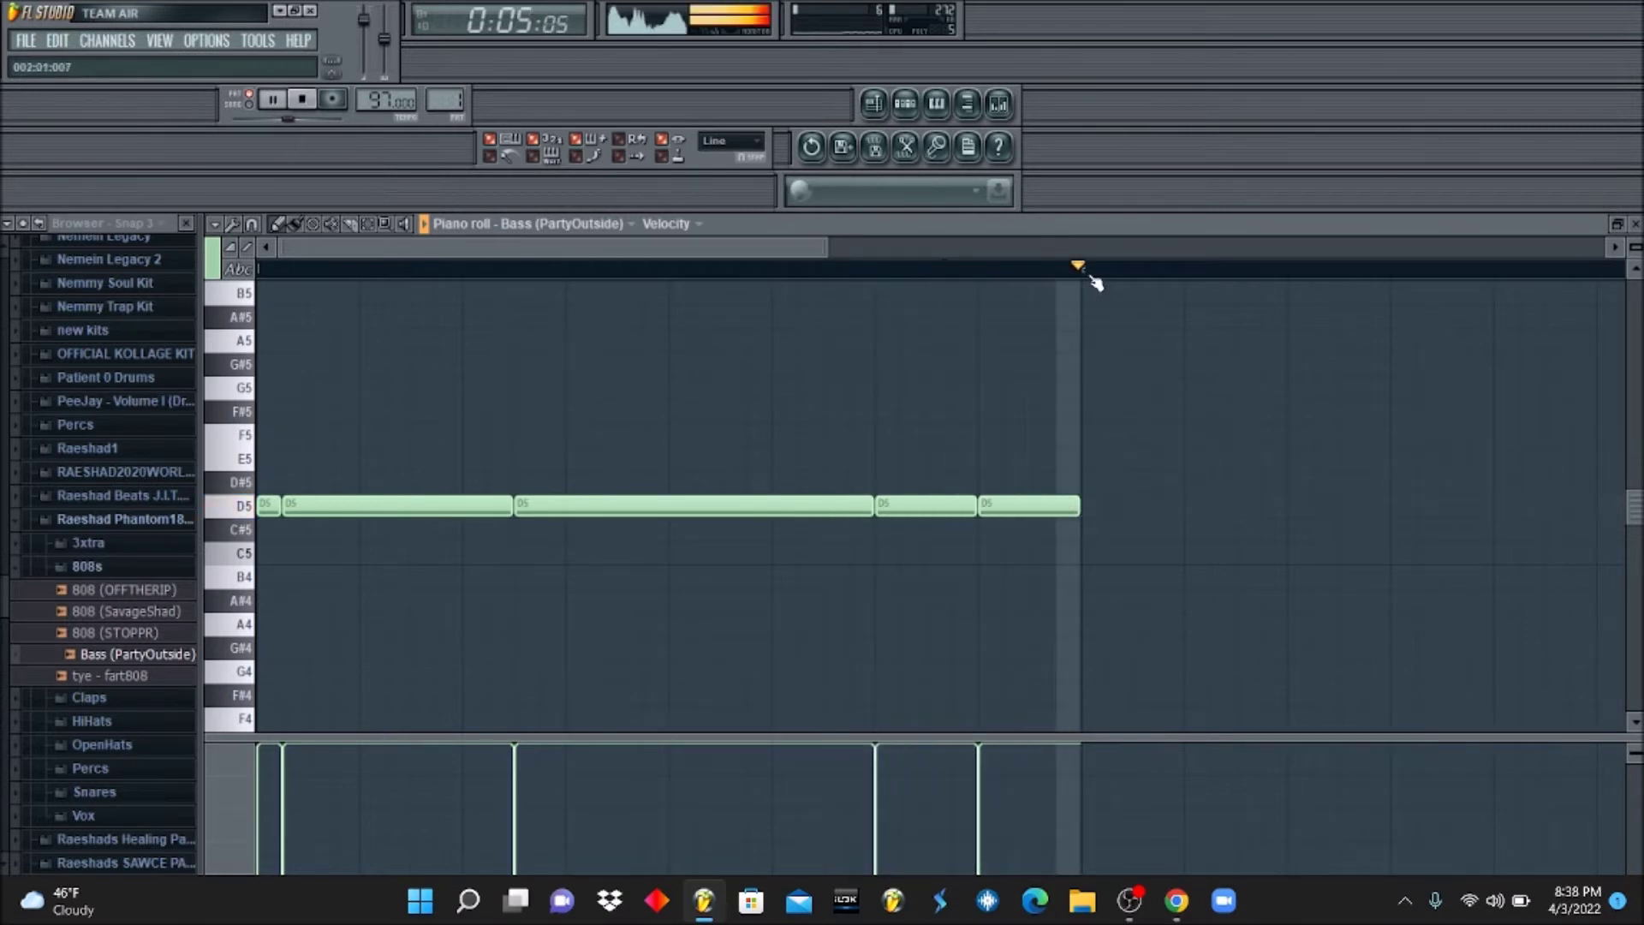
Duplicate the bar 1 bassline into bar 2.
drag(1082, 264, 326, 137)
key(ctrl+b)
key(ctrl+d)
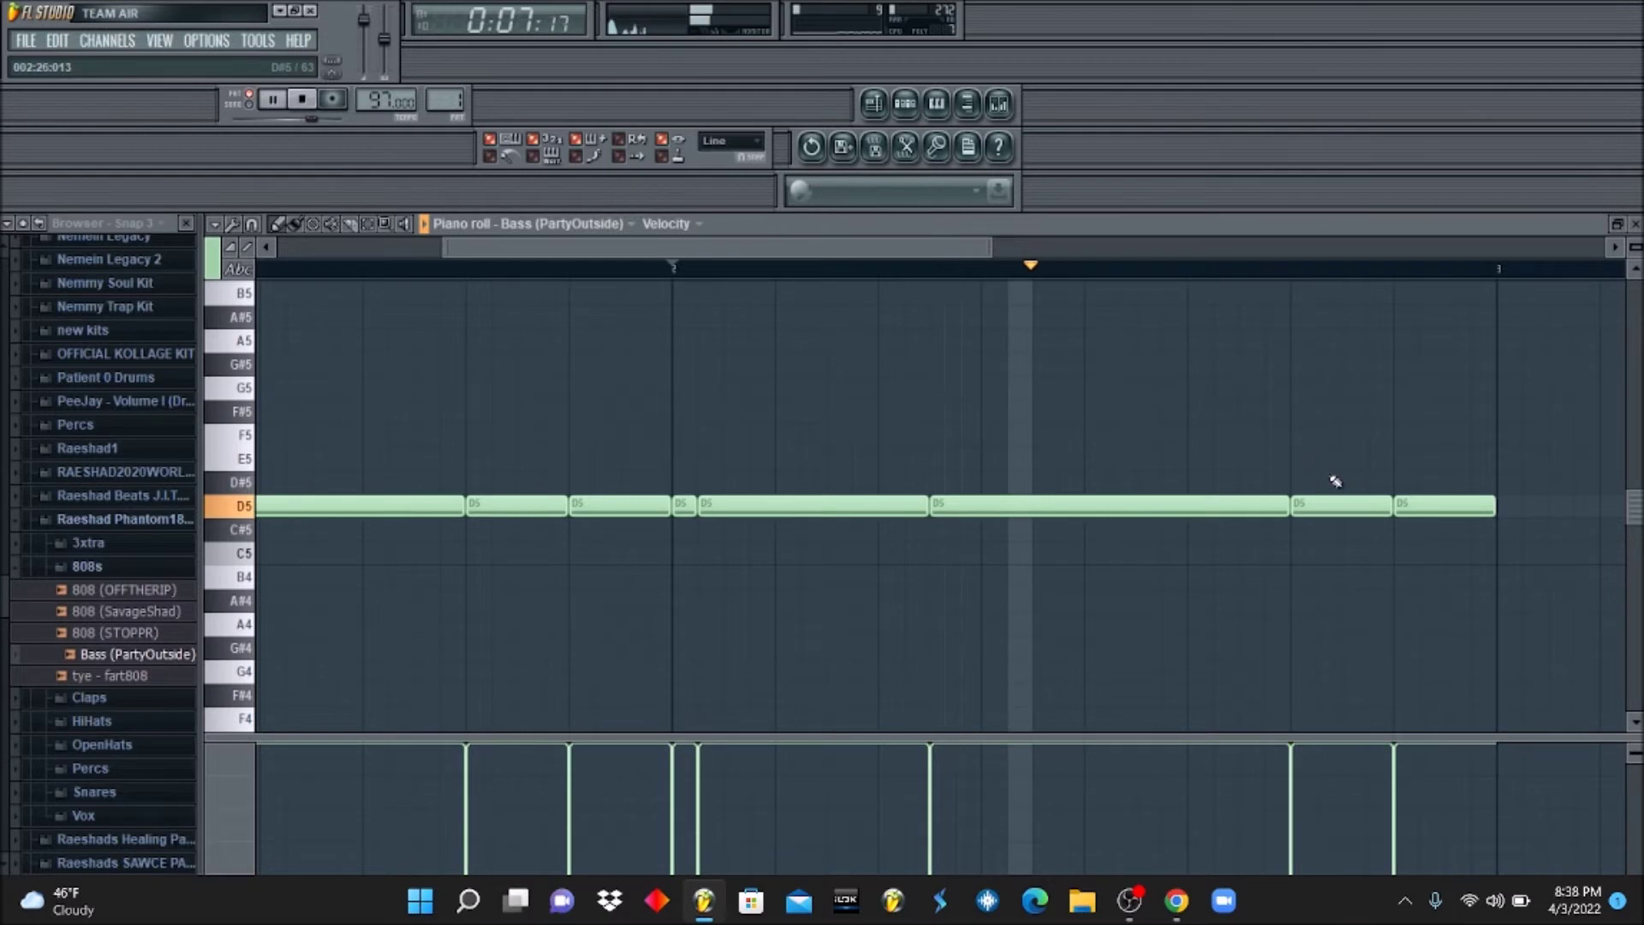
Raise the last two bass notes of bar 2 to D#5.
key(space)
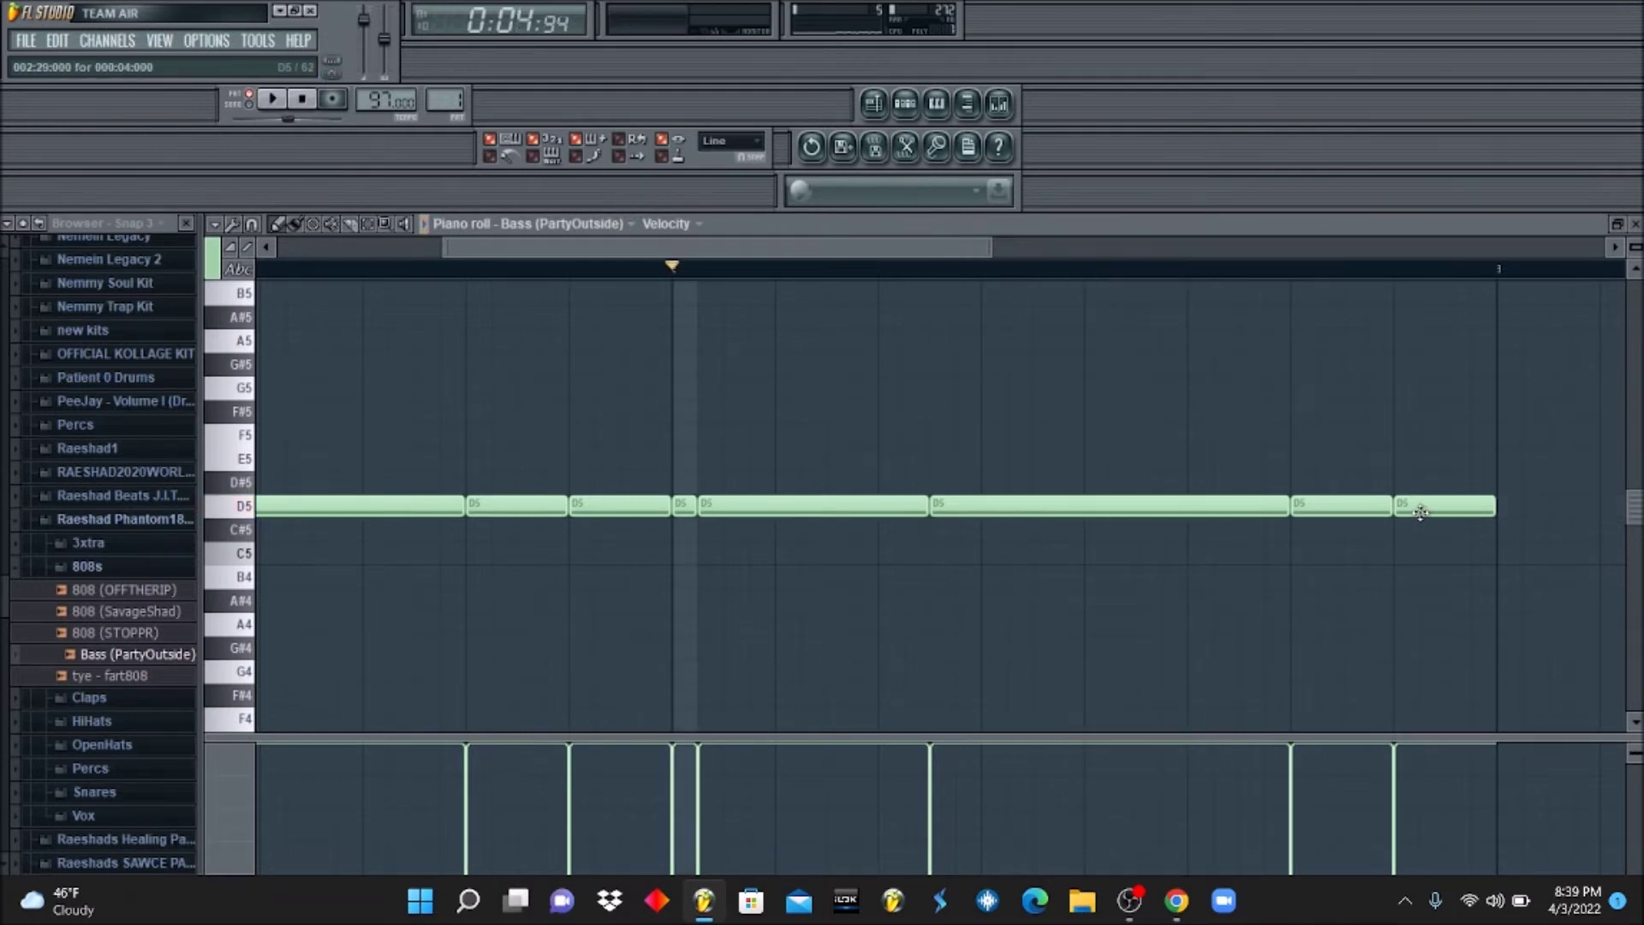
drag(1336, 507, 1428, 480)
key(space)
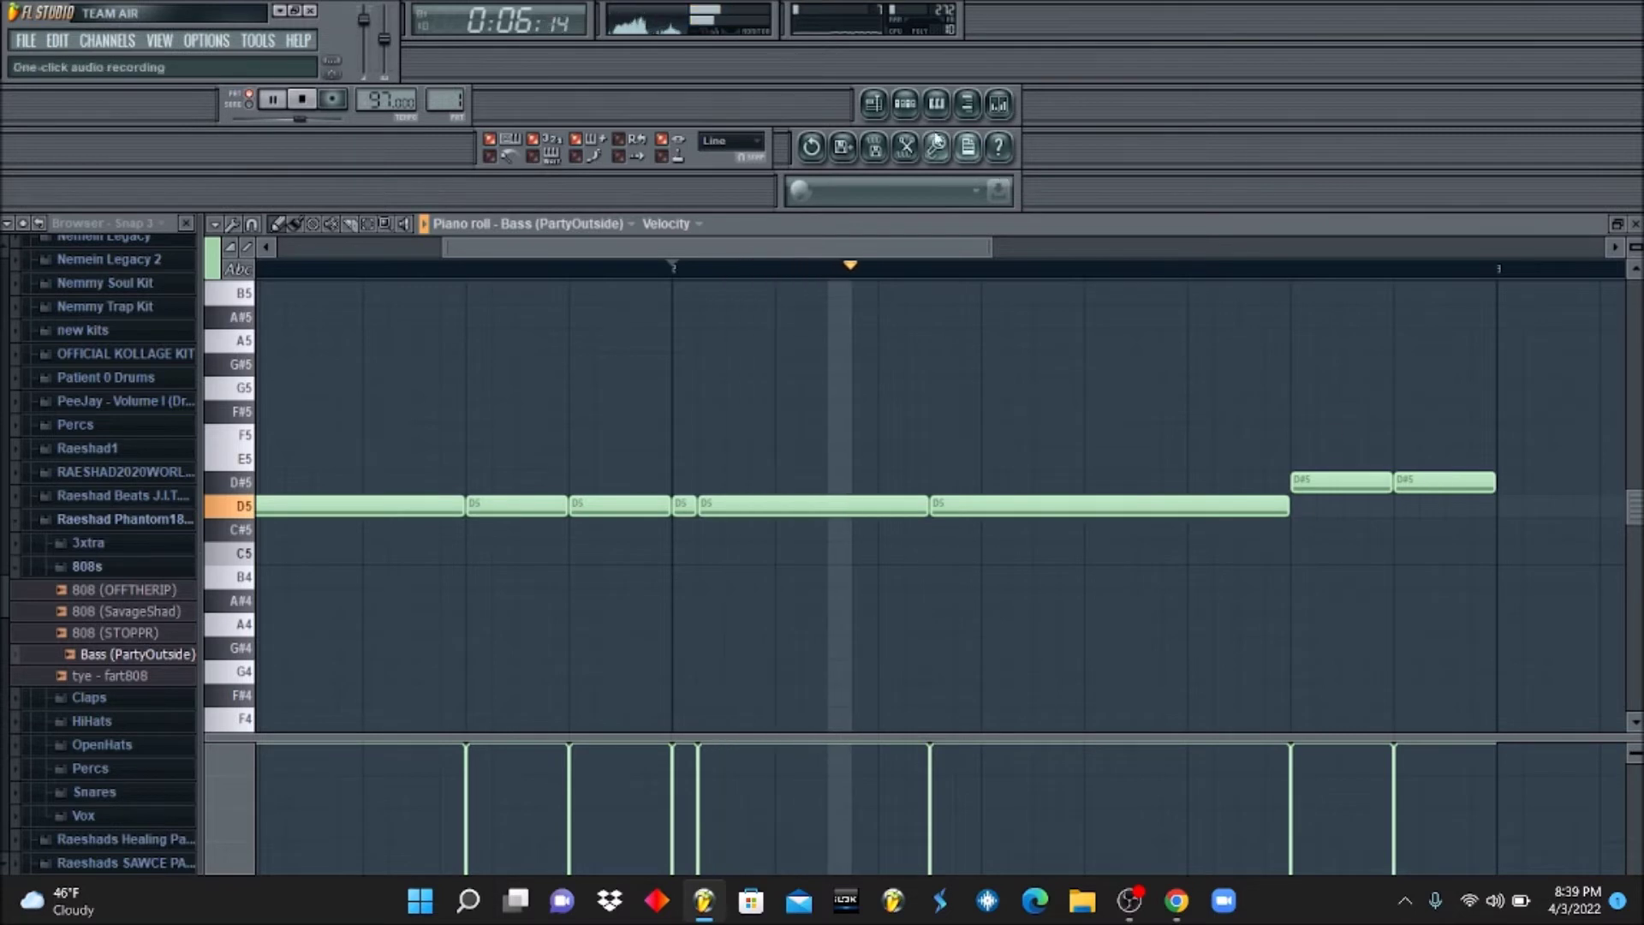
Add the Hihat (RAESHADTEAM) sample from the pack's HiHats folder as a new channel below the bass.
click(911, 107)
click(90, 566)
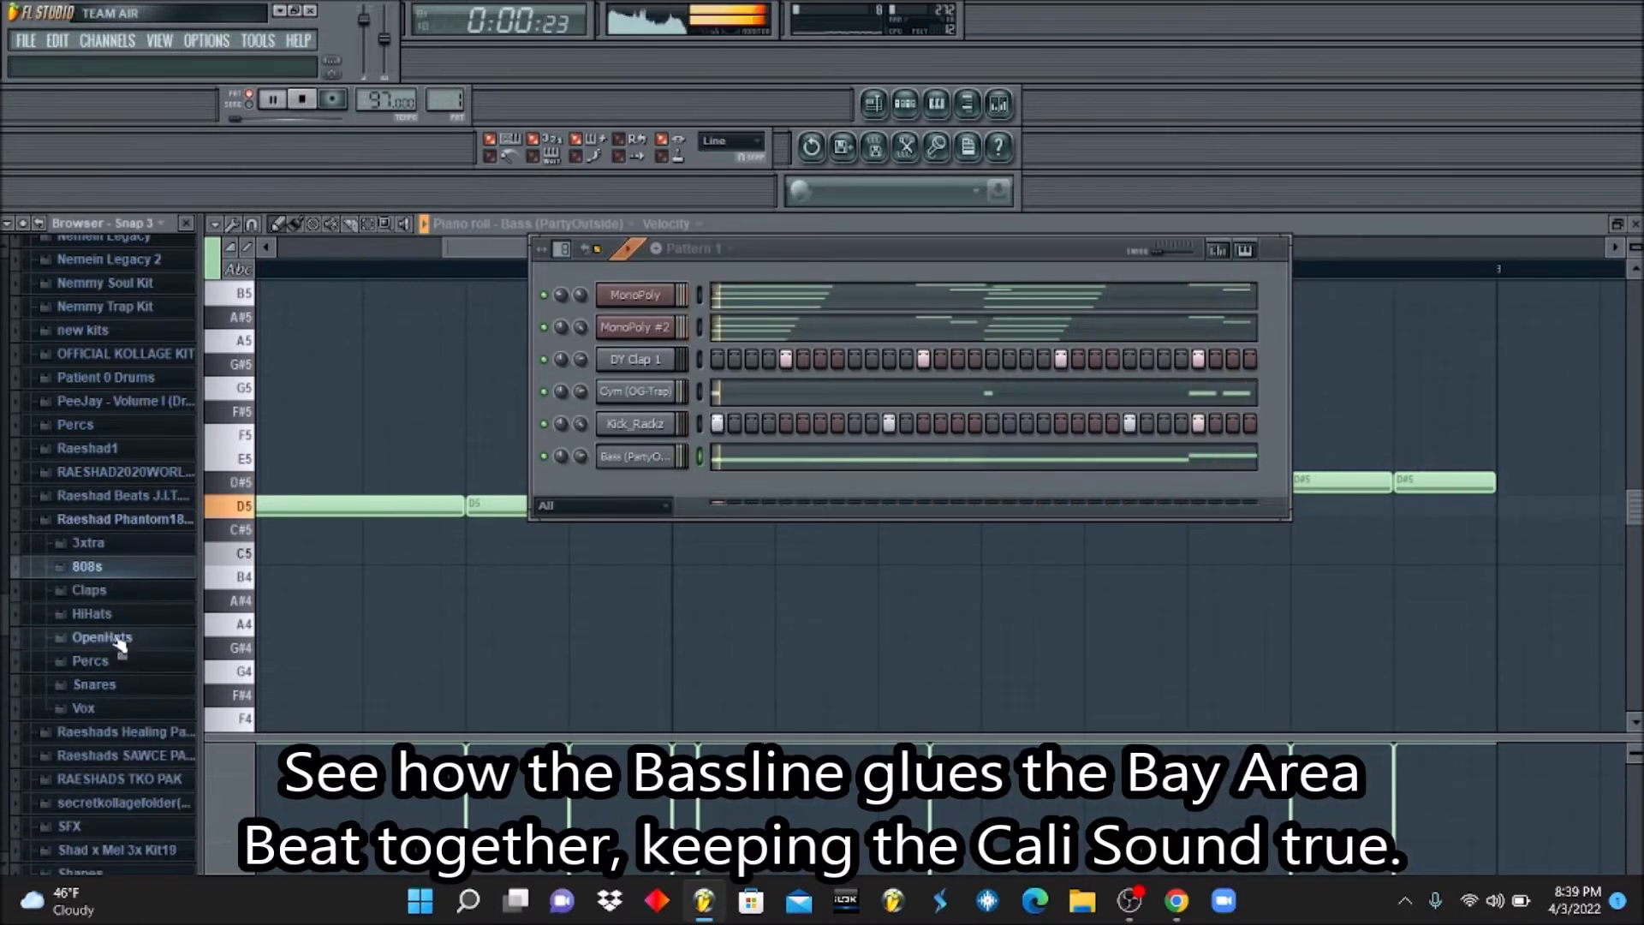
click(91, 613)
click(112, 700)
drag(112, 700, 649, 485)
right_click(649, 487)
click(726, 639)
right_click(673, 482)
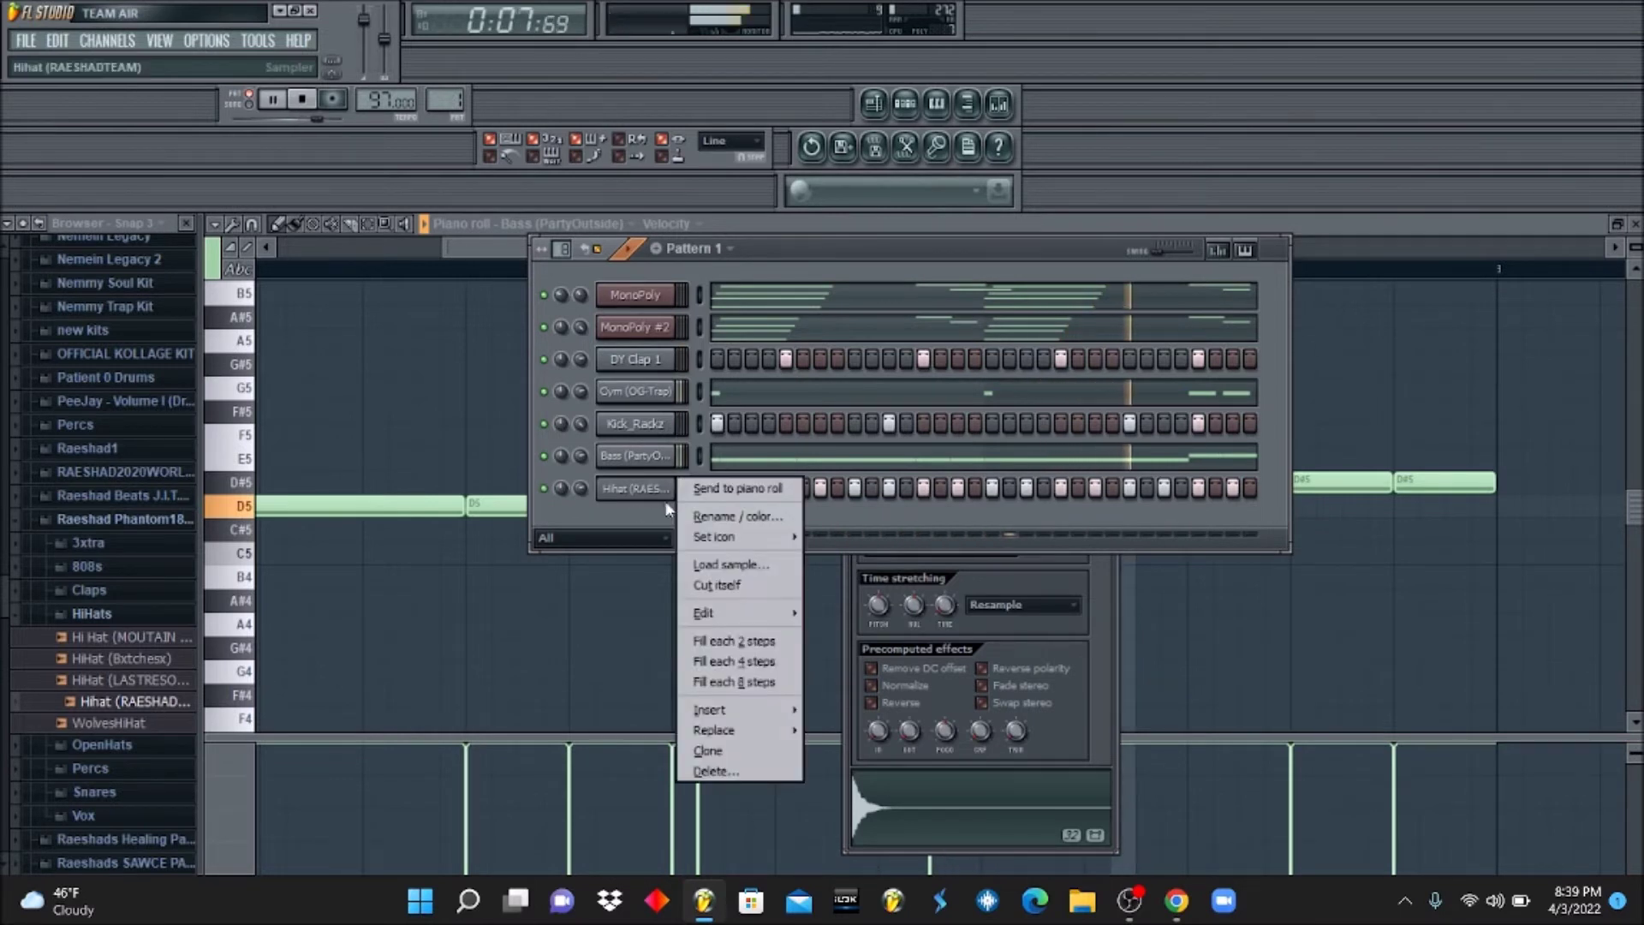
click(734, 658)
click(735, 488)
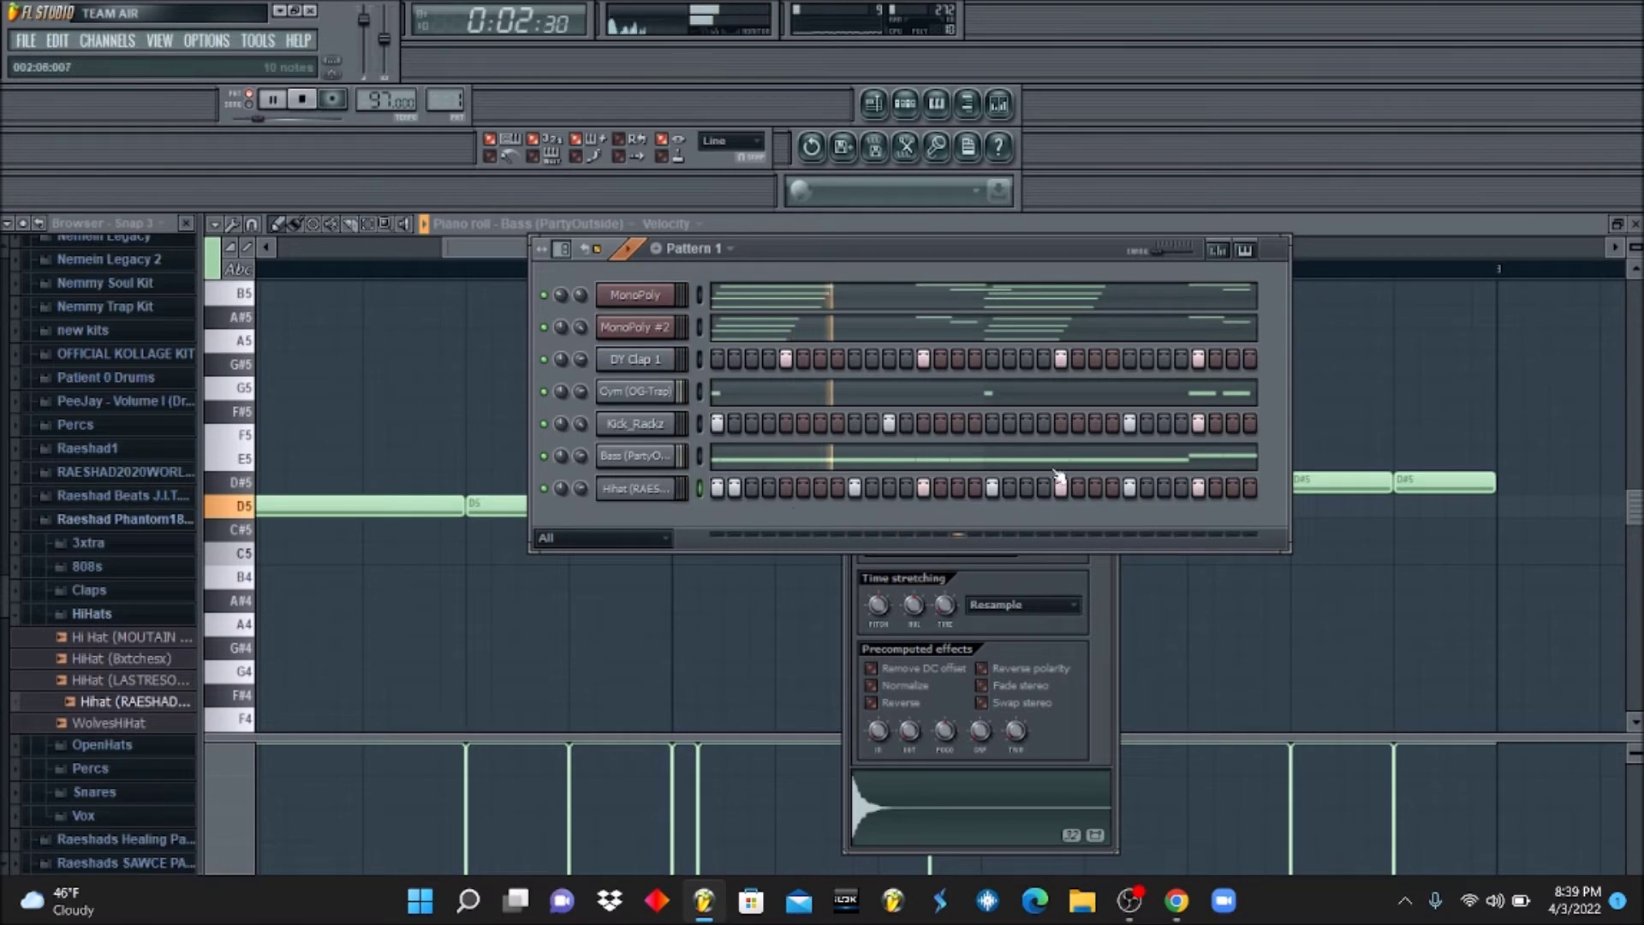
click(1097, 493)
click(1080, 492)
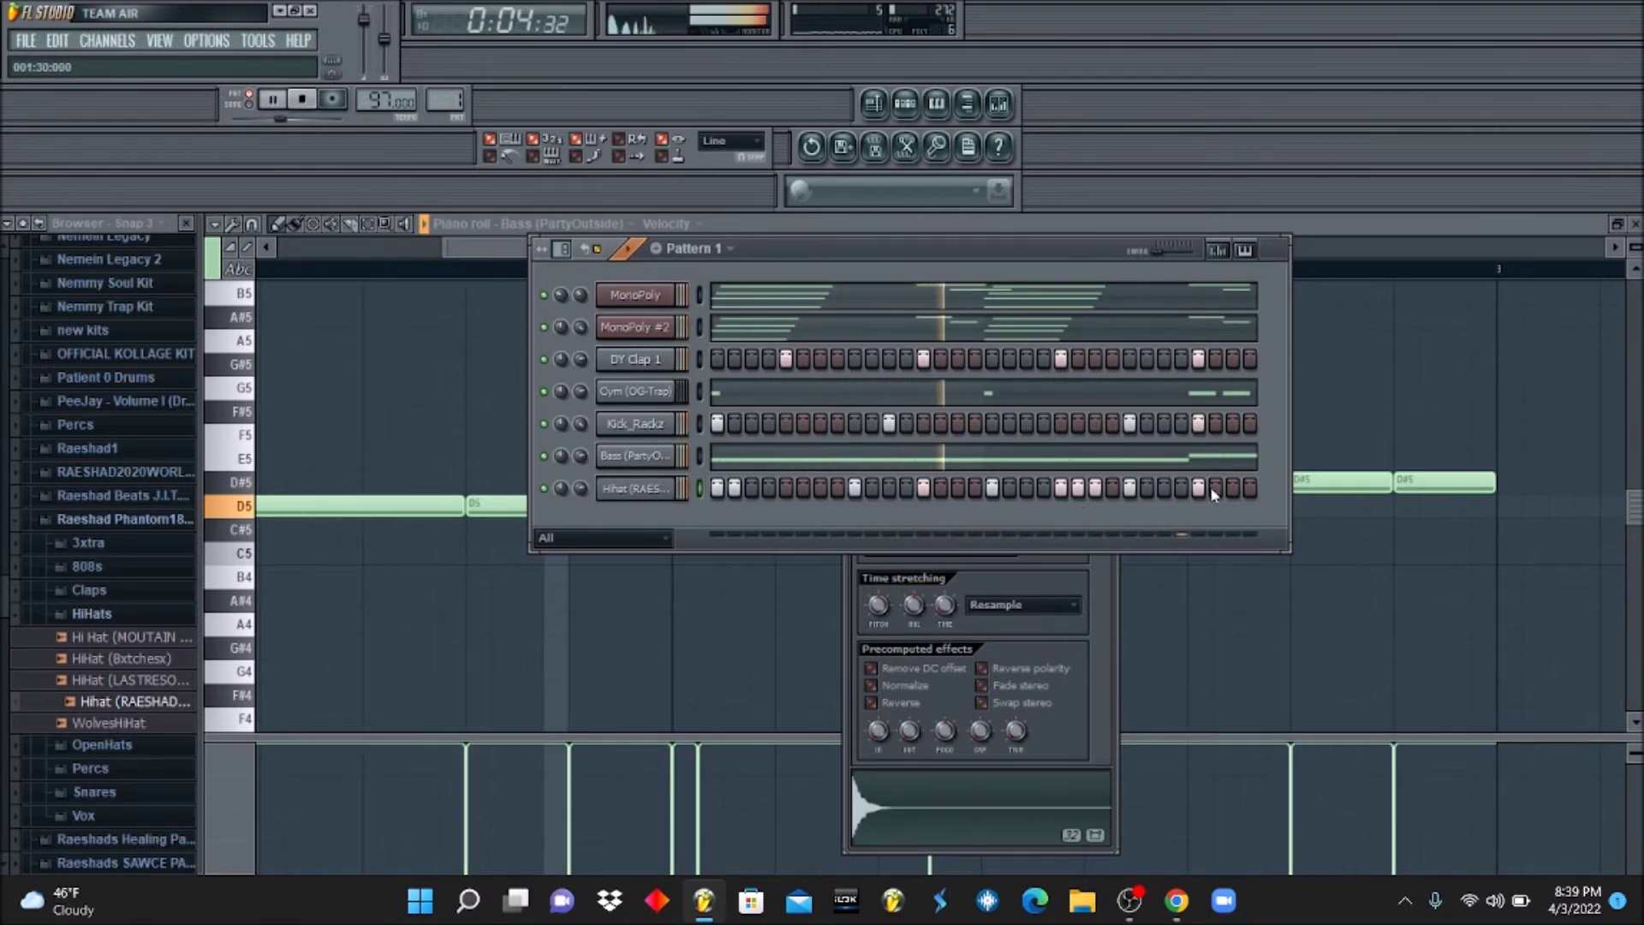
click(1250, 488)
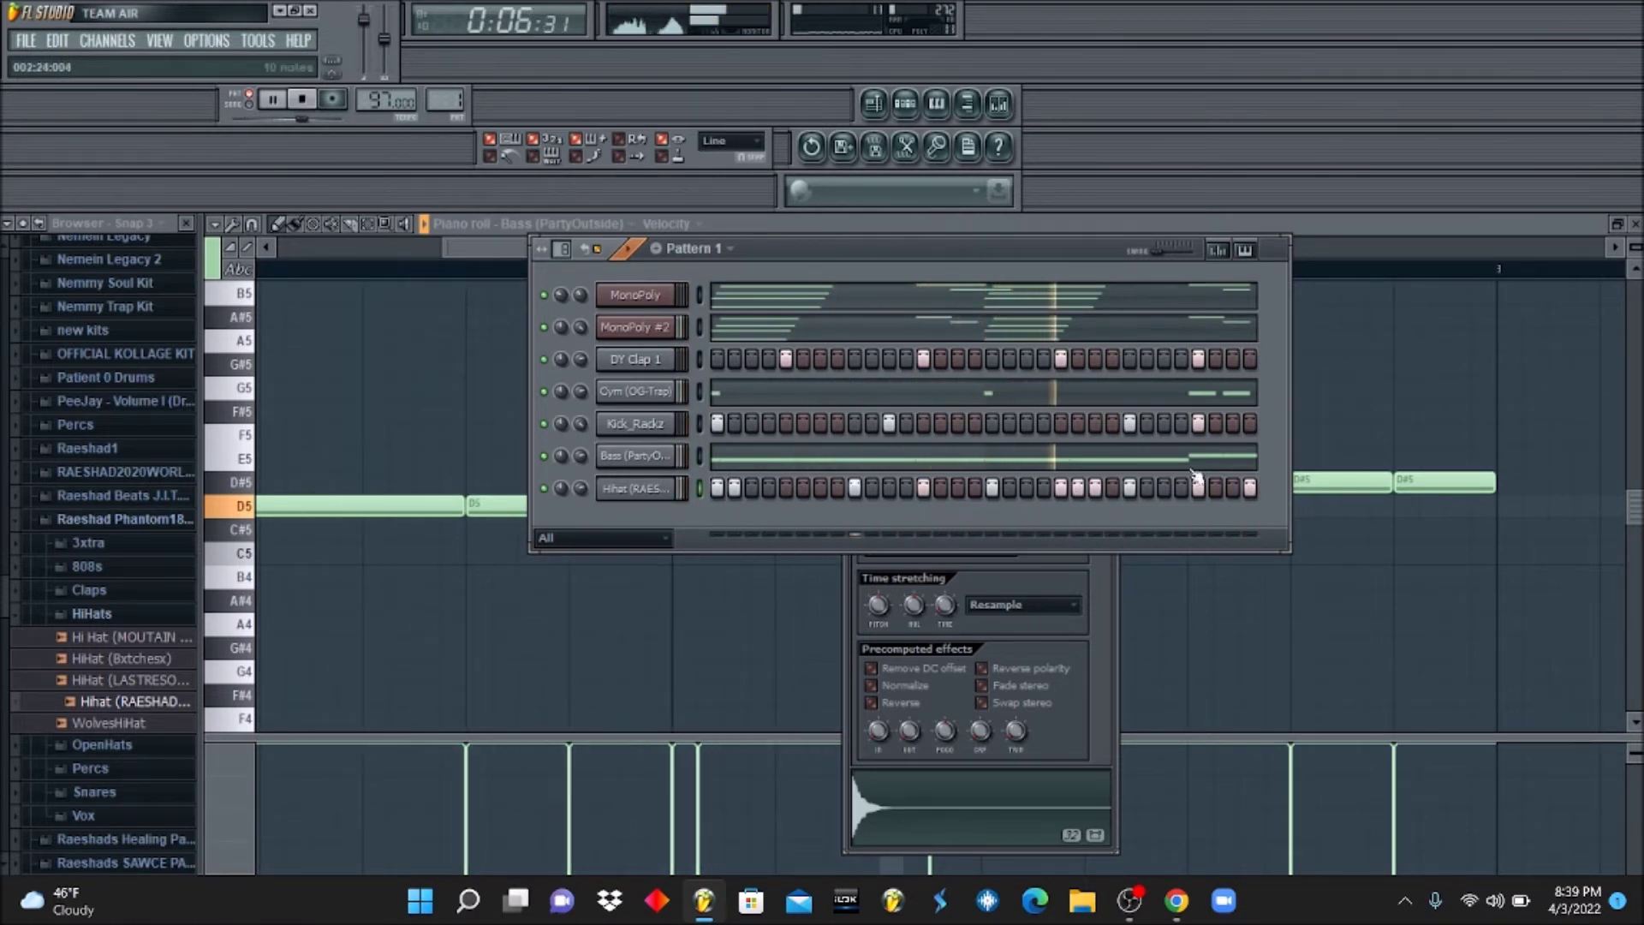
click(1203, 489)
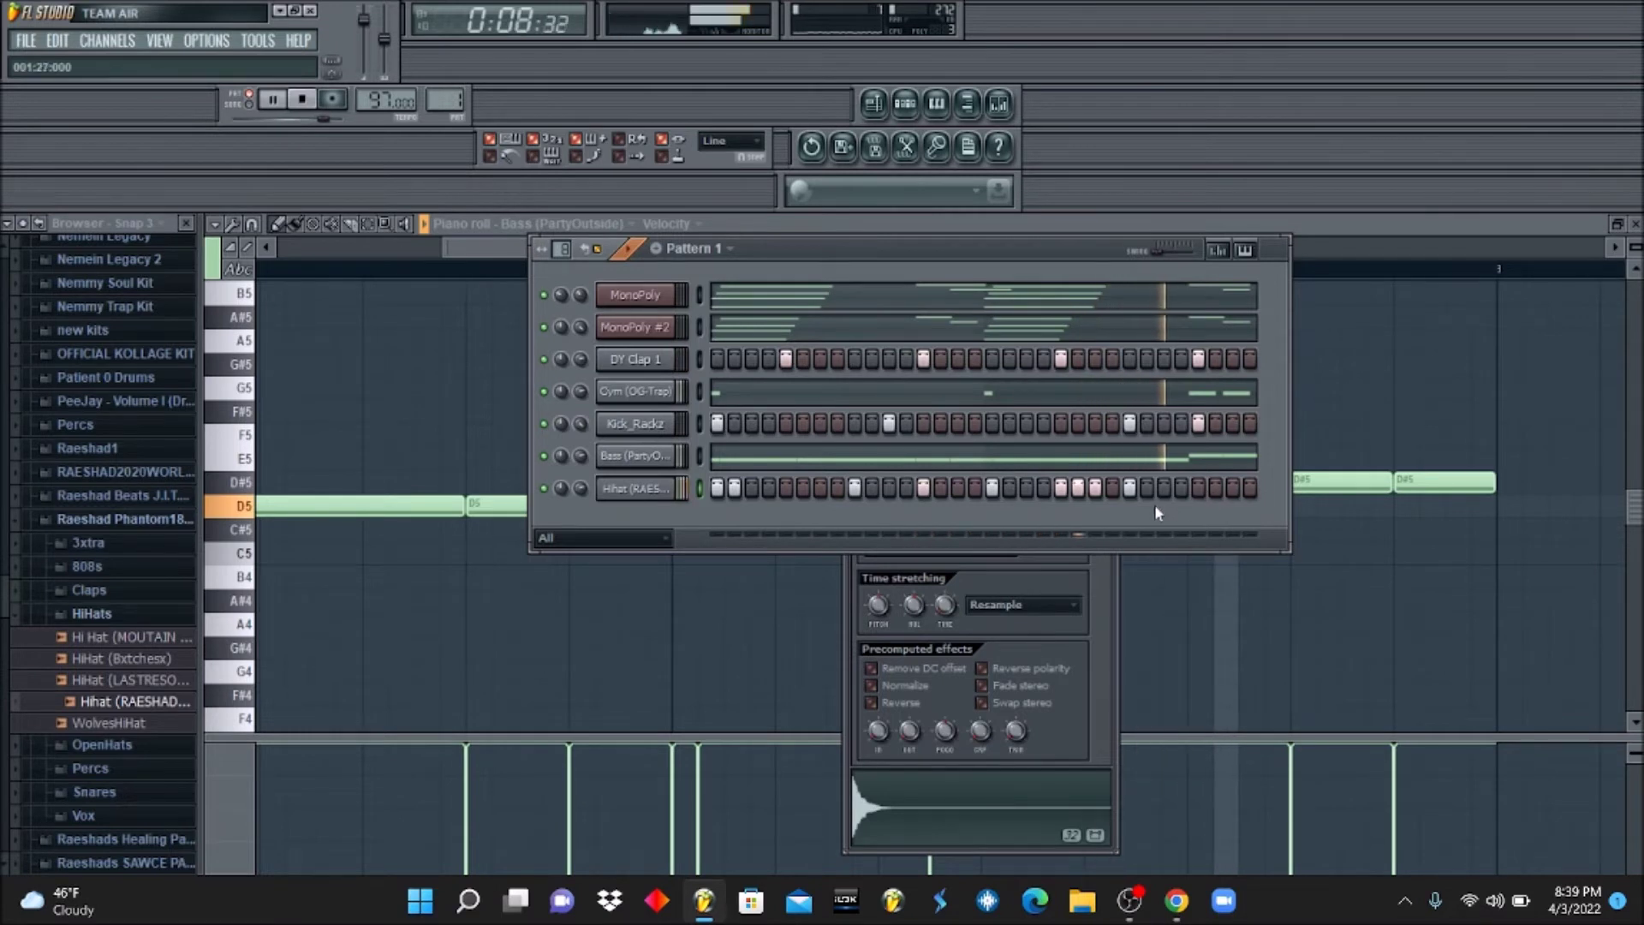
mouse_move(1113, 490)
mouse_down()
mouse_move(790, 527)
mouse_move(1153, 500)
mouse_up()
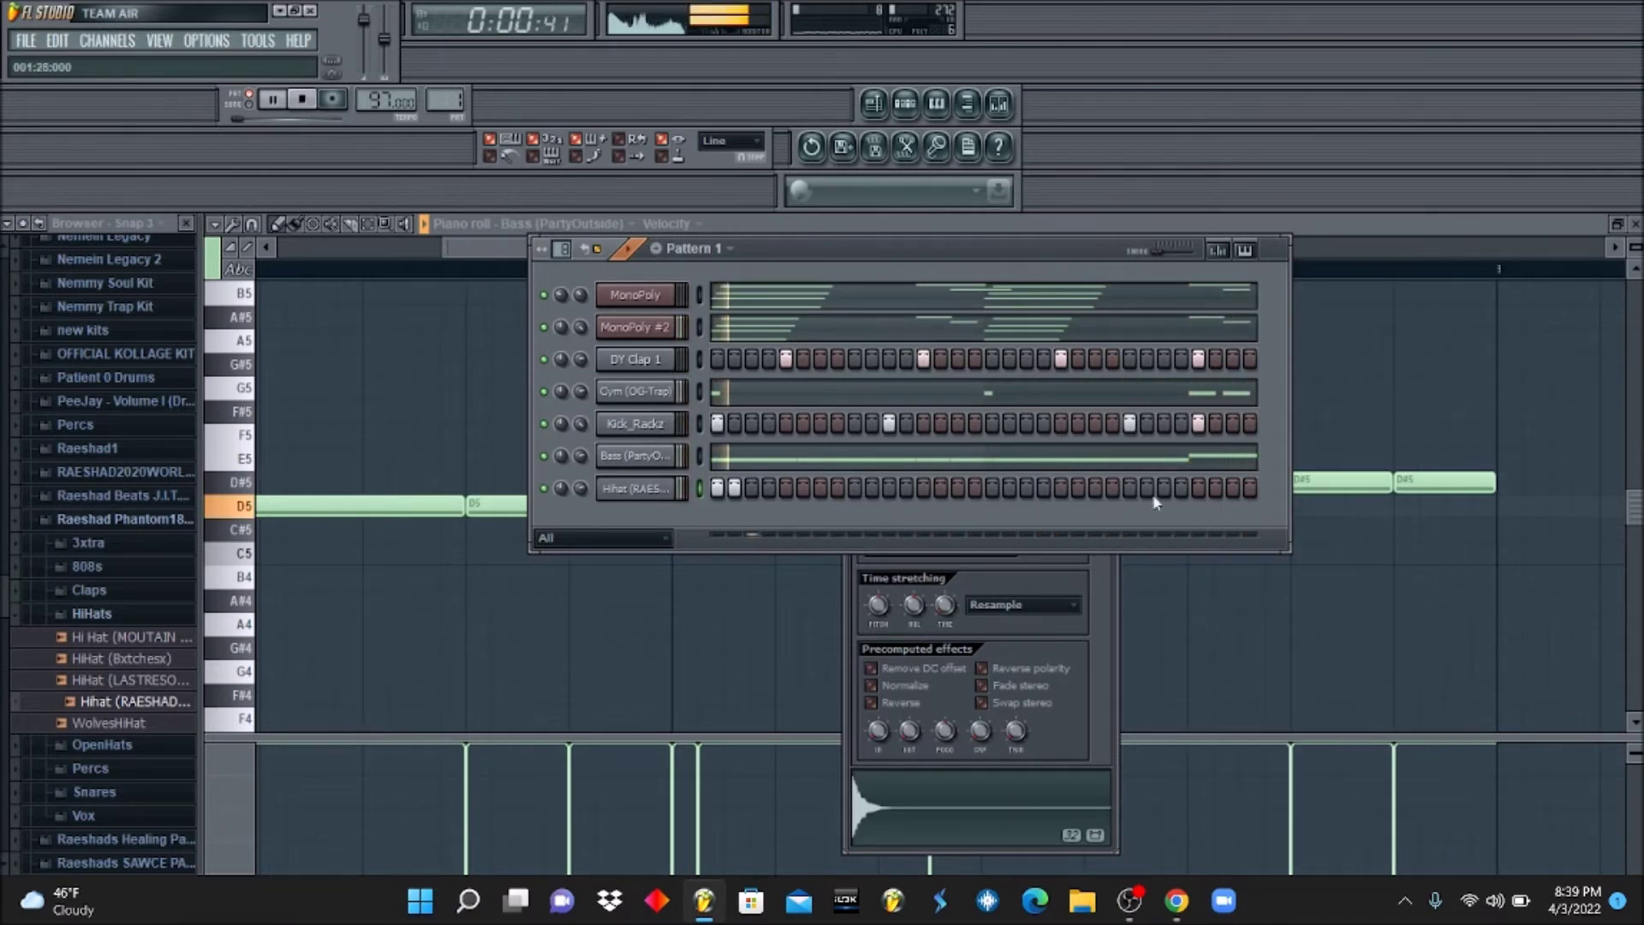
drag(778, 495, 670, 504)
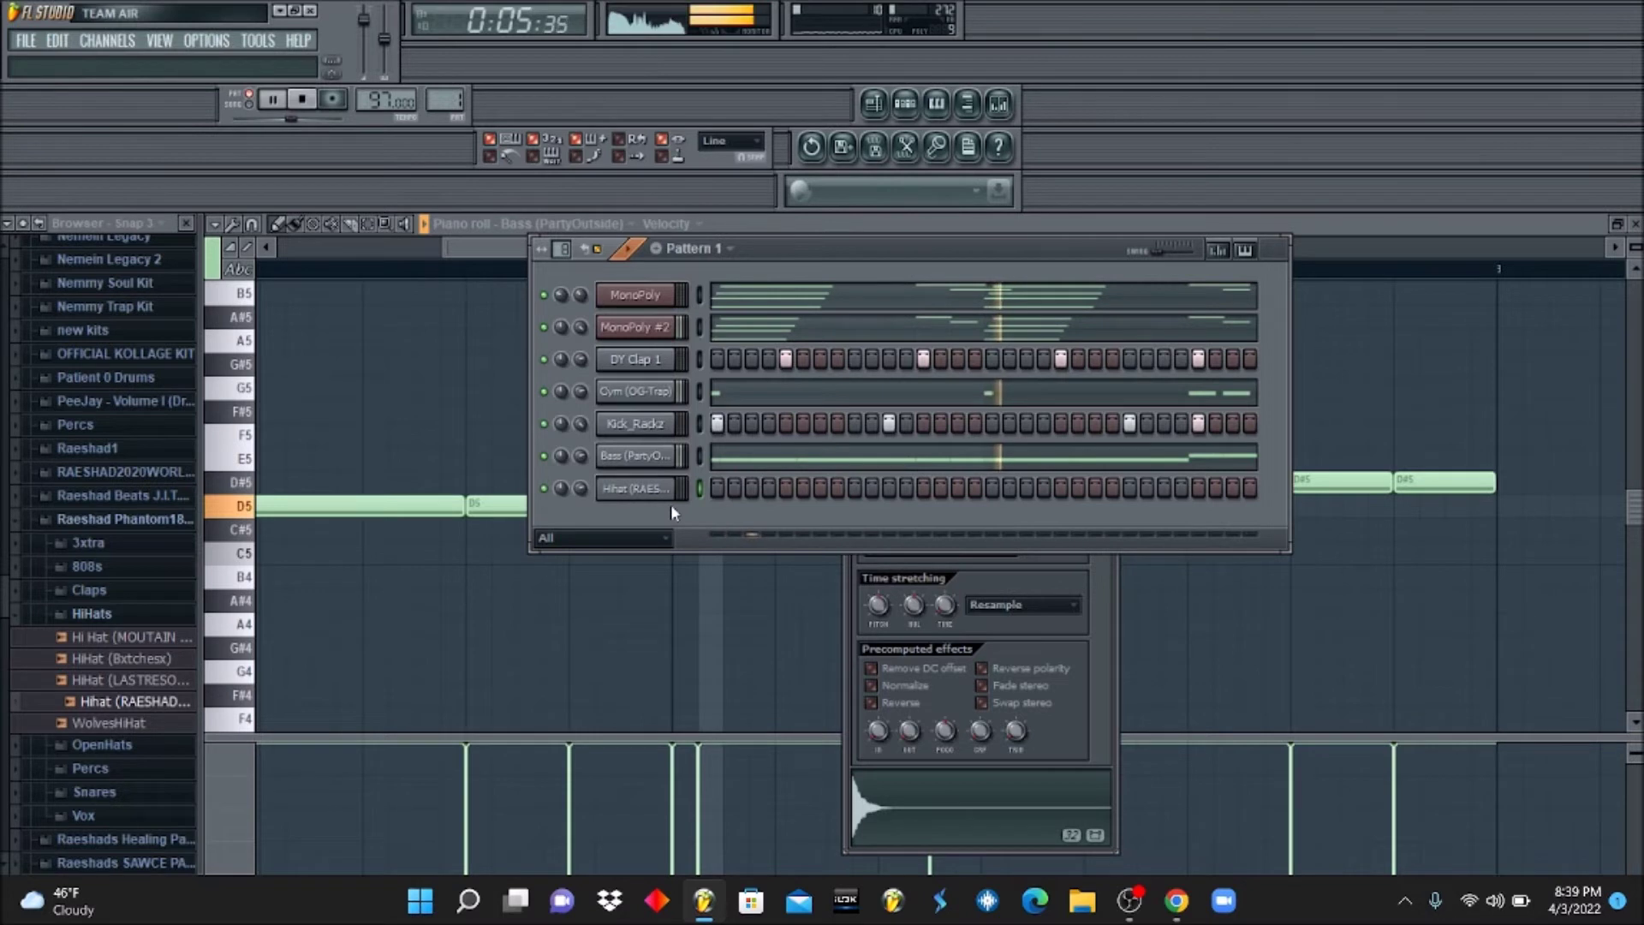
Send the Kick_Rackz step hits to the piano roll.
right_click(642, 426)
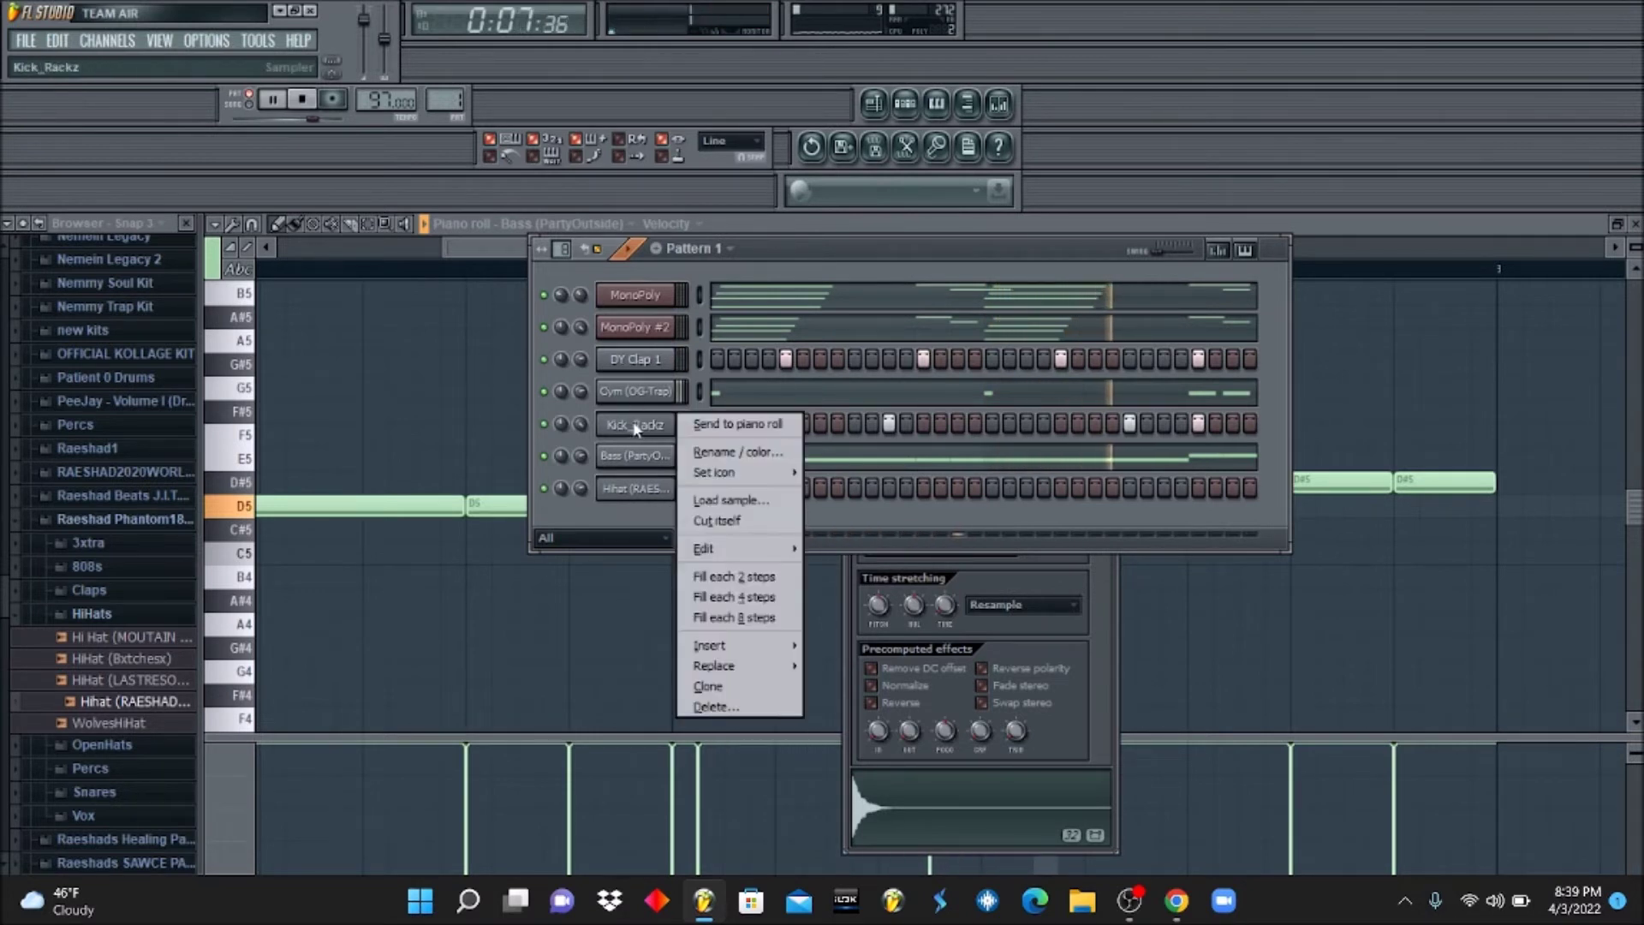
click(723, 425)
scroll(330, 267, down, 2)
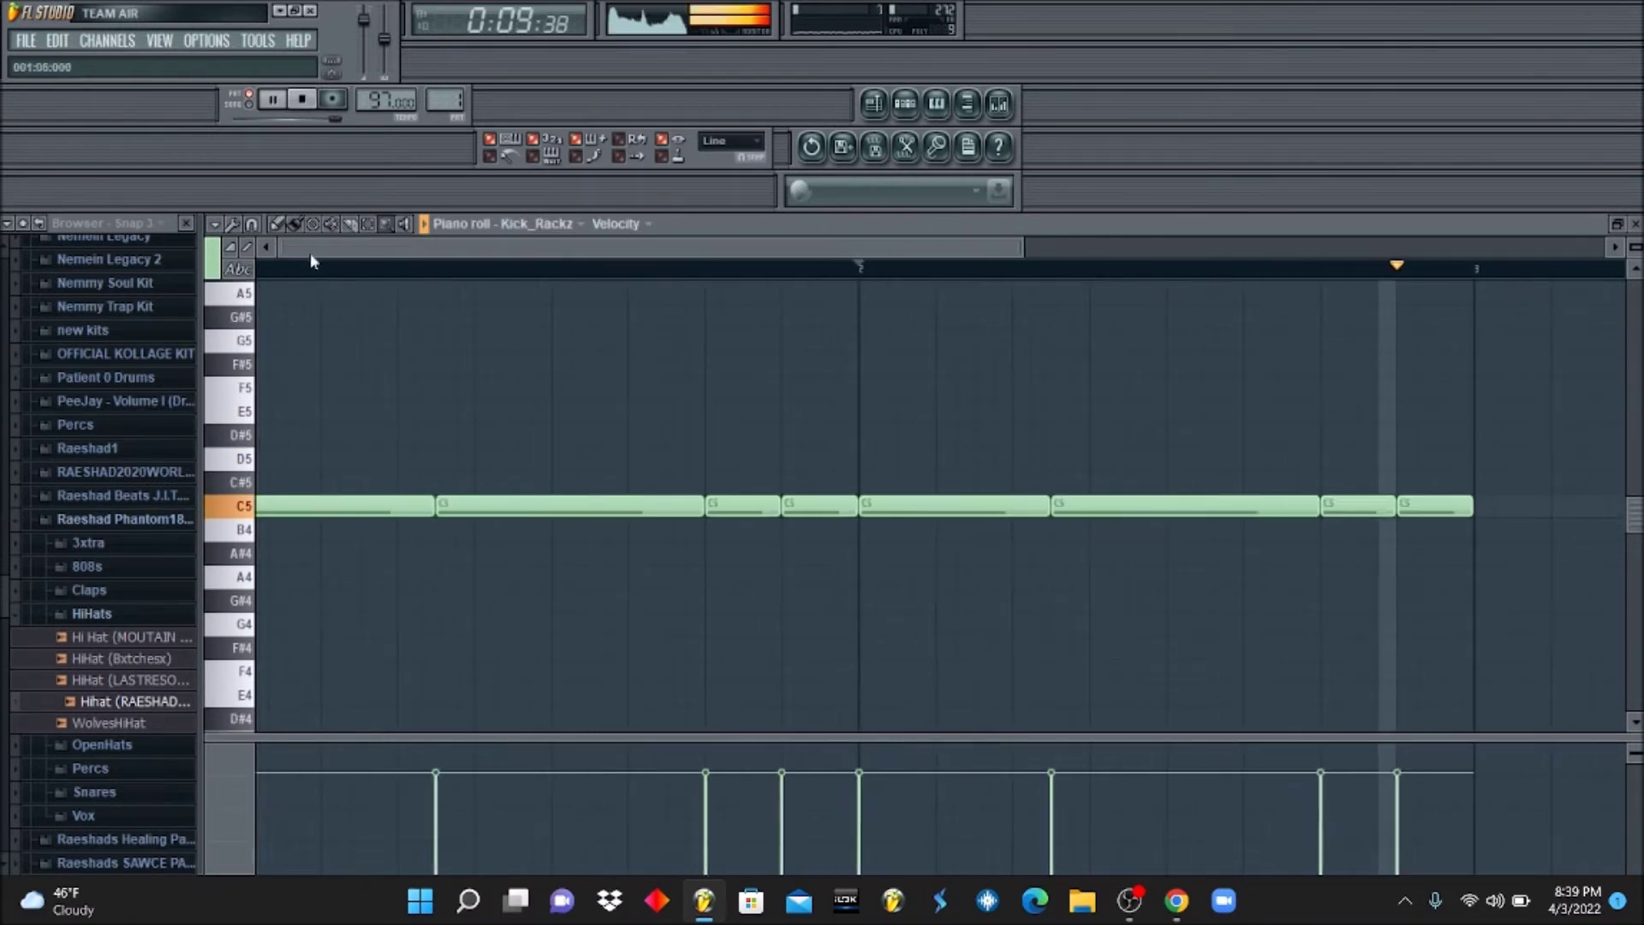
Raise all Kick_Rackz note velocities to 100%, discard the note lengths, and return to the step sequencer.
mouse_move(259, 746)
mouse_down()
mouse_move(891, 540)
mouse_move(1456, 495)
mouse_up()
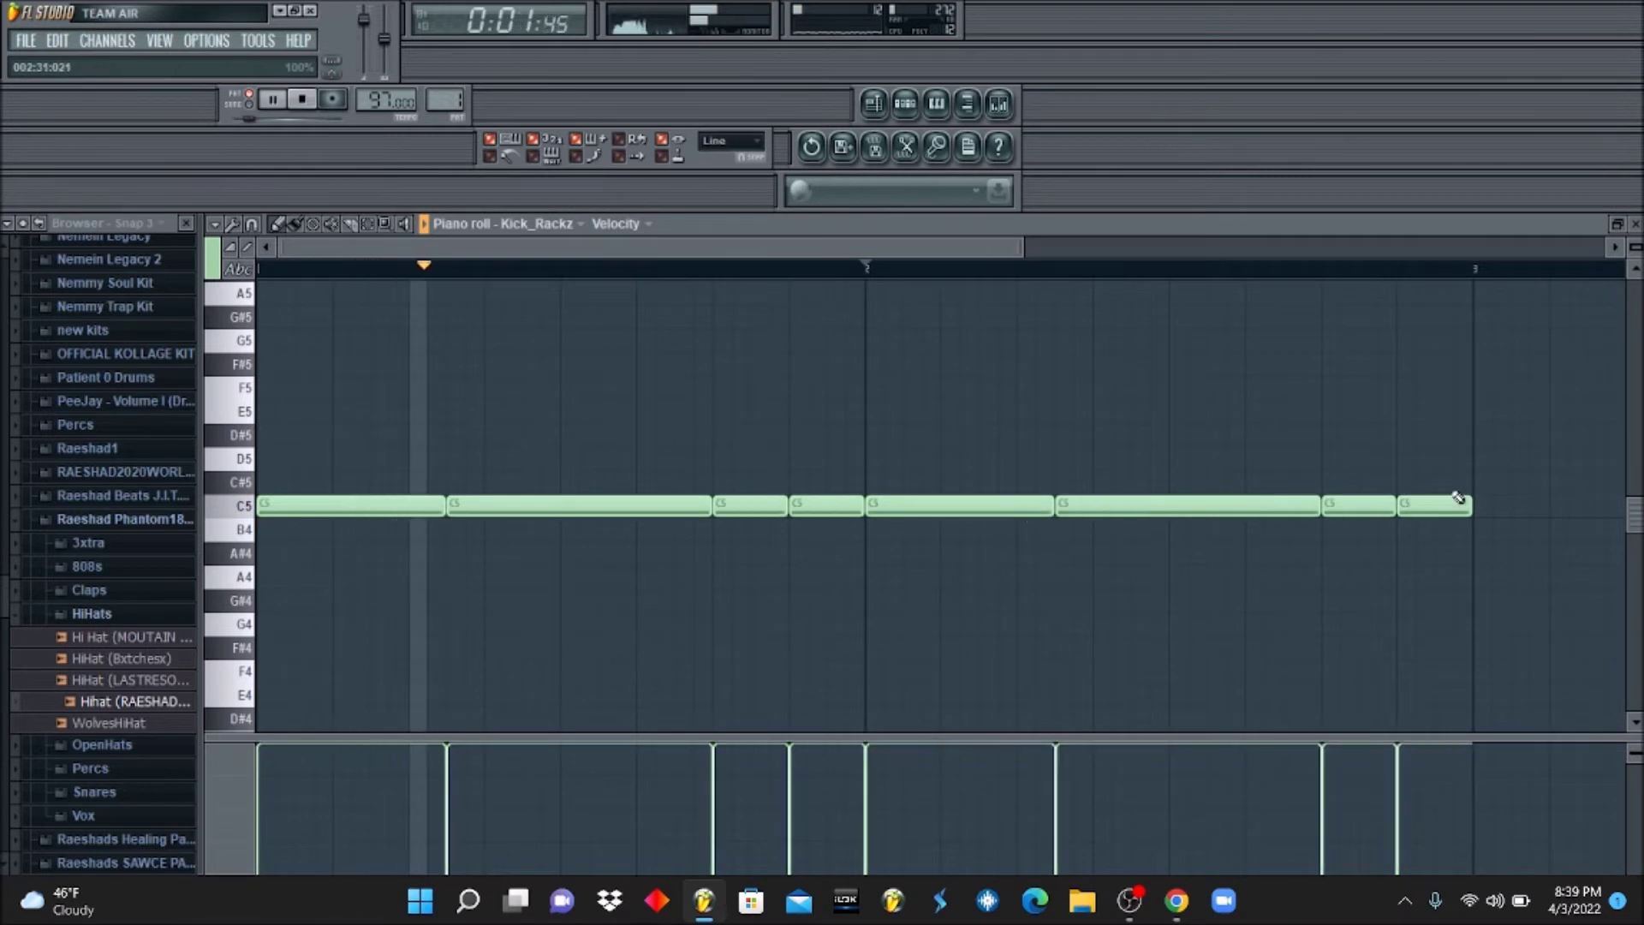
key(shift+d)
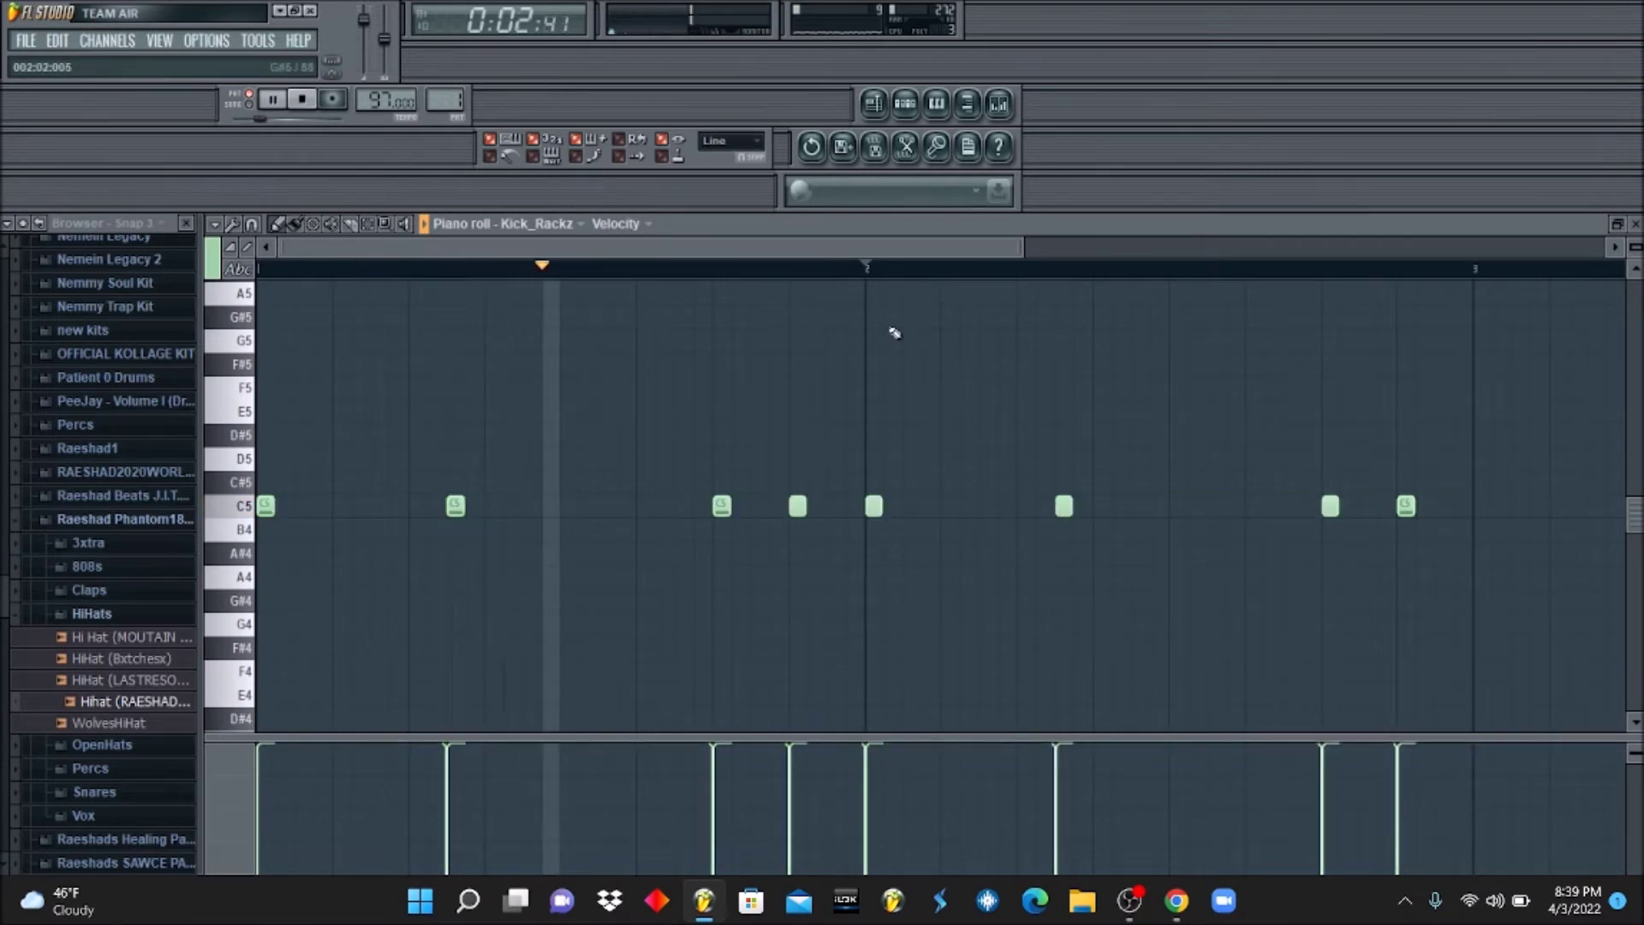
click(936, 104)
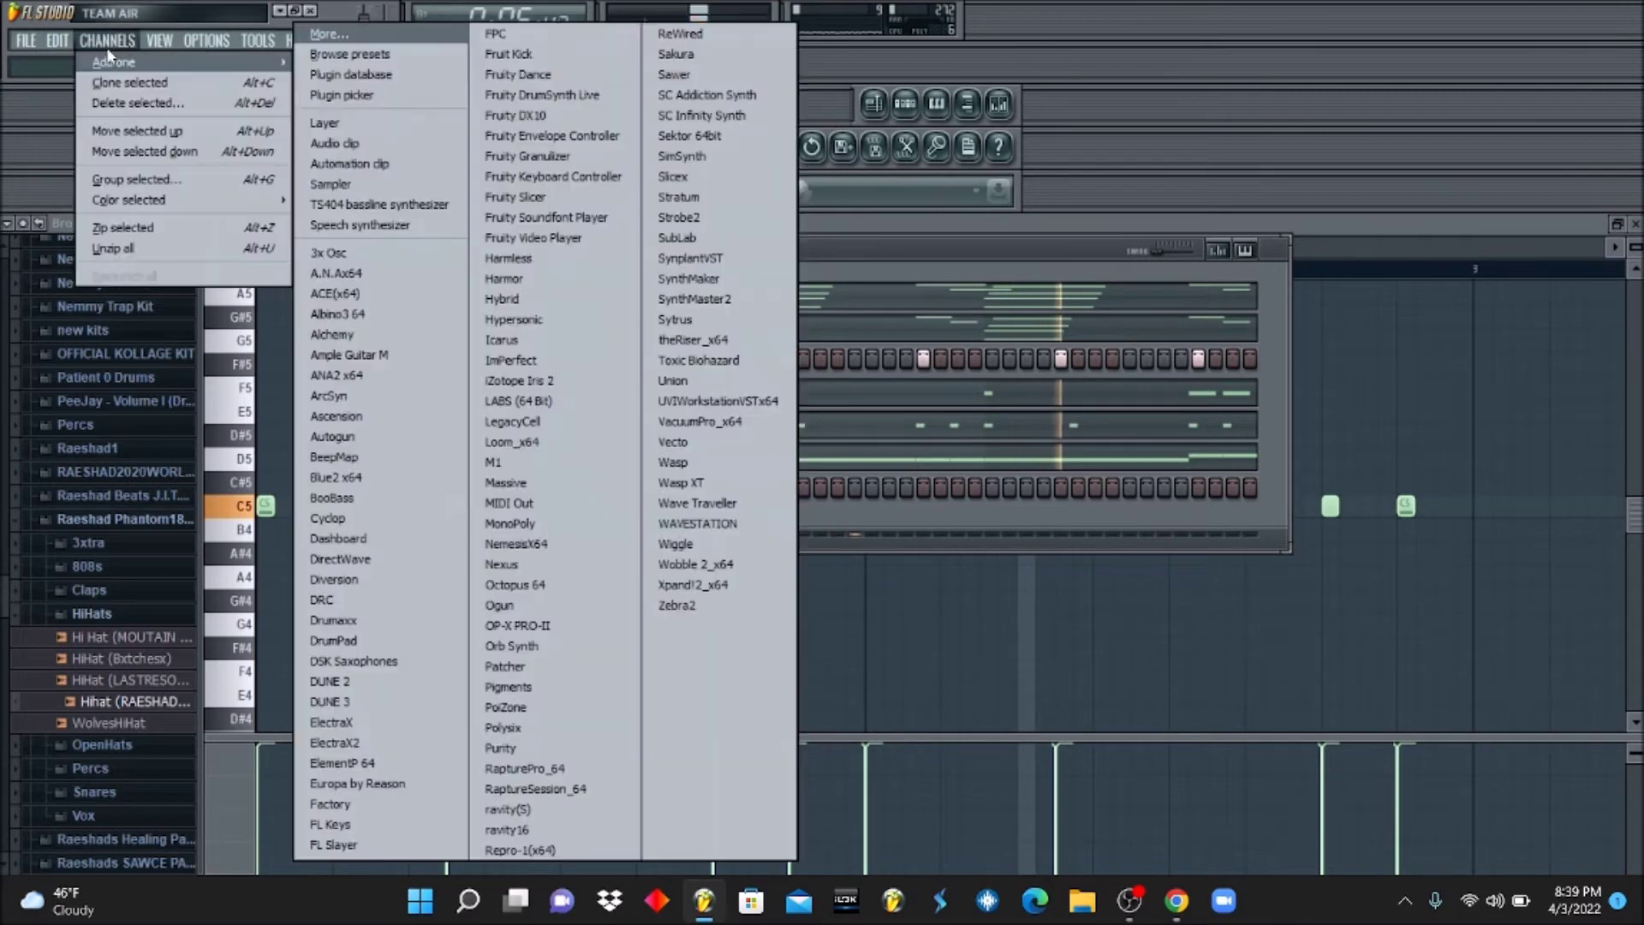
Add a Purity instrument channel and load the Simple Sine preset from its Lead Synth category.
click(107, 41)
mouse_move(114, 62)
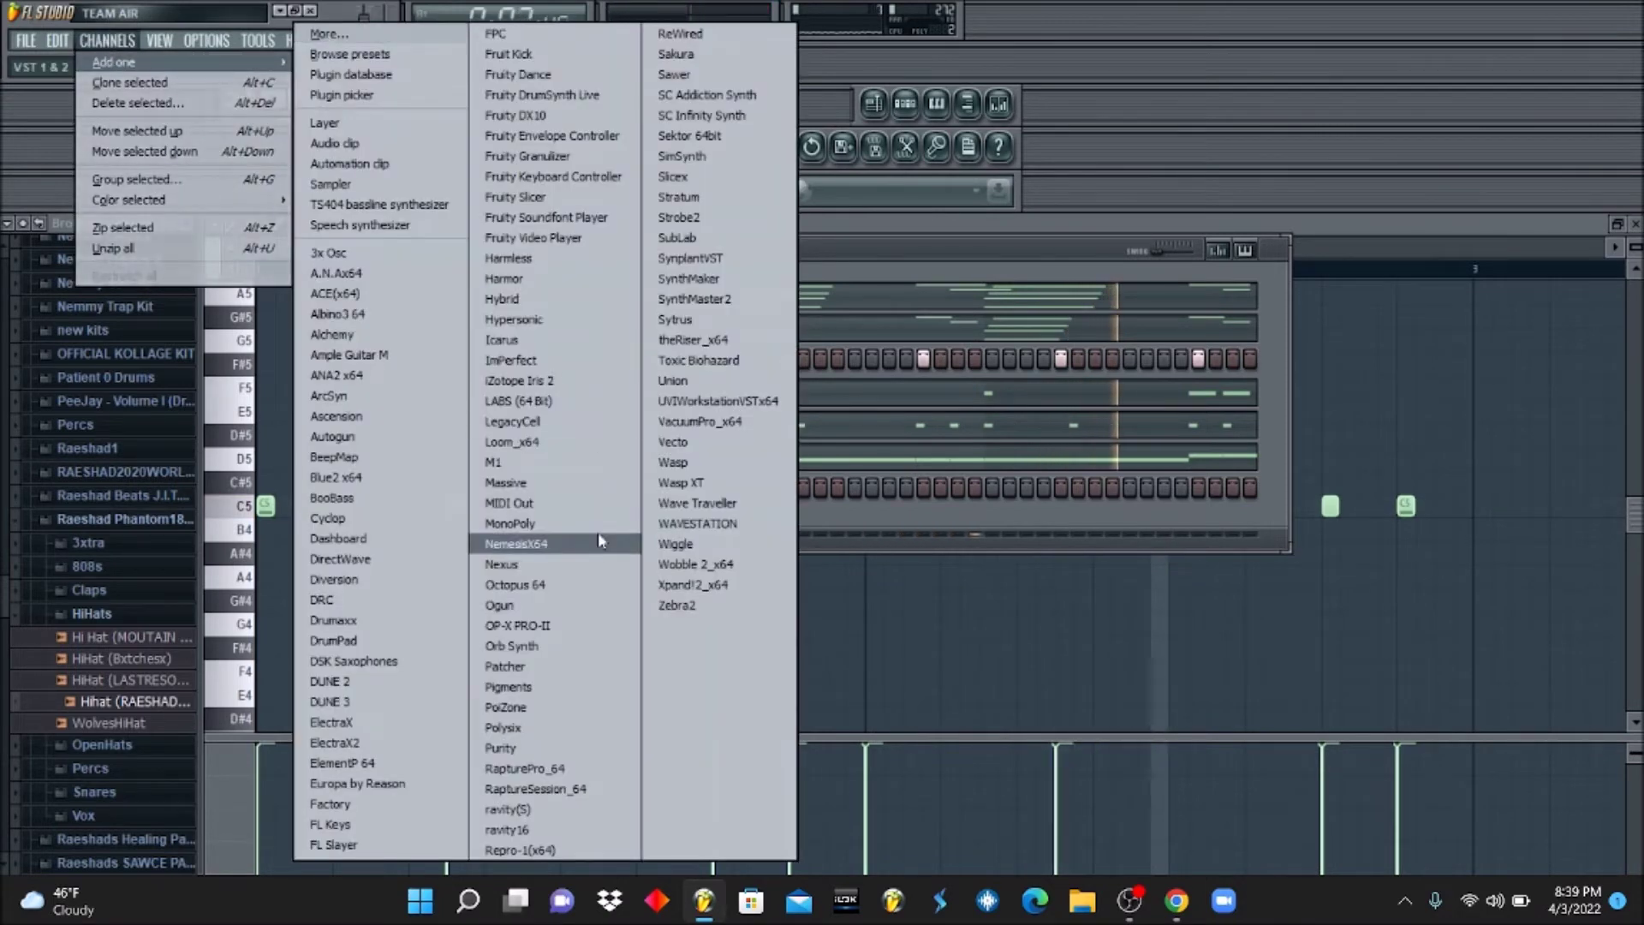
click(530, 750)
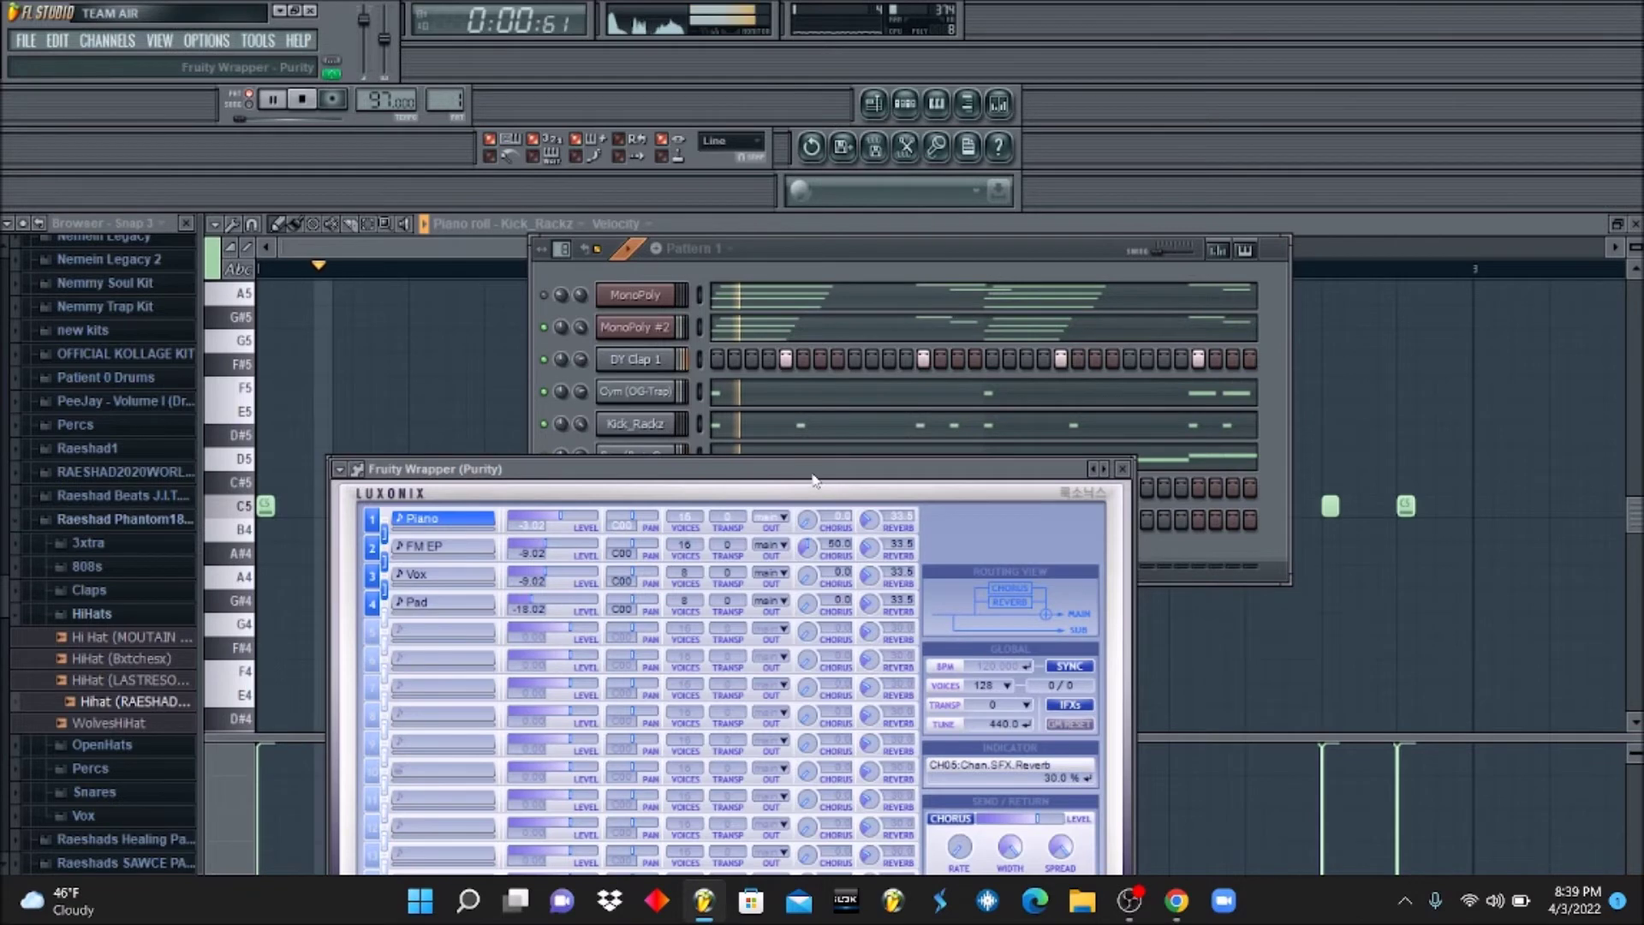
drag(814, 477, 816, 234)
click(862, 769)
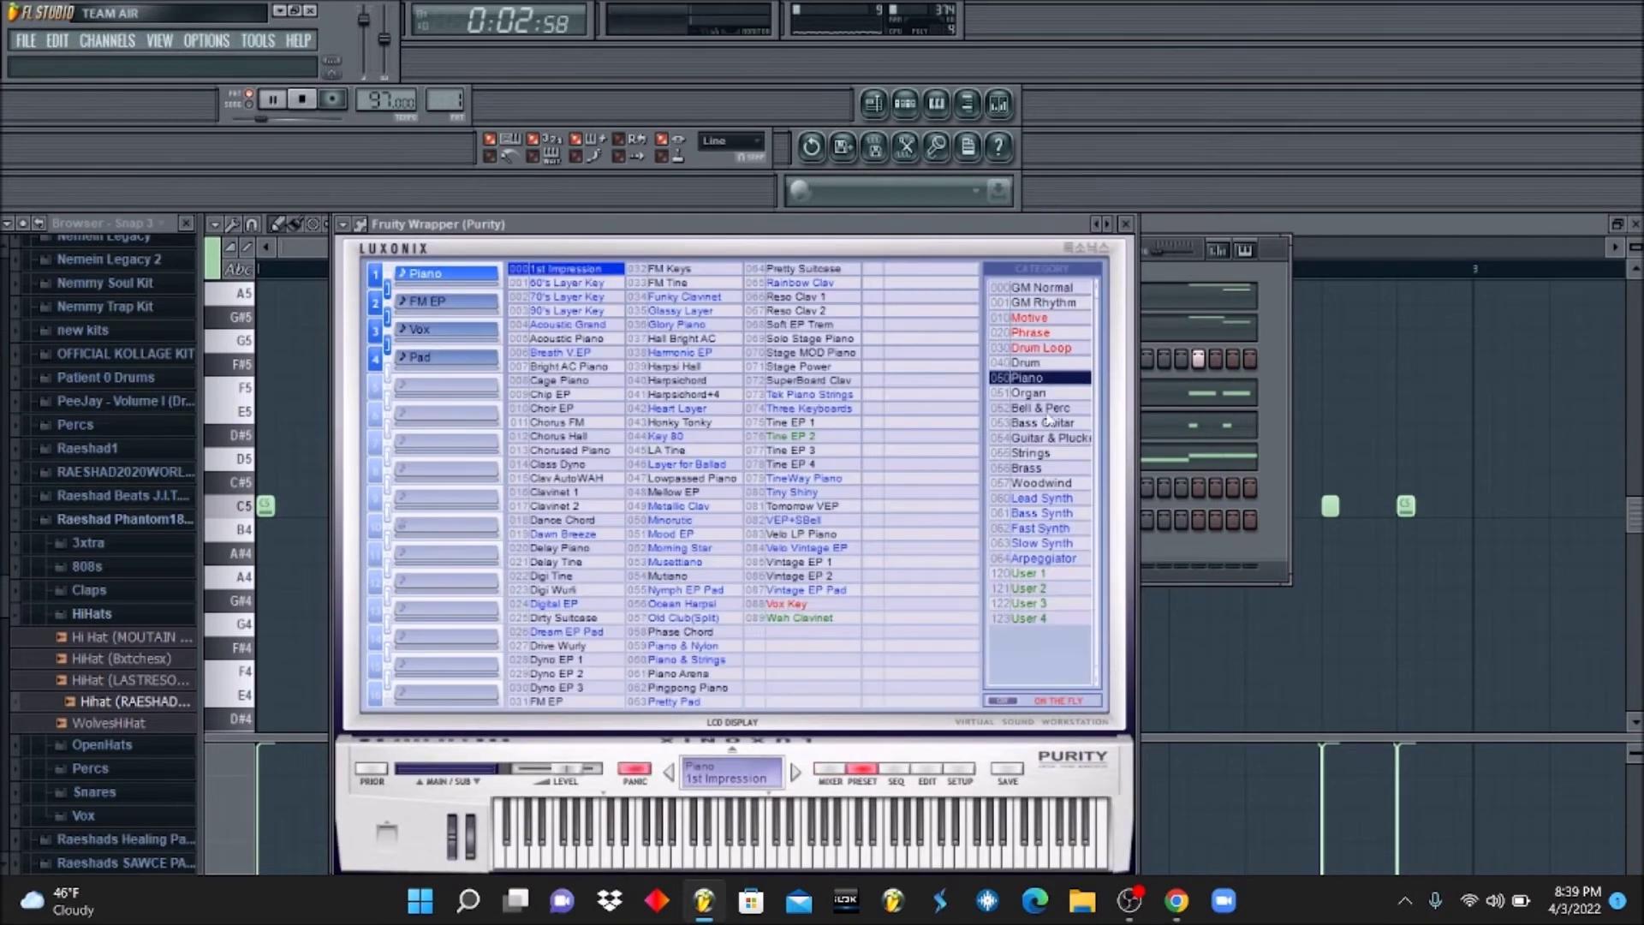
click(1036, 497)
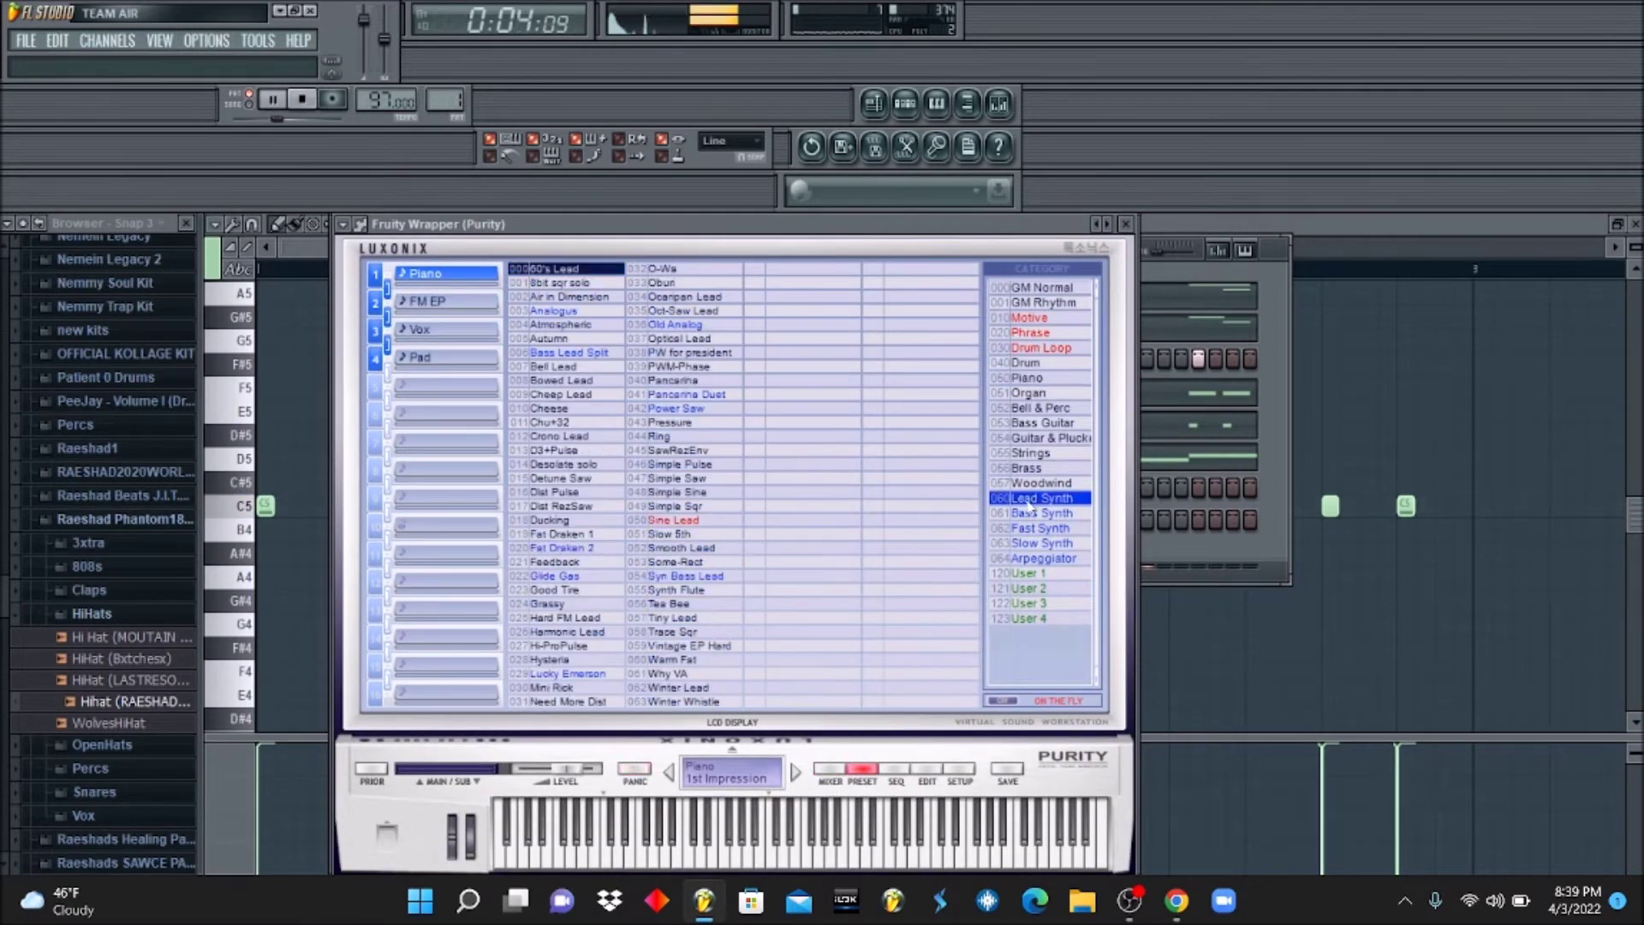
click(690, 493)
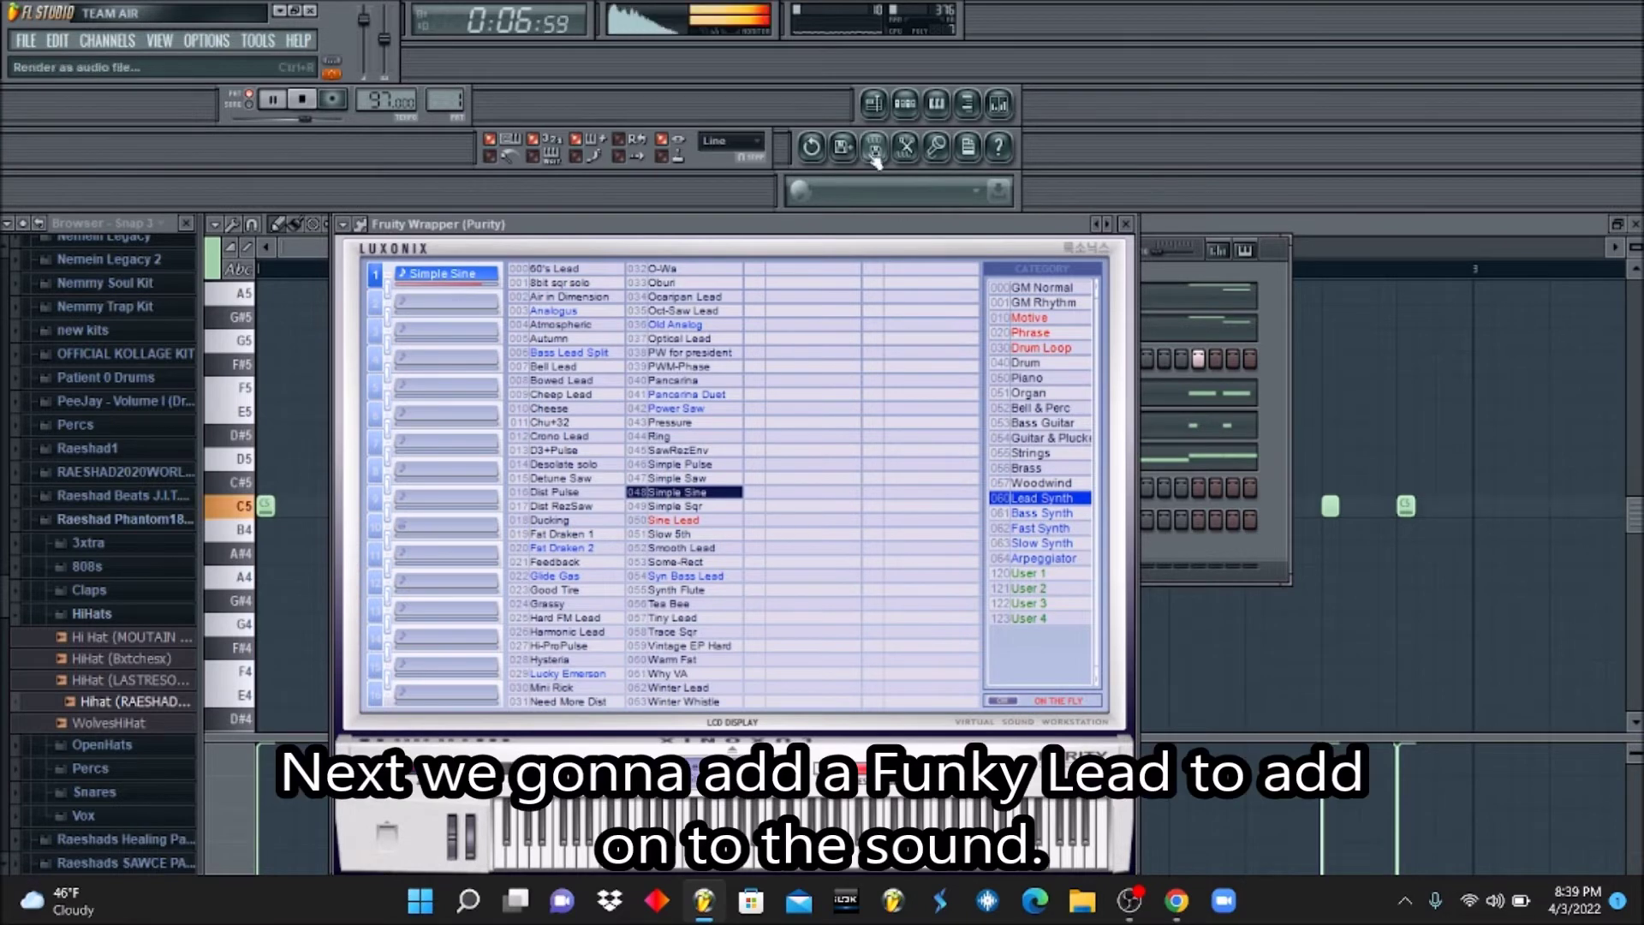
Record a funky lead melody on the Purity channel in Pattern 1, then turn recording off.
click(902, 104)
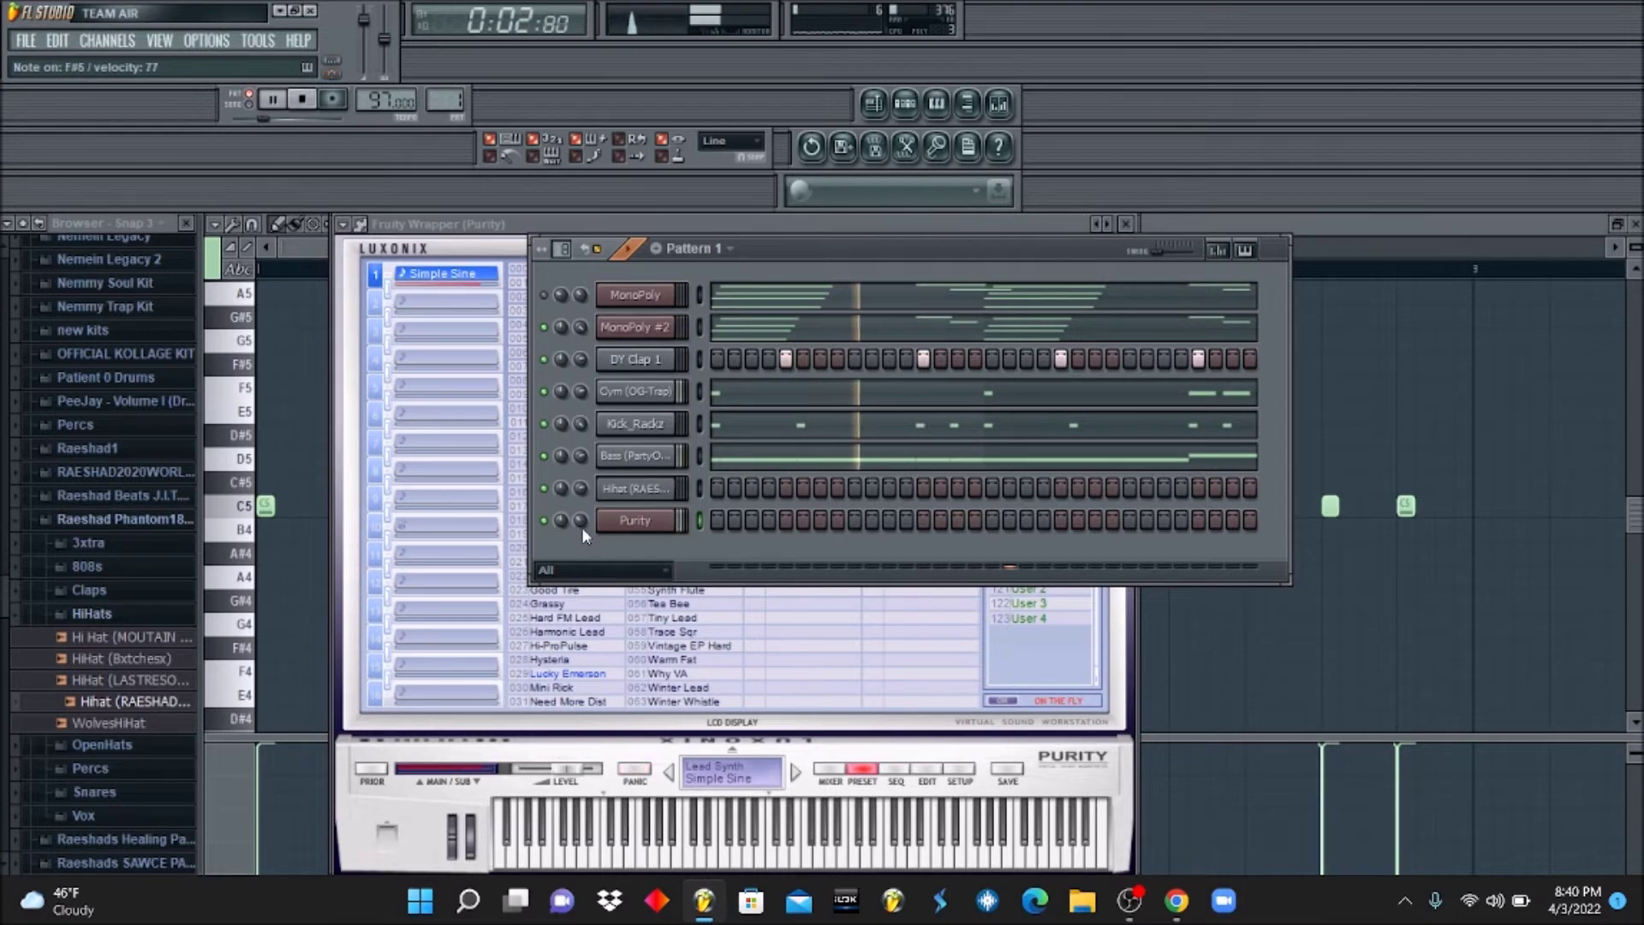
click(224, 41)
key(ctrl+z)
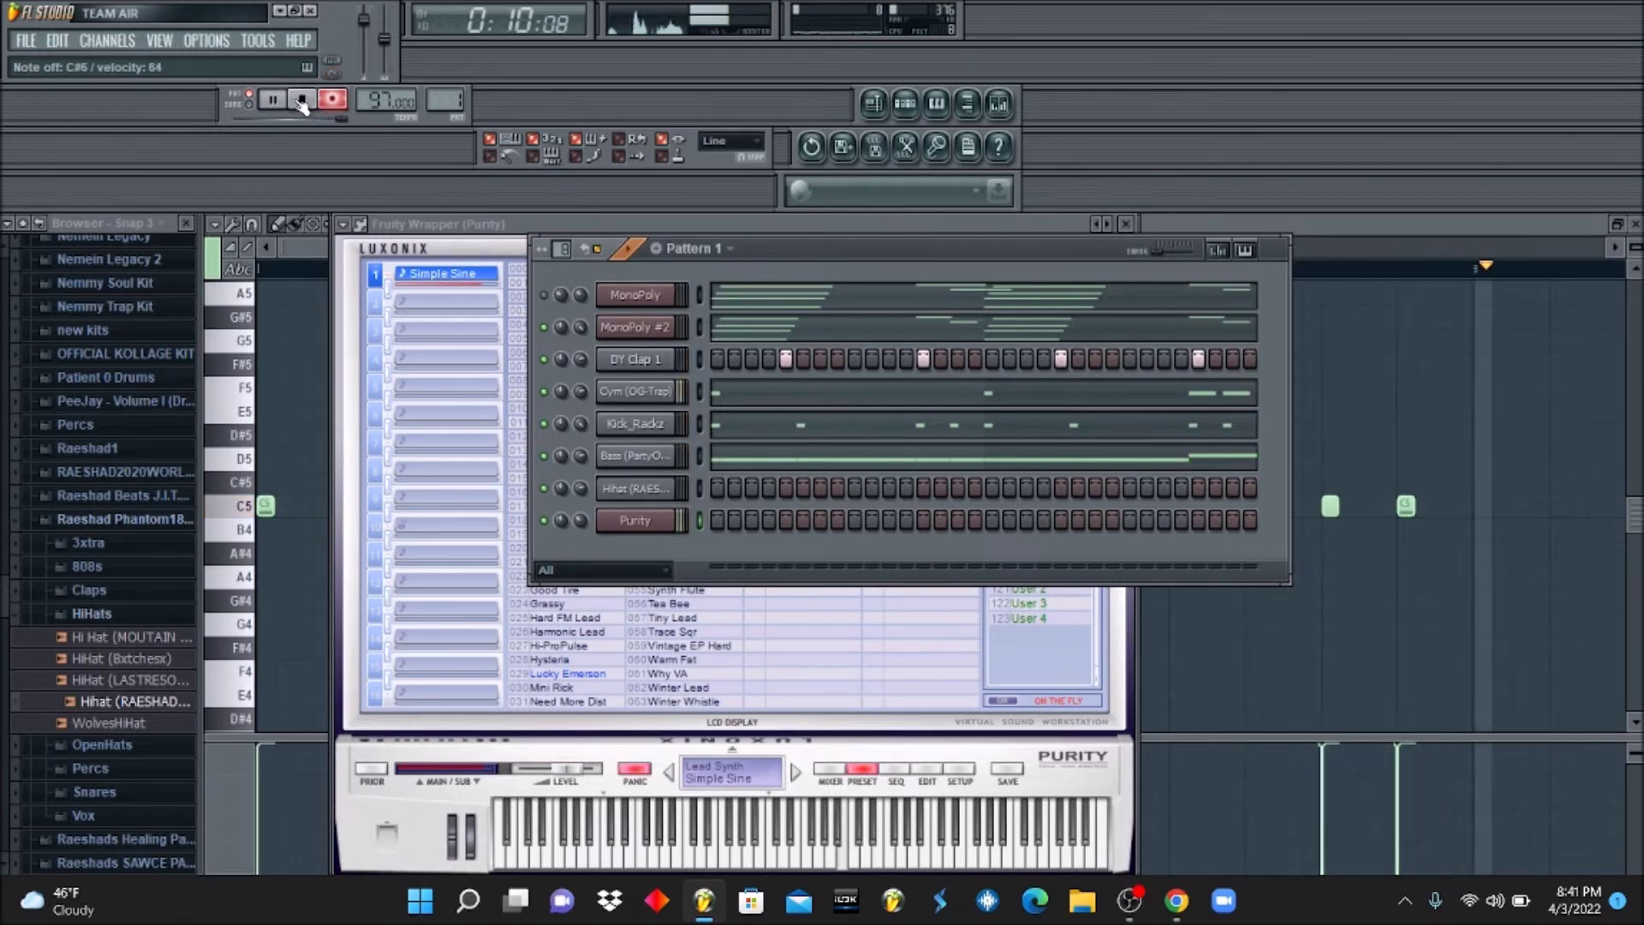
click(345, 100)
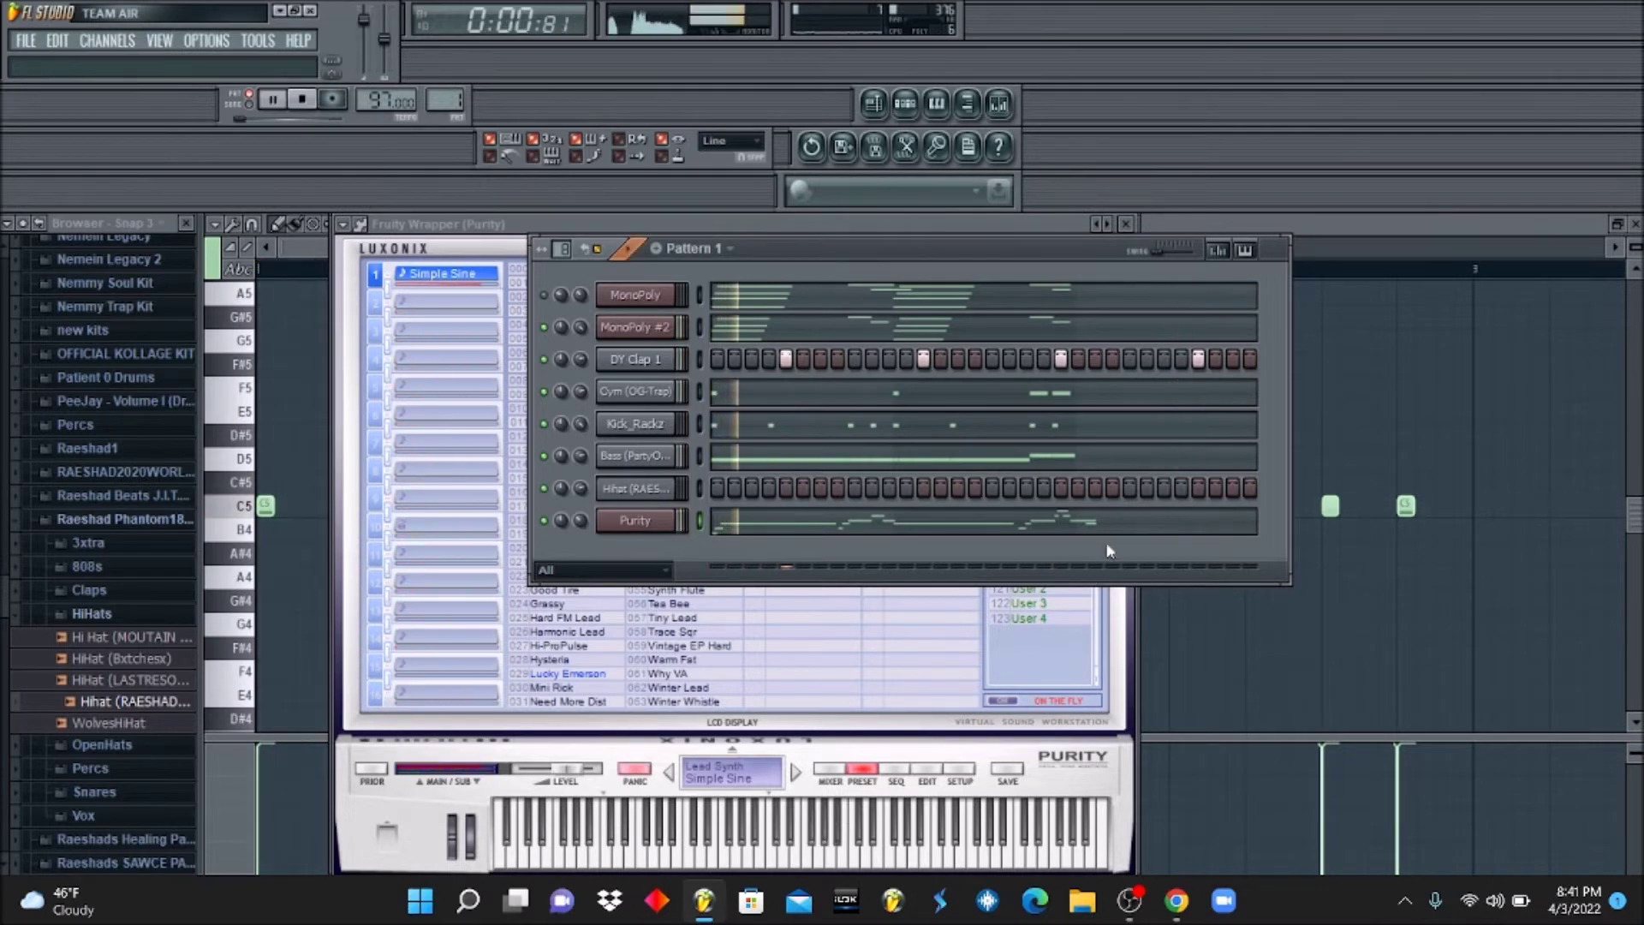
In the Purity piano roll, delete the final A#5 note and shorten the last B5 note to end at the bar 3 line.
key(F7)
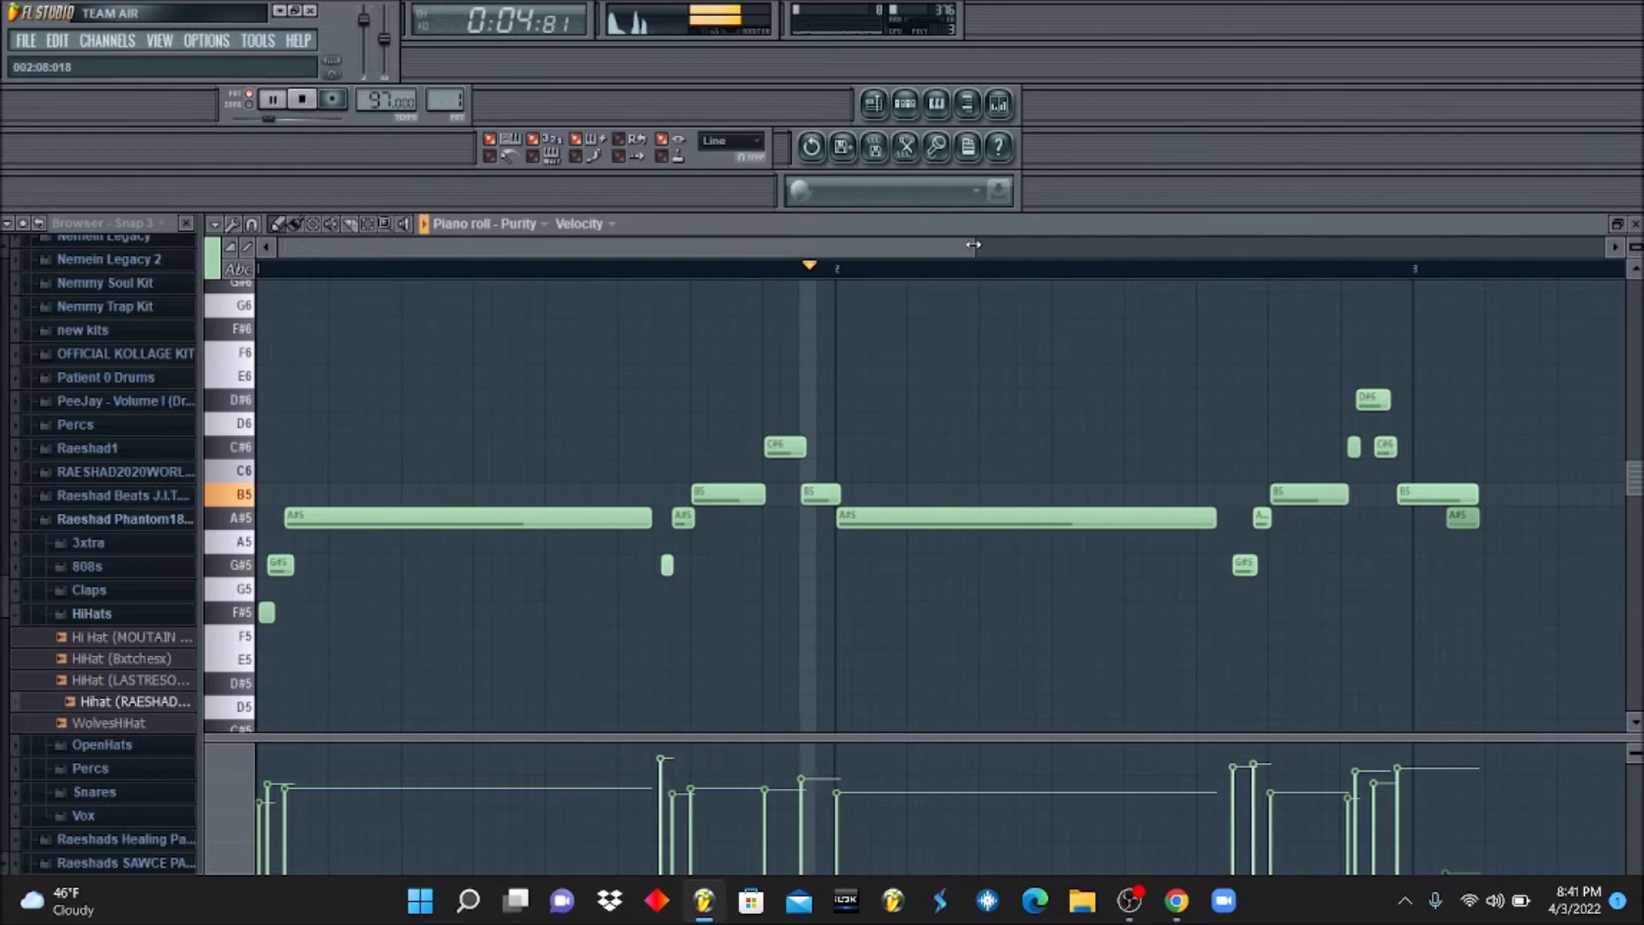
drag(981, 250, 1122, 250)
right_click(1254, 517)
drag(1224, 501, 1211, 490)
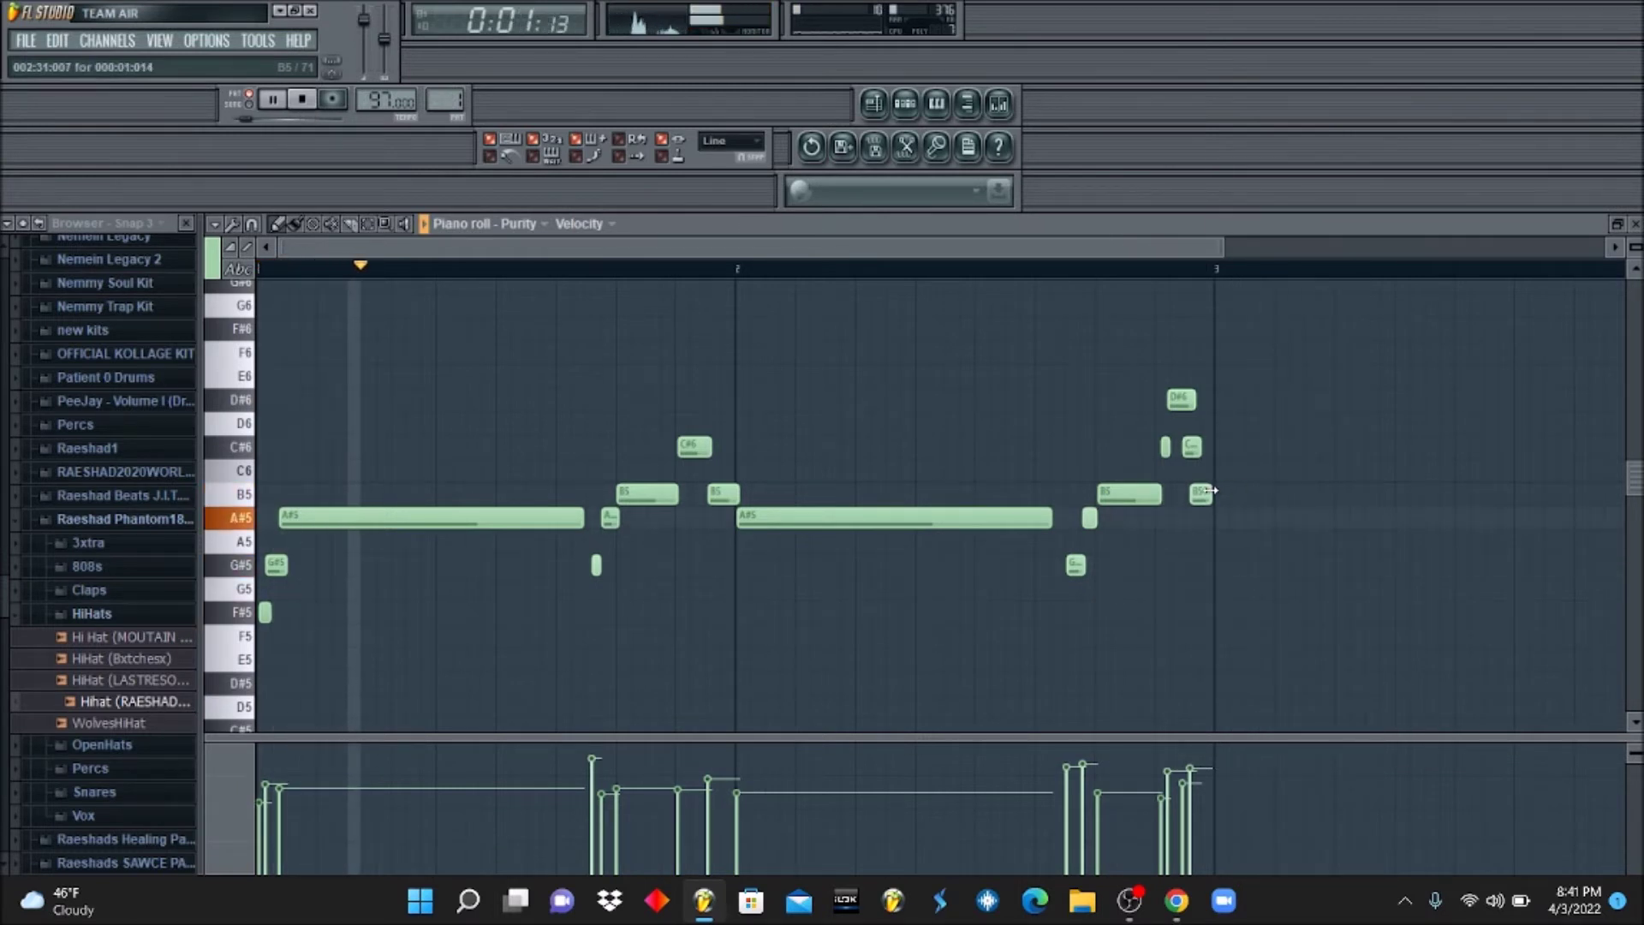
Fill the Hihat channel with a hit on each 2 steps.
click(906, 103)
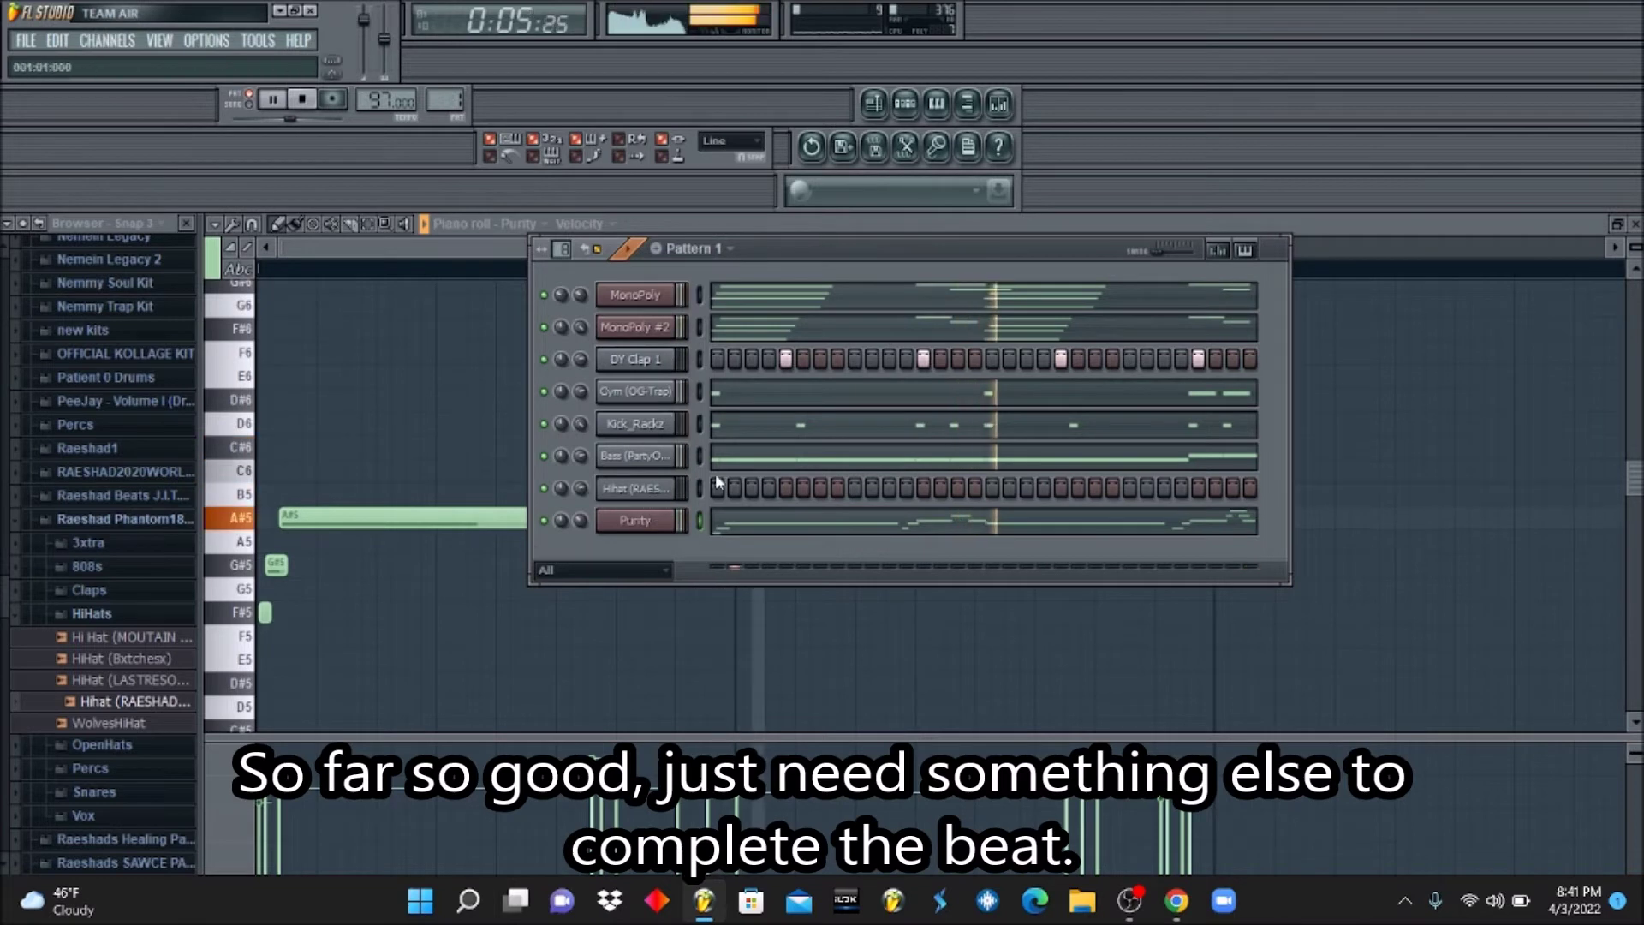
right_click(675, 481)
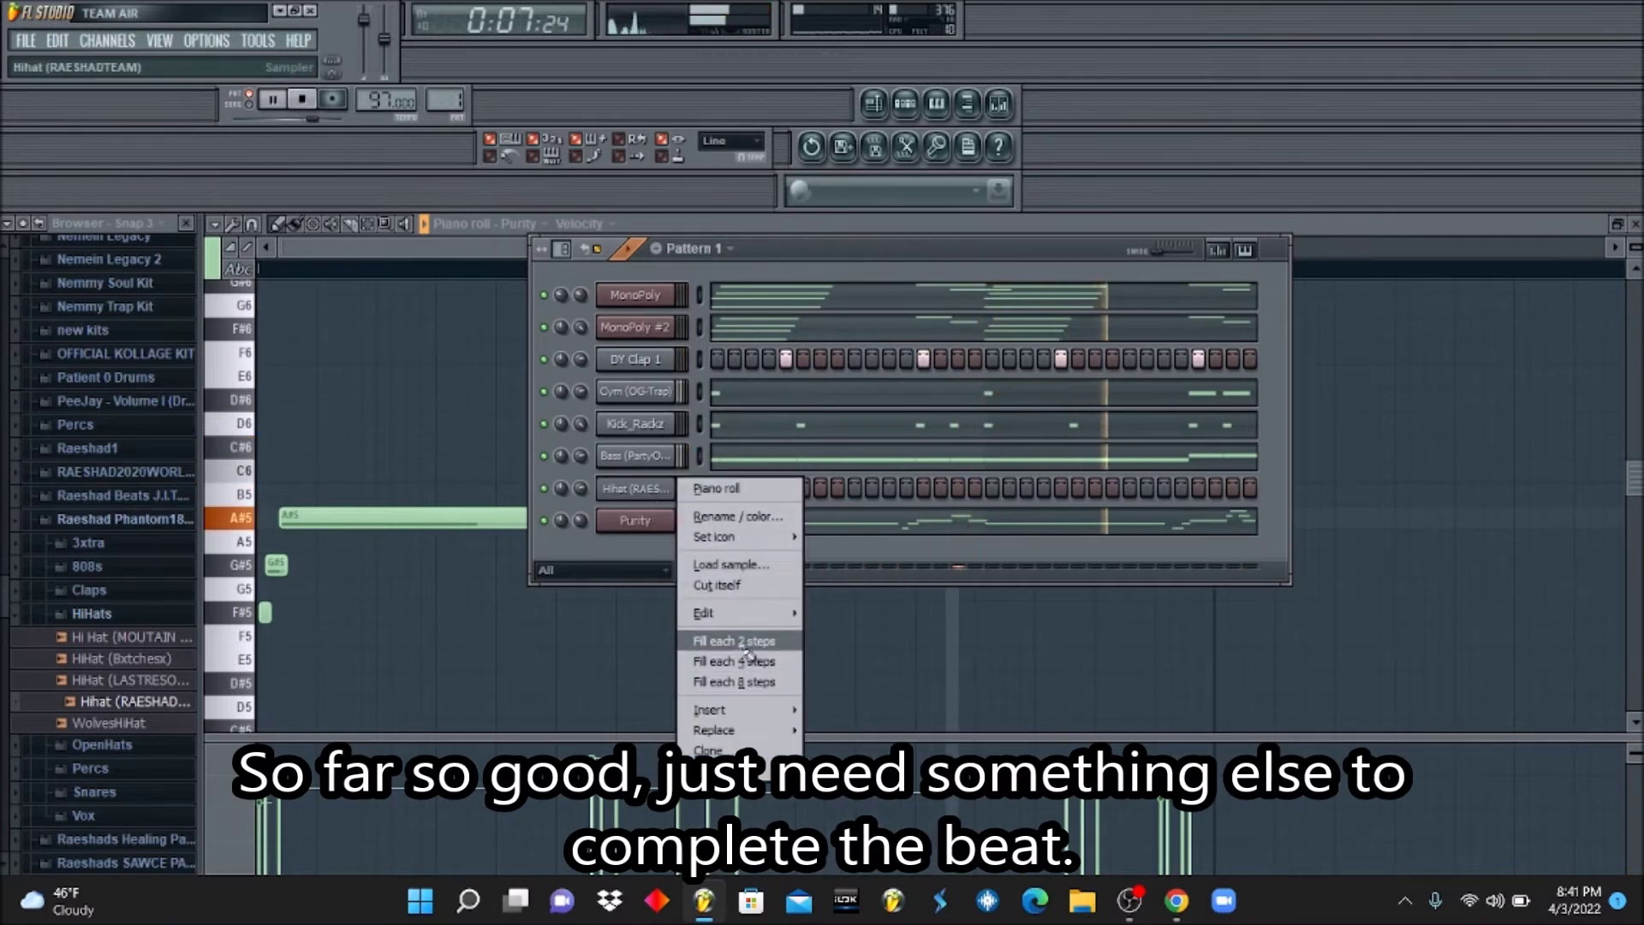
click(736, 642)
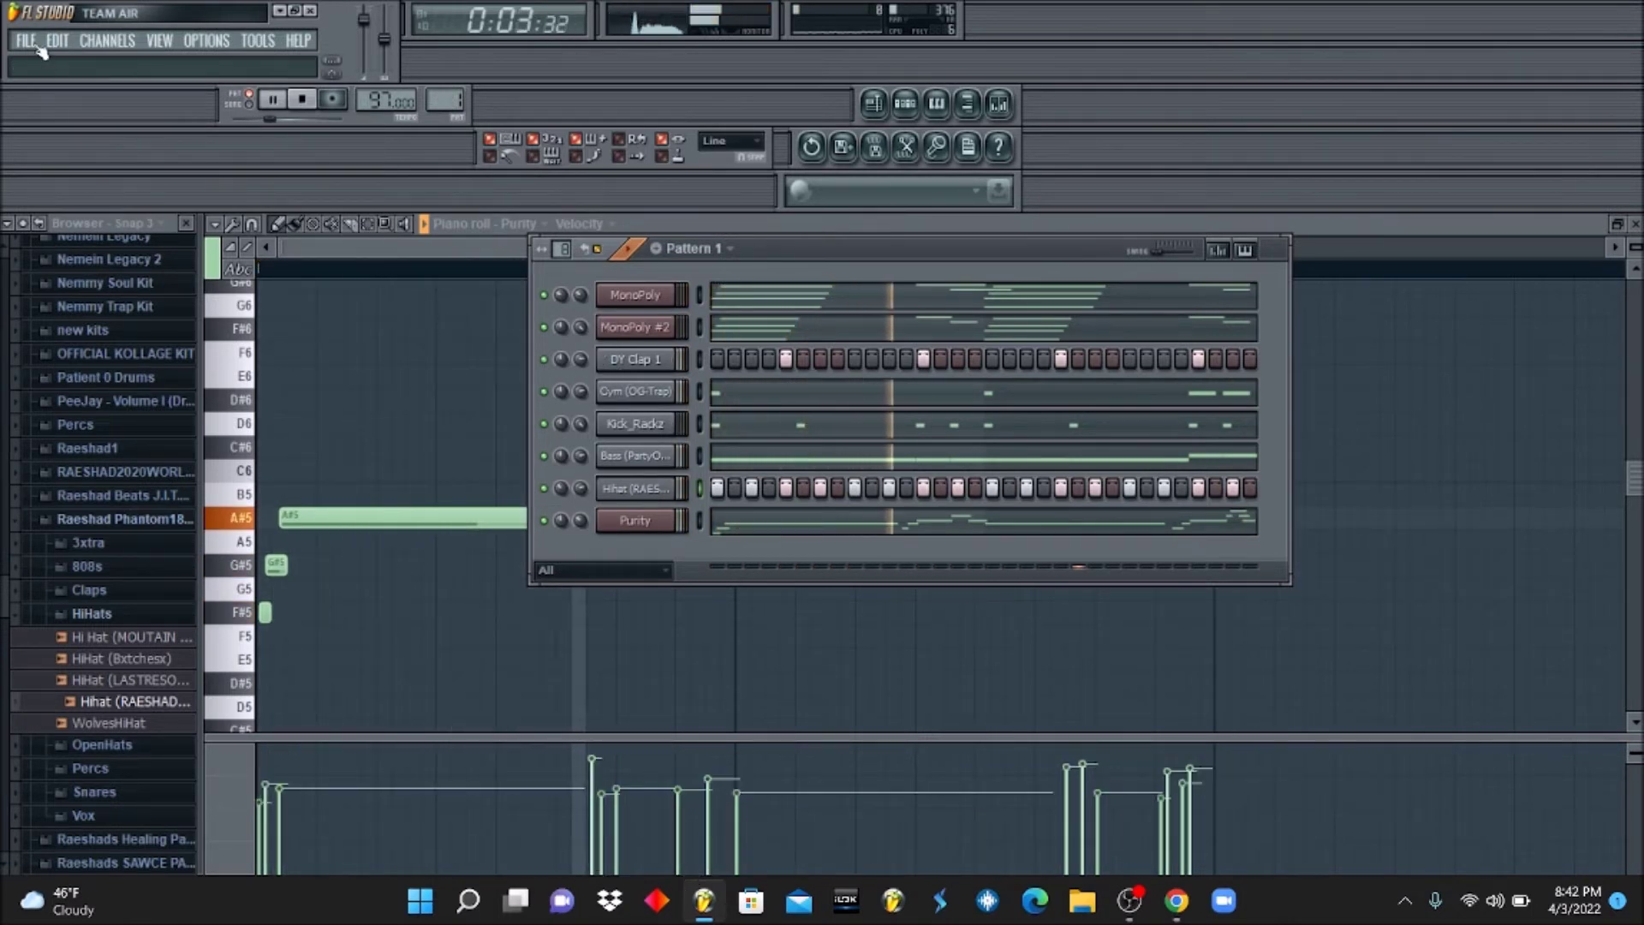
Add a Nexus instrument channel and load the PN Ballad Epiano 3 preset from its Piano category.
click(101, 40)
mouse_move(115, 62)
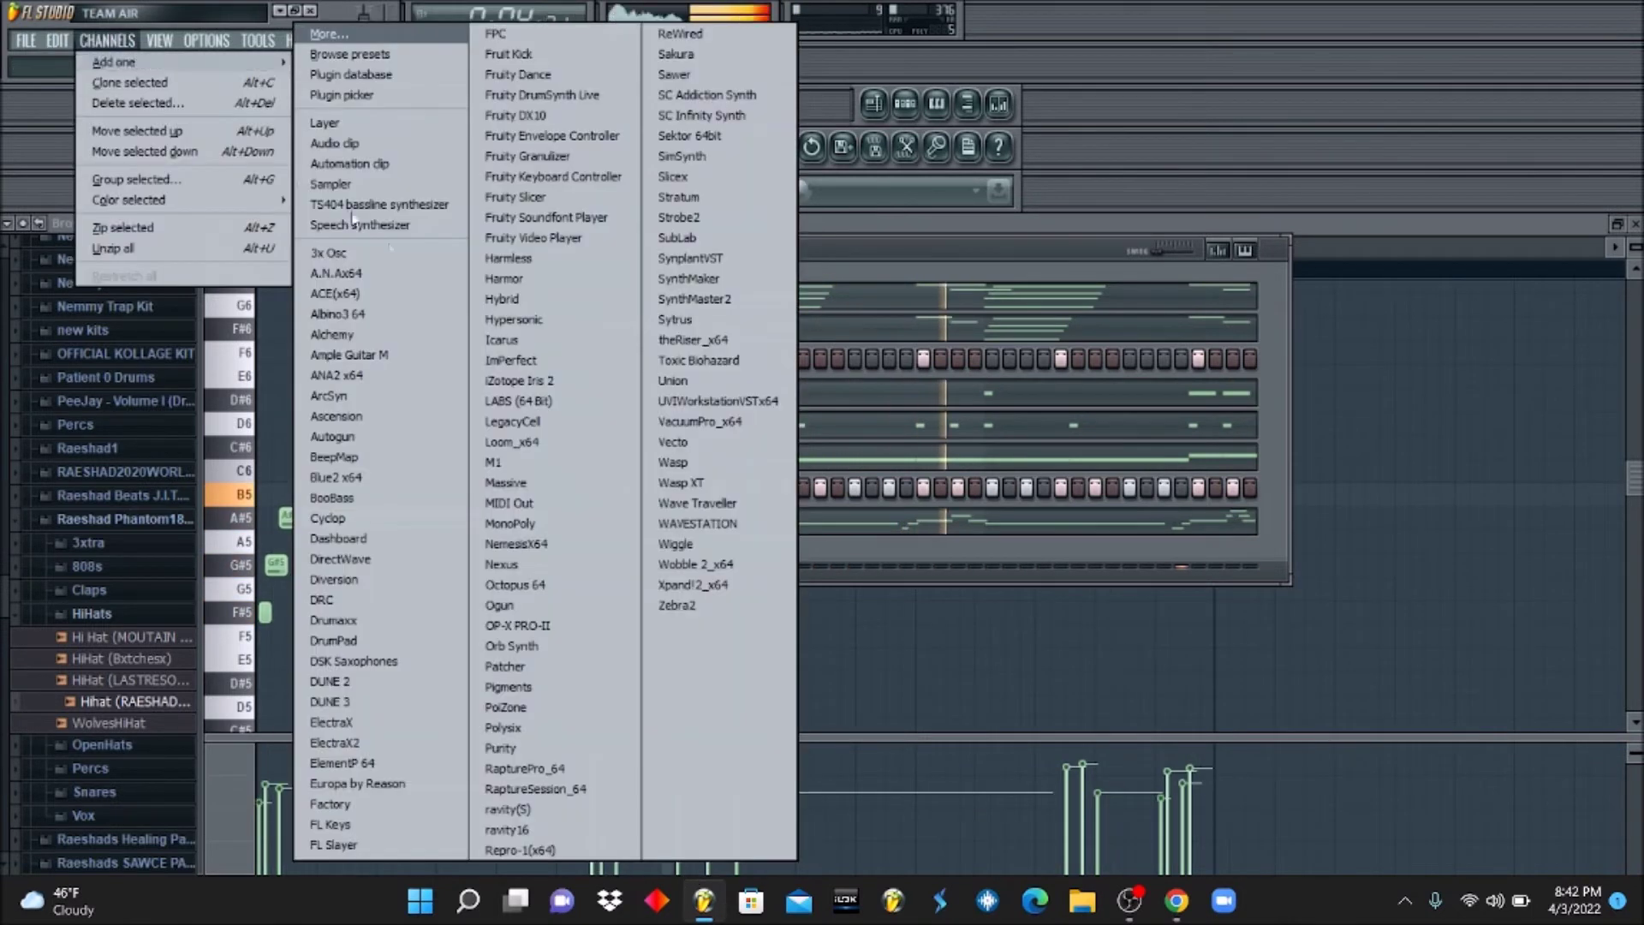
click(549, 565)
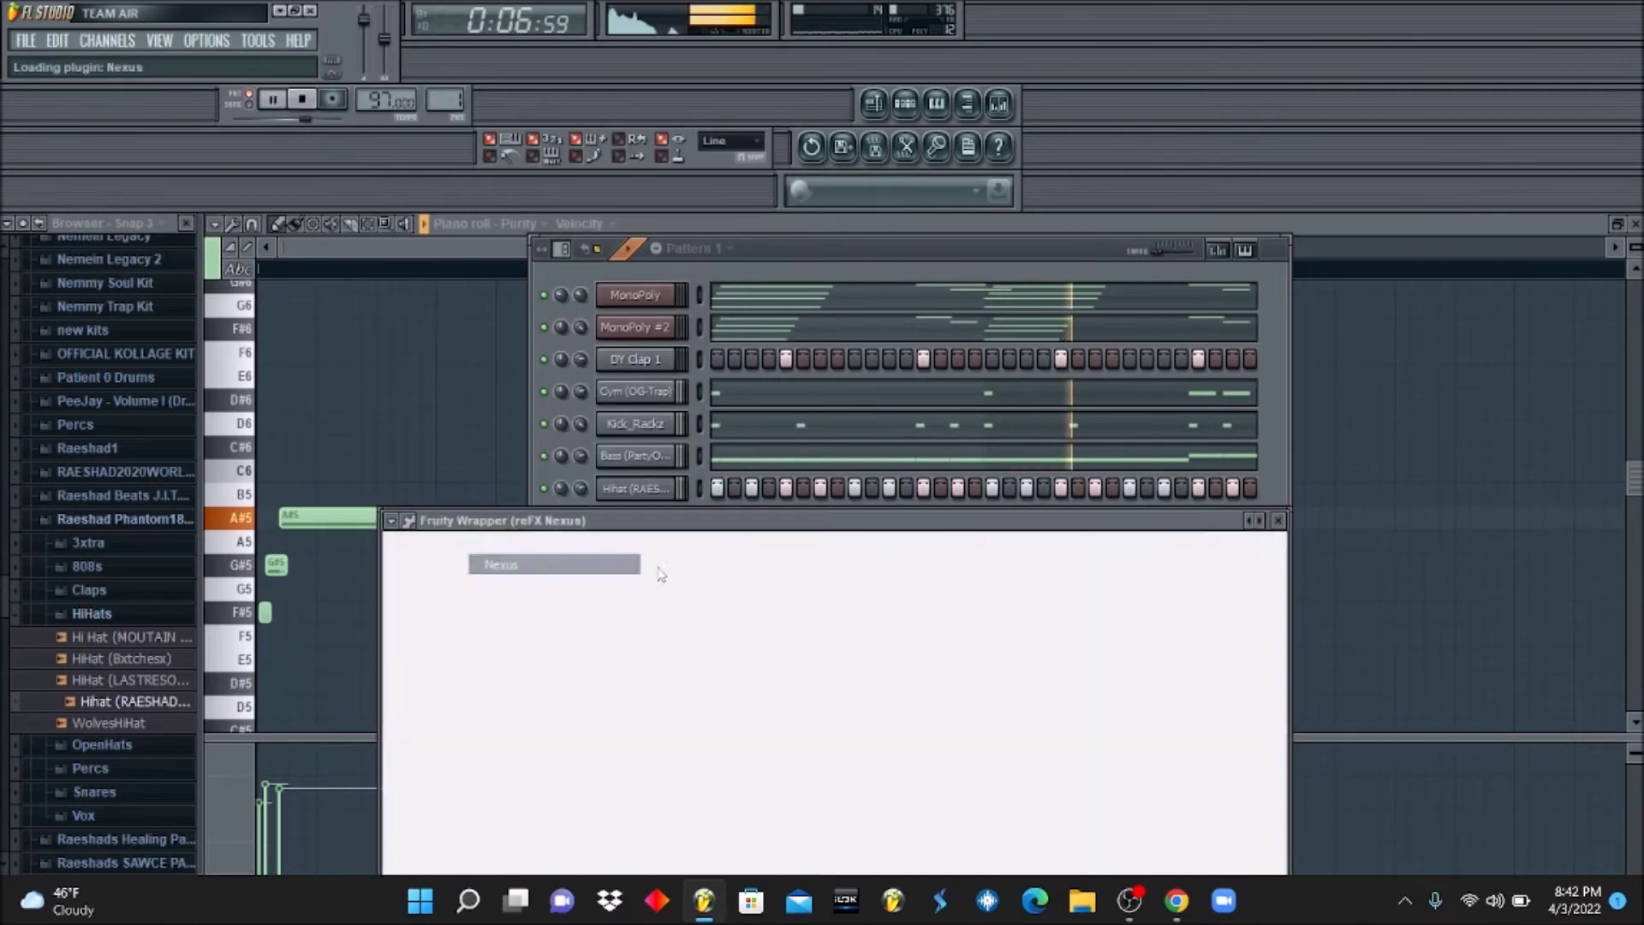
drag(724, 537, 704, 431)
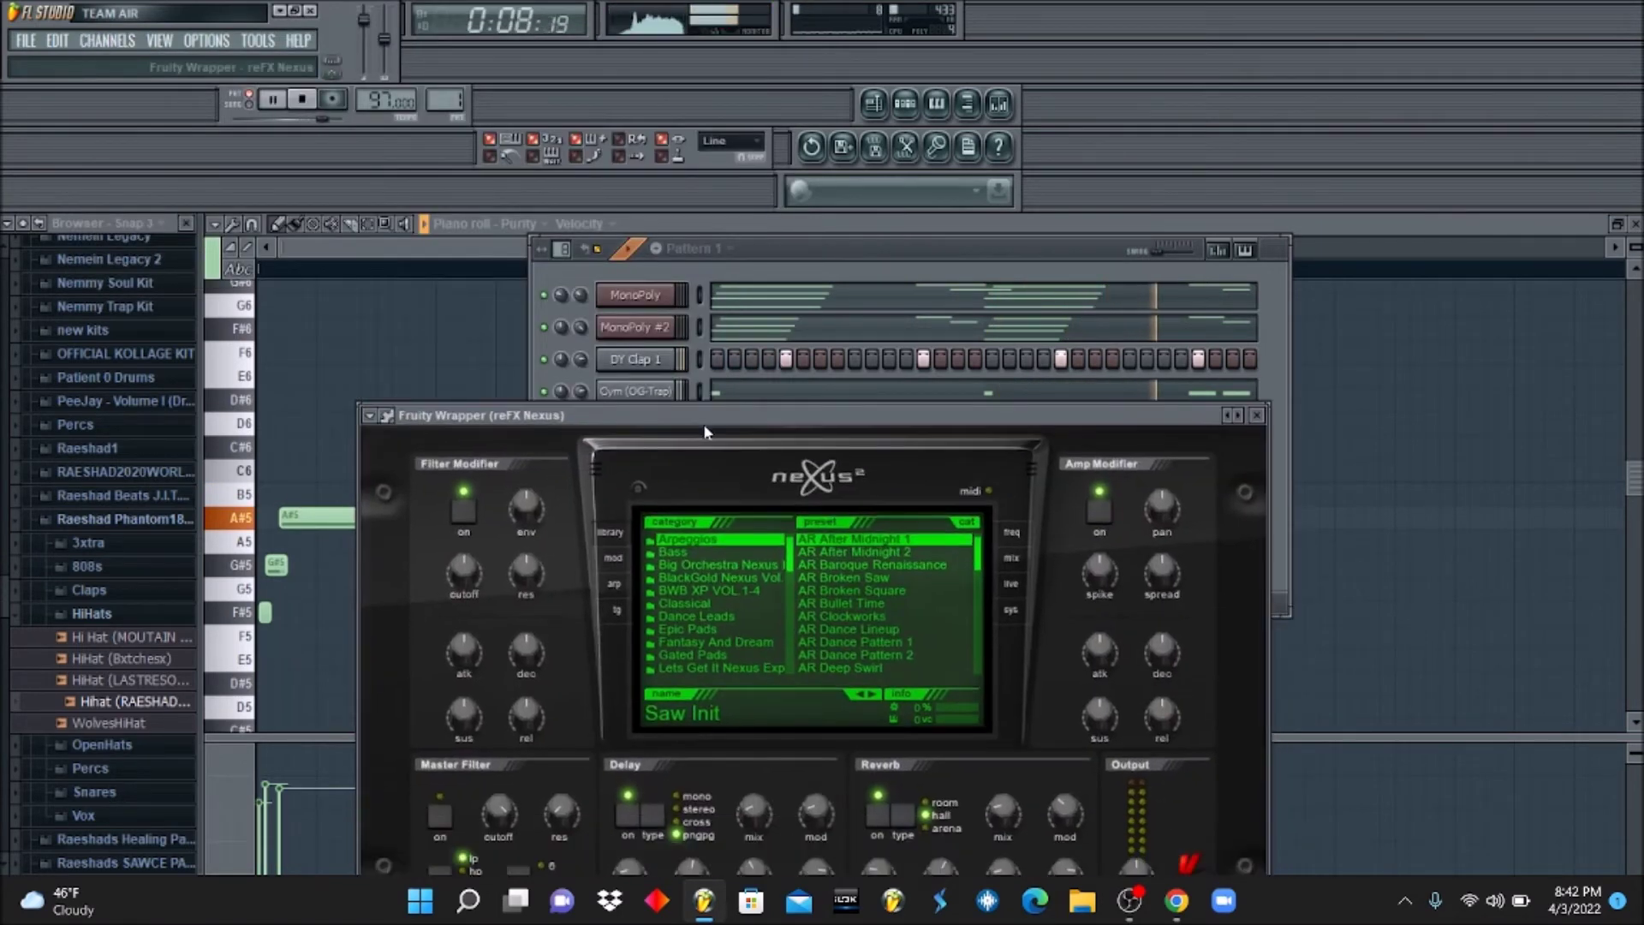
click(784, 565)
mouse_move(787, 564)
mouse_down()
mouse_move(790, 623)
mouse_move(786, 588)
mouse_up()
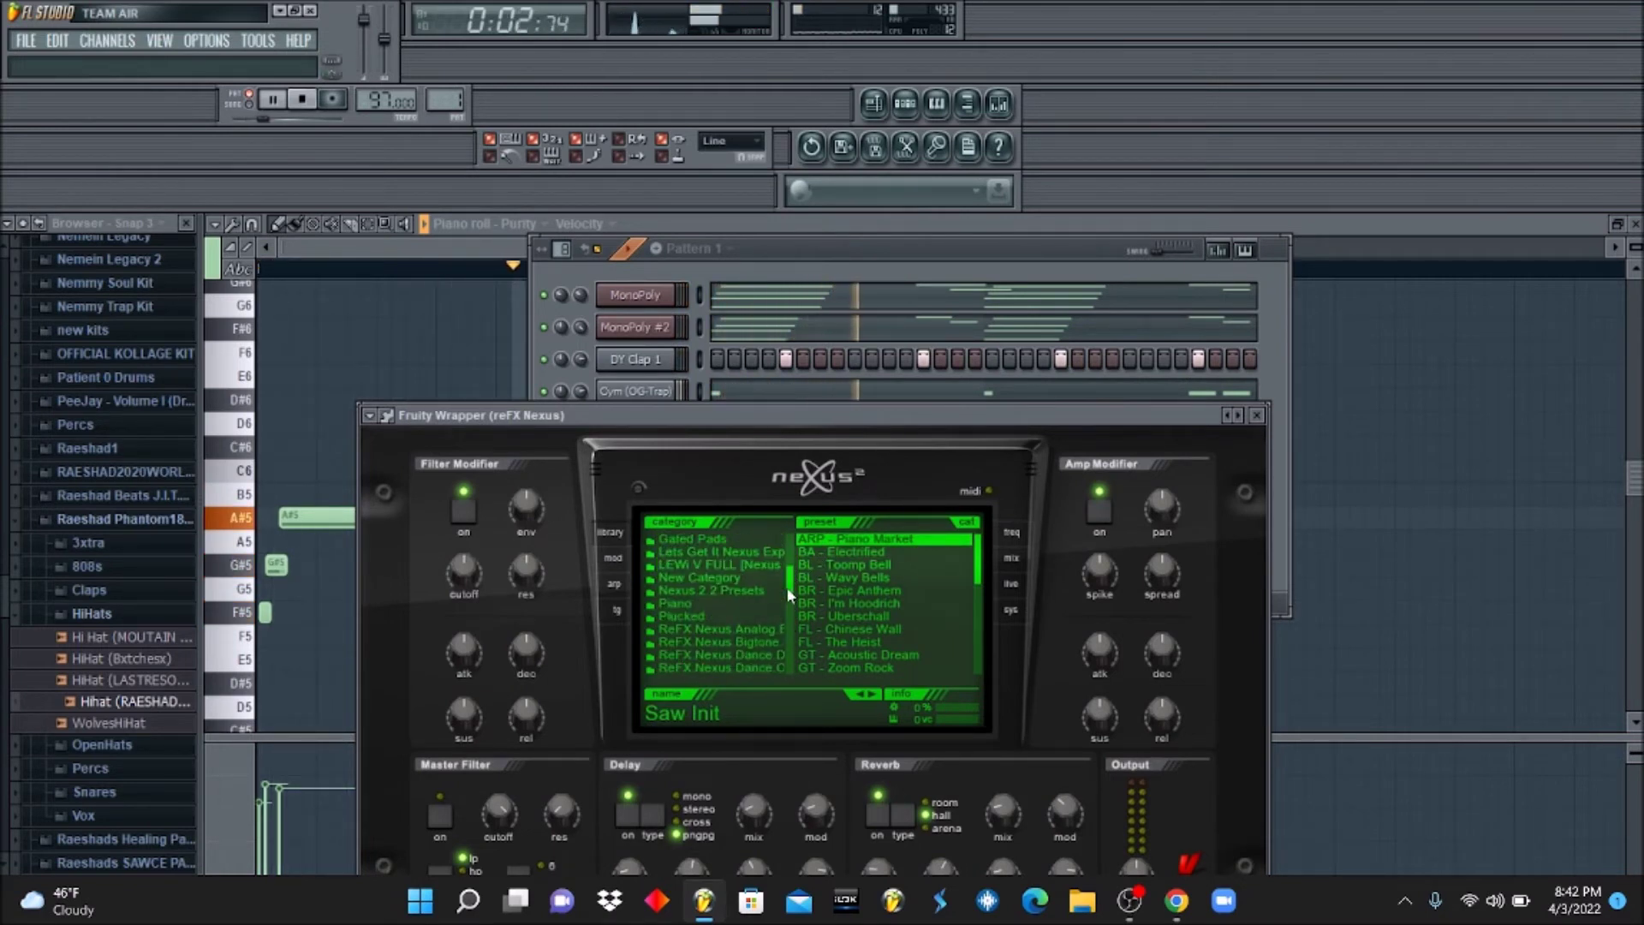
click(741, 604)
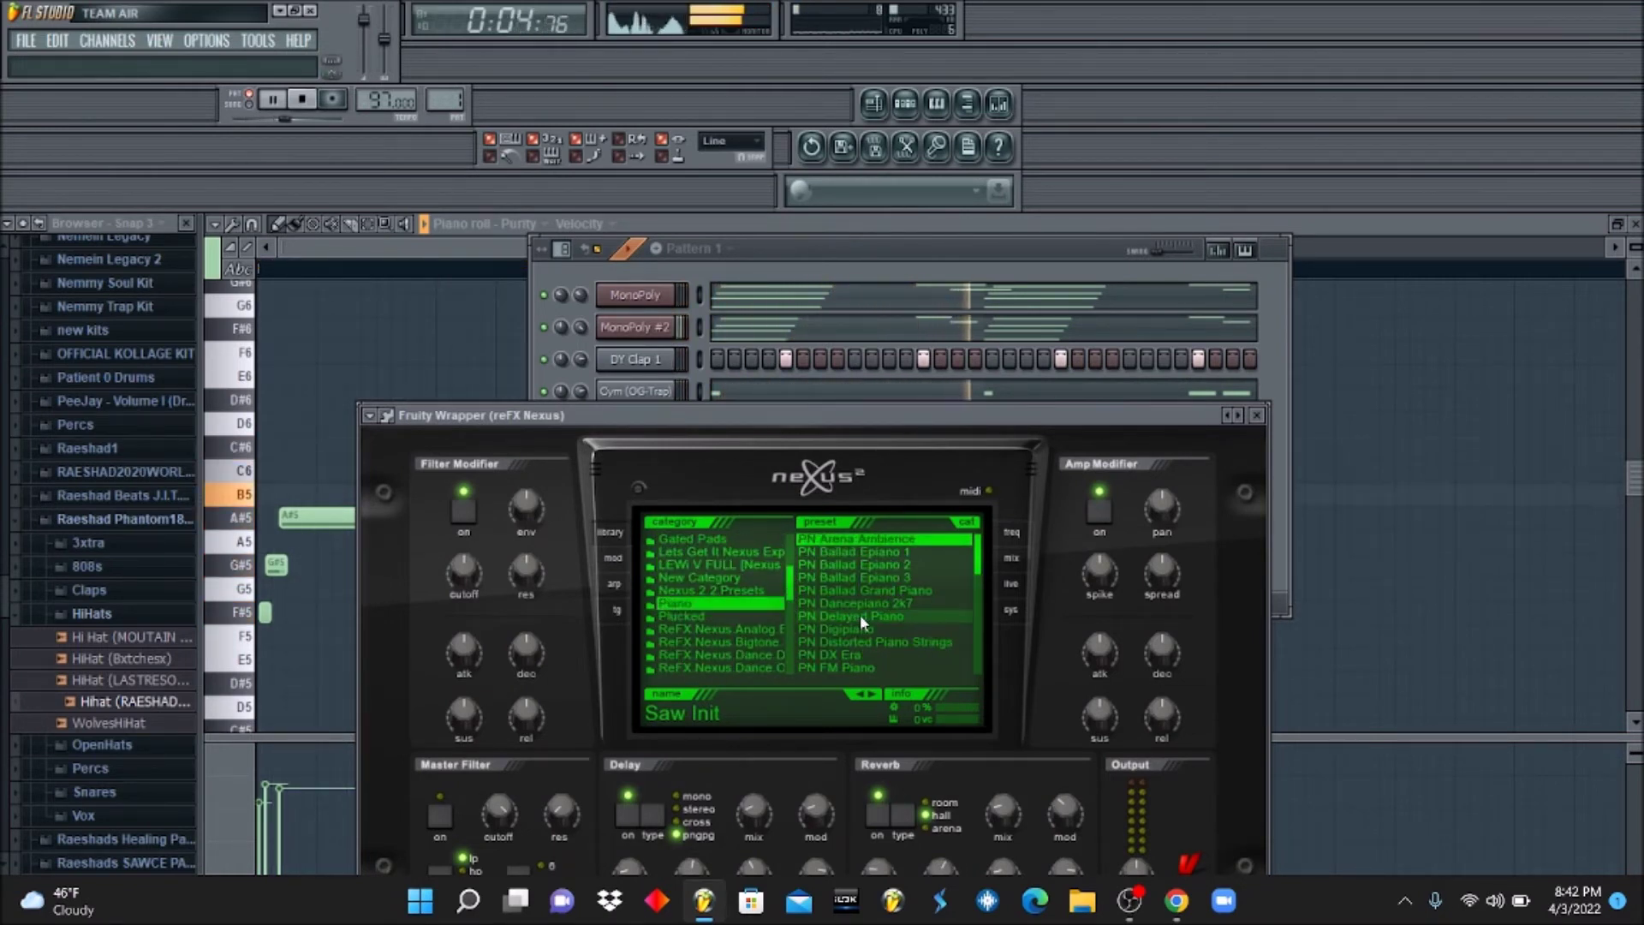
click(868, 578)
Mute every channel except MonoPoly, MonoPoly #2 and Purity, and stop playback.
click(788, 243)
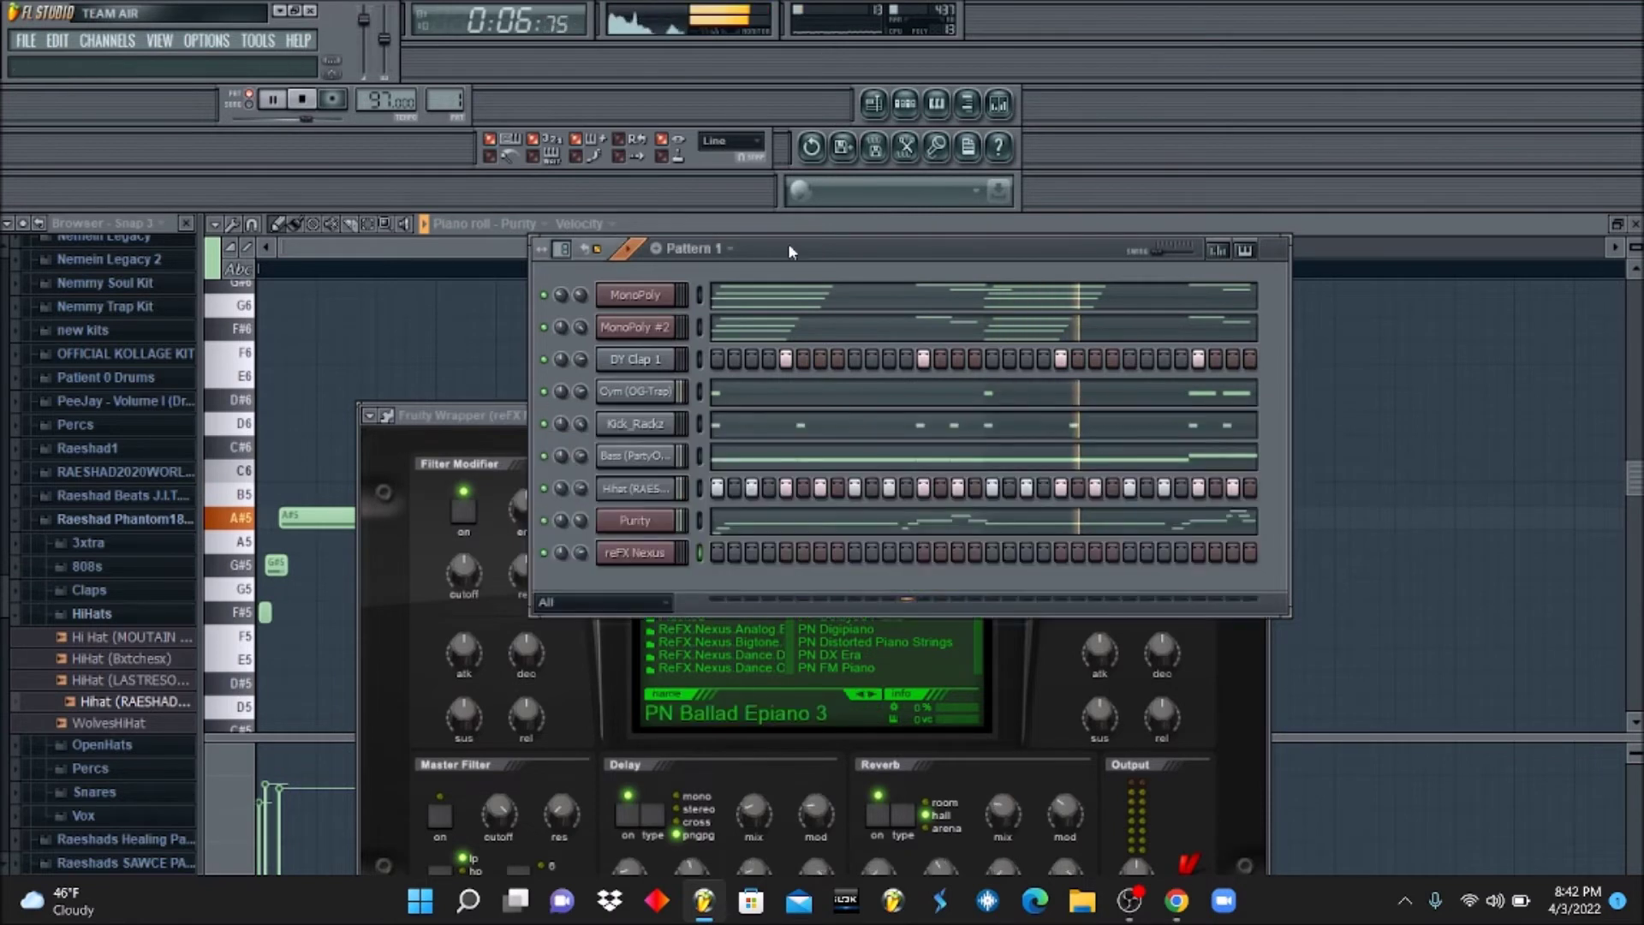
right_click(545, 297)
click(572, 308)
click(543, 328)
key(space)
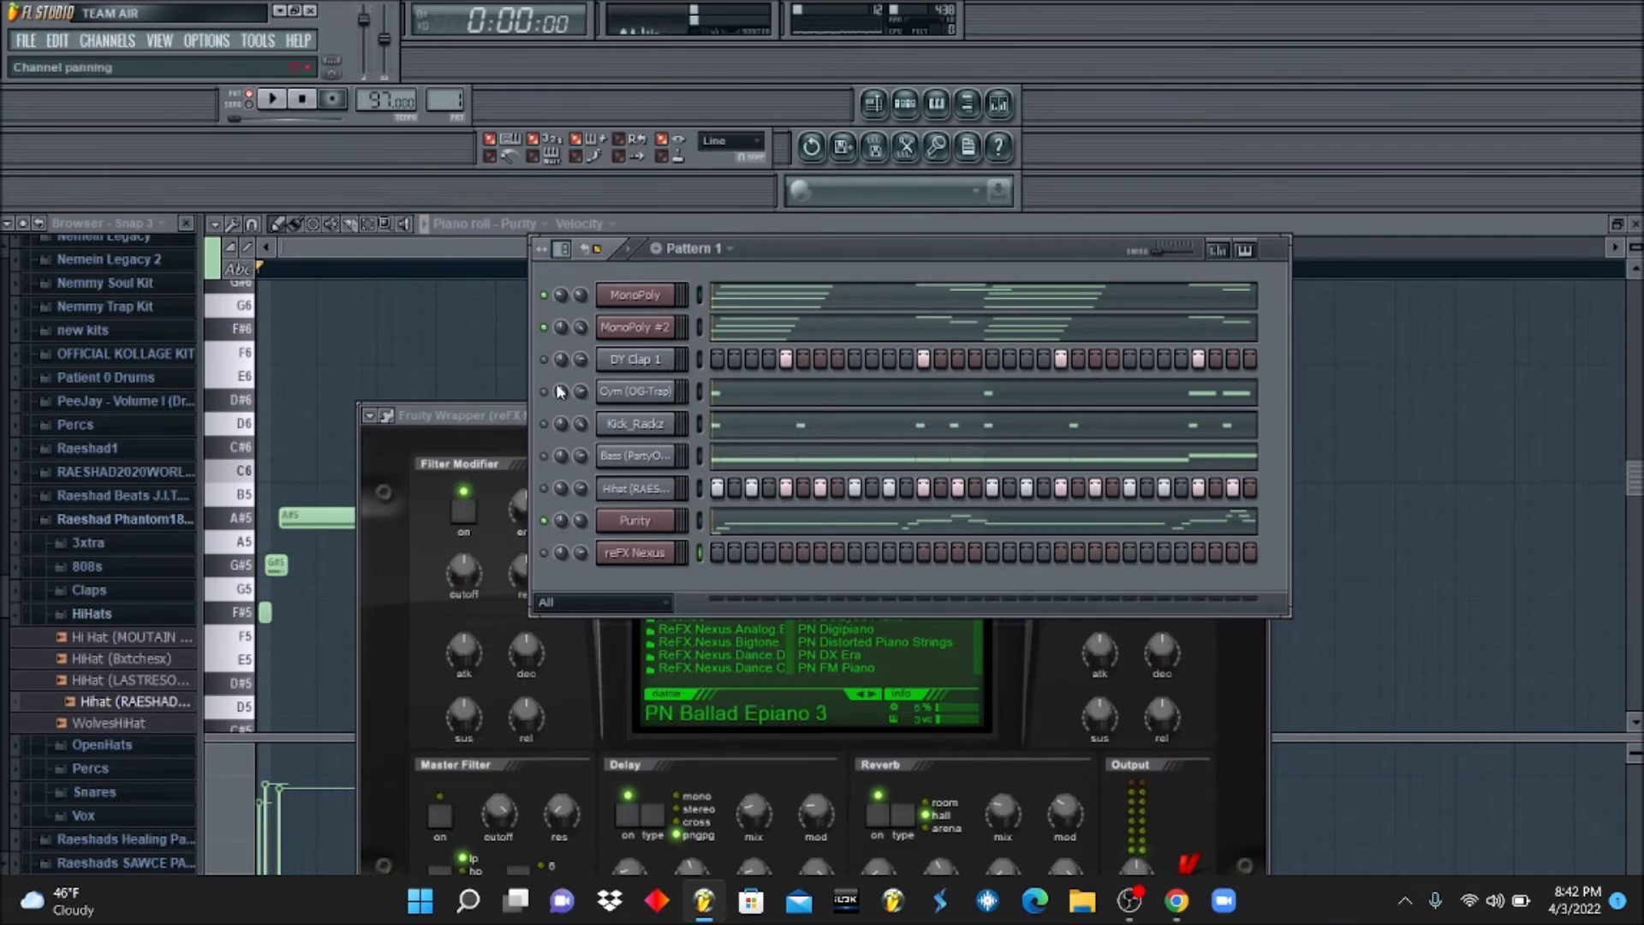
Record piano chords on the reFX Nexus channel across both bars, overdubbing the closing chords of bar 2 in a second pass.
click(331, 101)
key(space)
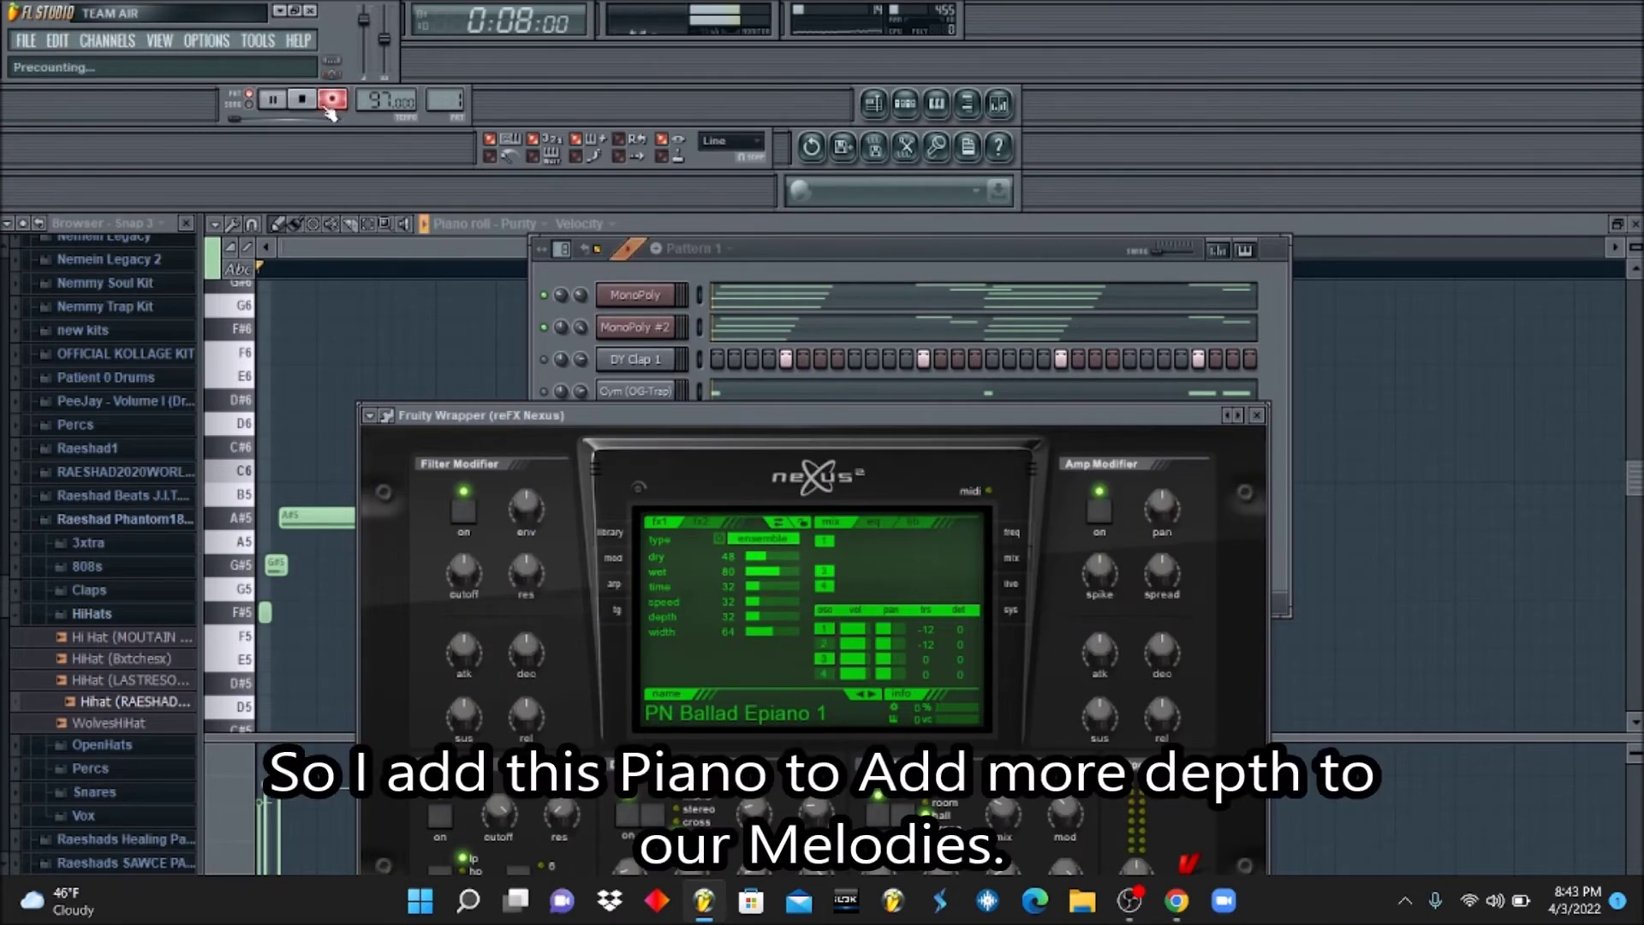
click(822, 264)
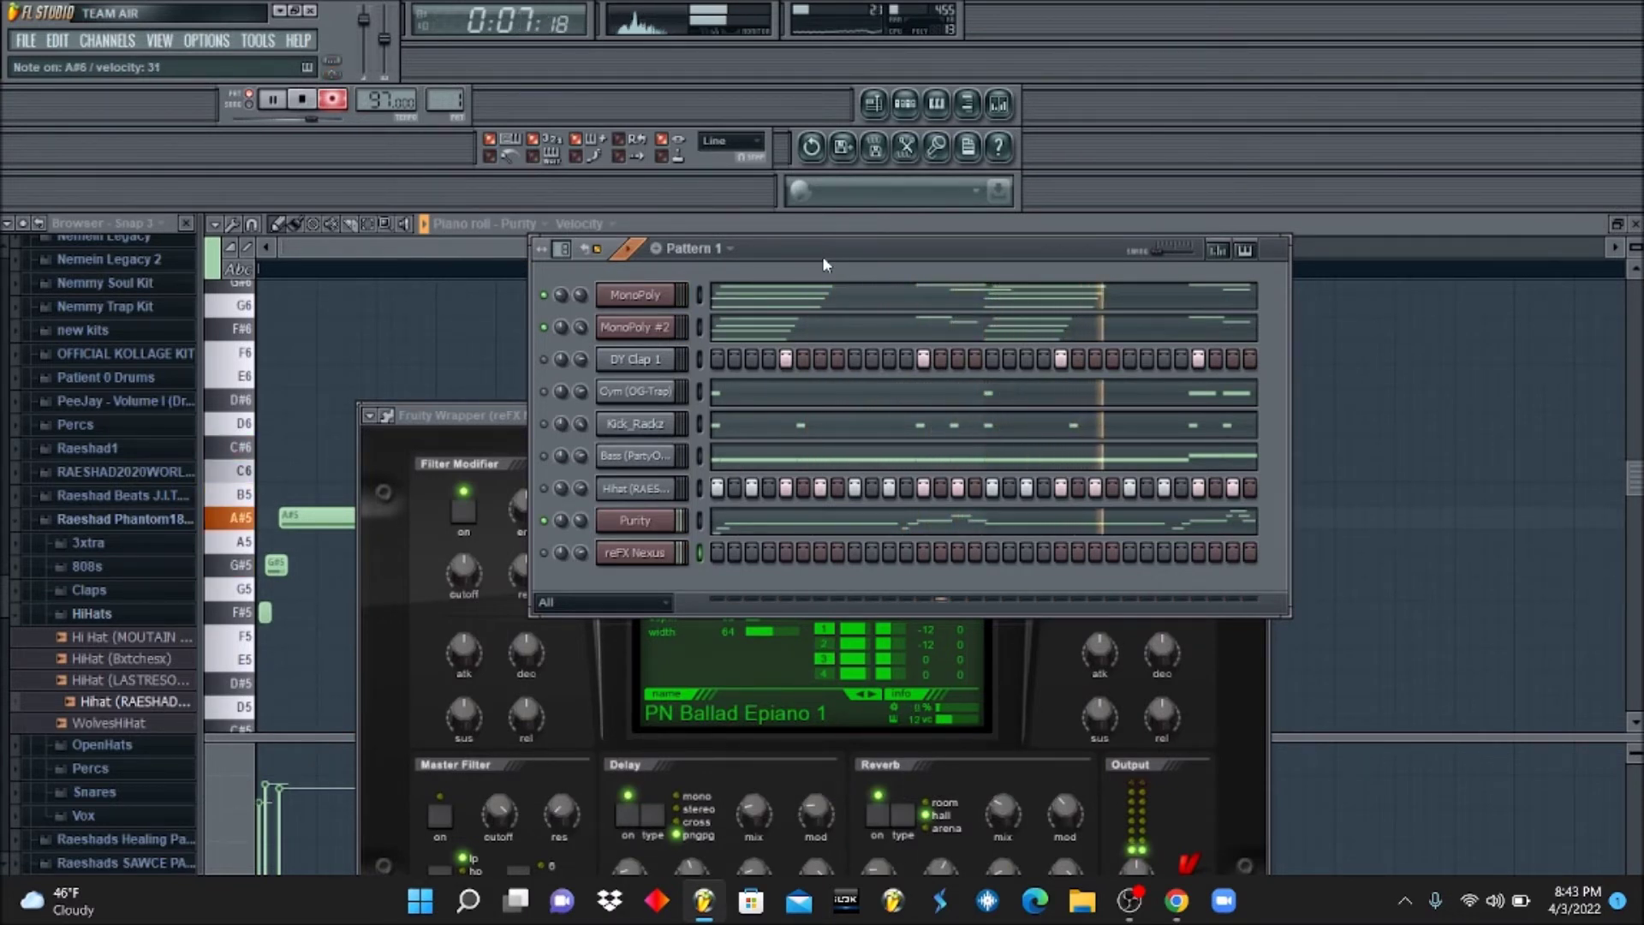
key(space)
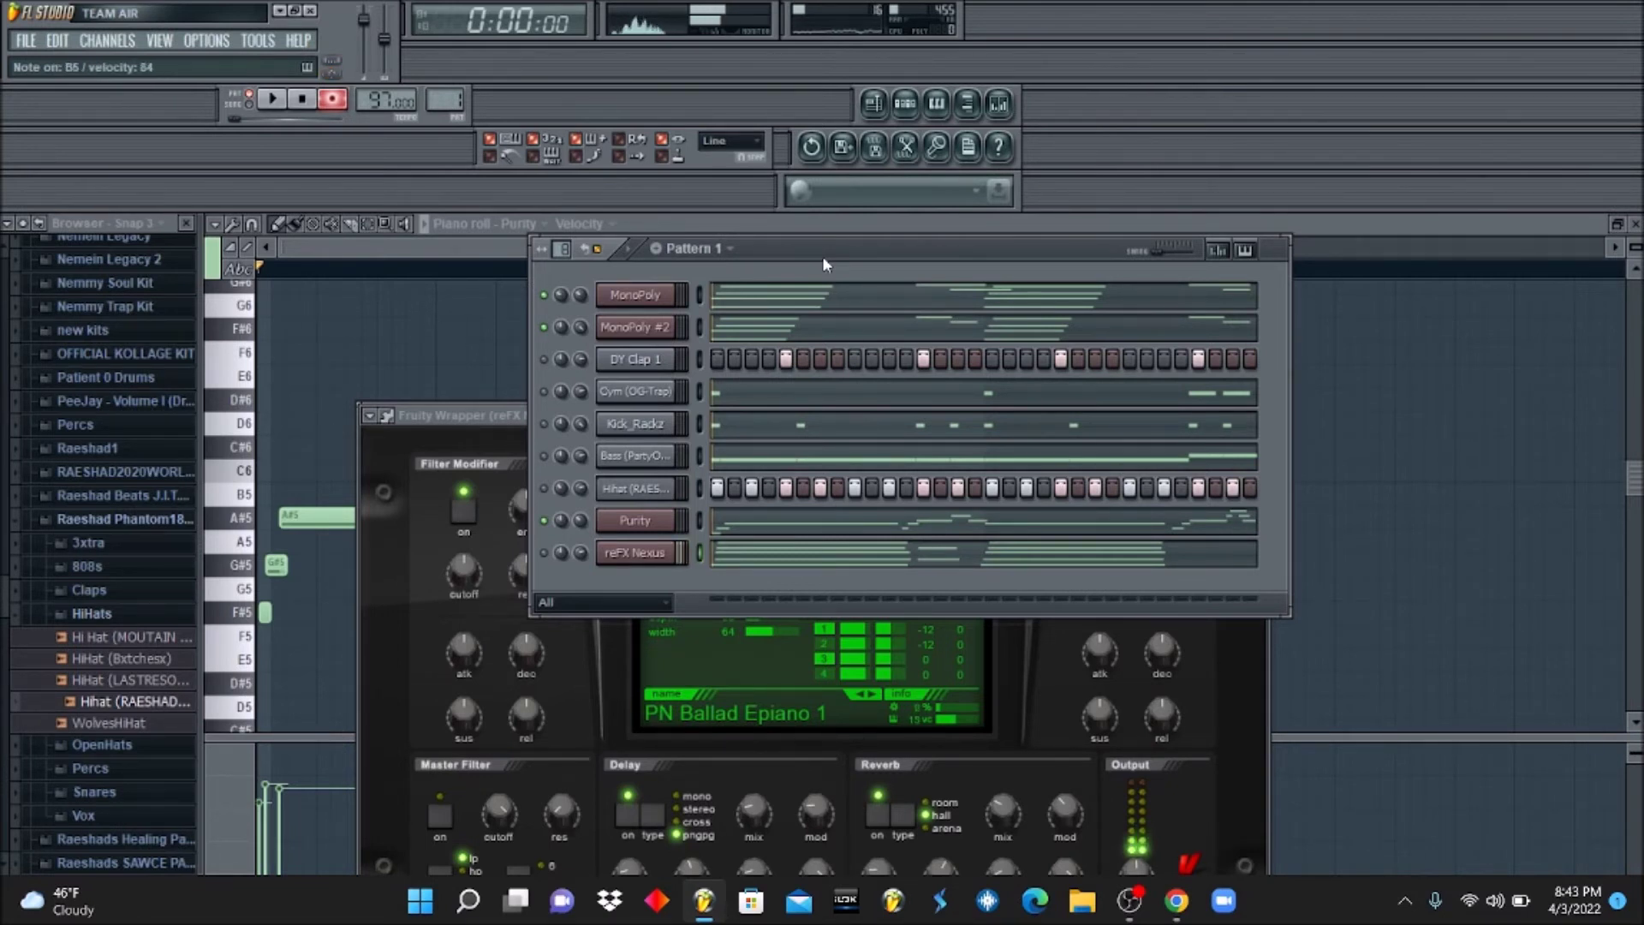
key(space)
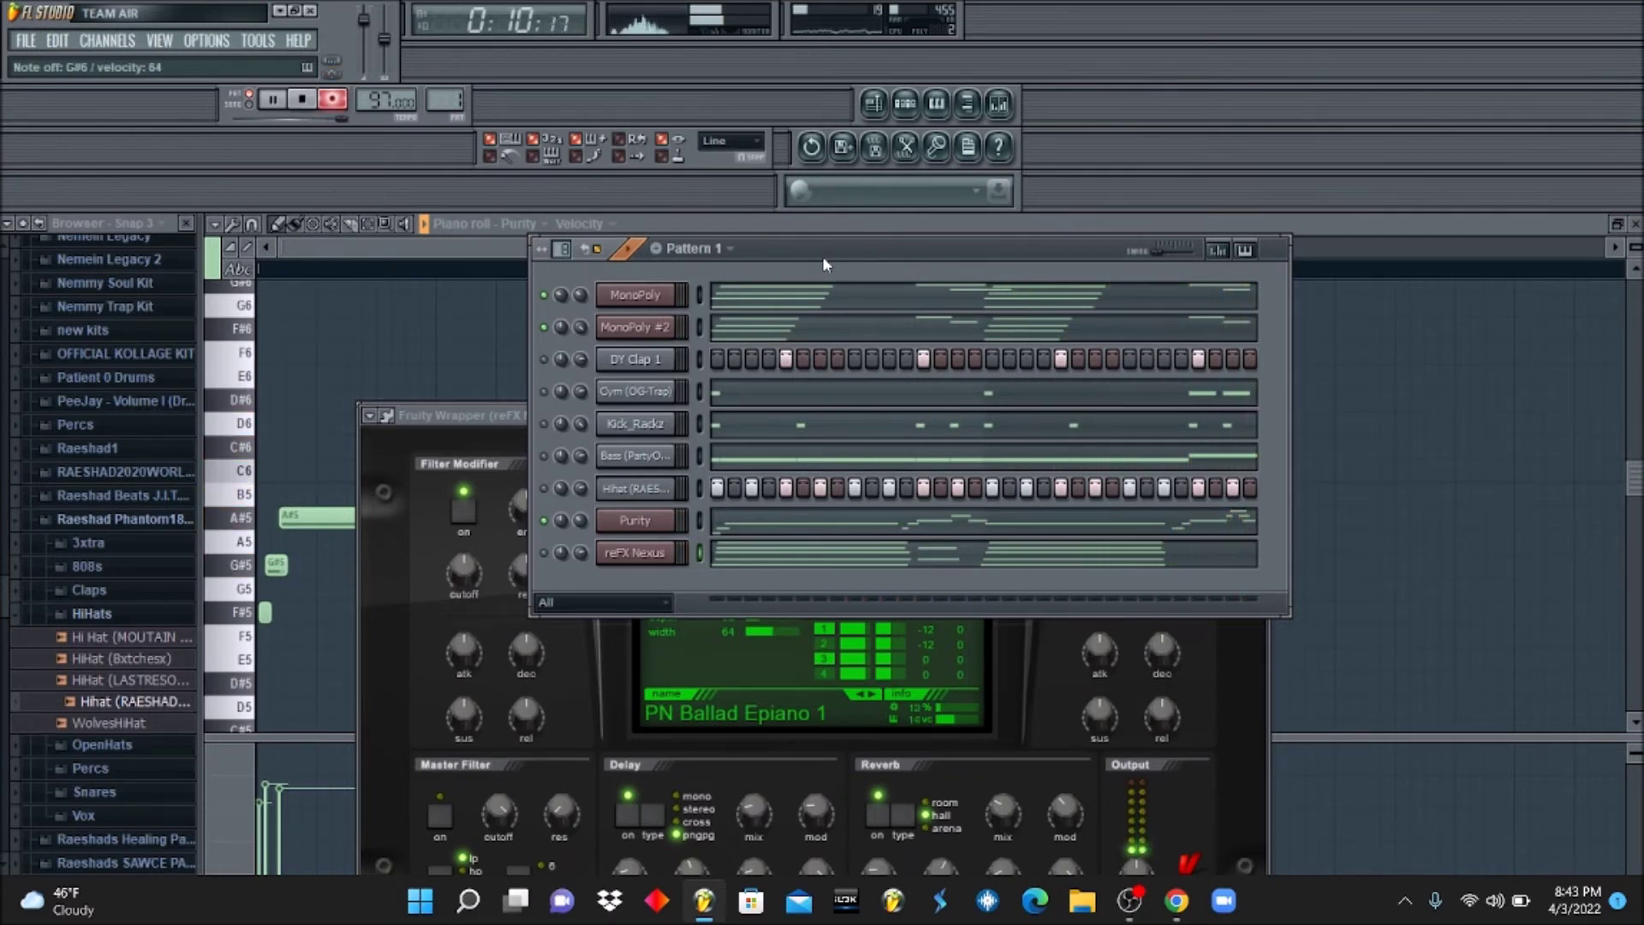
key(space)
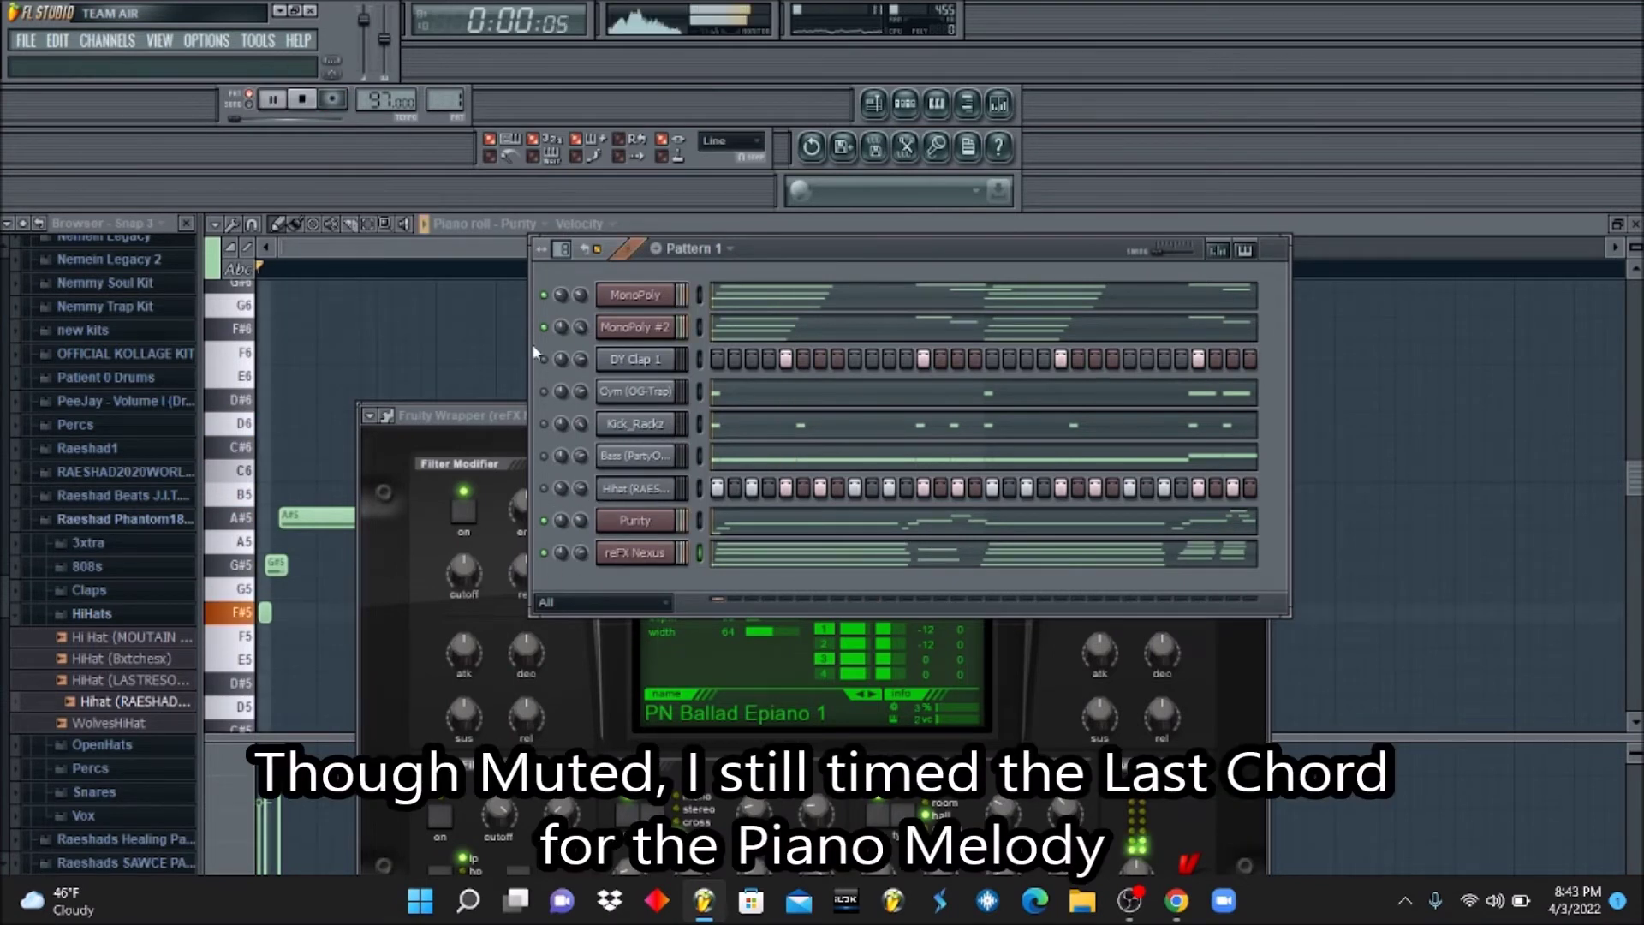
Unmute the bass channel and turn on the Nexus master filter with its cutoff at about 89.
click(545, 455)
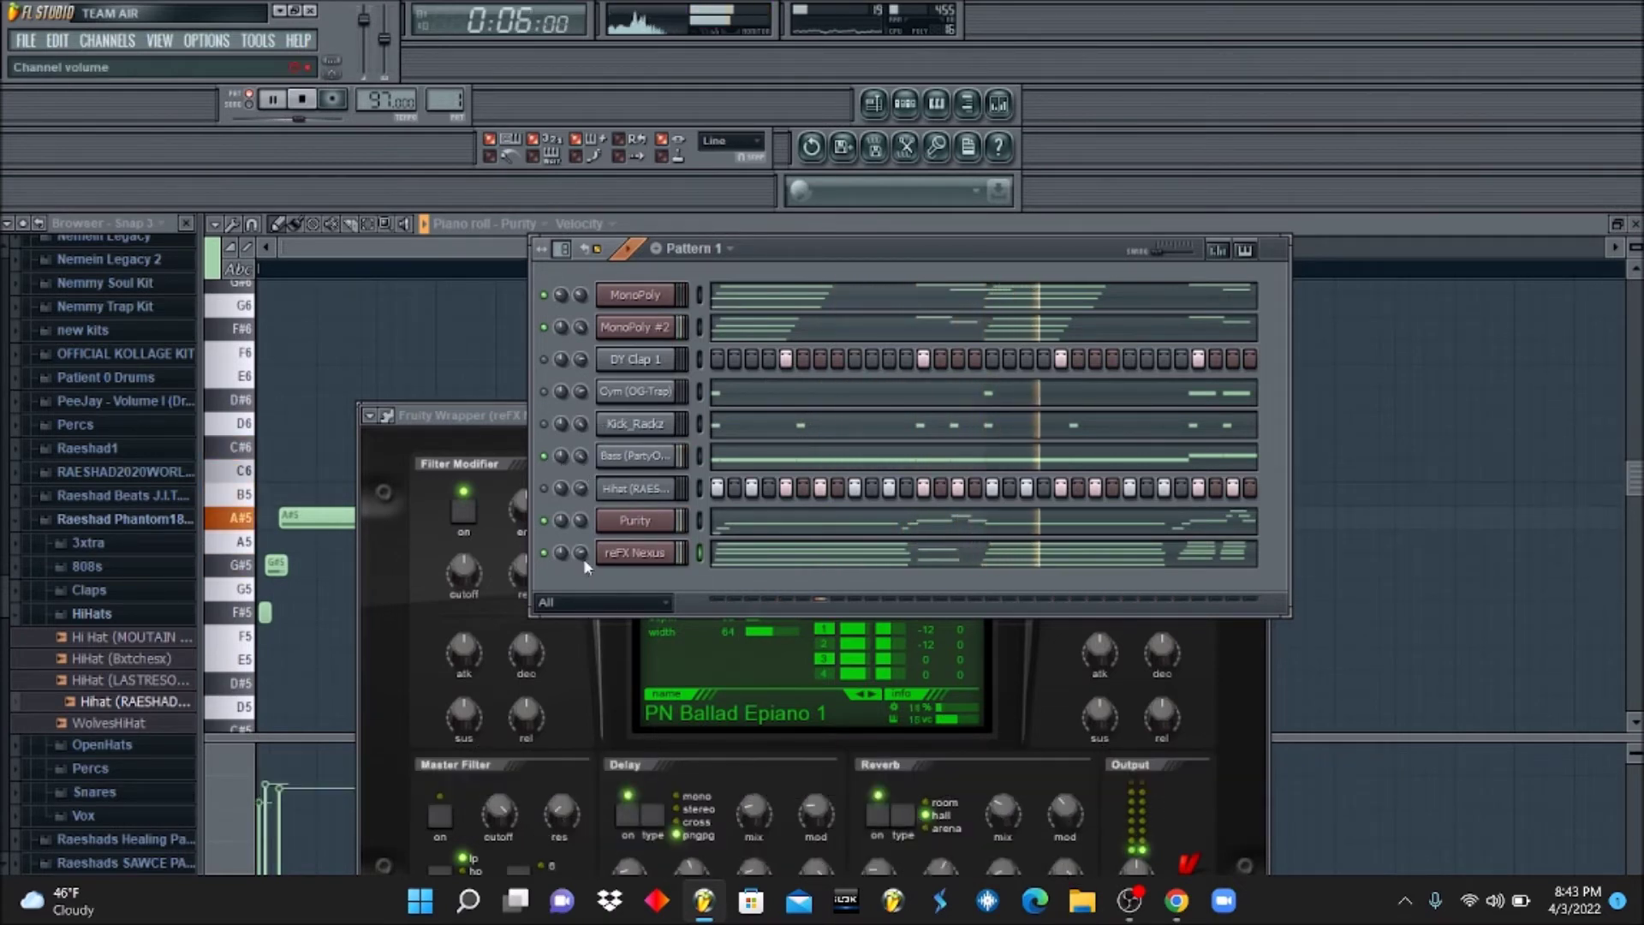
click(444, 810)
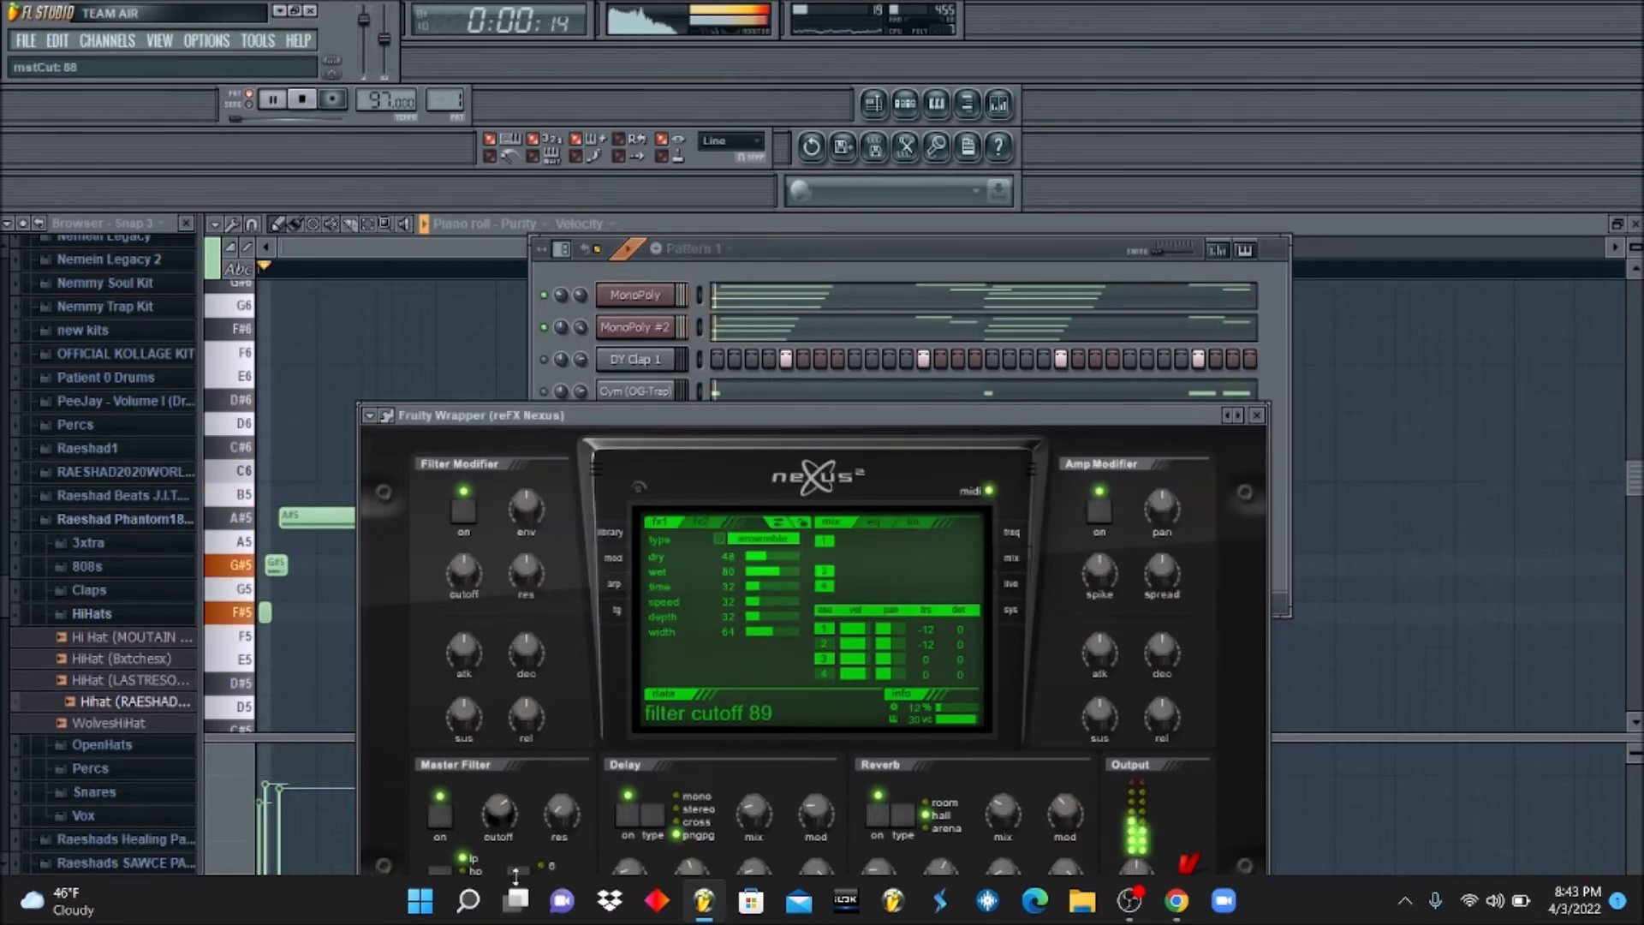
click(832, 268)
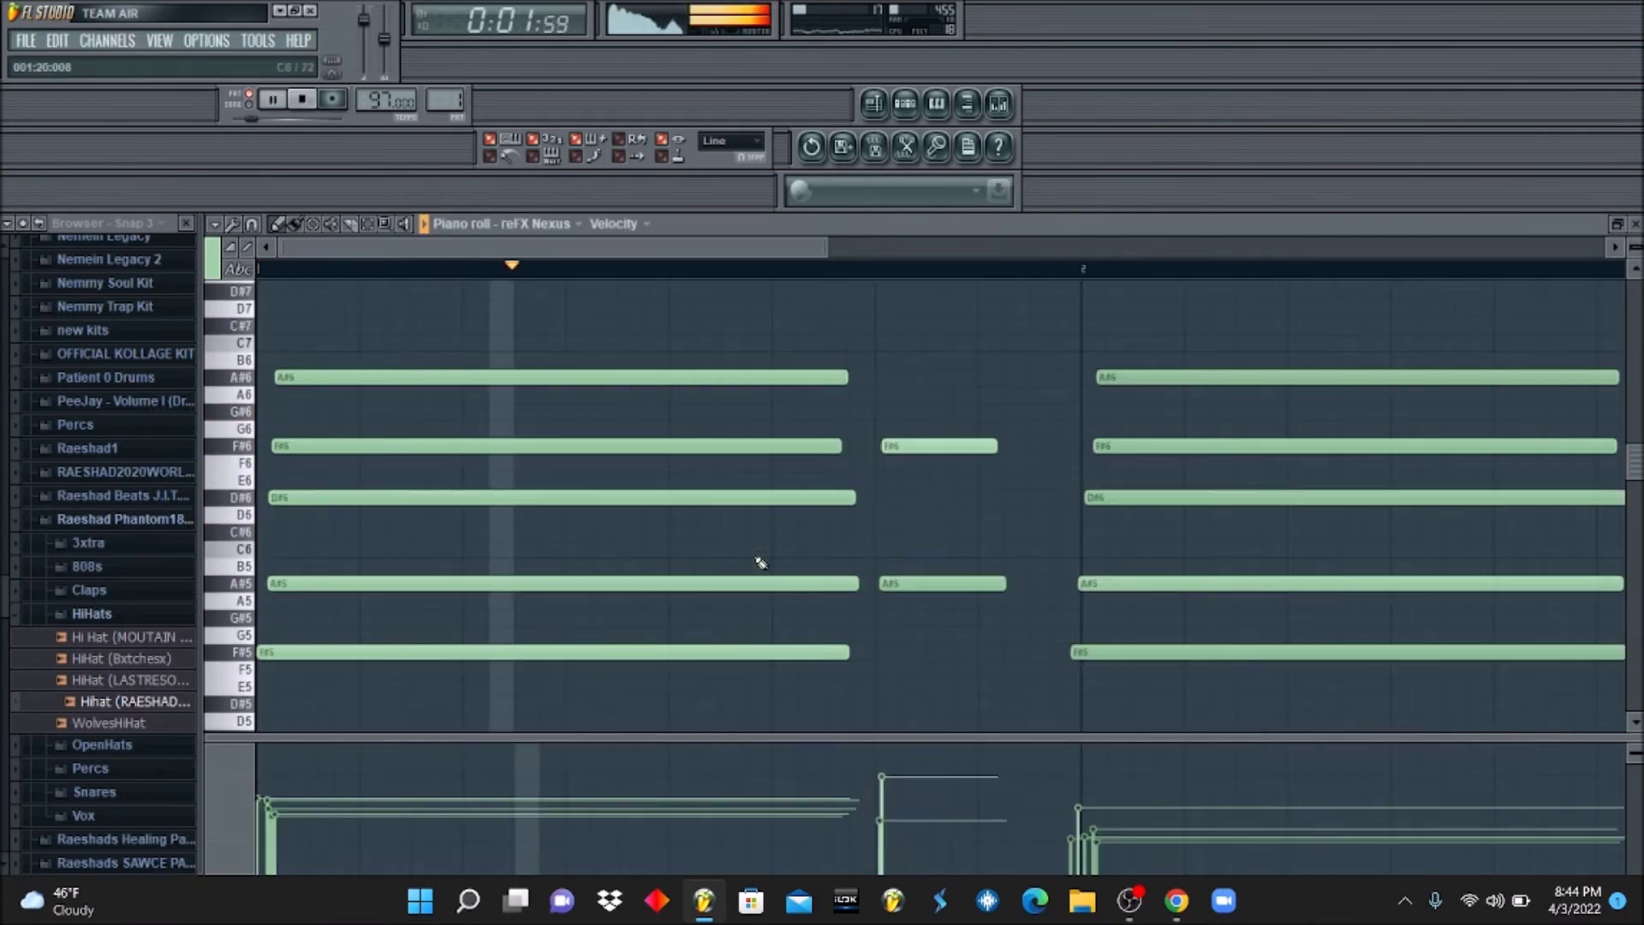
Select the last two Nexus chords of bar 2 in the piano roll and shift them right by one grid increment.
click(760, 556)
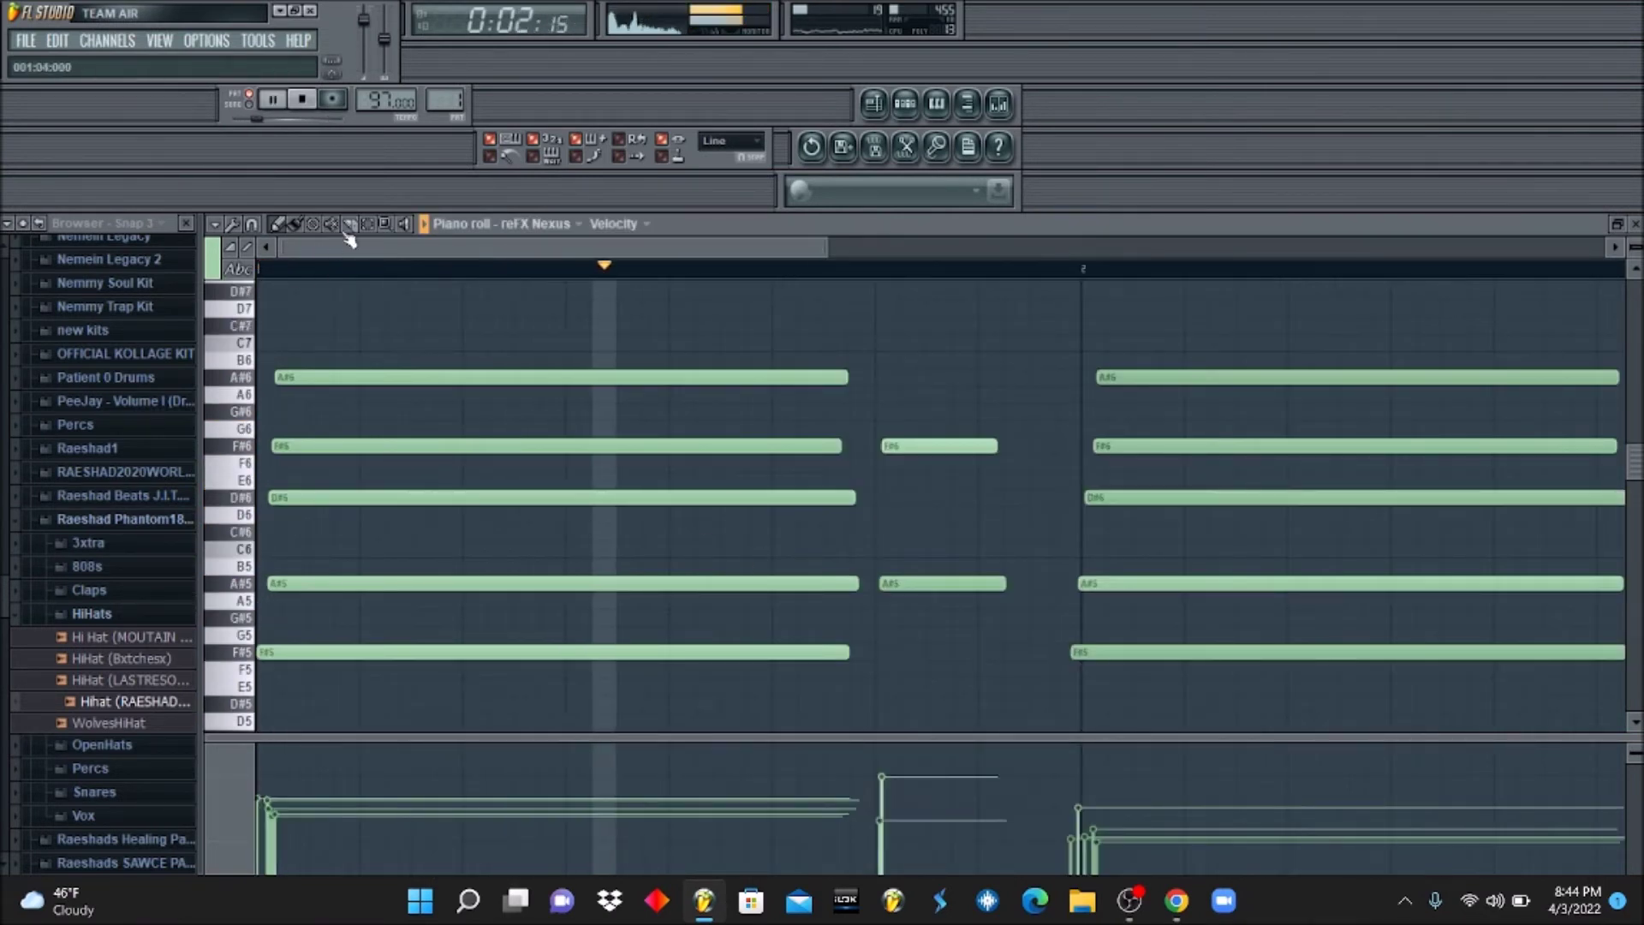
scroll(379, 291, down, 2)
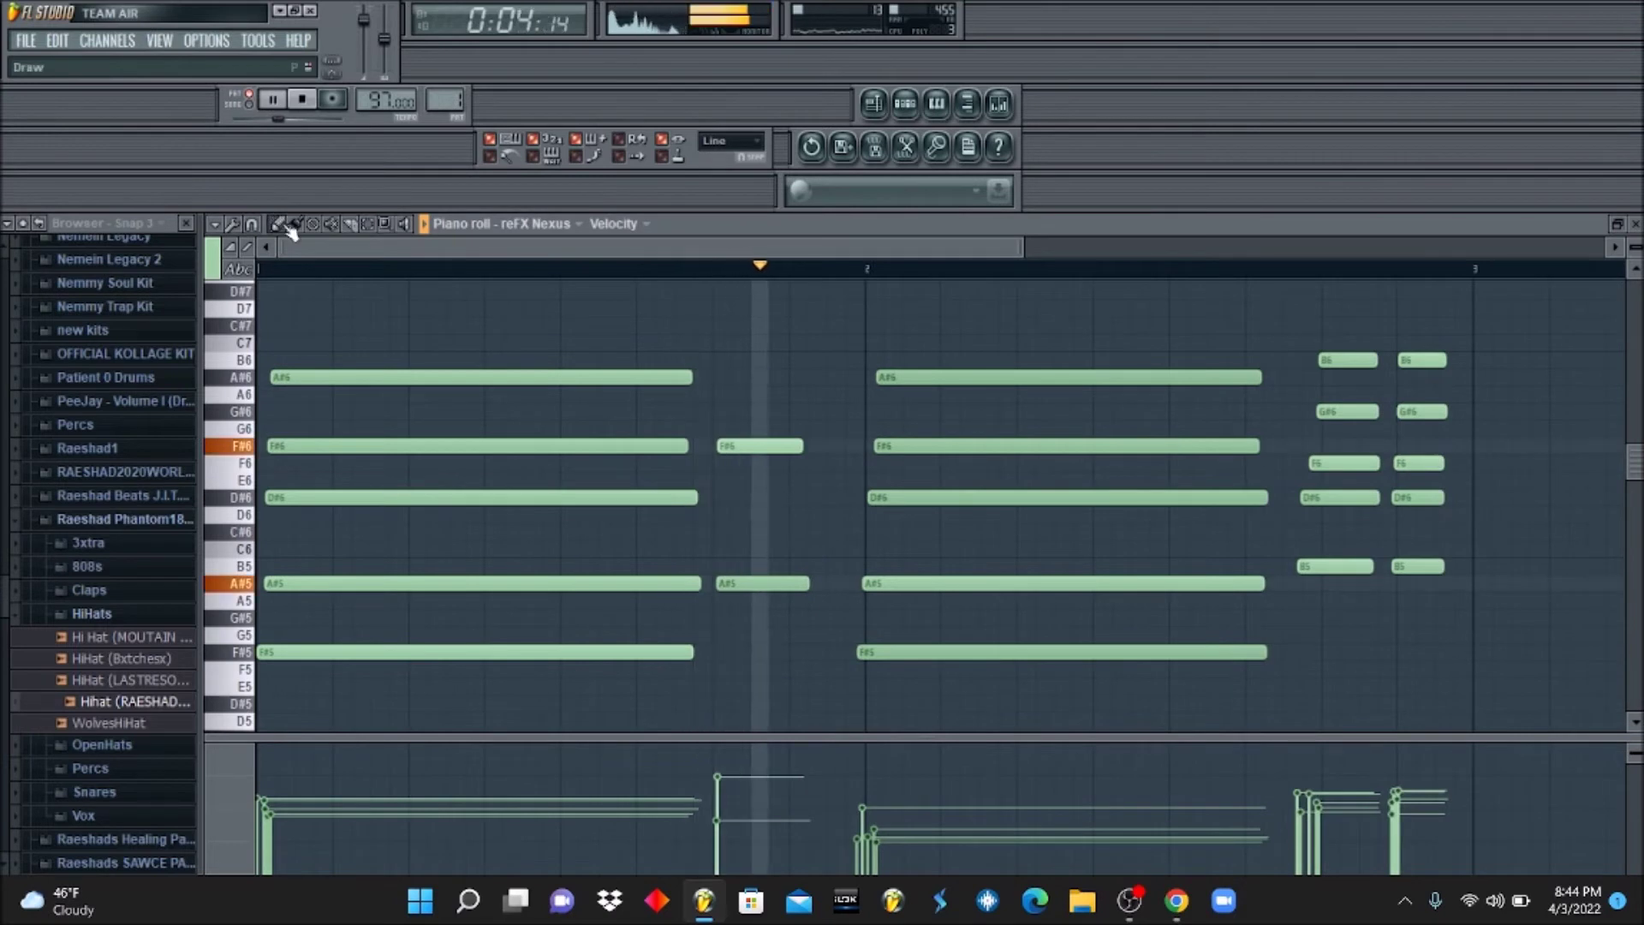
drag(1500, 564, 1293, 346)
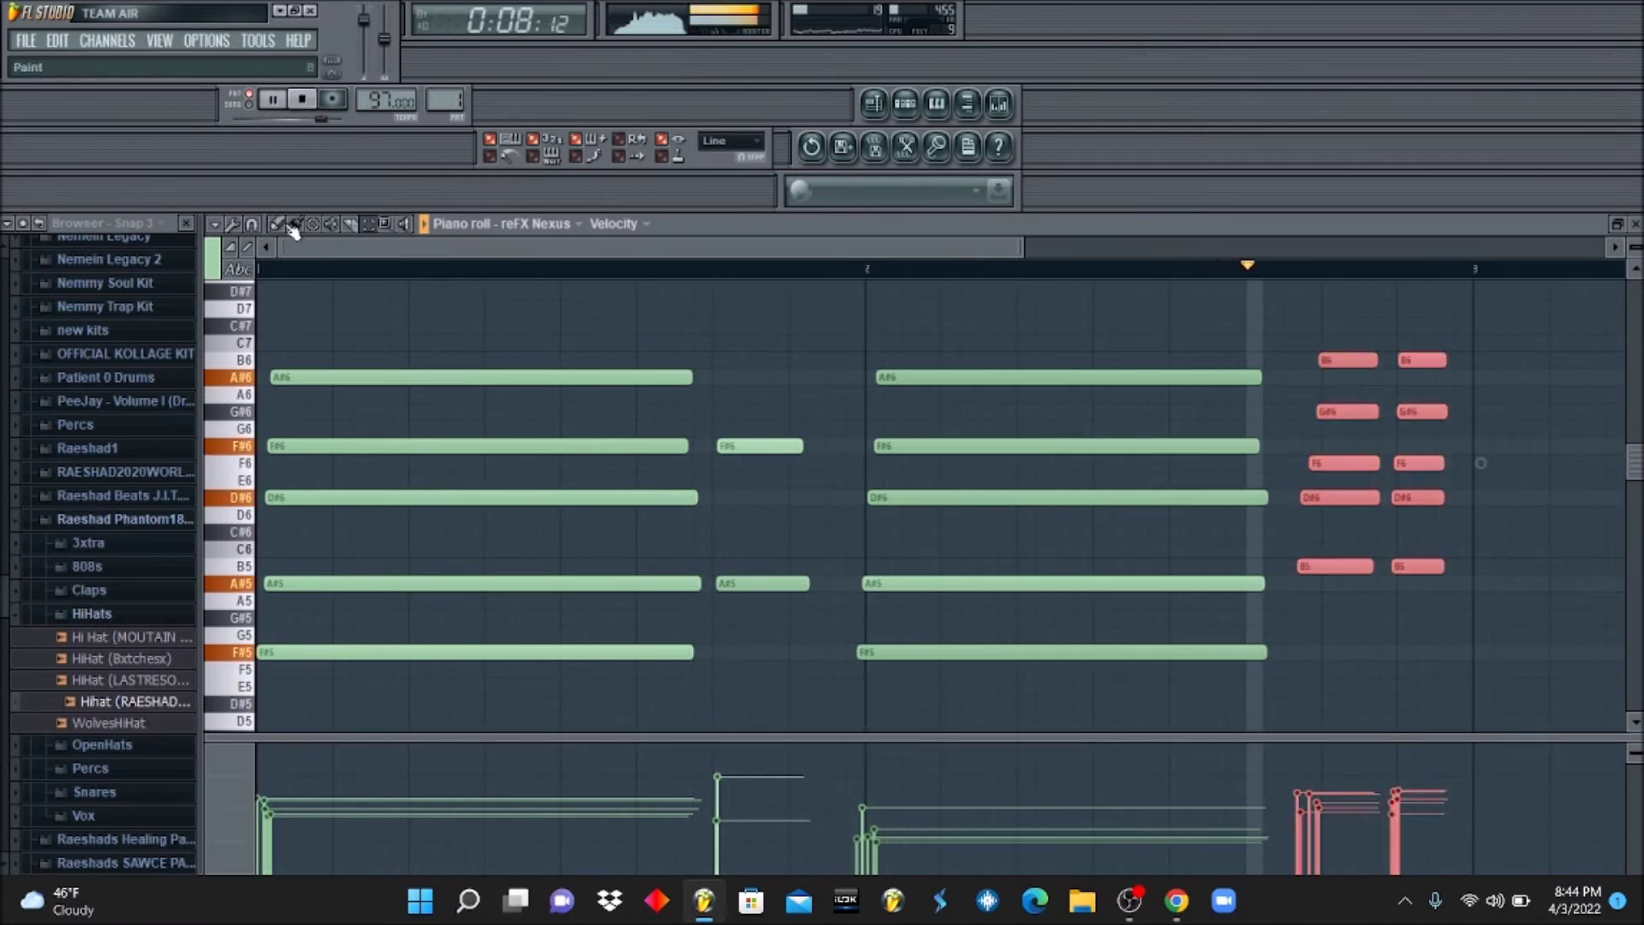
key(shift+Right)
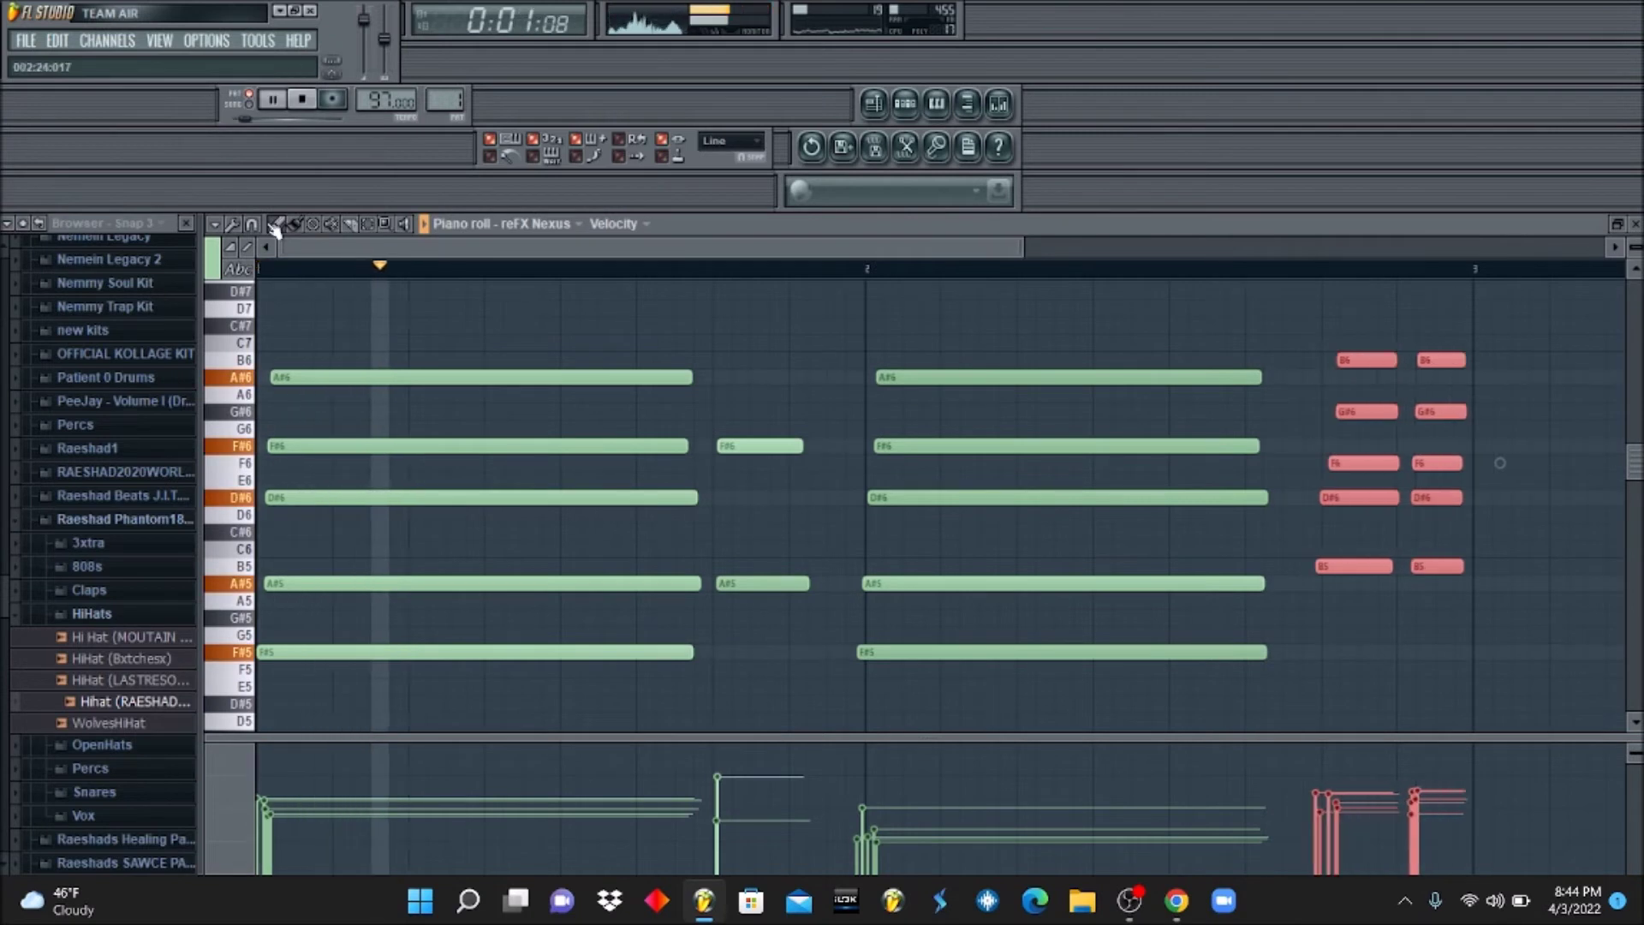
Set the piano roll snap to (none) and nudge the selected chords right until they end at the bar 3 line.
click(253, 224)
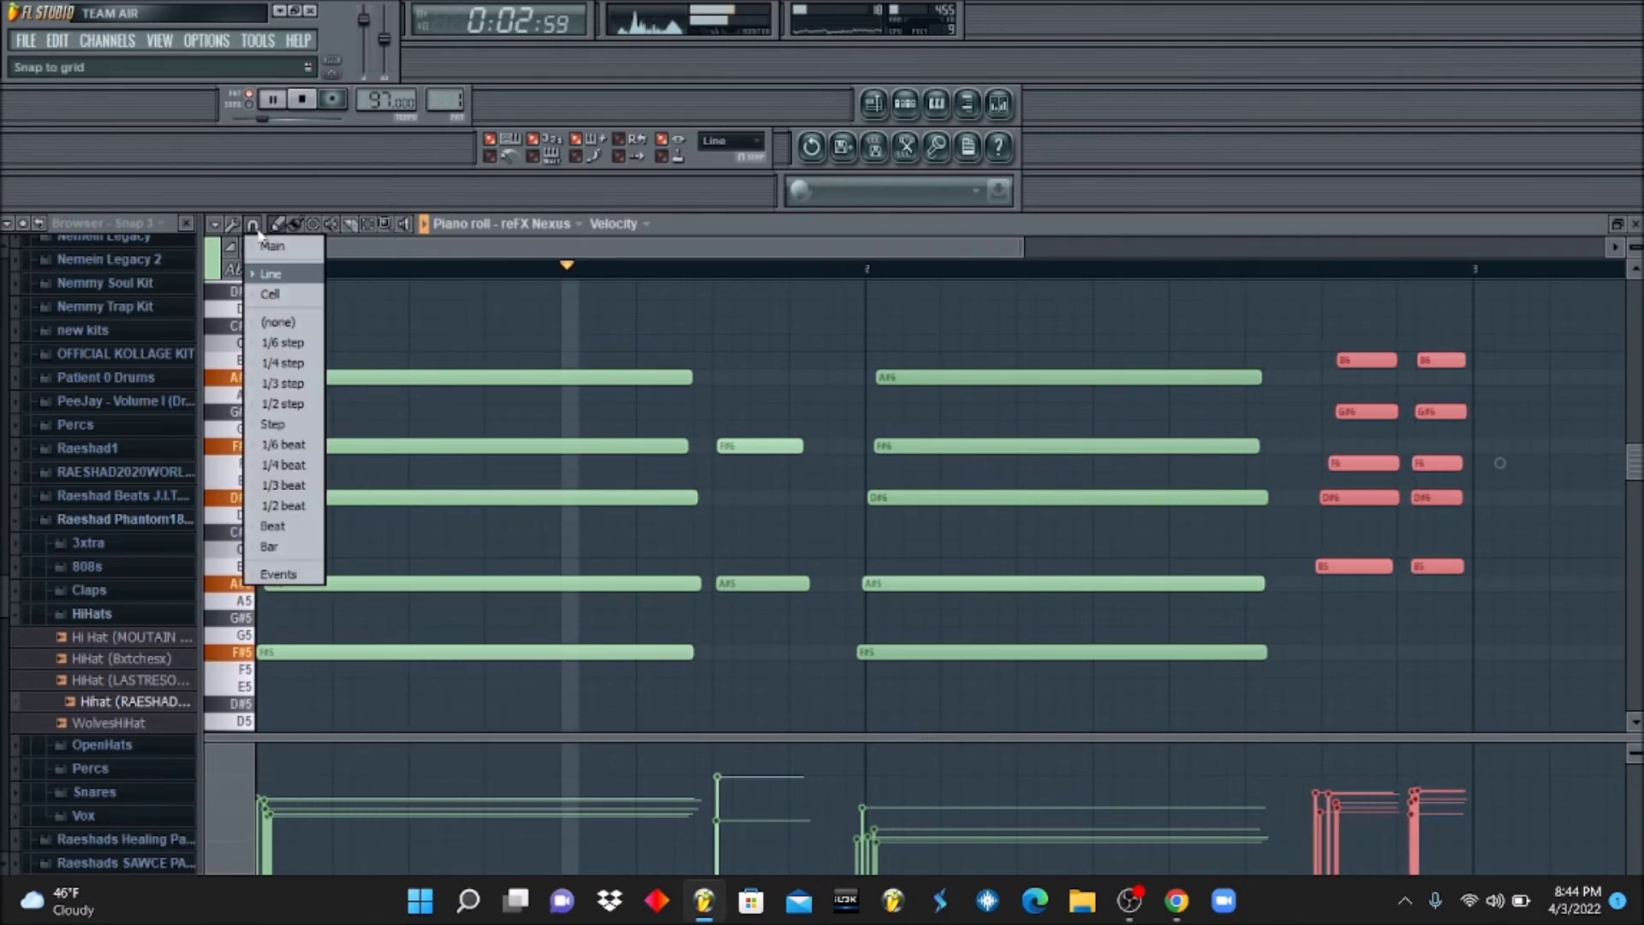
click(283, 302)
key(shift+Right)
key(shift+Right)
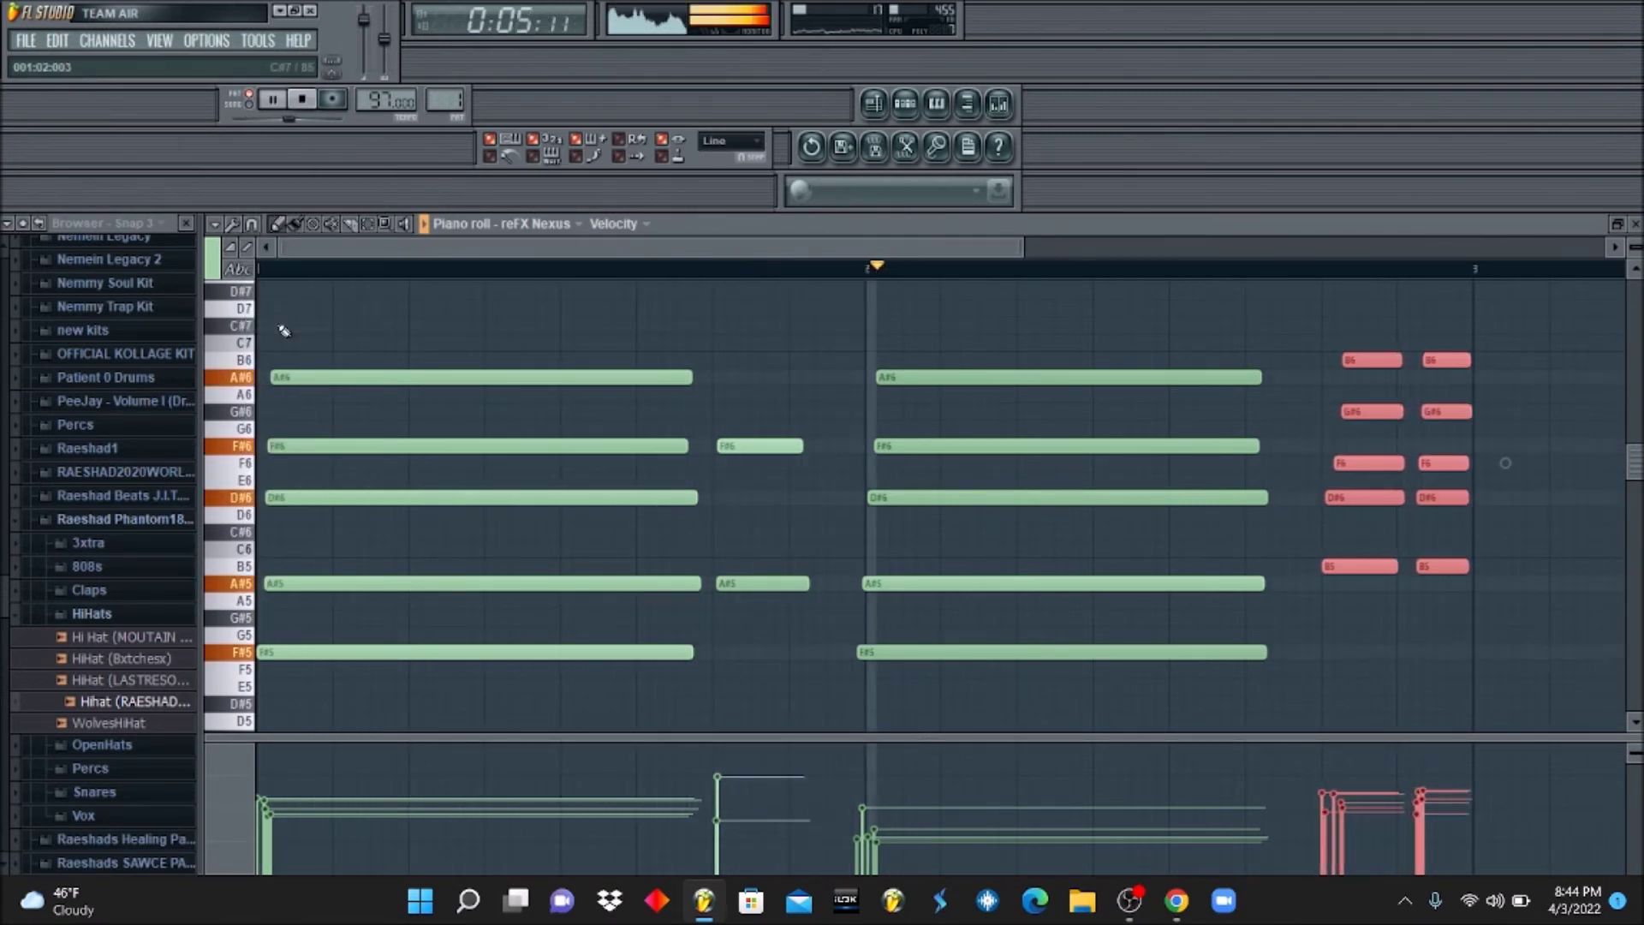
key(shift+Right)
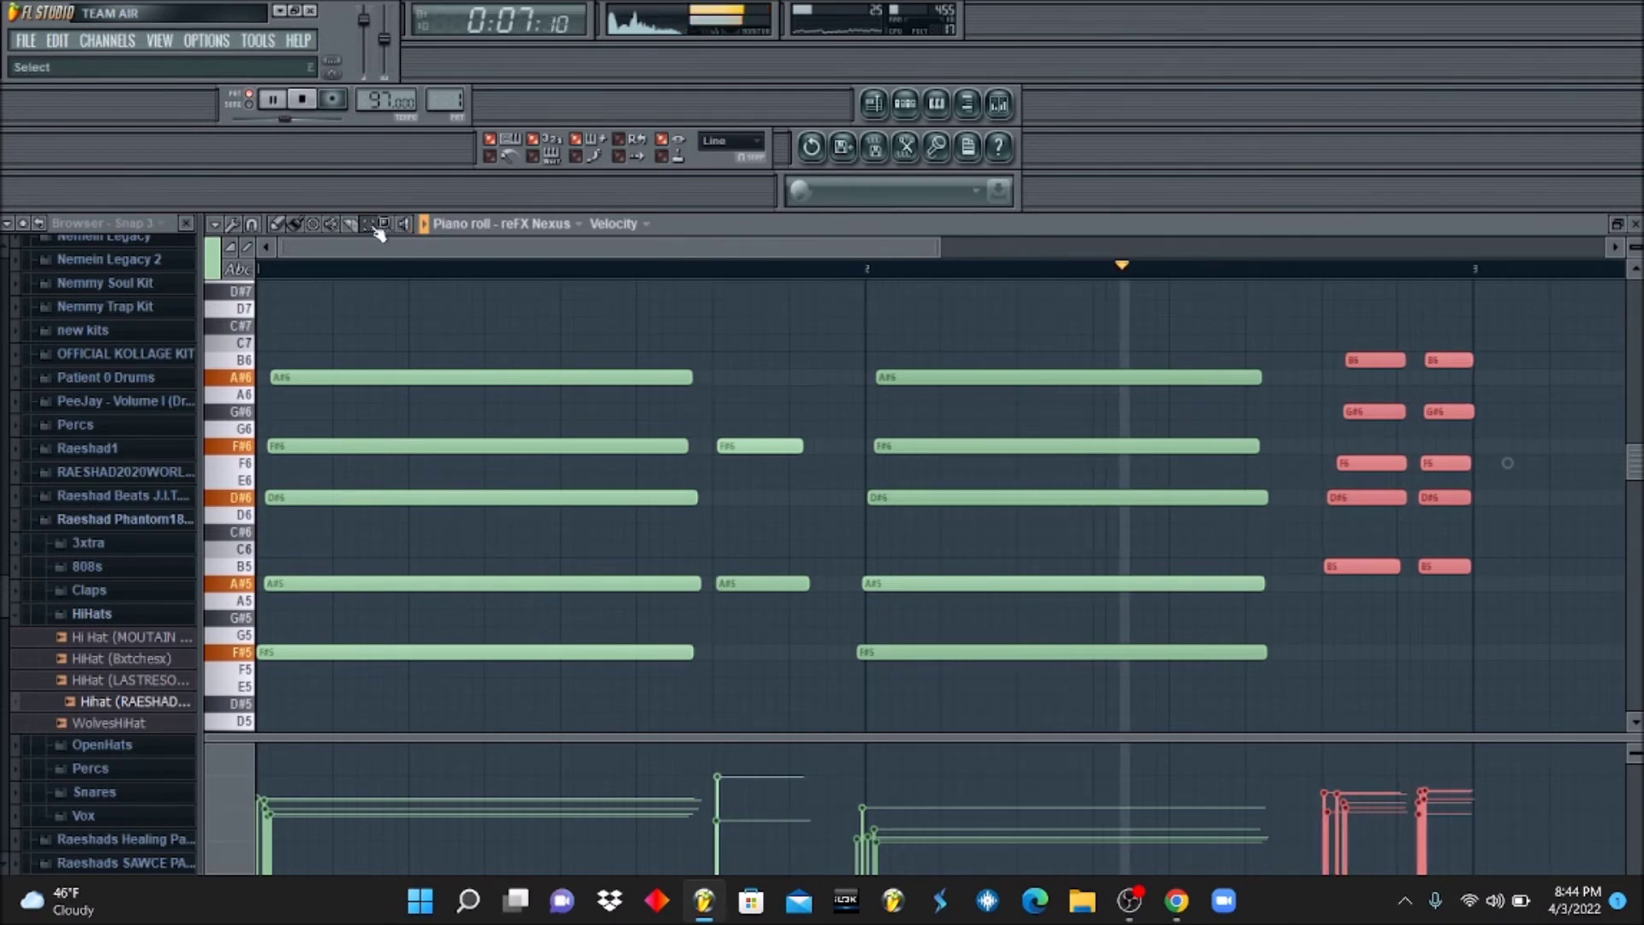
Nudge the long Nexus chord at the start of bar 2 slightly right toward the bar line and clear the selection.
drag(1057, 337, 990, 686)
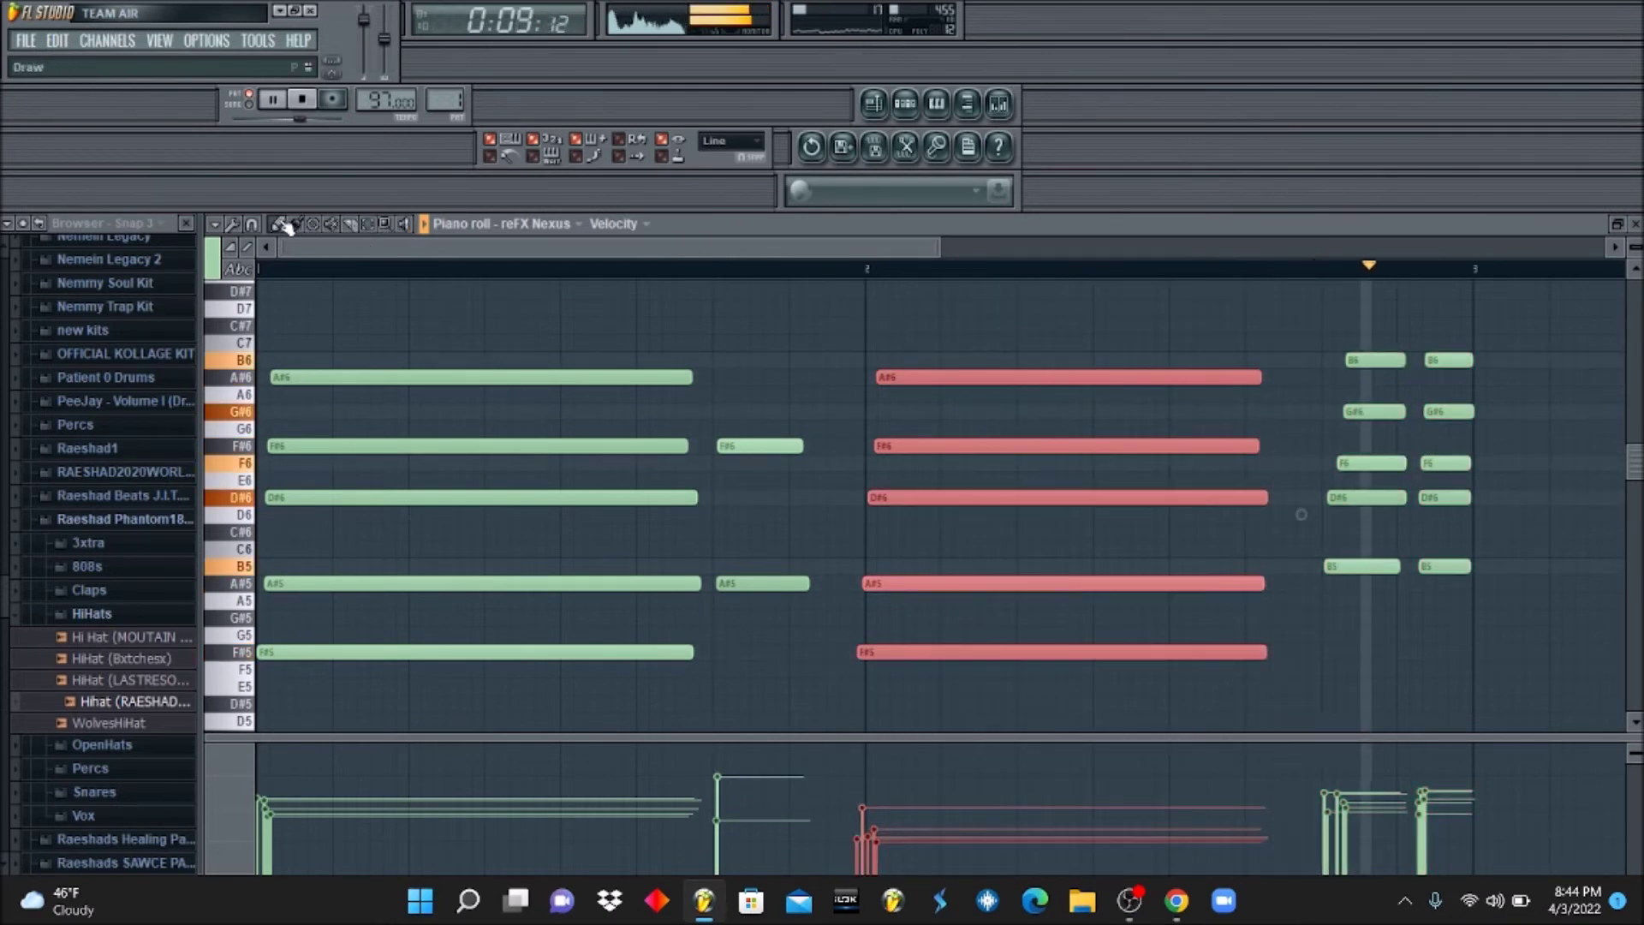
key(shift+Right)
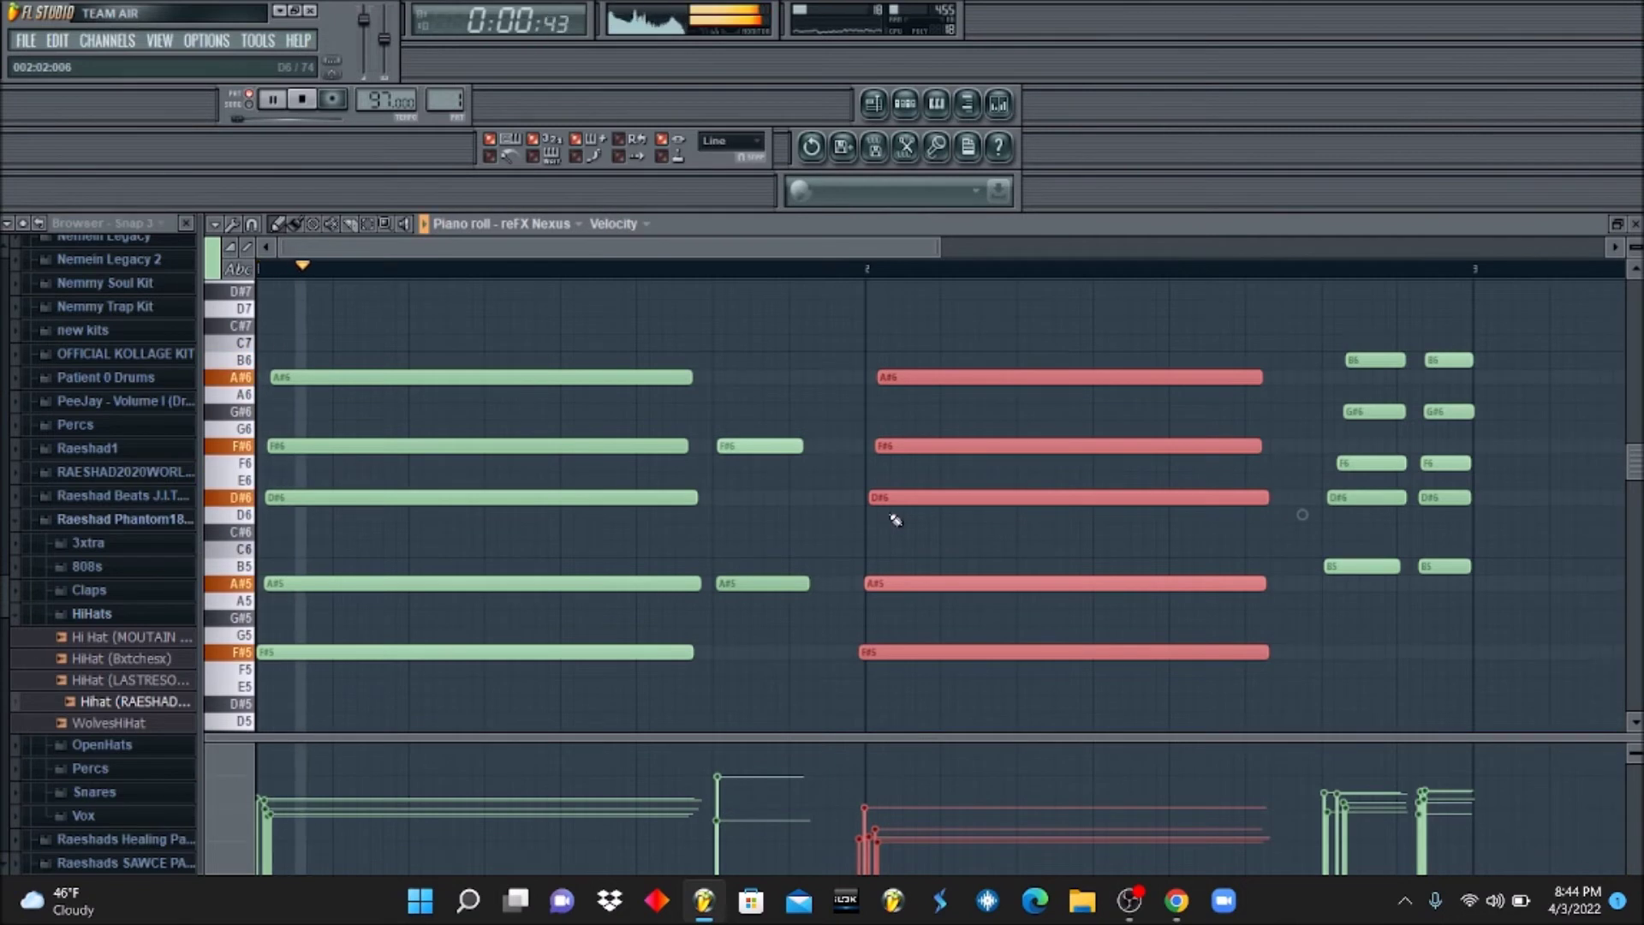
drag(1444, 344, 1467, 378)
right_click(1477, 378)
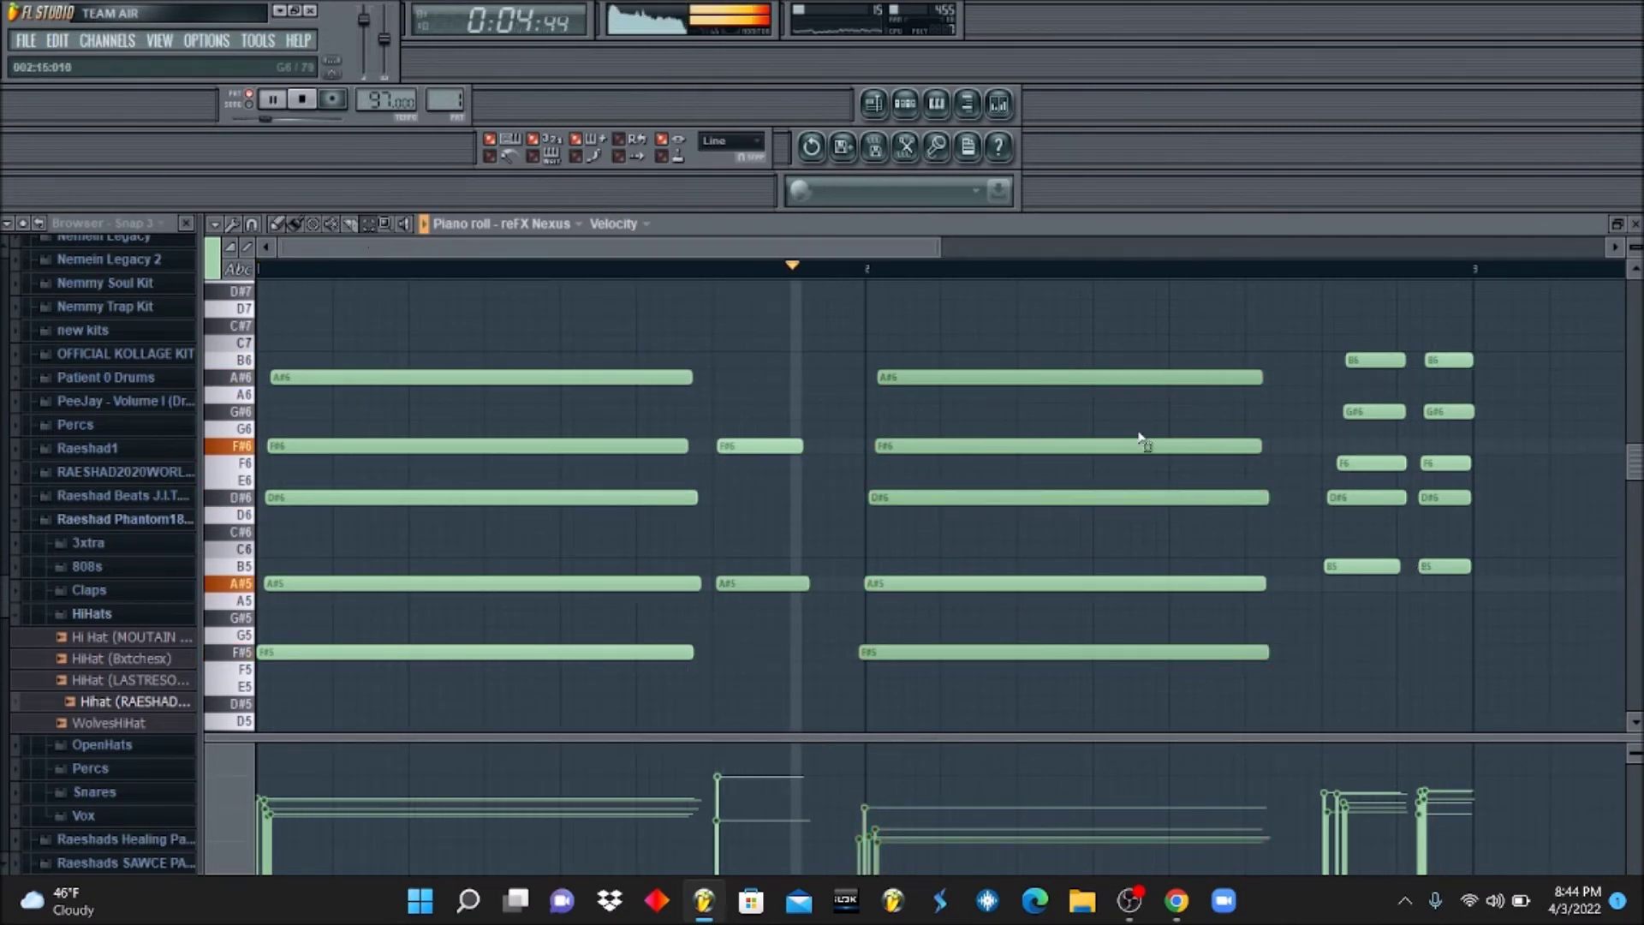
drag(1482, 276, 1427, 547)
ctrl+click(1500, 600)
key(space)
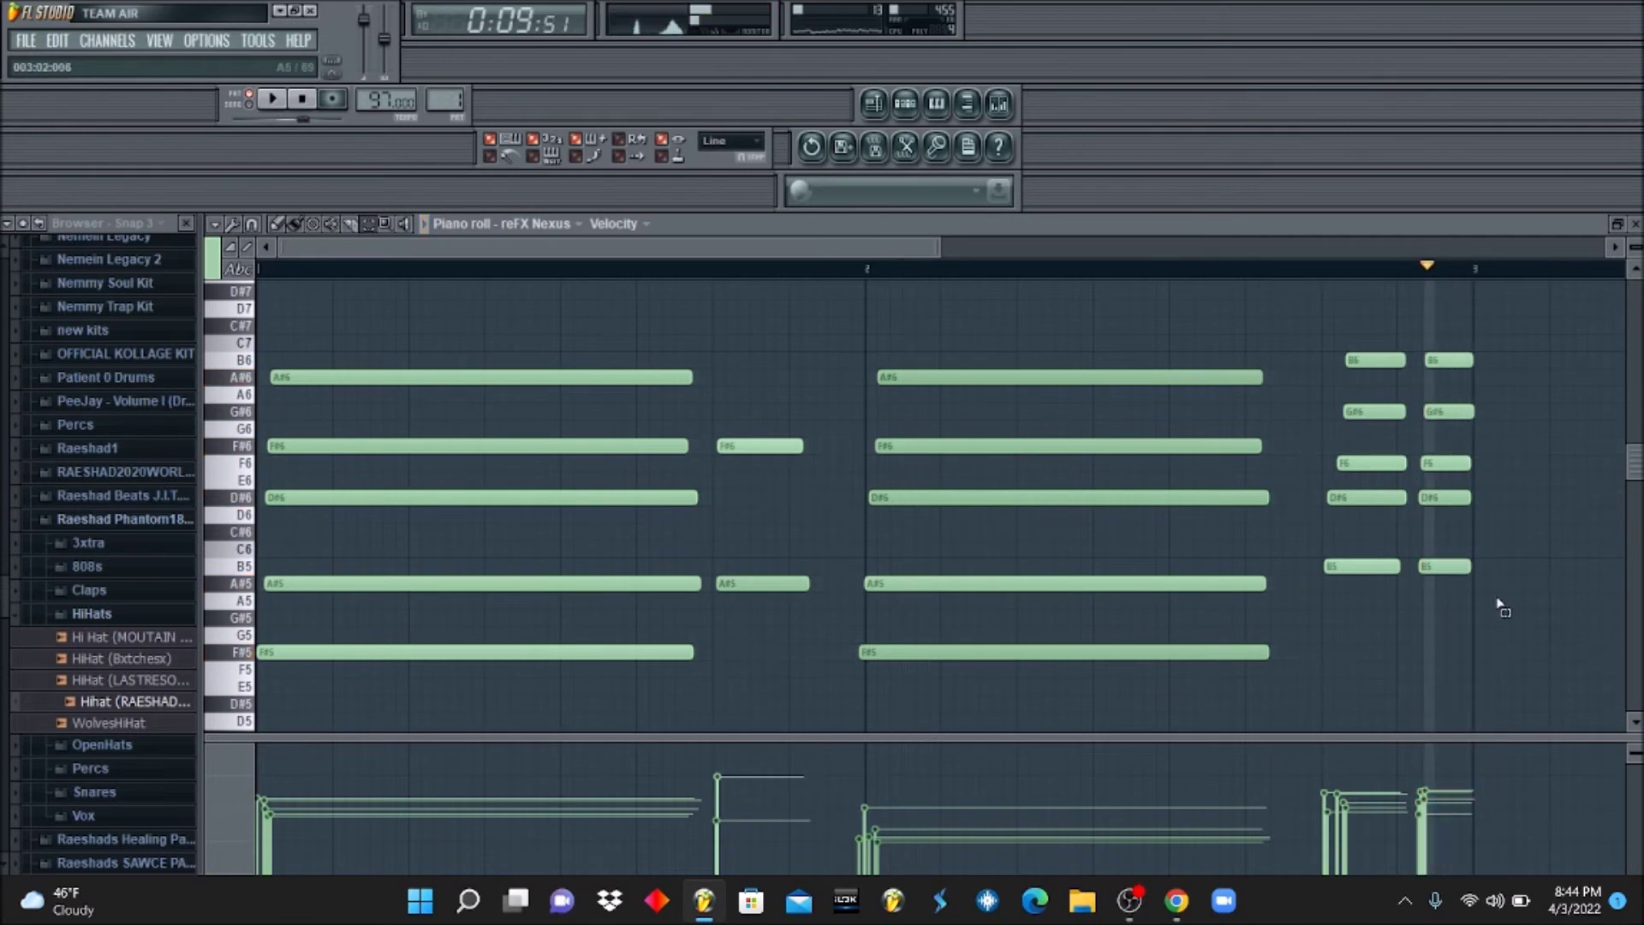
Shift the last two Nexus chords of bar 2 slightly left, moving the final chord up against the one before it.
drag(1500, 610, 1441, 328)
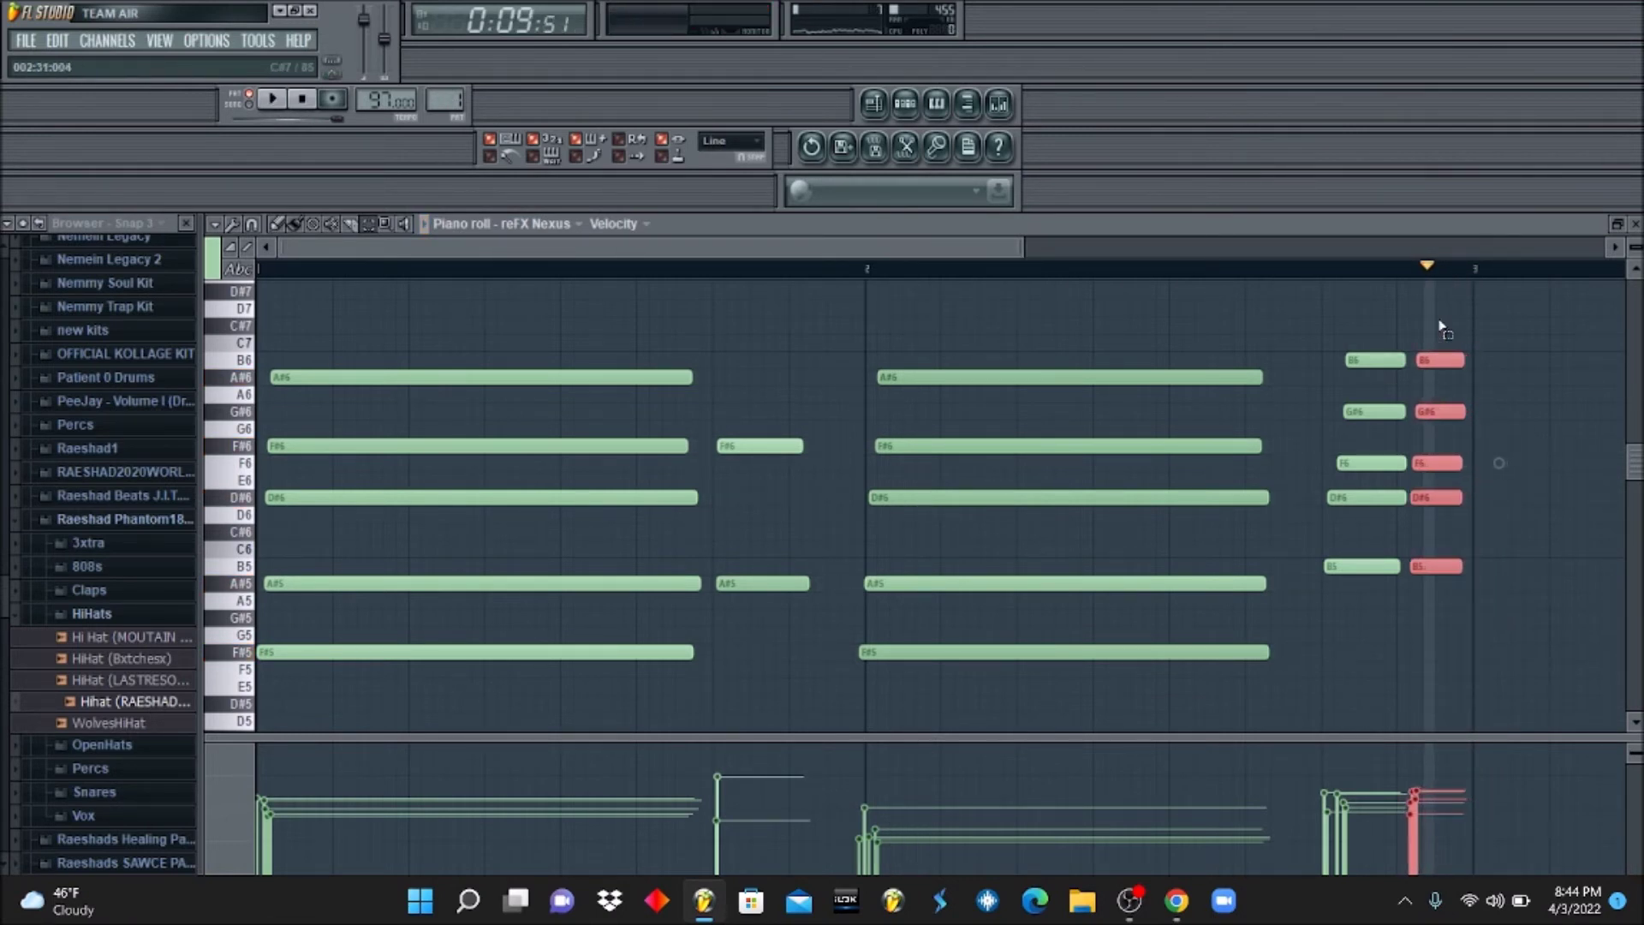
drag(1370, 343, 1342, 605)
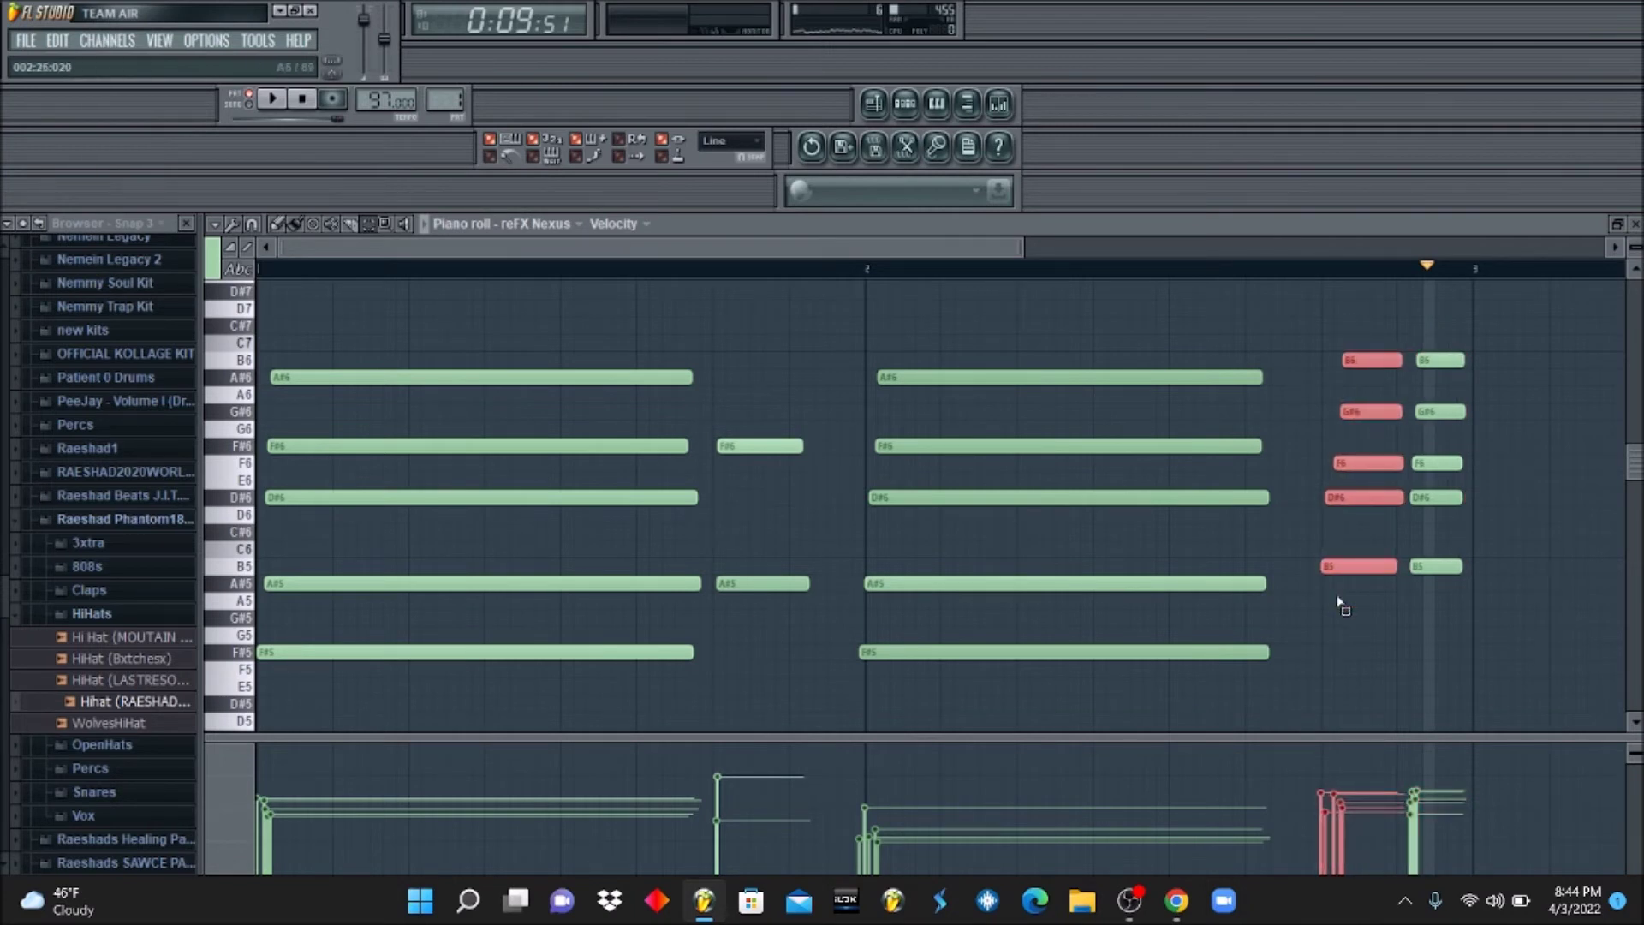
click(1438, 566)
drag(1437, 319, 1451, 568)
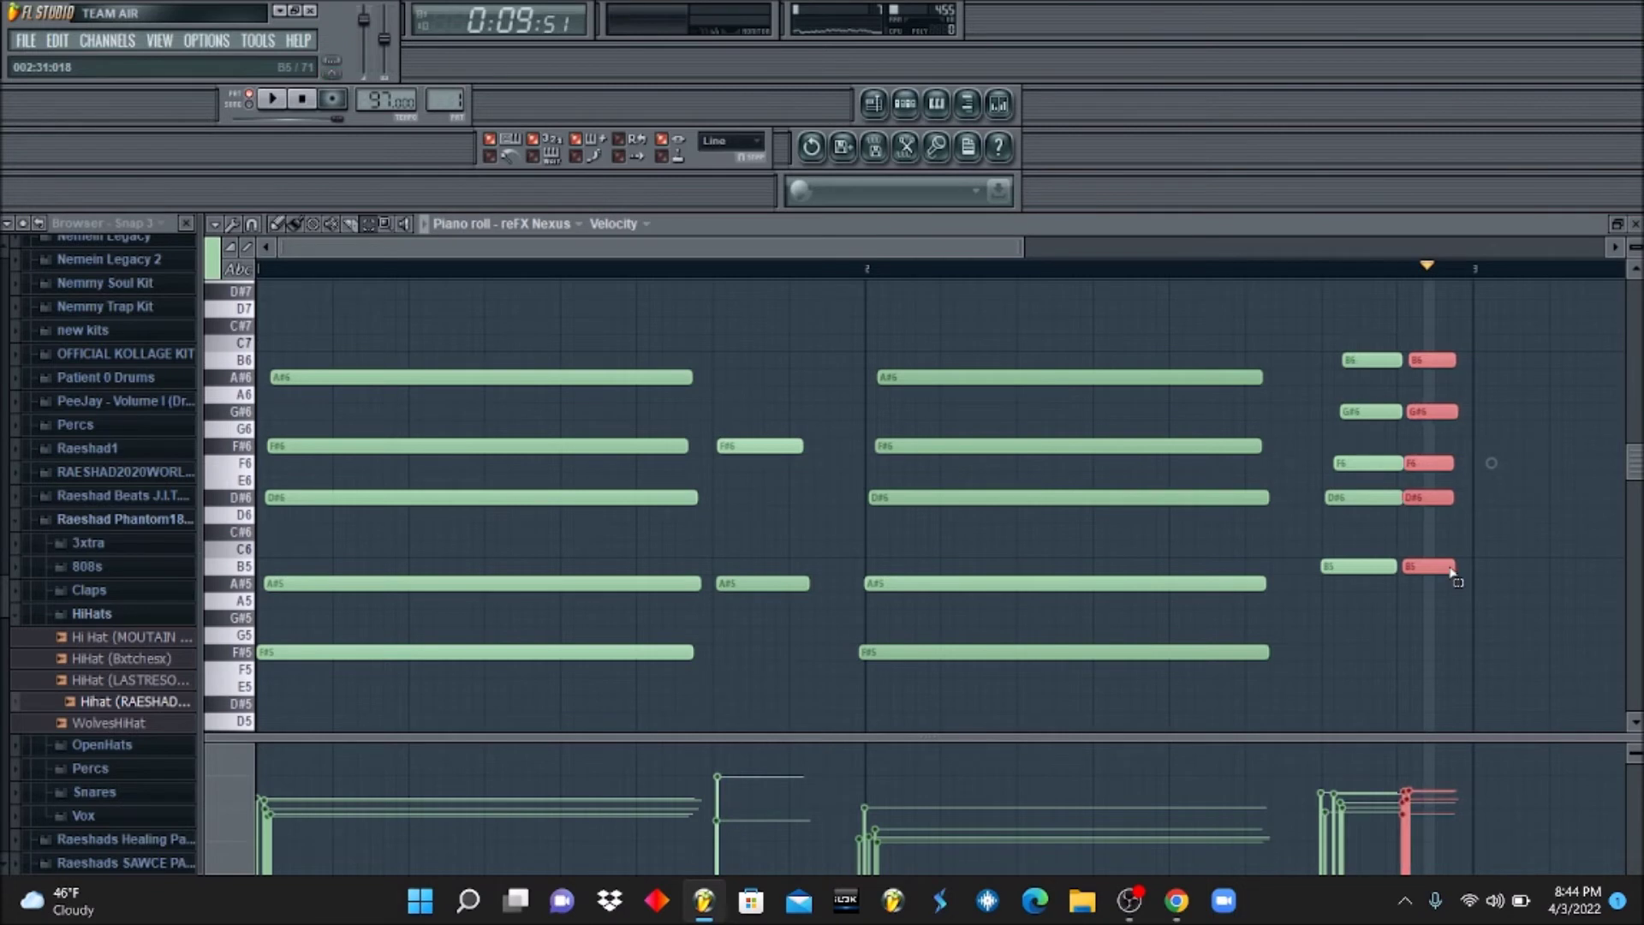
key(space)
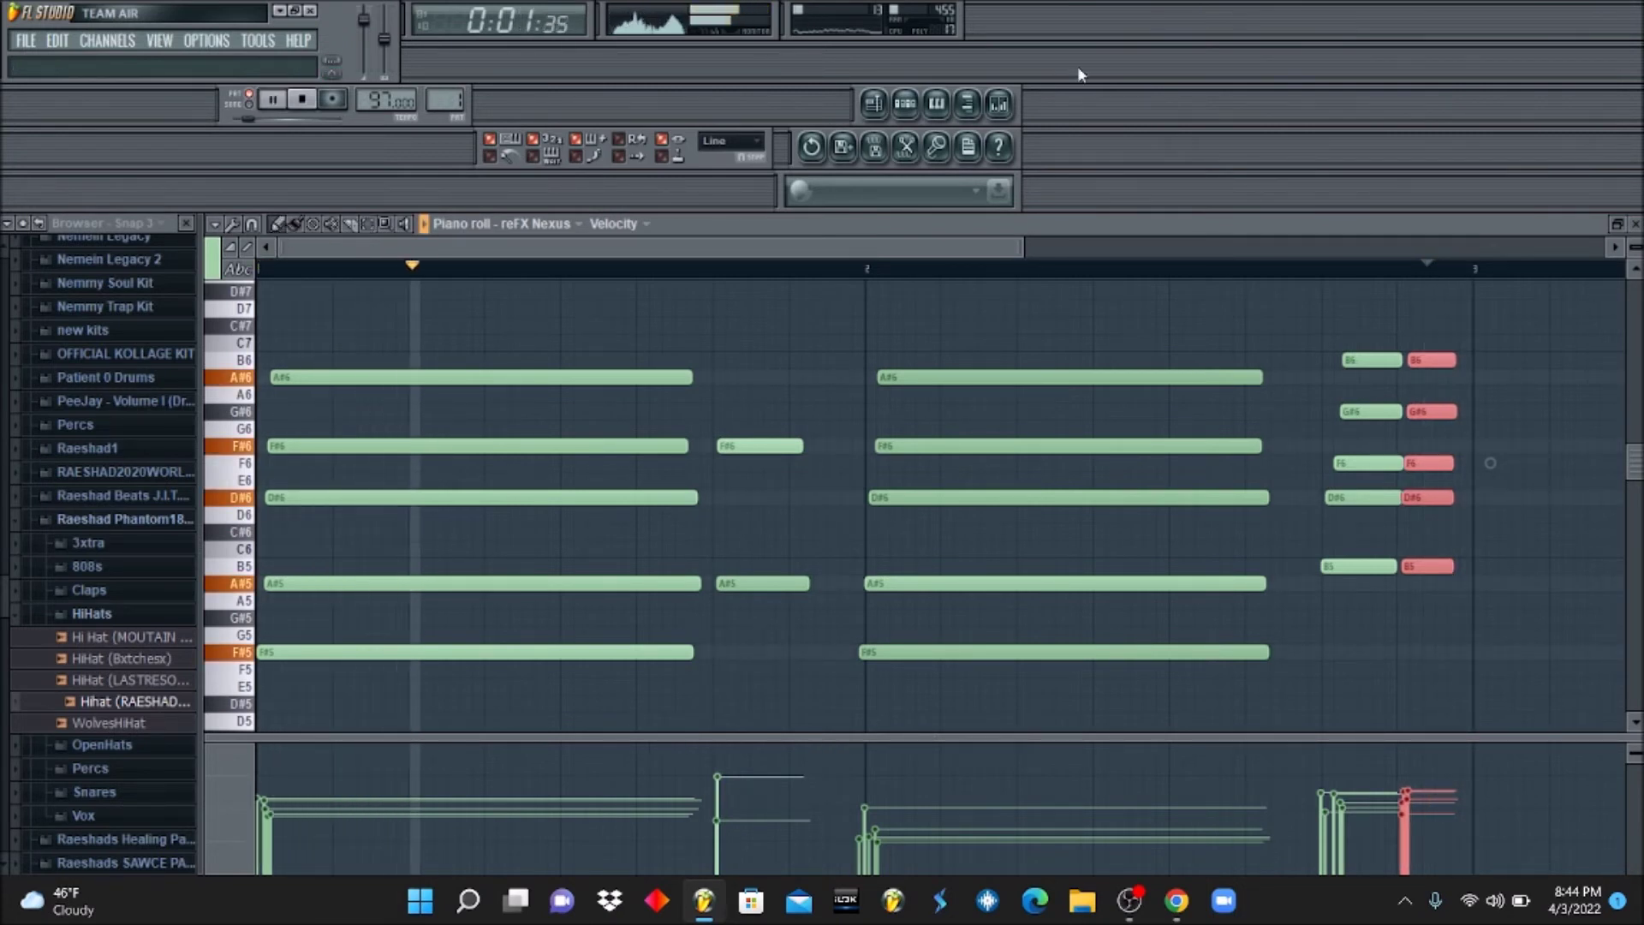
key(ctrl+z)
key(ctrl+z)
key(ctrl+d)
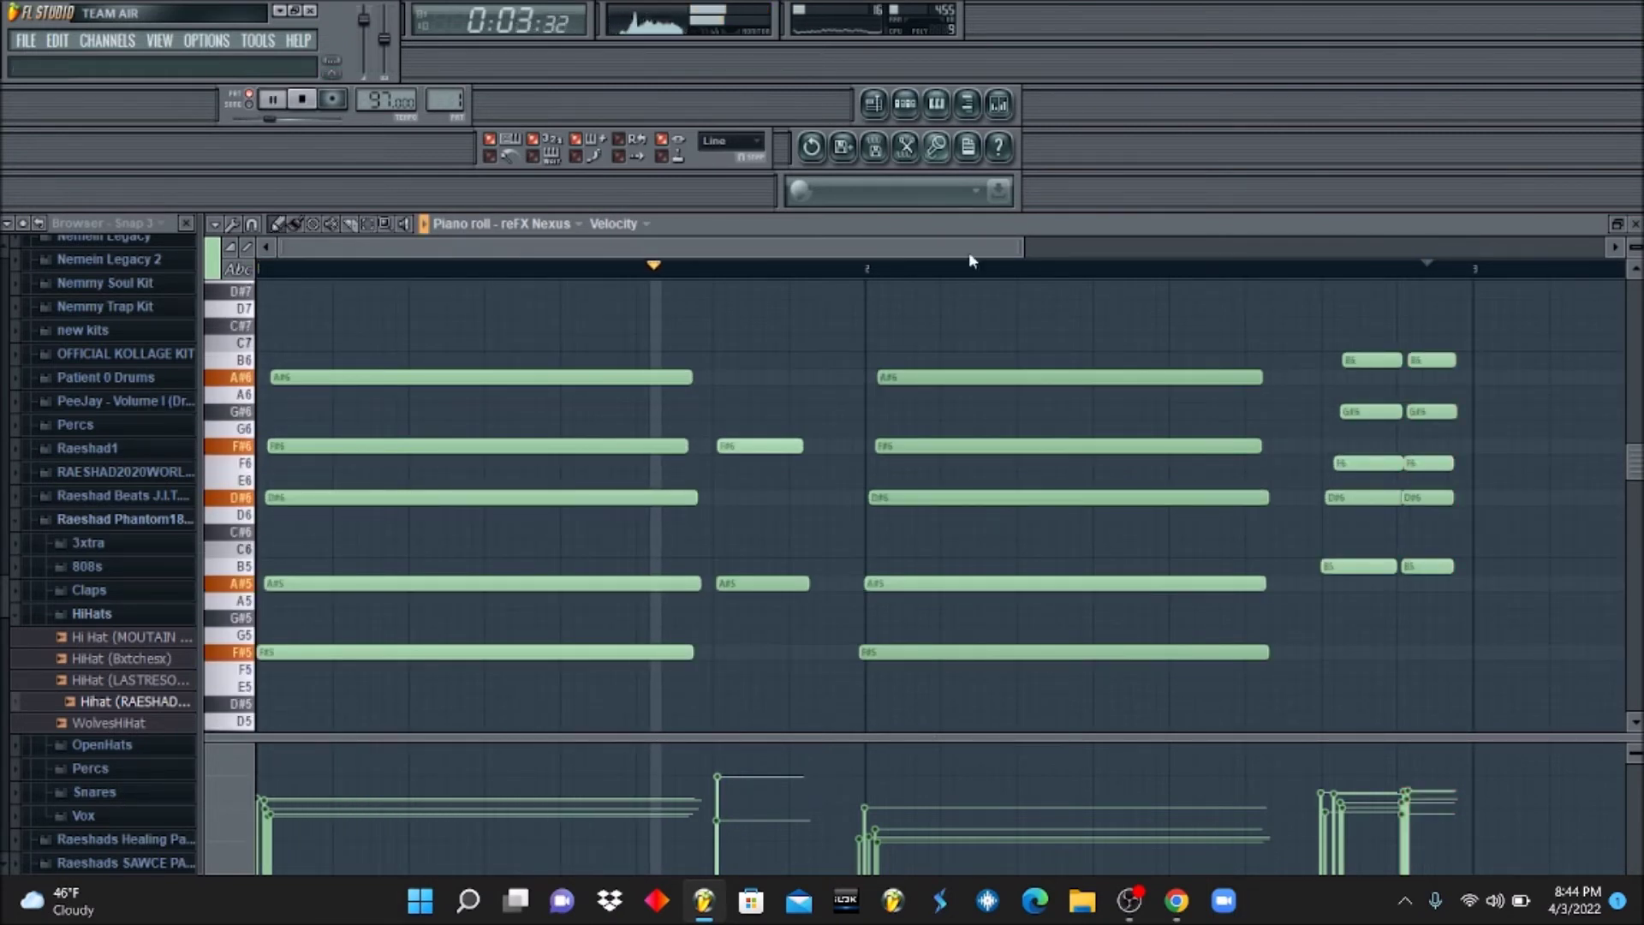
Adjust the reFX Nexus channel's volume in the step sequencer and stop playback.
click(908, 110)
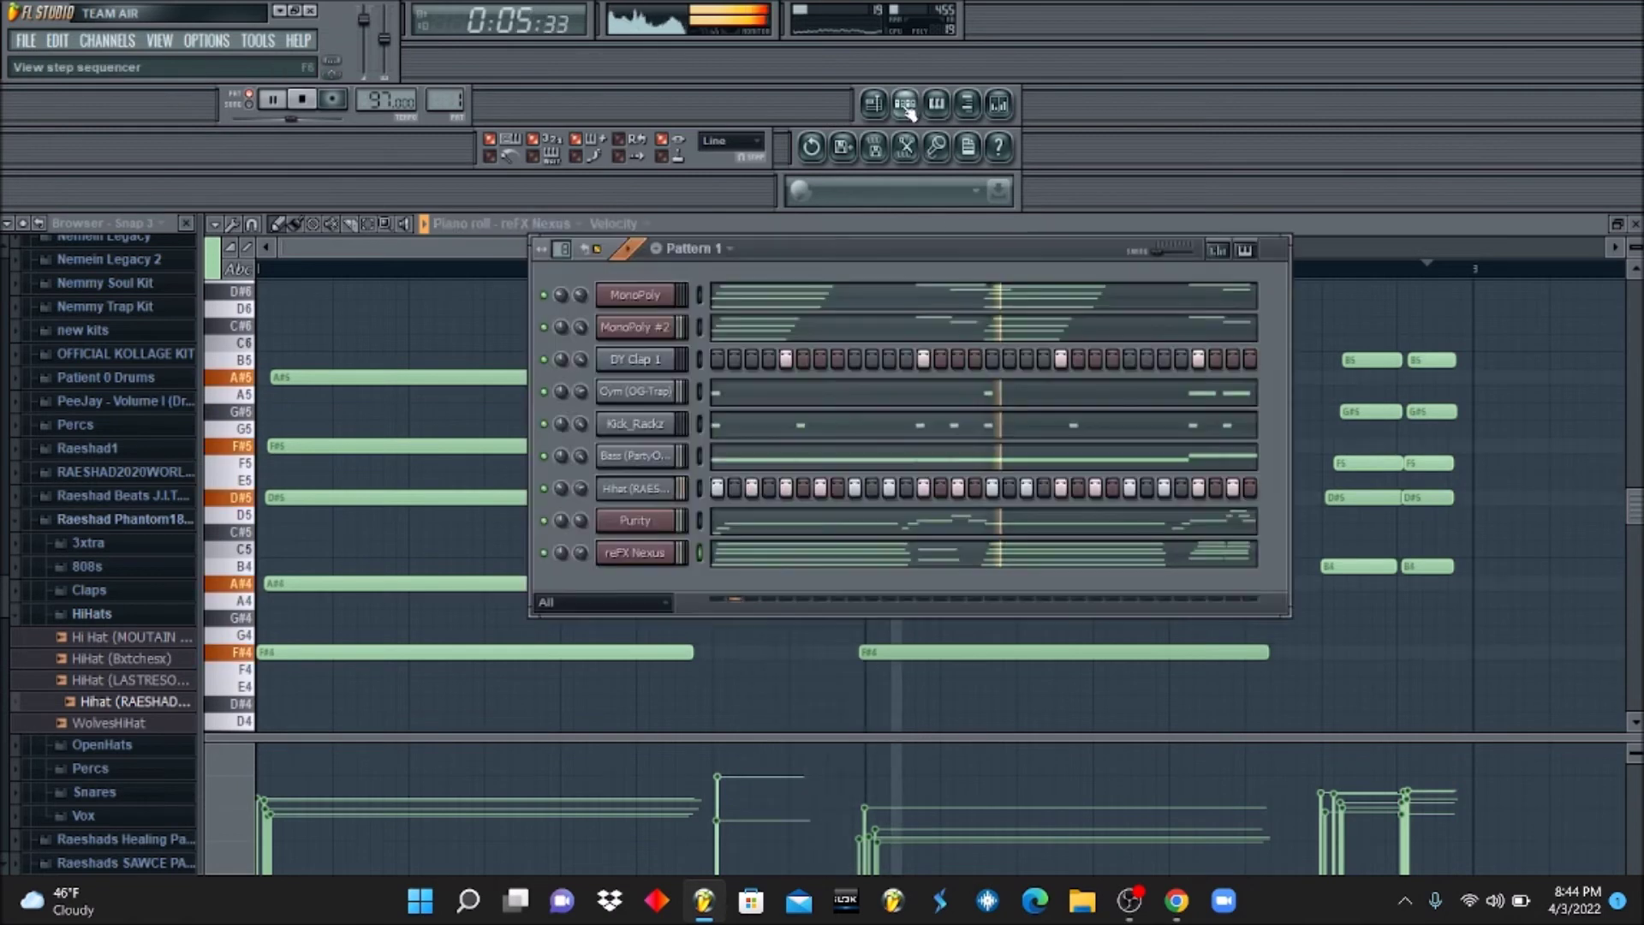
drag(561, 552, 579, 559)
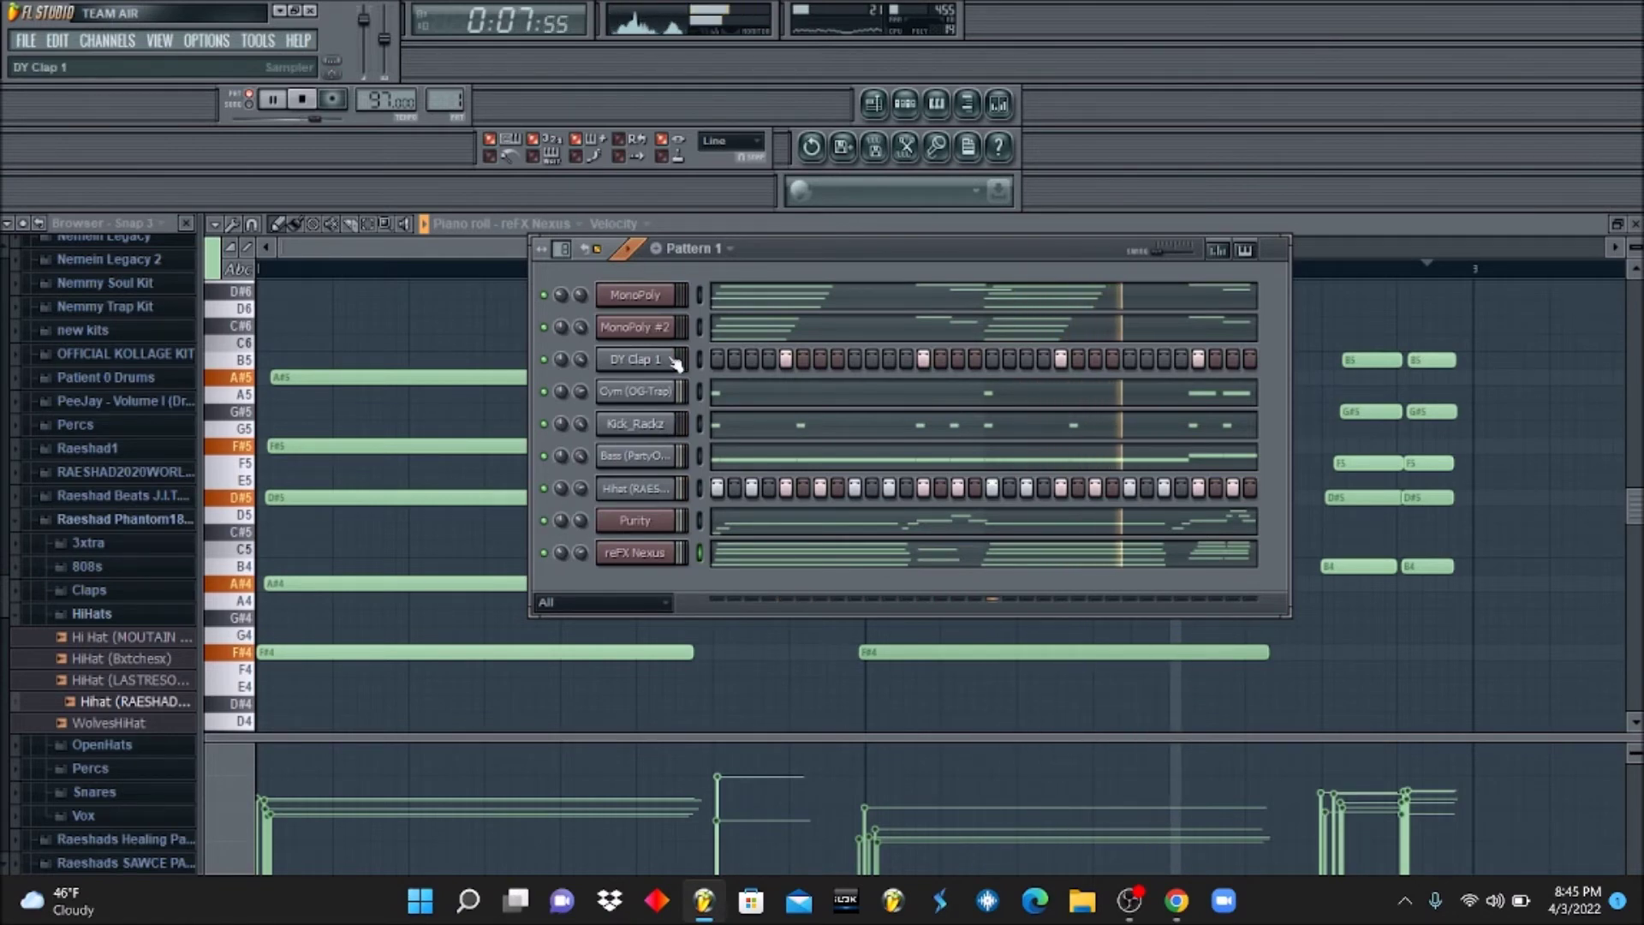
key(space)
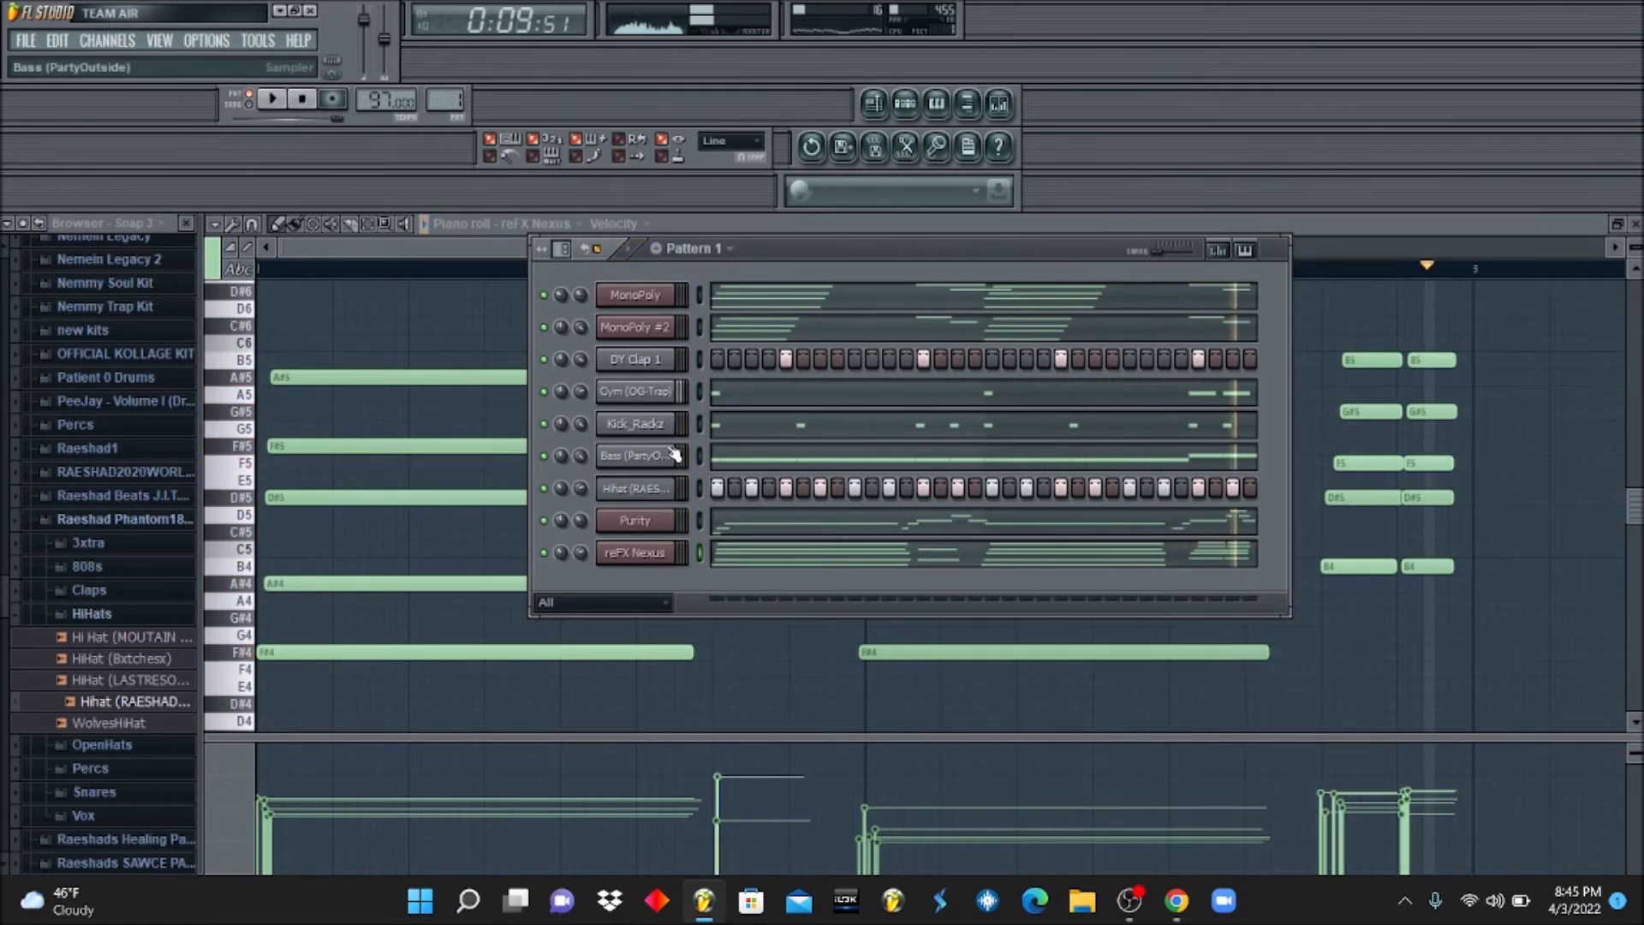
Place a Pattern 1 clip at bar 1 on Track 1 of the playlist.
click(881, 118)
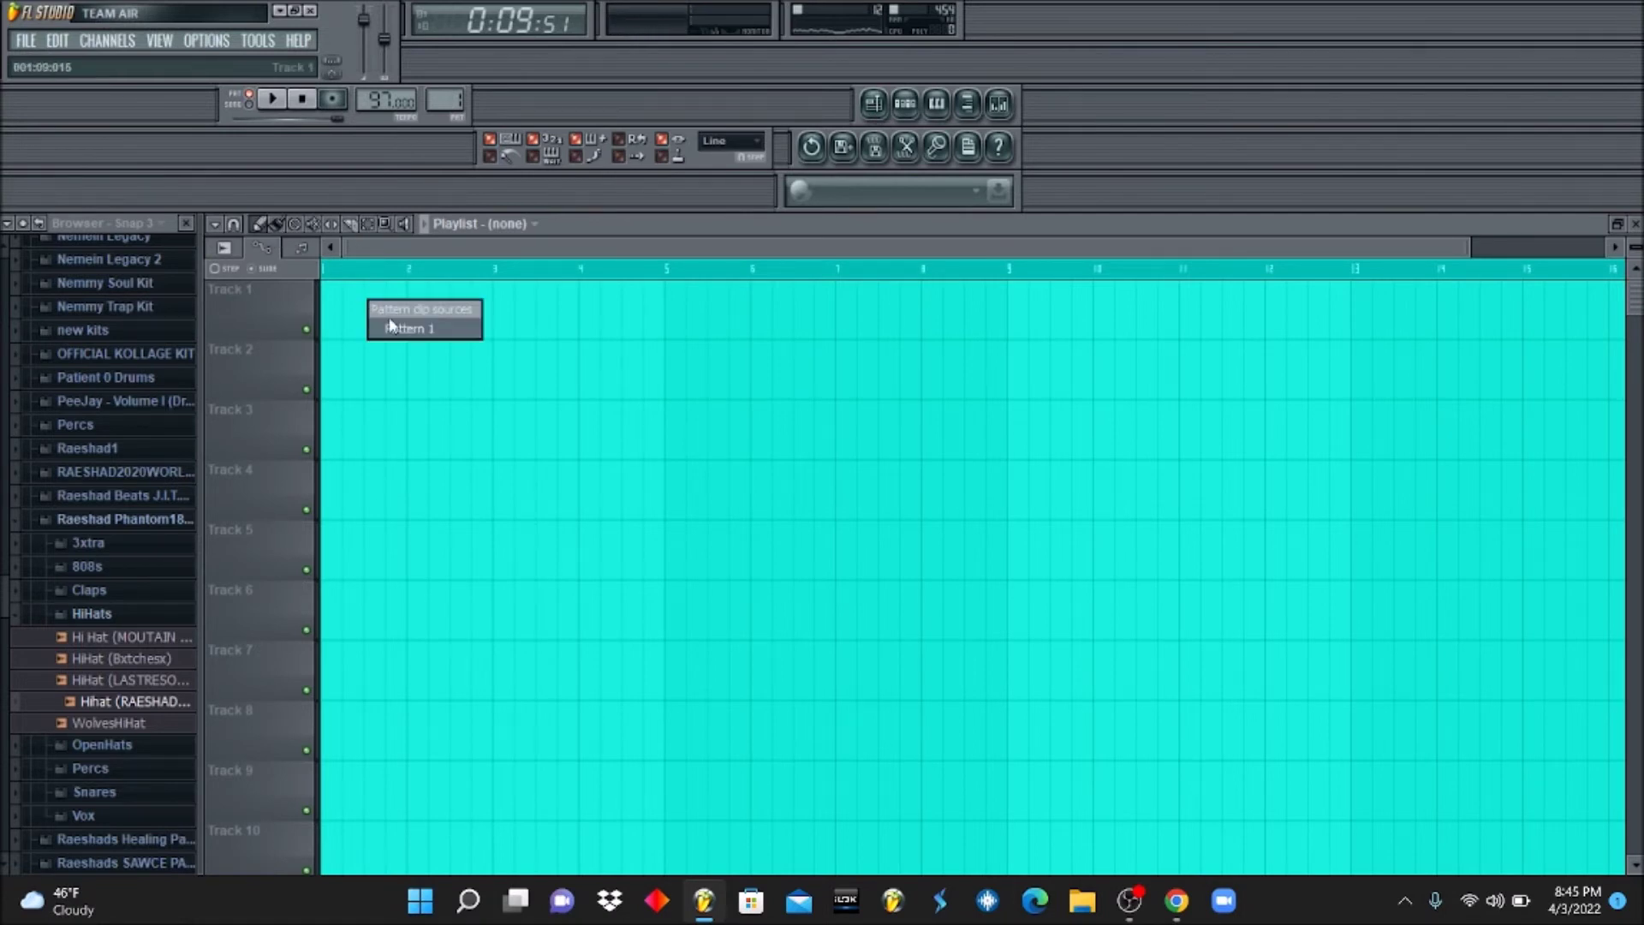
click(390, 328)
click(906, 106)
click(906, 106)
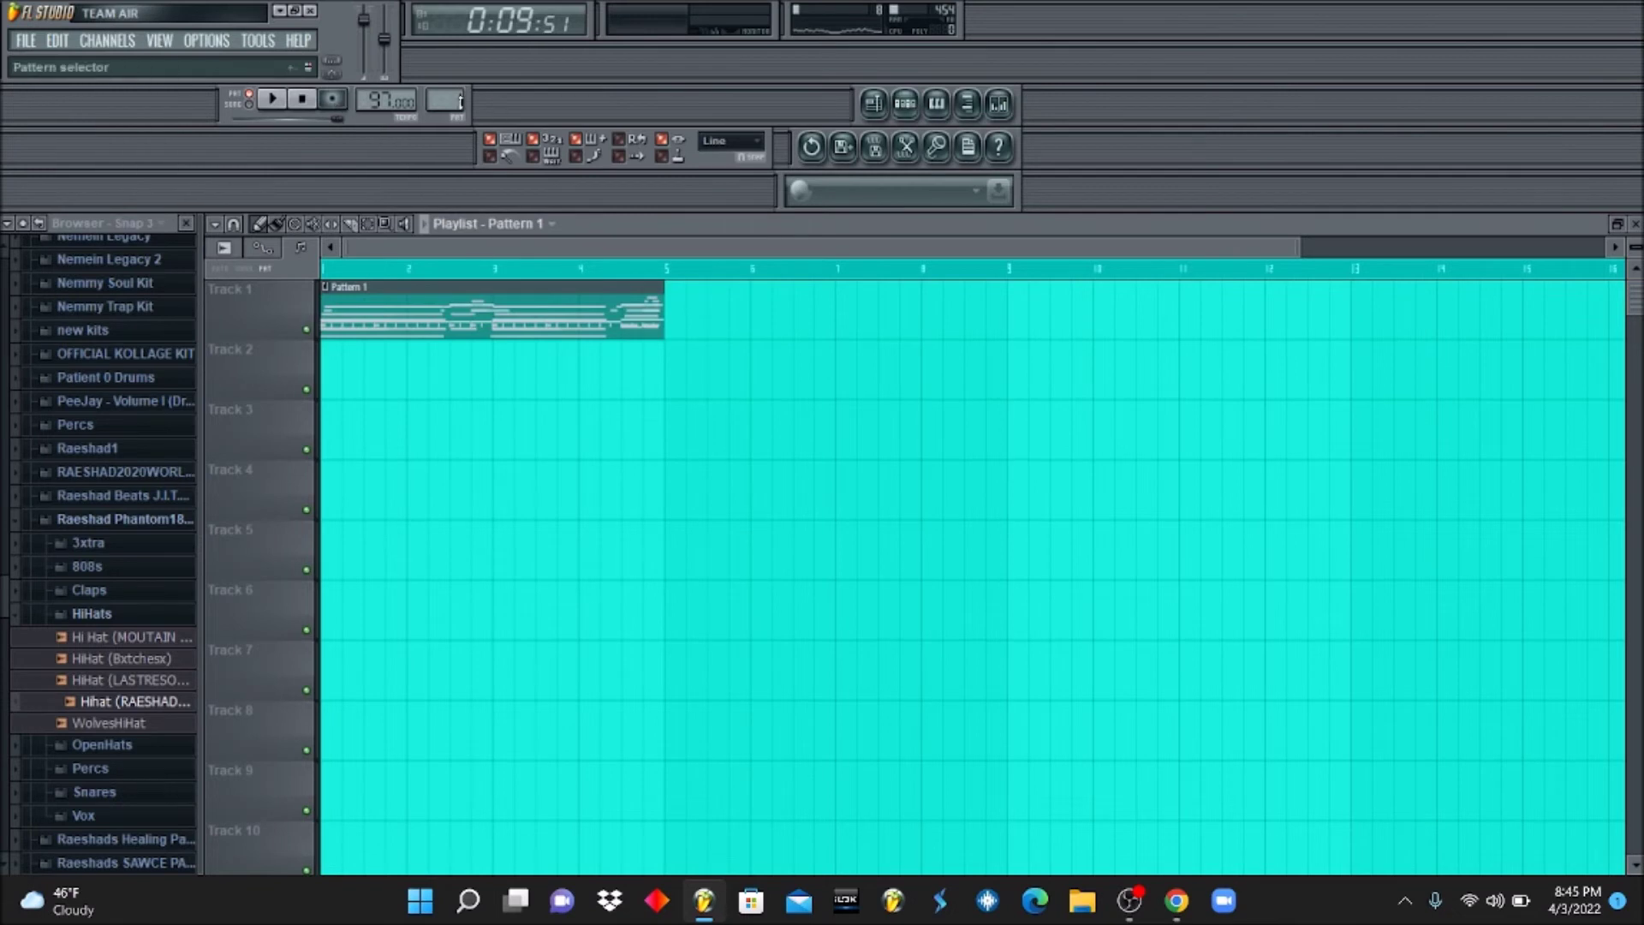
click(887, 108)
click(887, 108)
Split Pattern 1 by channel, arrange the resulting clips on tracks 1 to 4 and 6 to 10, and play the song.
right_click(444, 101)
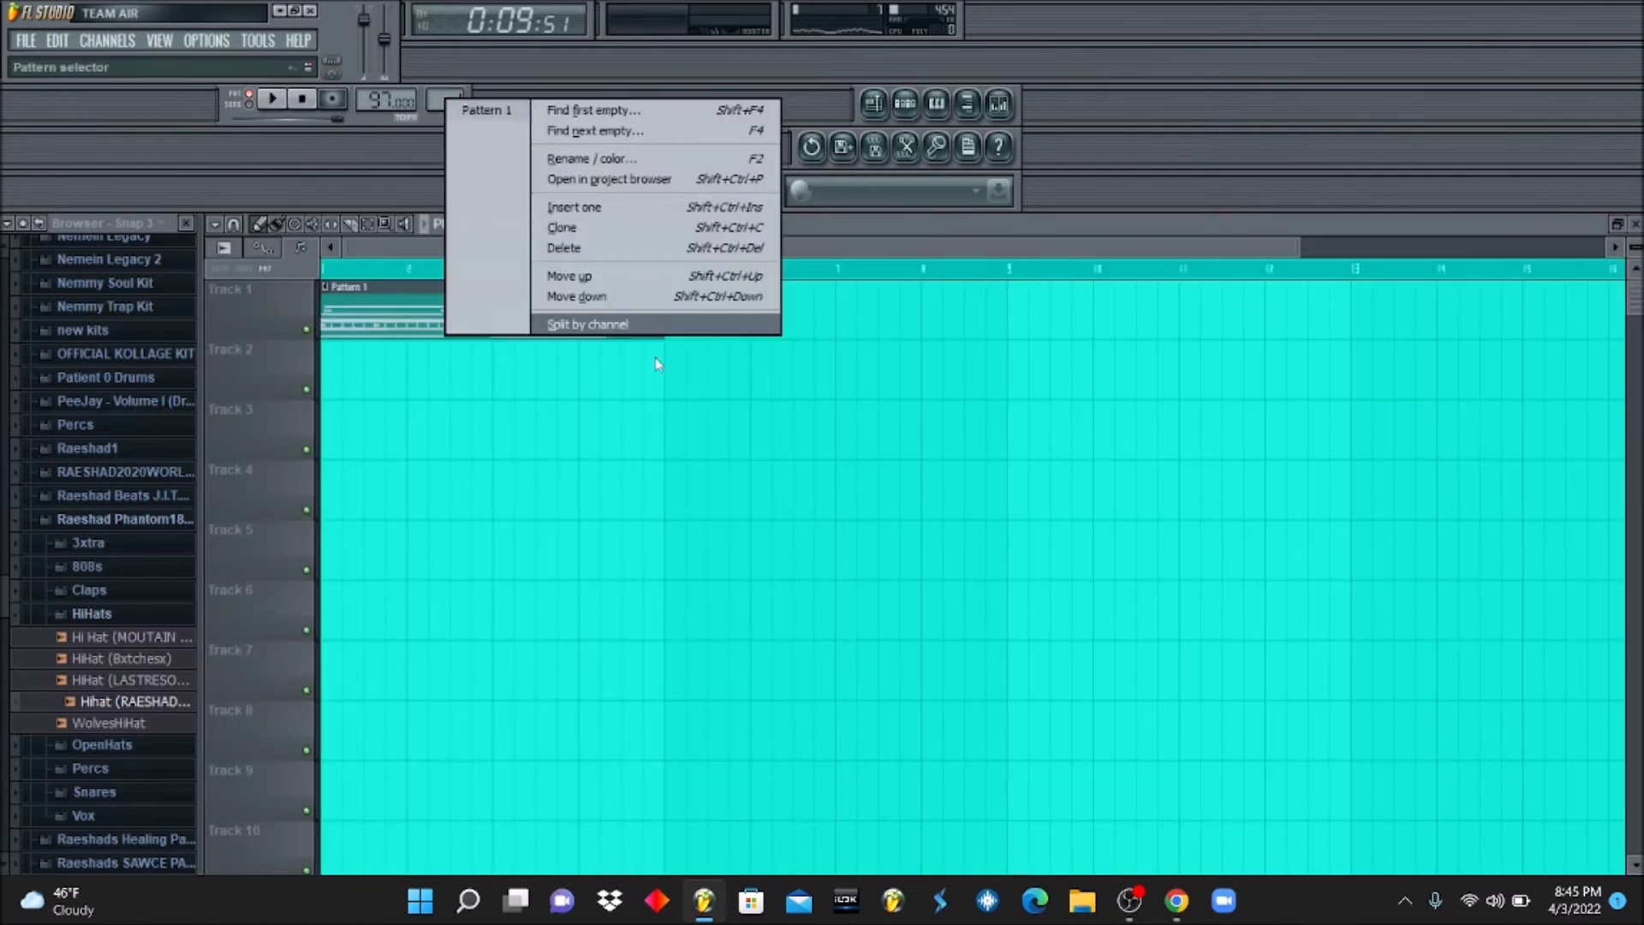
click(614, 325)
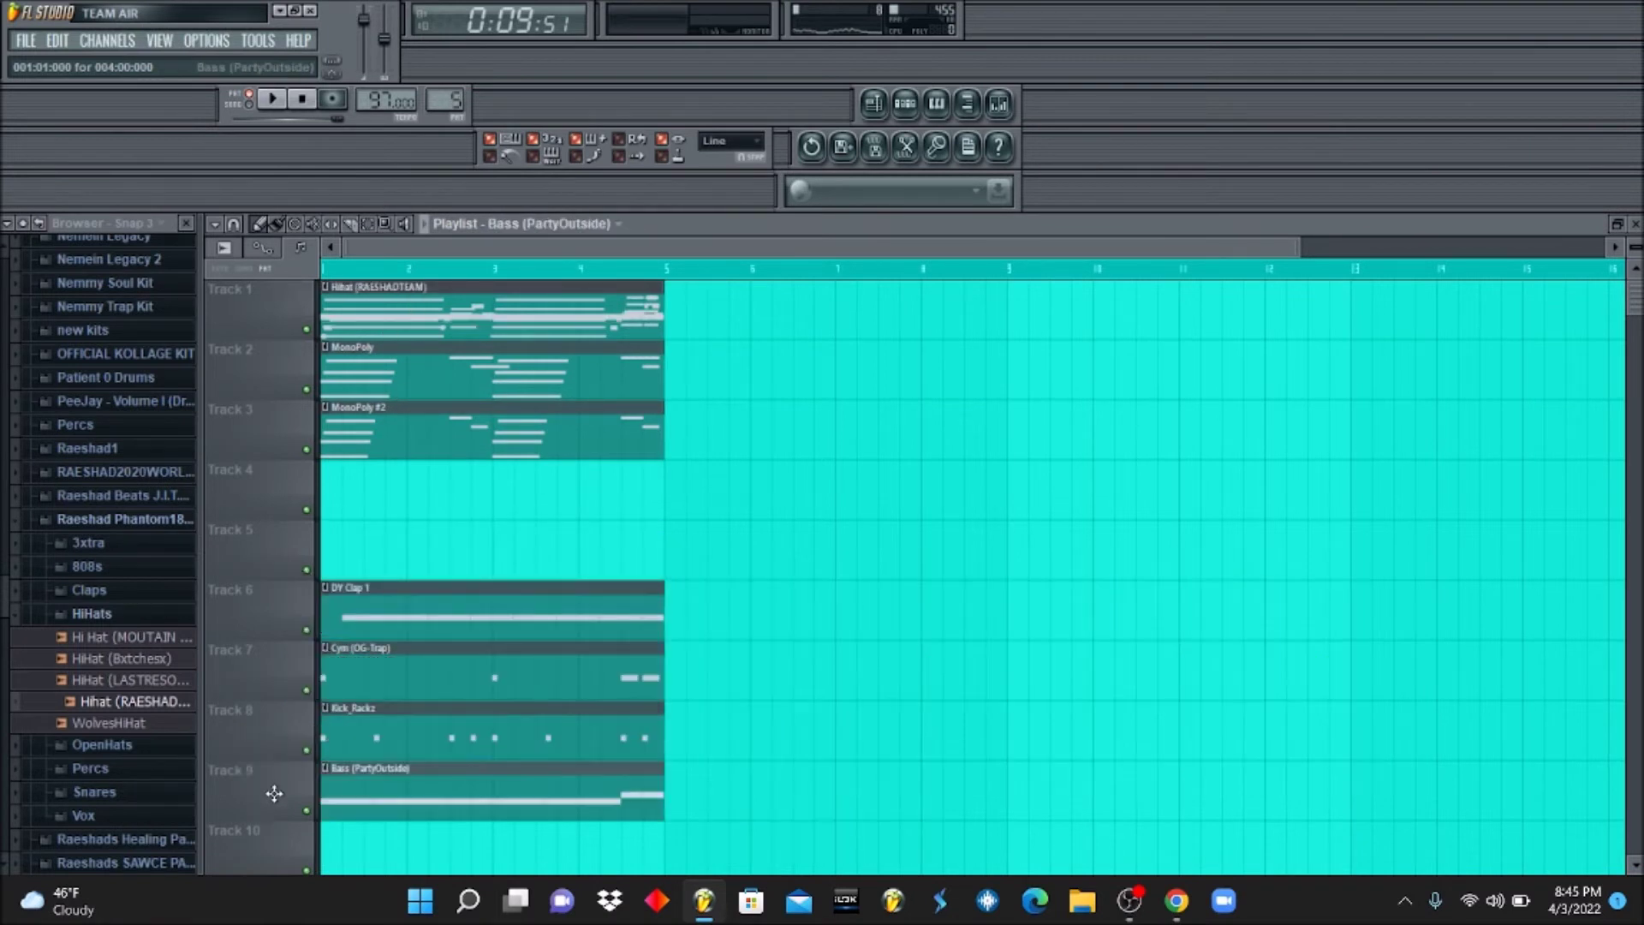
scroll(334, 668, down, 2)
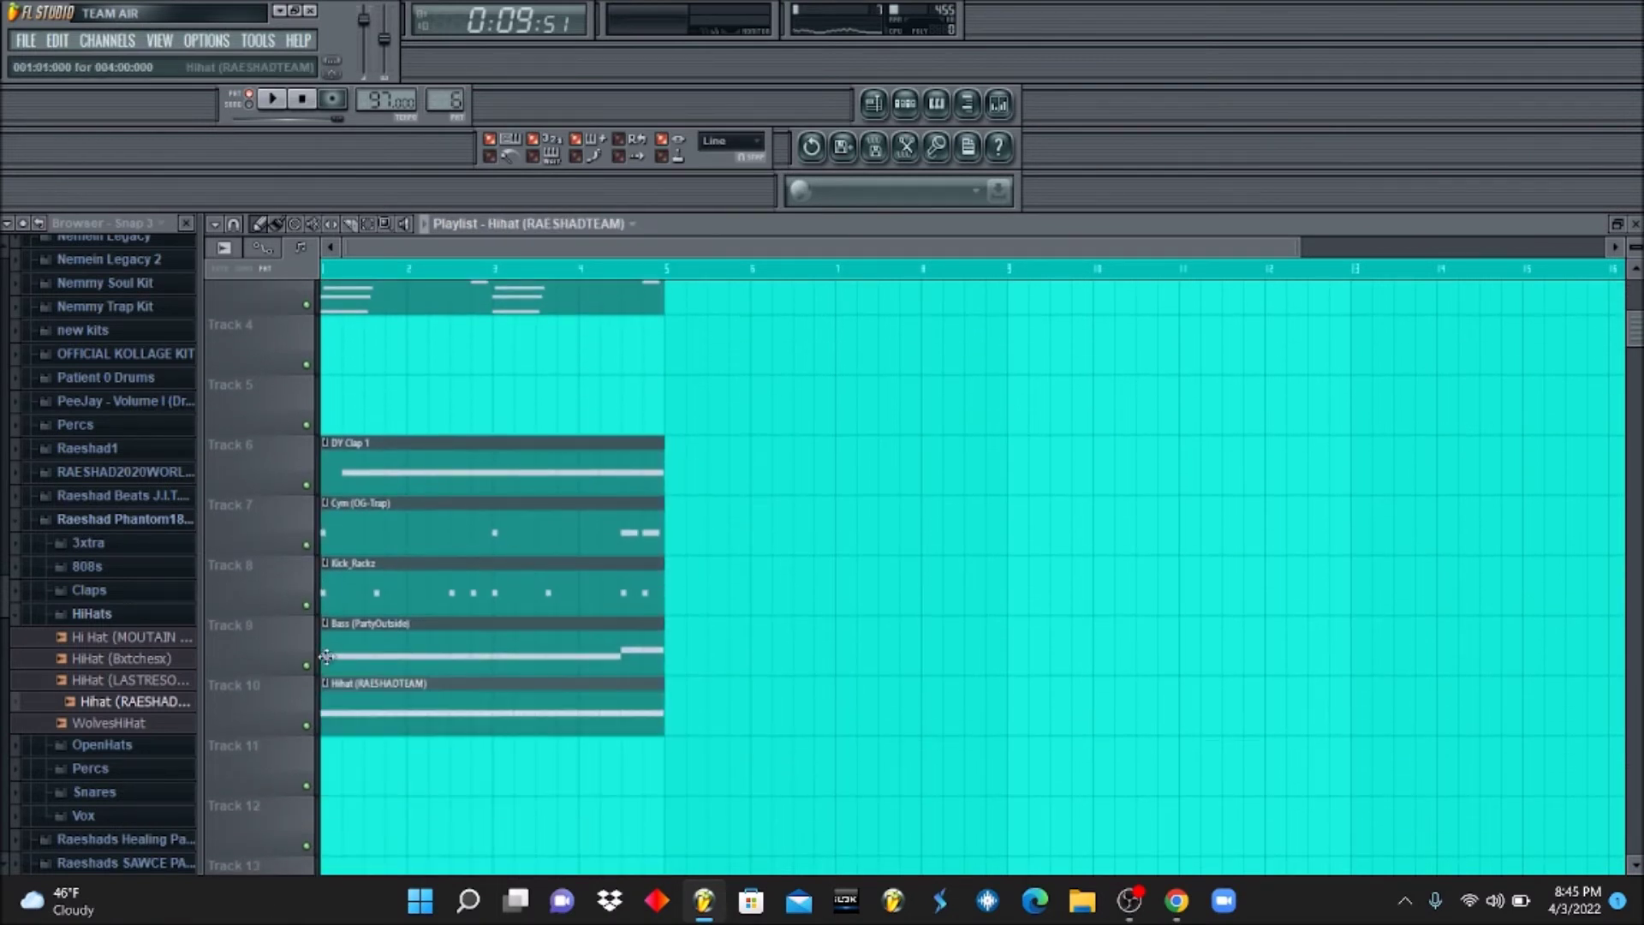
key(space)
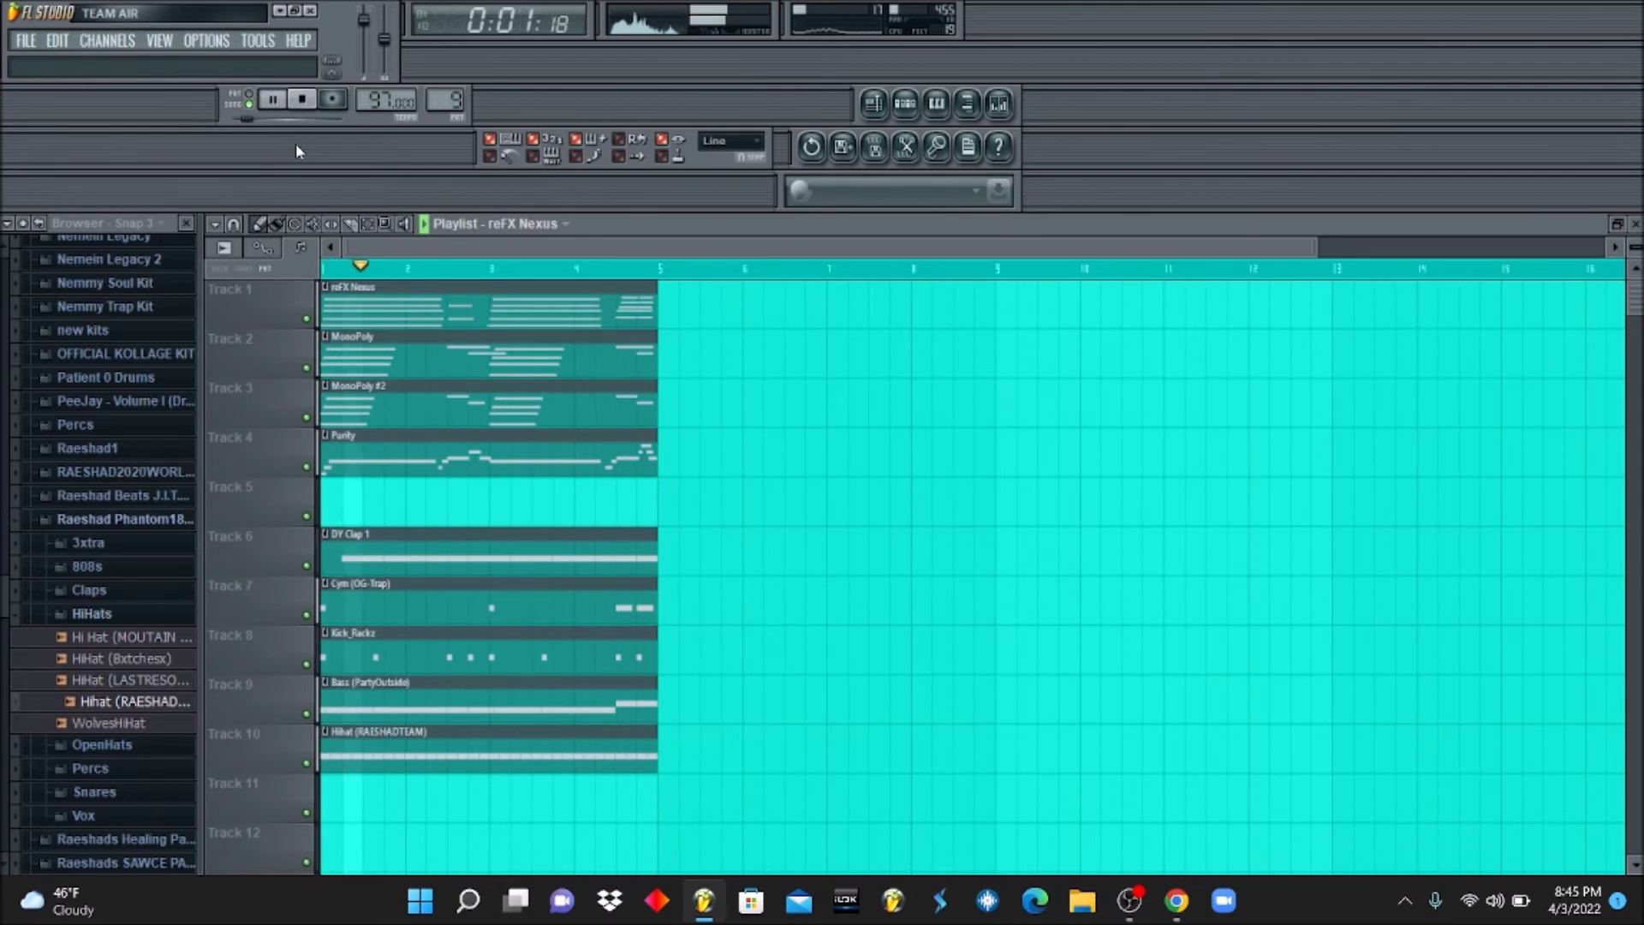
Select all the playlist clips and duplicate them back to back until the arrangement reaches bar 21.
drag(704, 772, 397, 175)
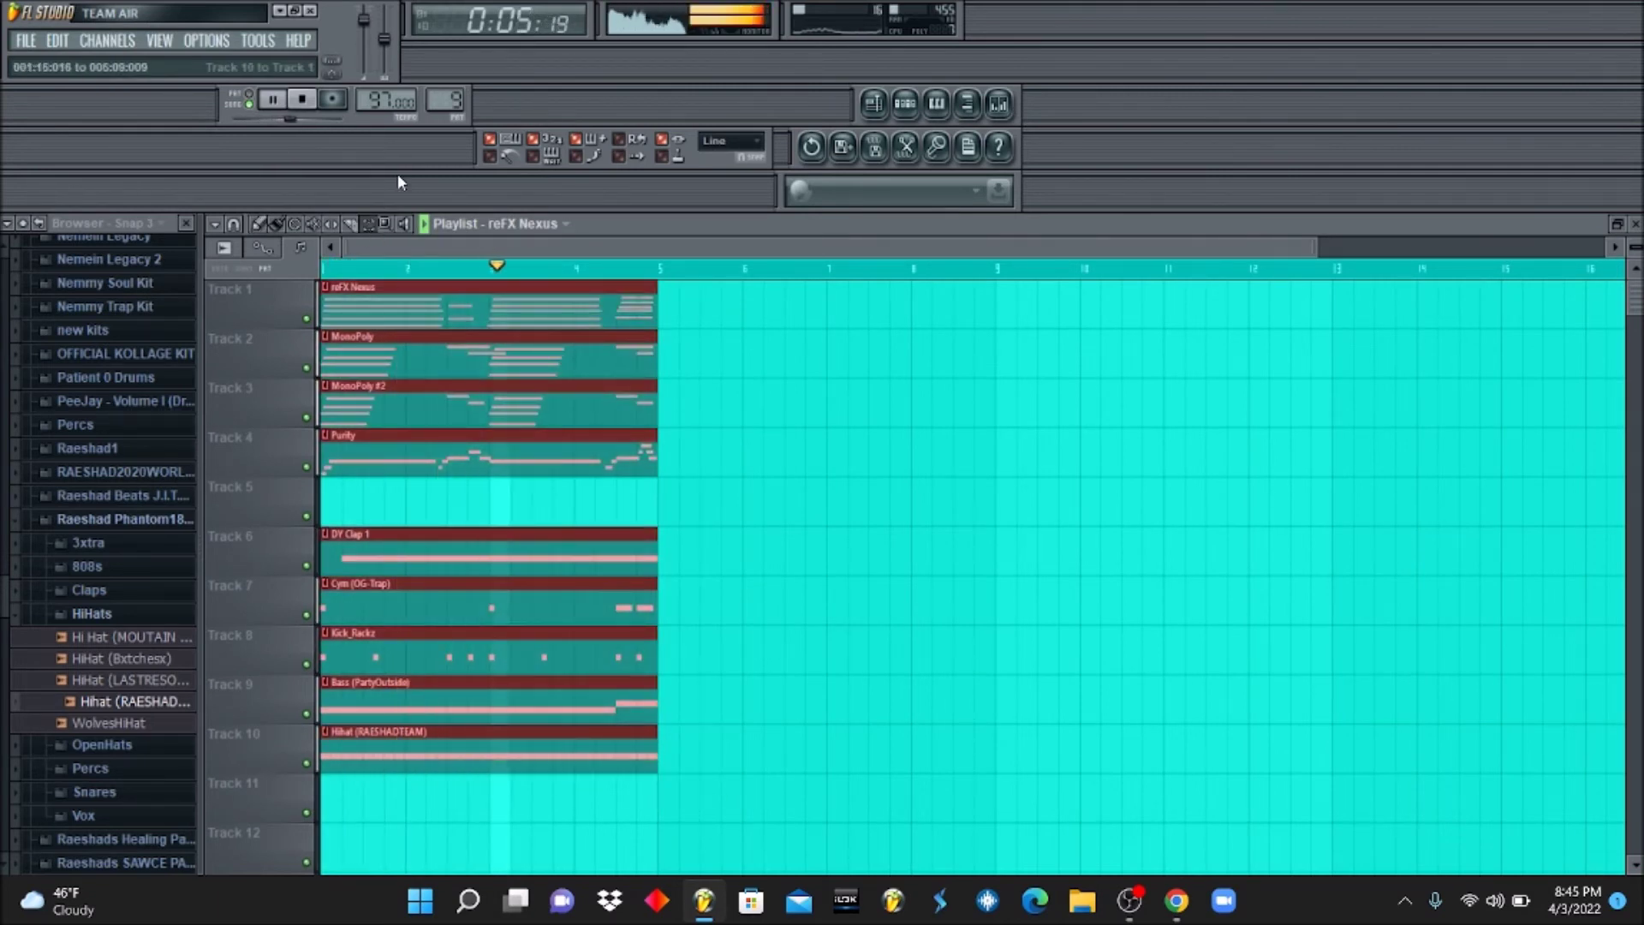
key(ctrl+b)
key(ctrl+b)
key(ctrl+b)
key(ctrl+b)
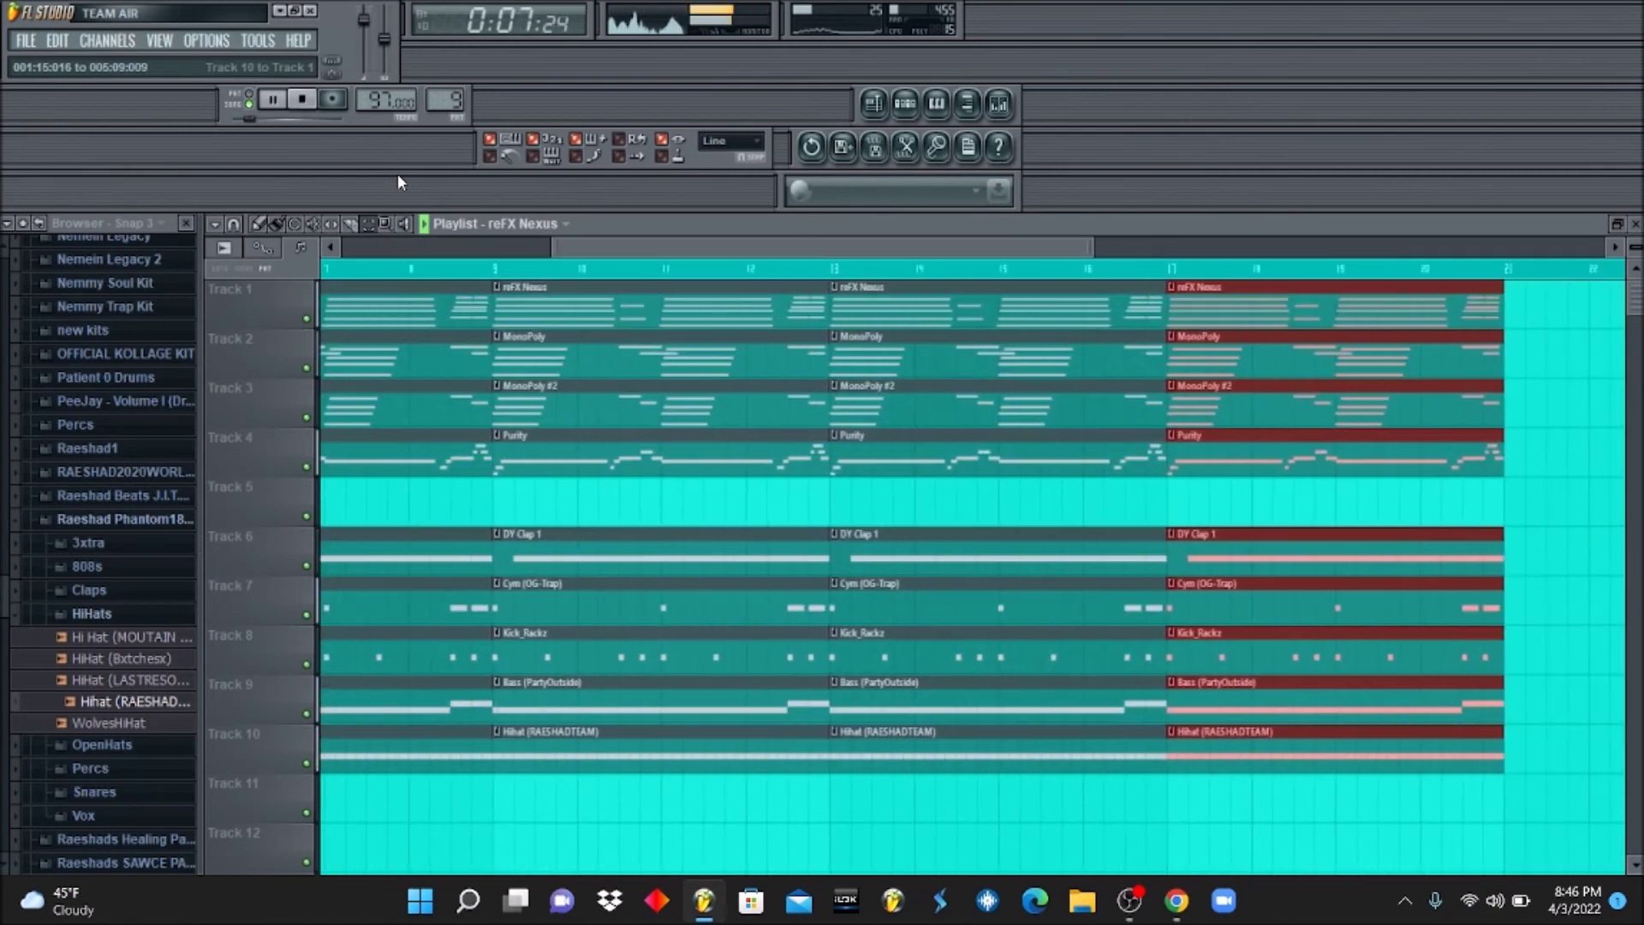
click(386, 224)
right_click(403, 334)
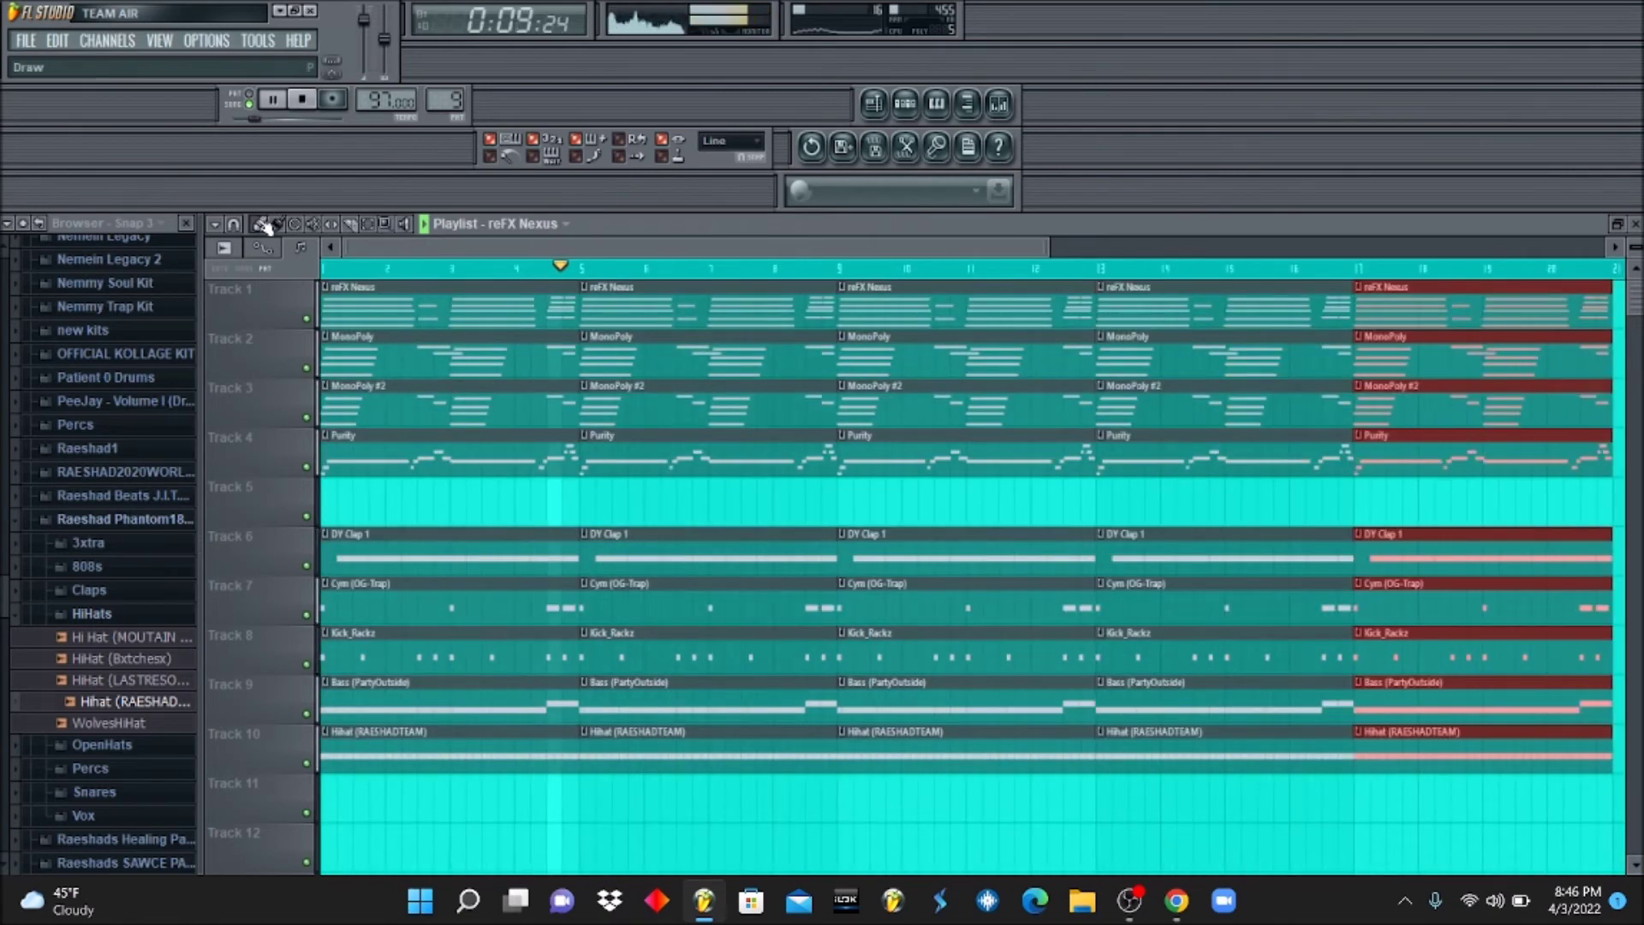
Check the Circular panning law option in the project's general settings.
click(209, 43)
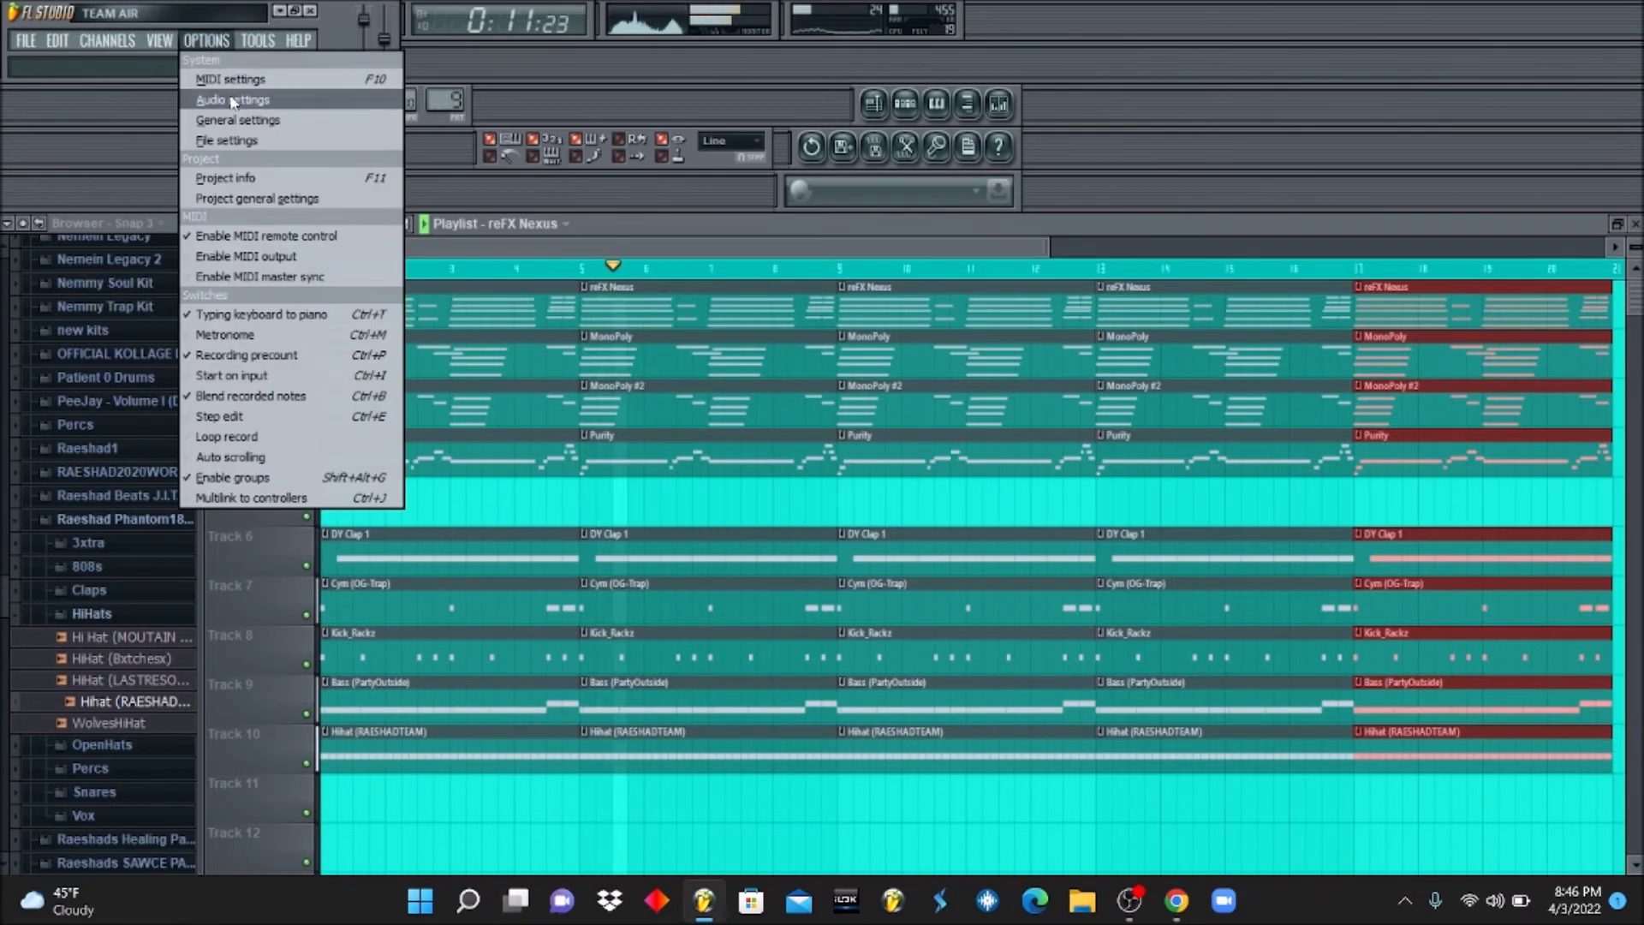
click(231, 99)
click(586, 756)
click(587, 360)
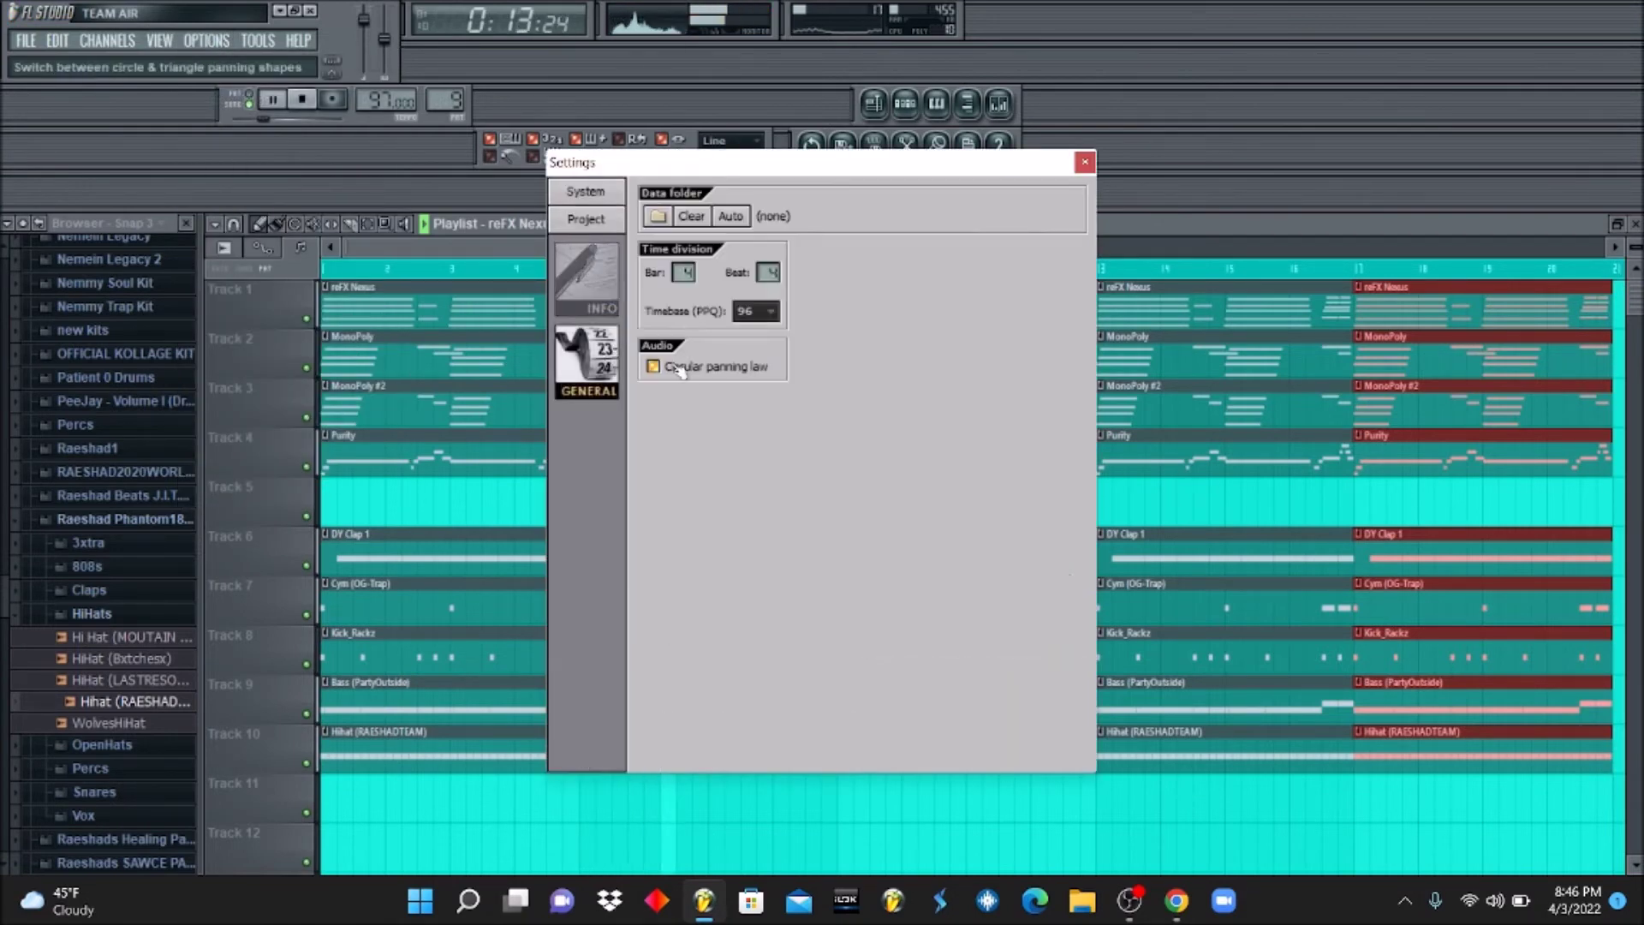
click(1086, 164)
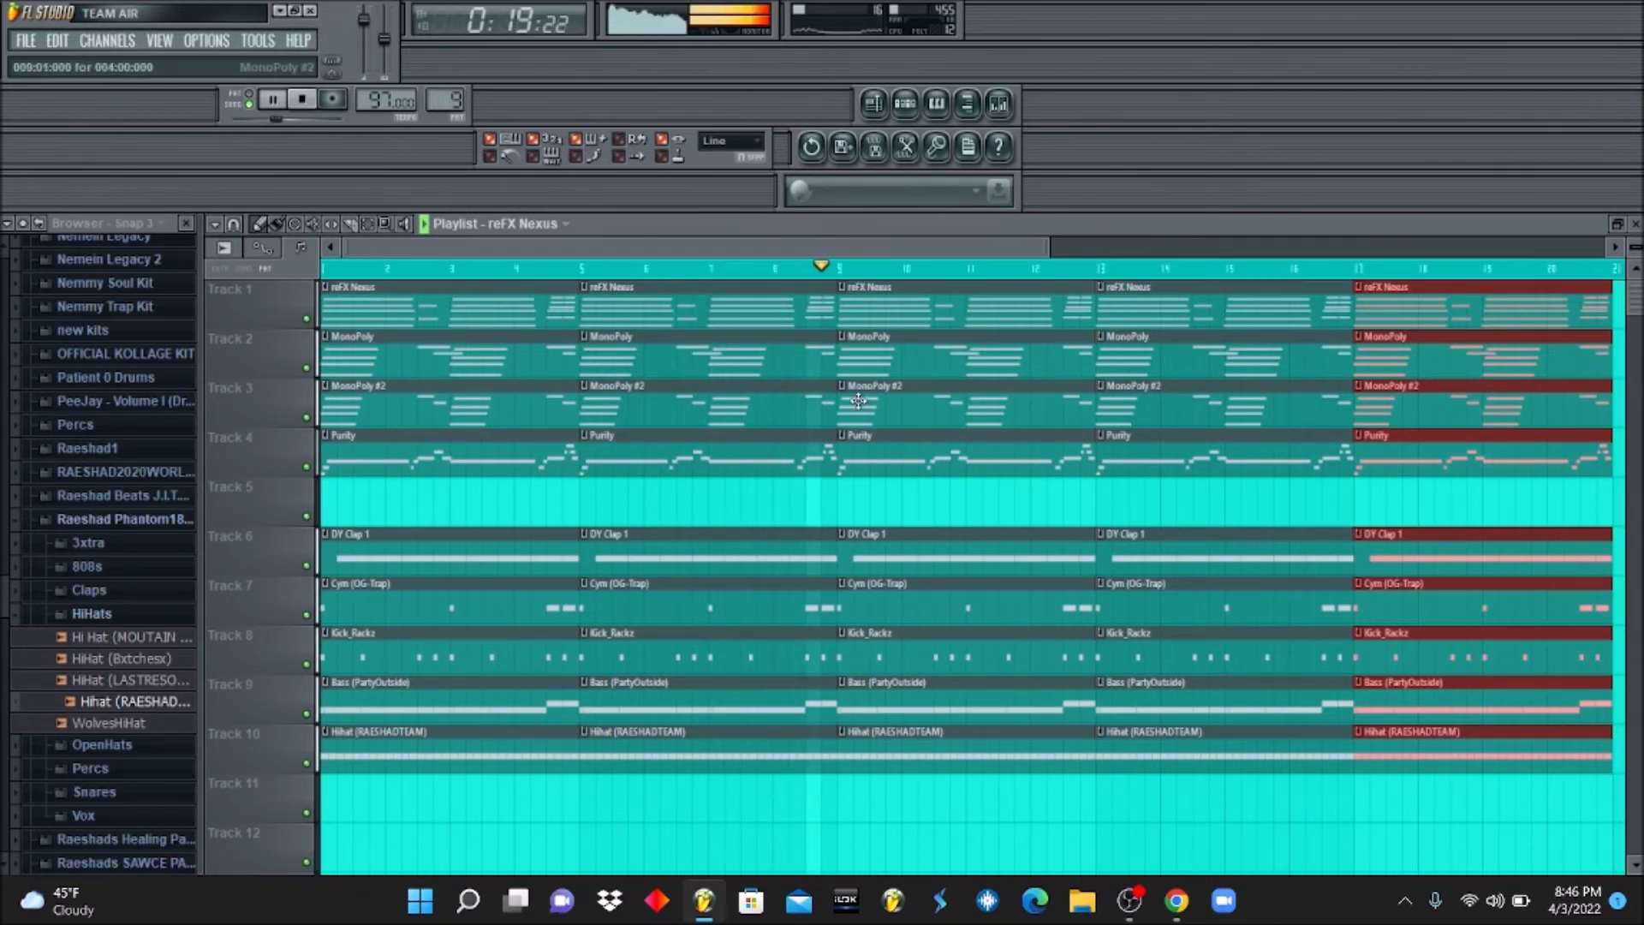
Try deleting the MonoPoly, MonoPoly #2 and Purity clips at bar 9 and undo the deletions.
right_click(888, 355)
right_click(888, 402)
right_click(888, 444)
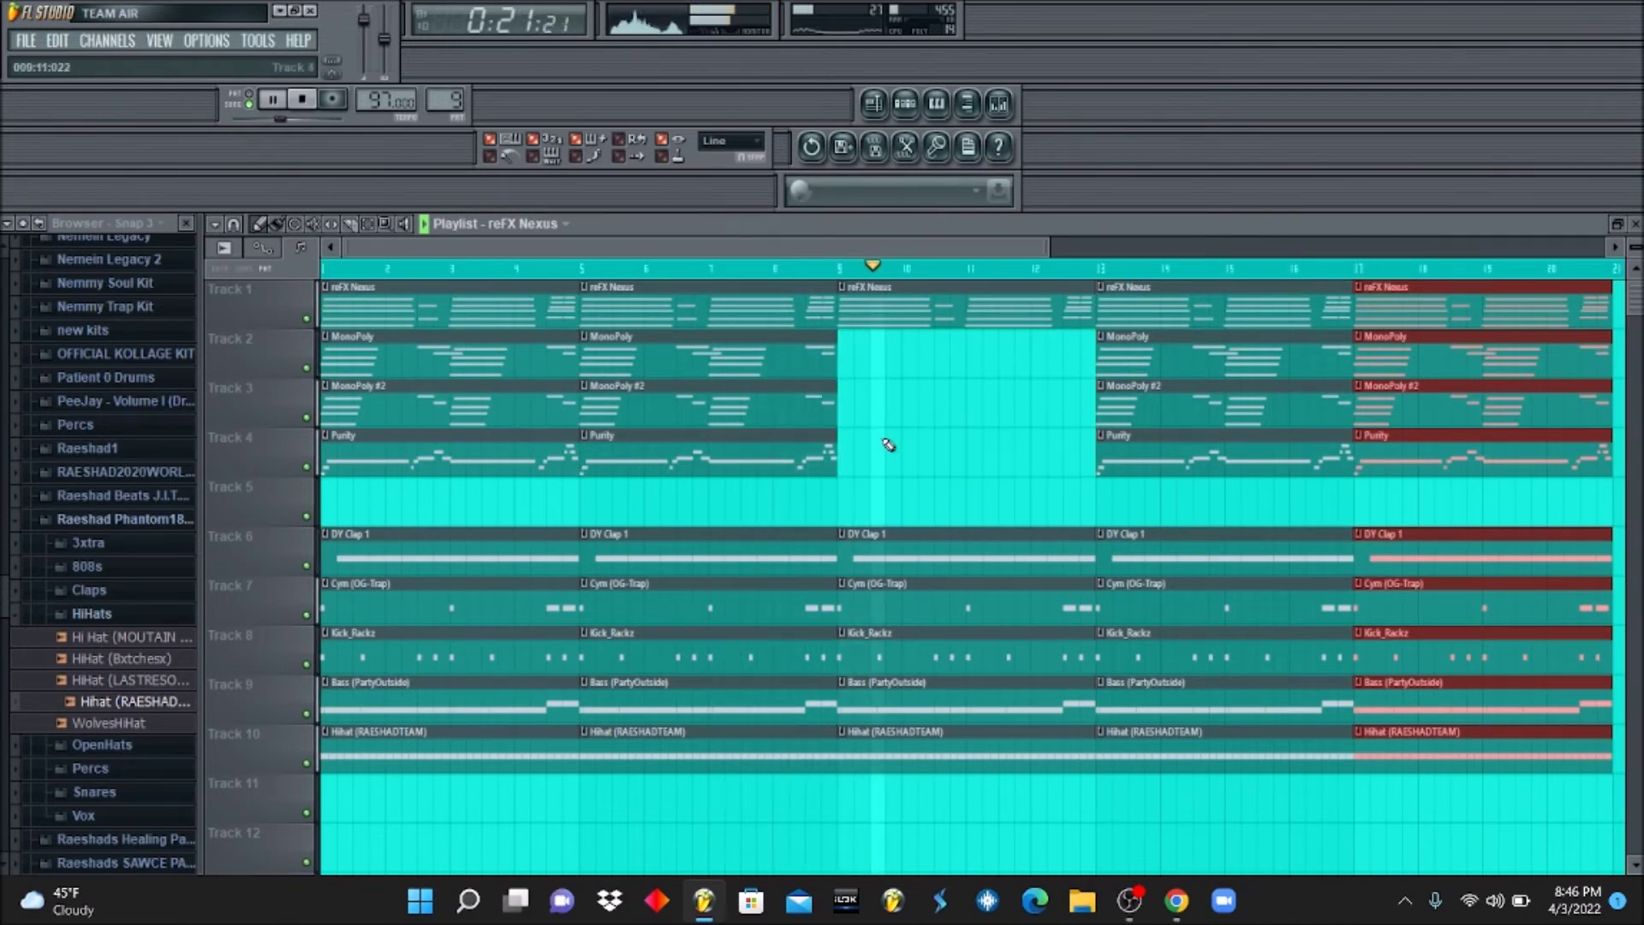
key(space)
key(ctrl+z)
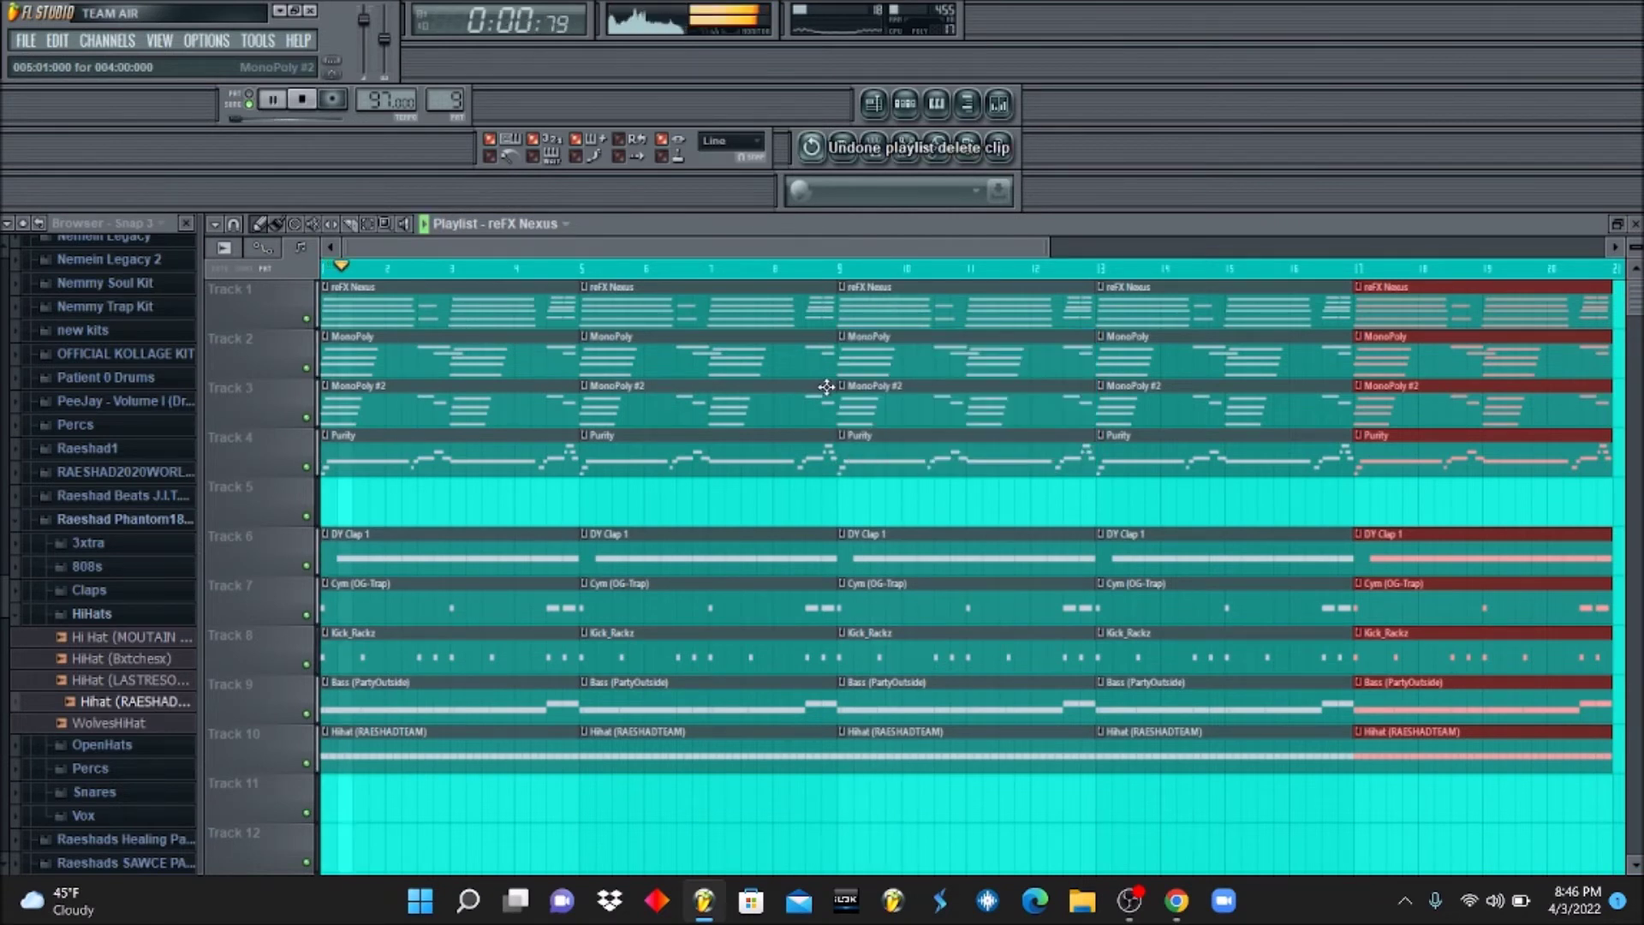
Try deleting the Purity, MonoPoly #2 and reFX Nexus clips at bar 1, undo the deletions and restart playback.
right_click(500, 454)
right_click(484, 413)
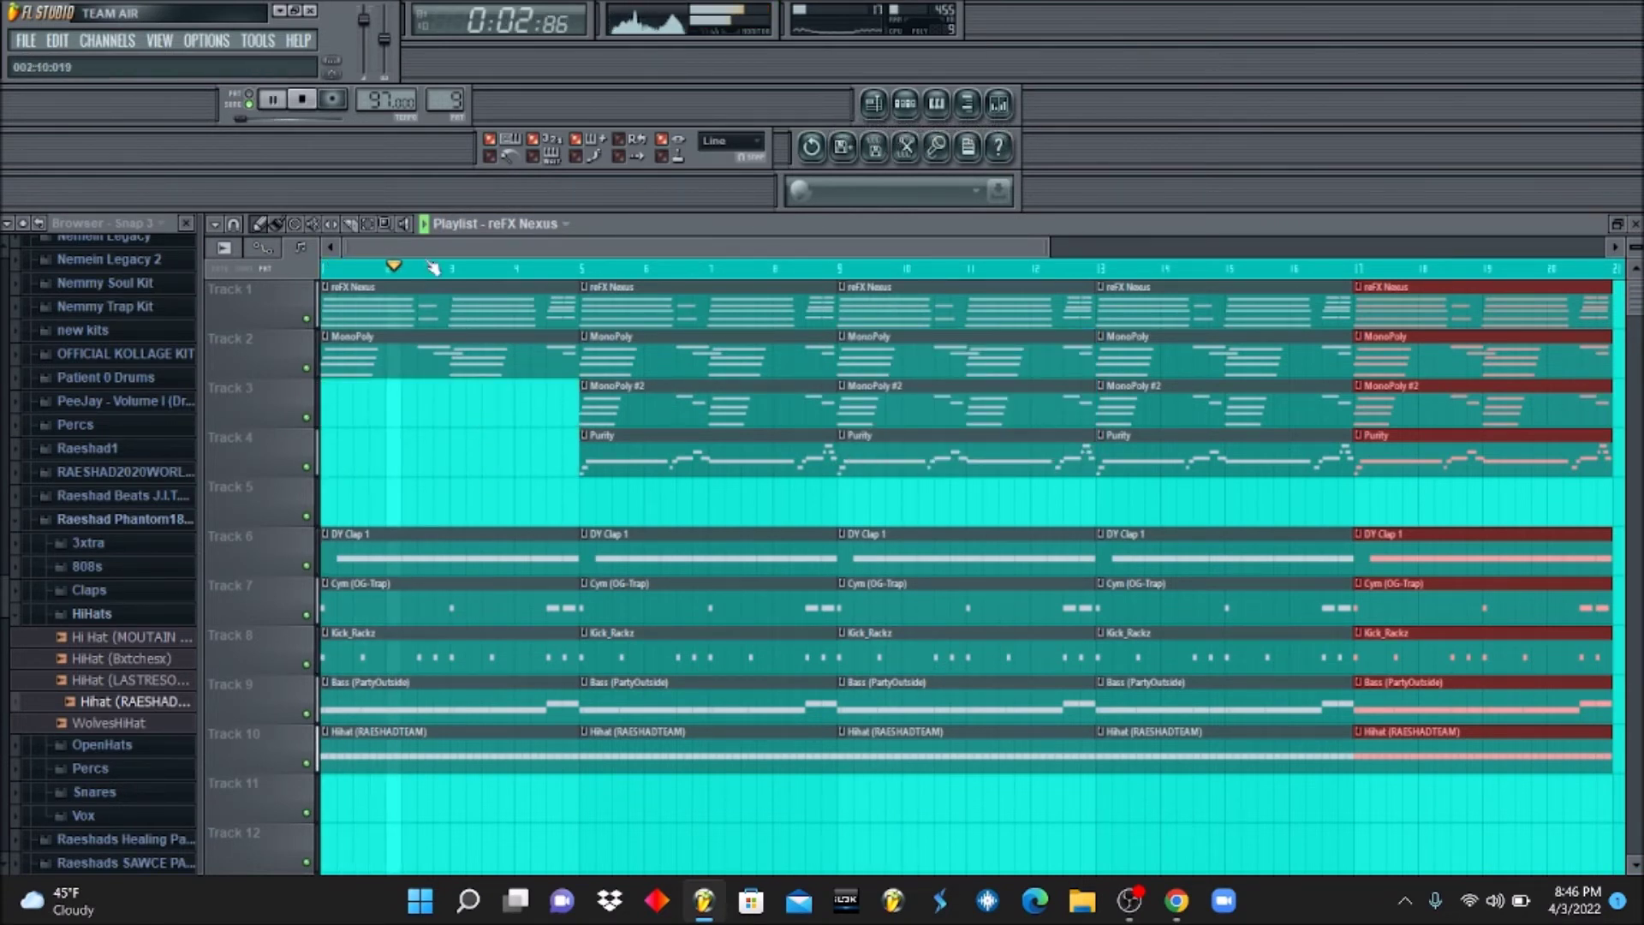
click(428, 291)
right_click(428, 296)
key(ctrl+z)
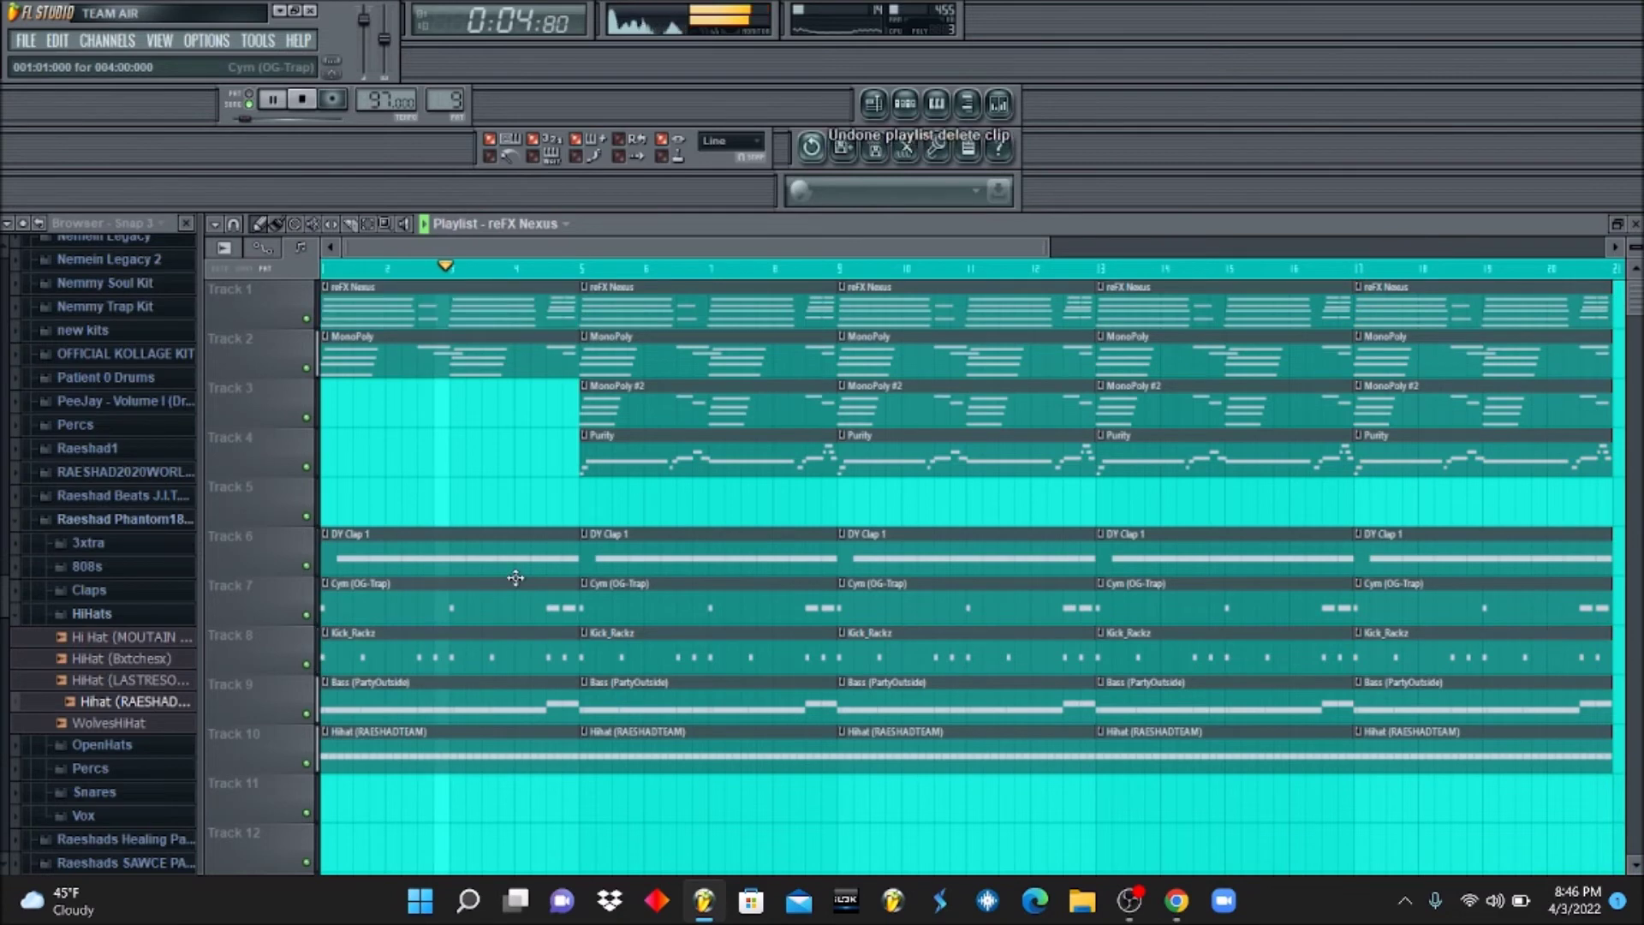
key(ctrl+alt+z)
key(ctrl+alt+z)
click(905, 104)
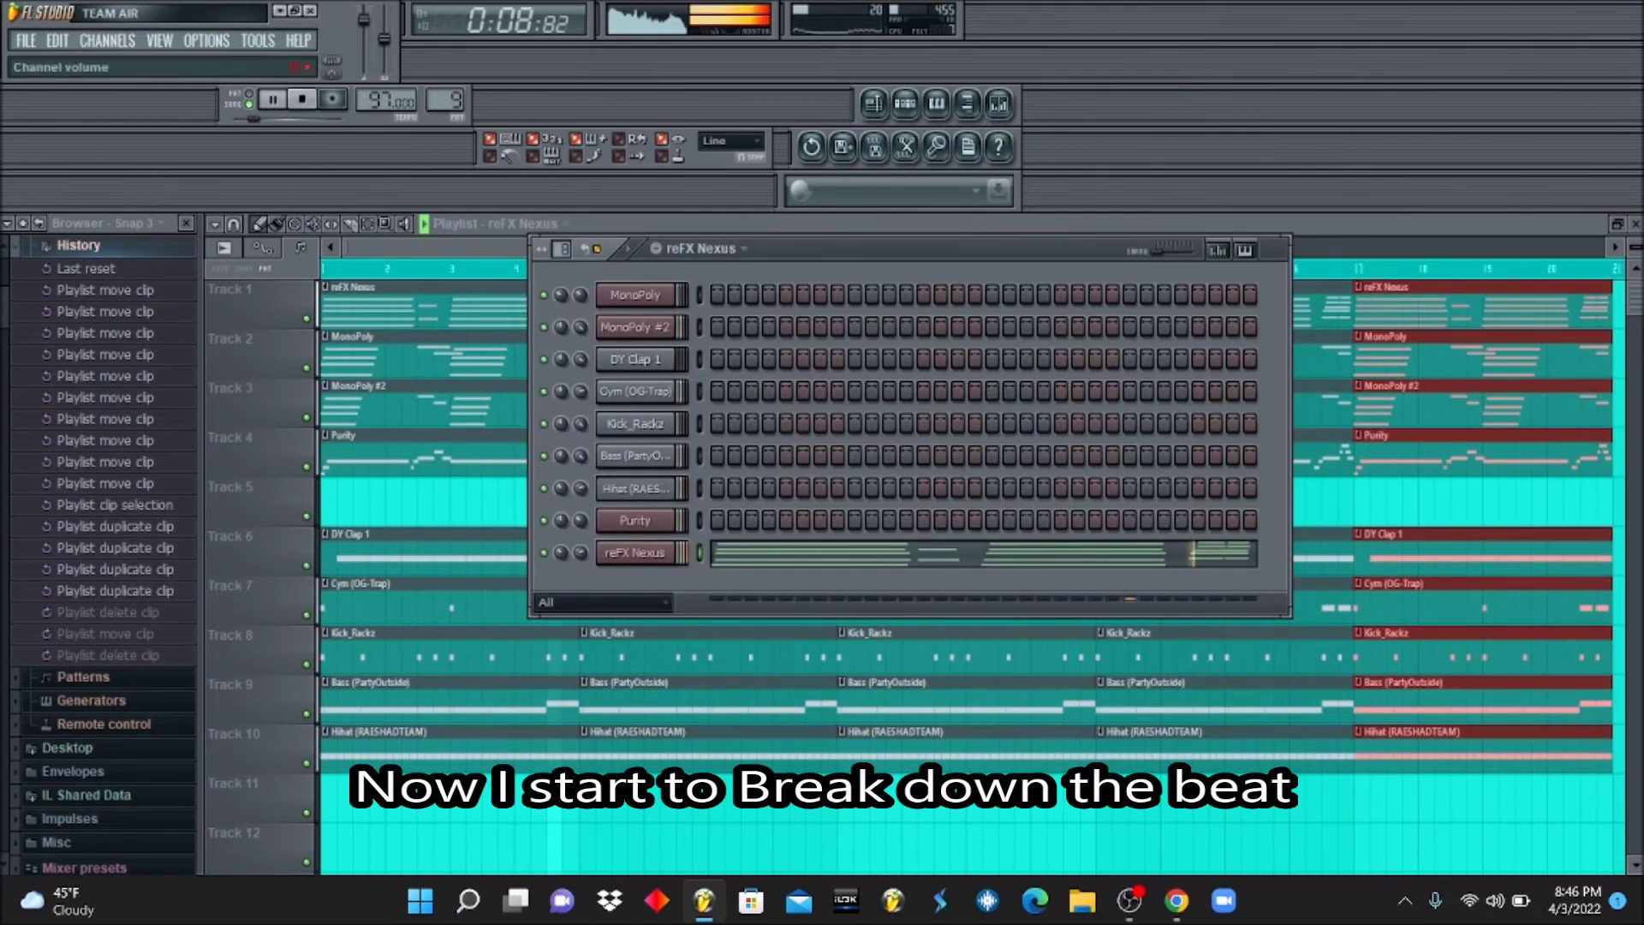
key(F6)
key(space)
key(space)
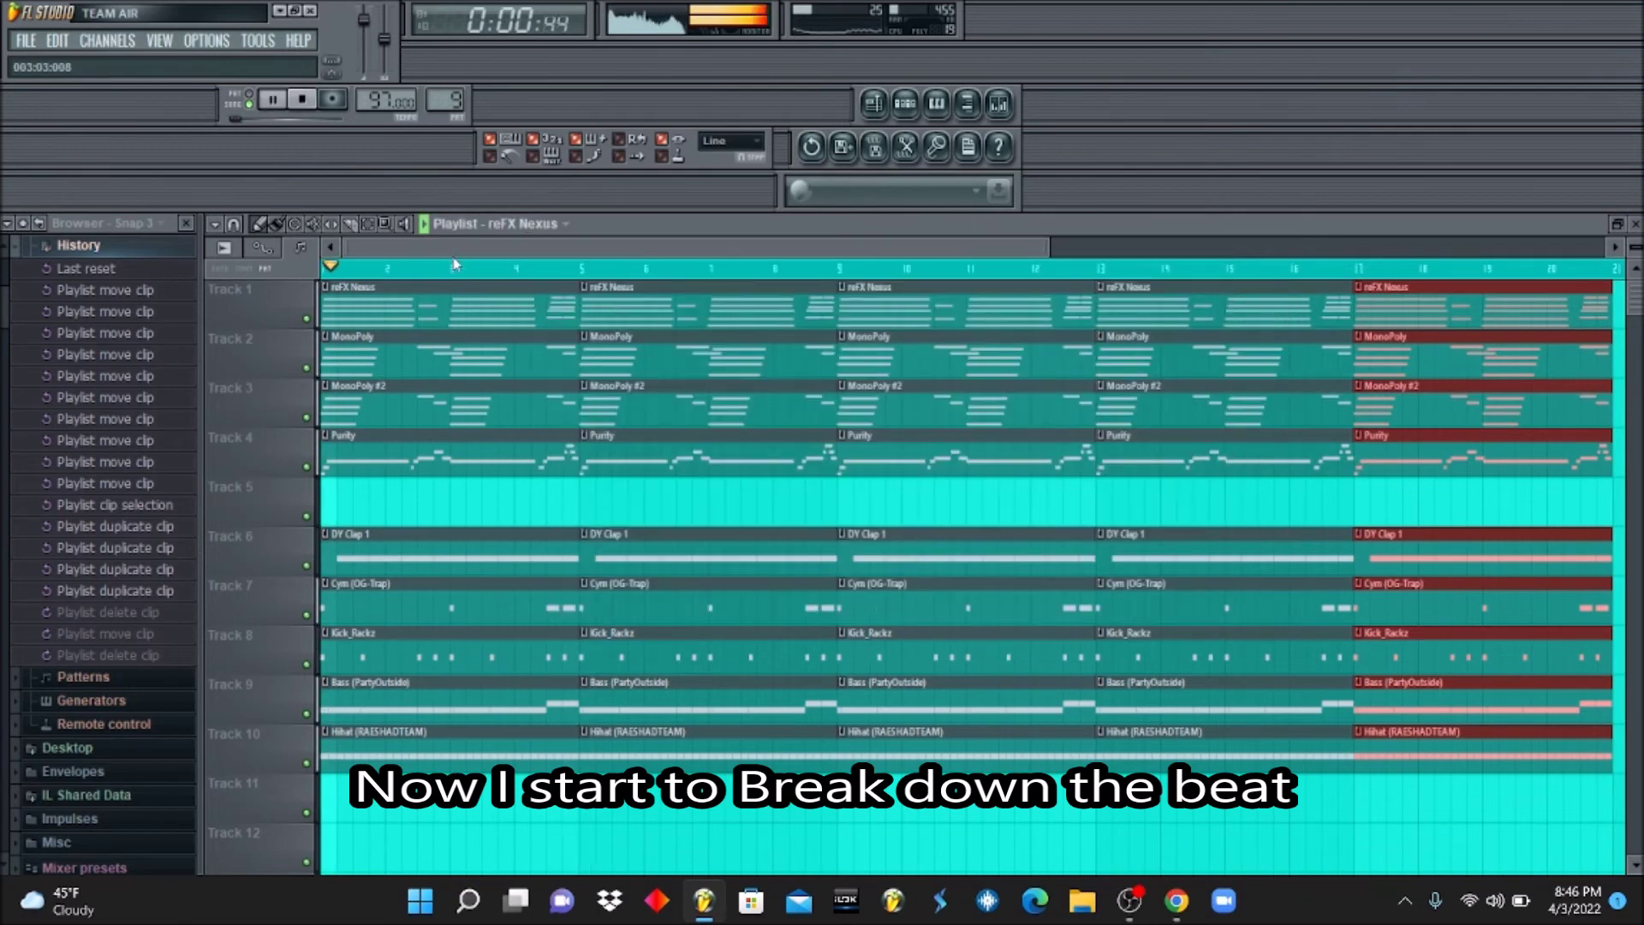
Delete the DY Clap 1, Cym, Kick_Rackz, Bass and Hihat clips from the first four bars of the playlist.
click(22, 224)
scroll(51, 428, up, 2)
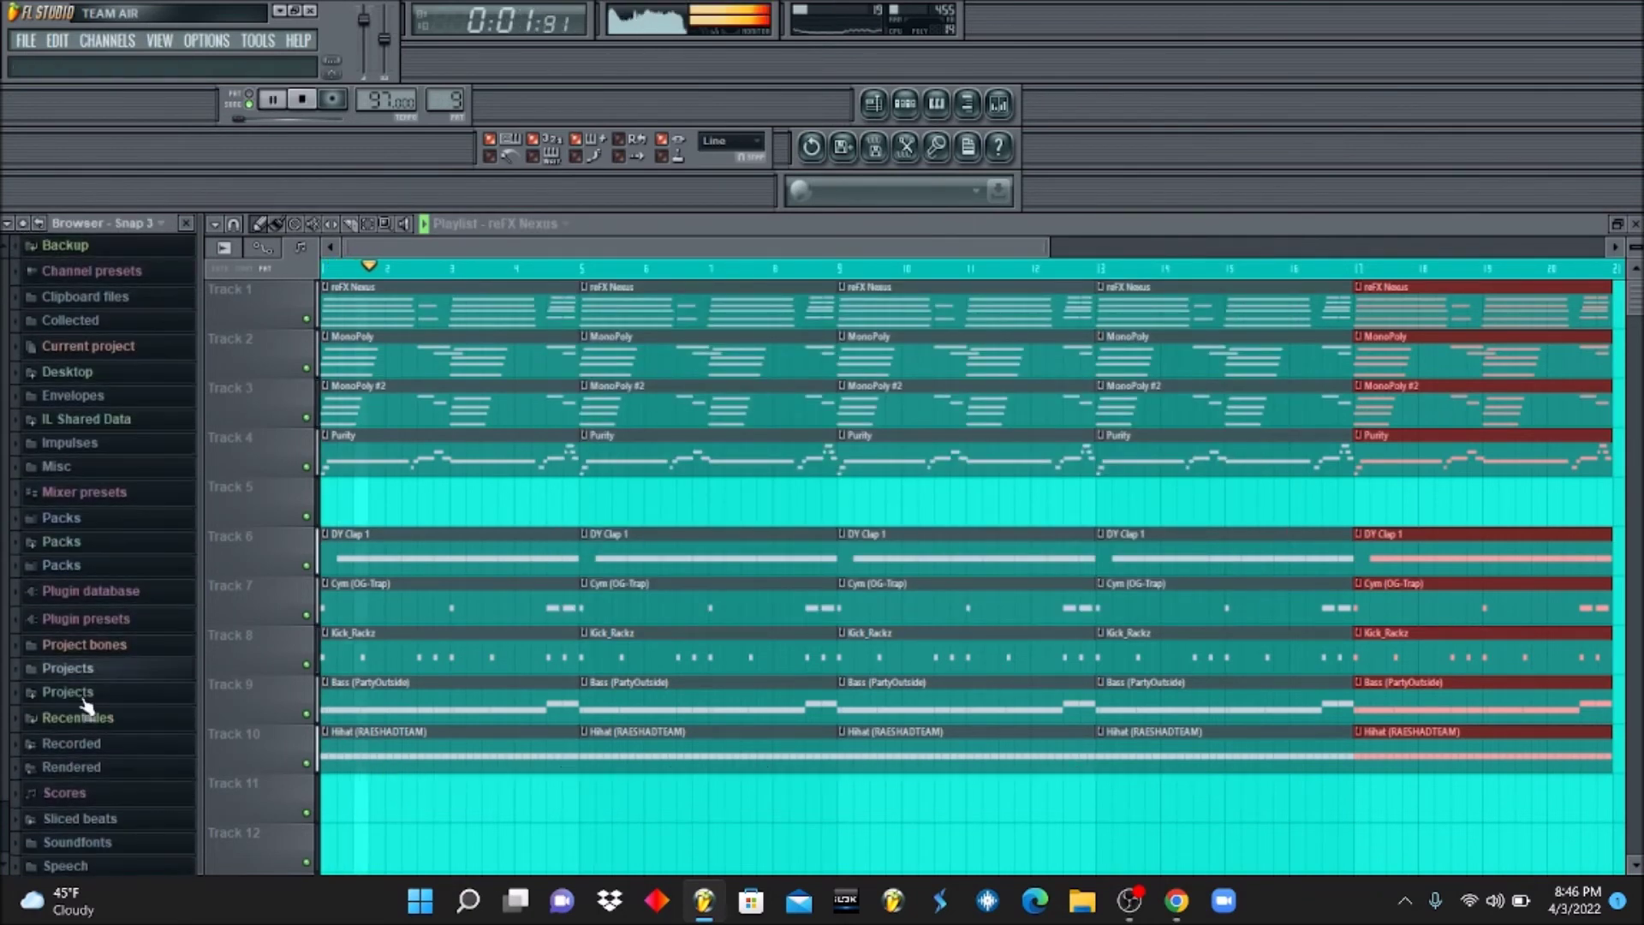
right_click(428, 557)
right_click(424, 607)
right_click(419, 656)
right_click(416, 706)
right_click(414, 753)
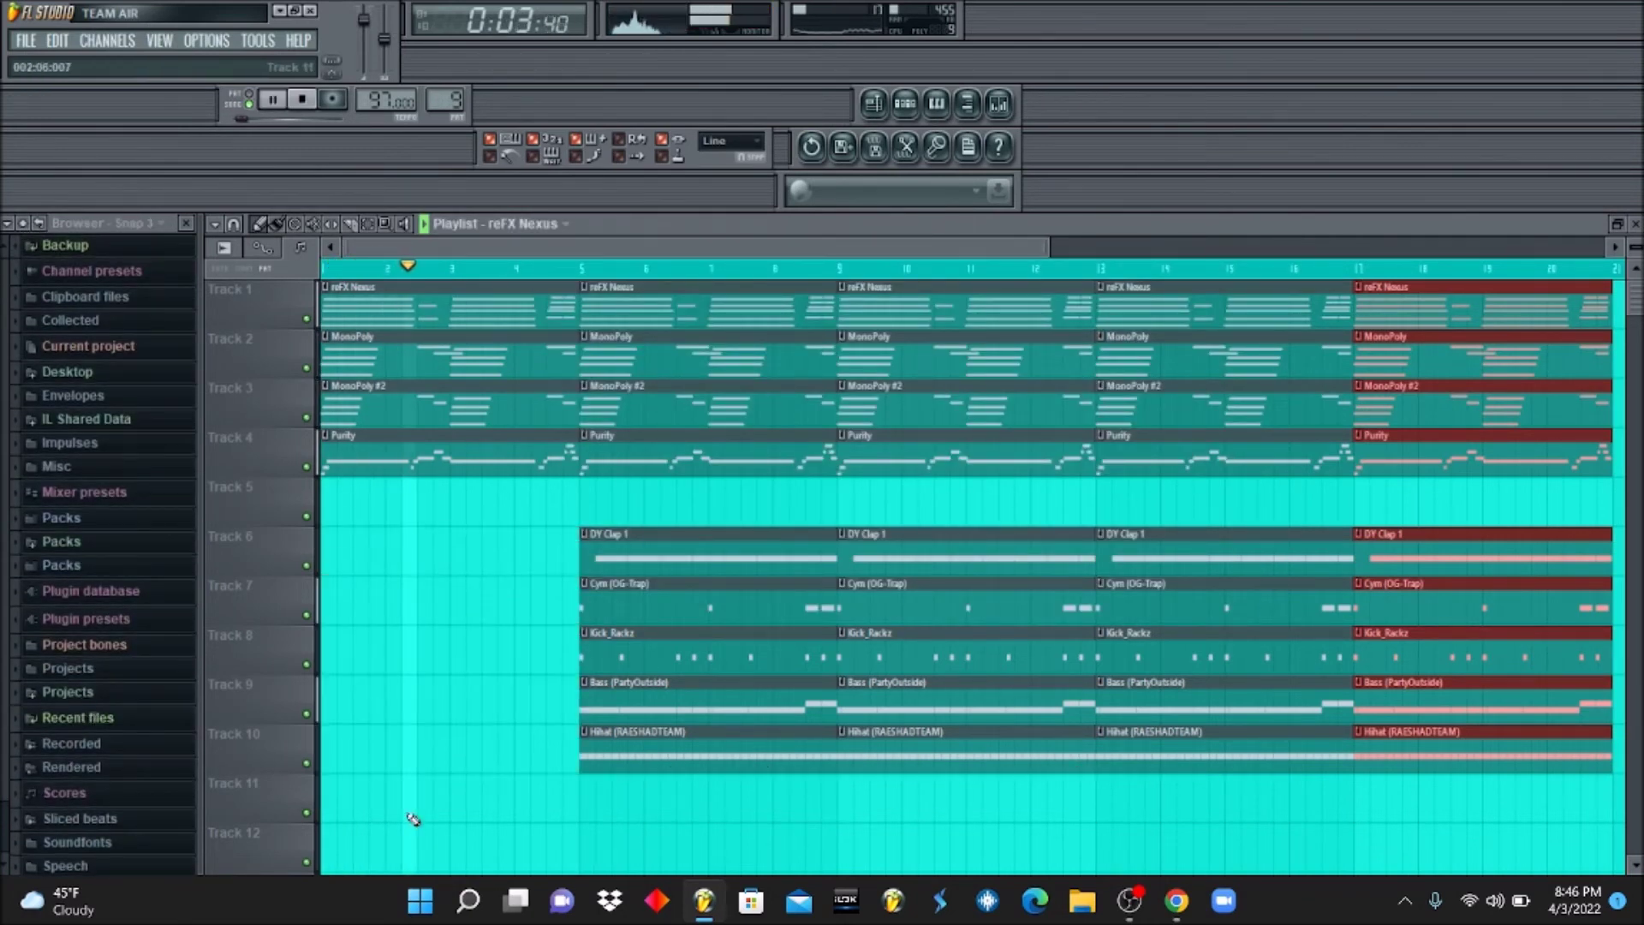
Add the Raeshad Tag 2 audio from the recent files at bar 1 on Track 11.
click(77, 718)
drag(86, 401, 332, 798)
Delete the drum, bass and hi-hat clips at bar 5, the Purity clip at bar 9, and the reFX Nexus clips at bars 1 and 5.
right_click(708, 556)
right_click(704, 603)
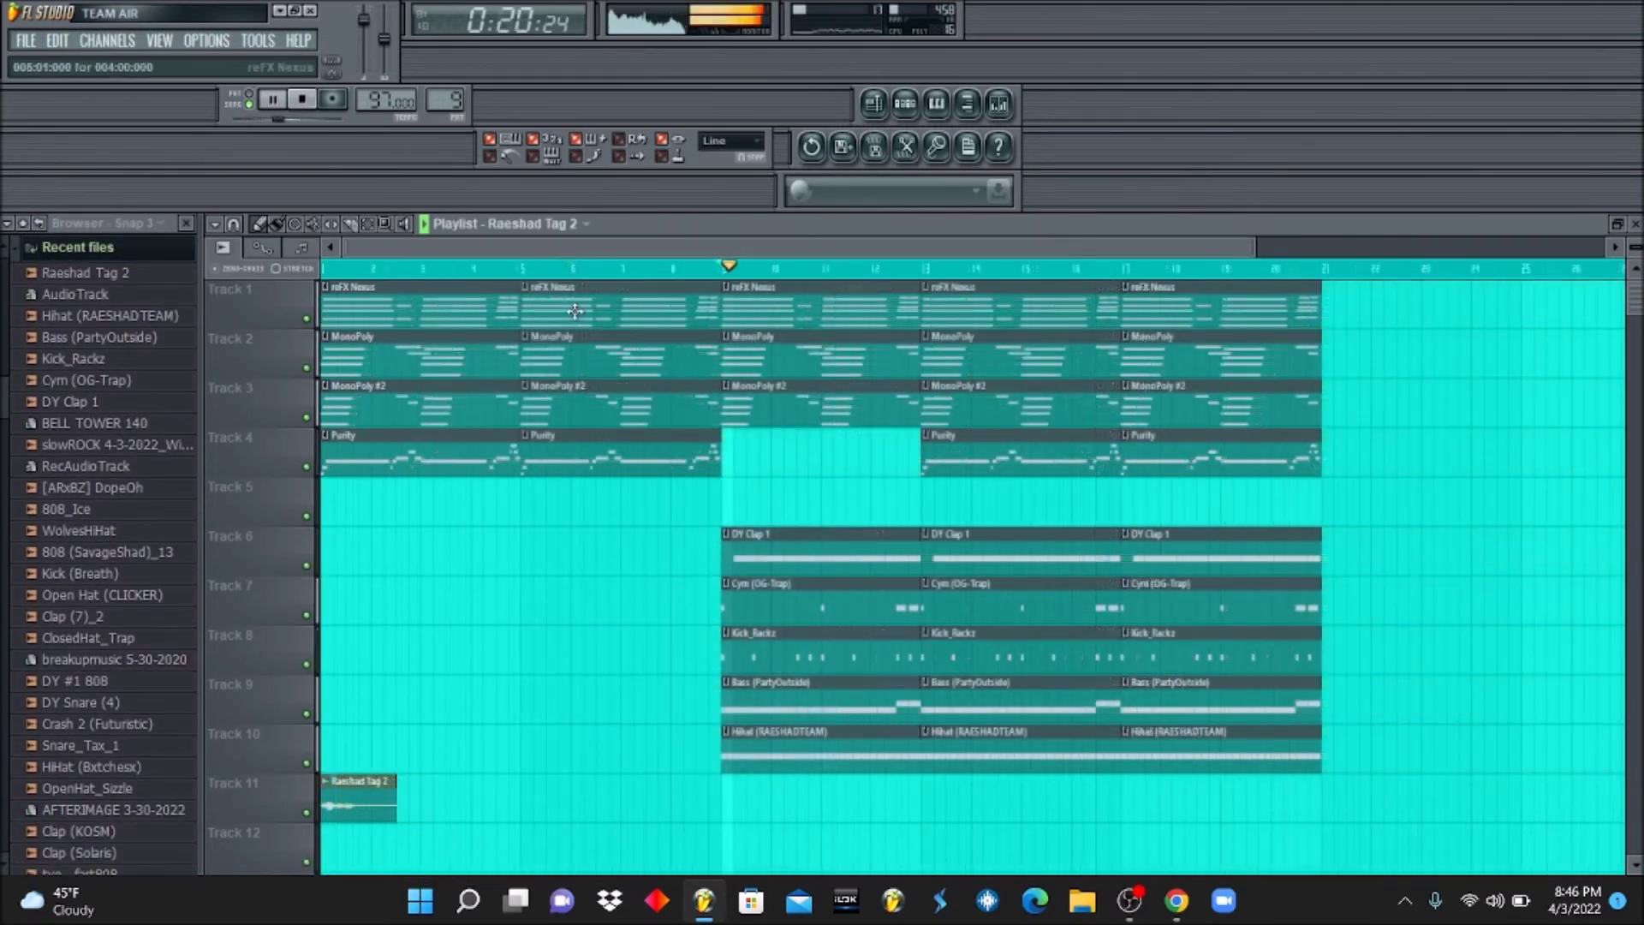
drag(704, 305, 666, 305)
right_click(554, 324)
key(space)
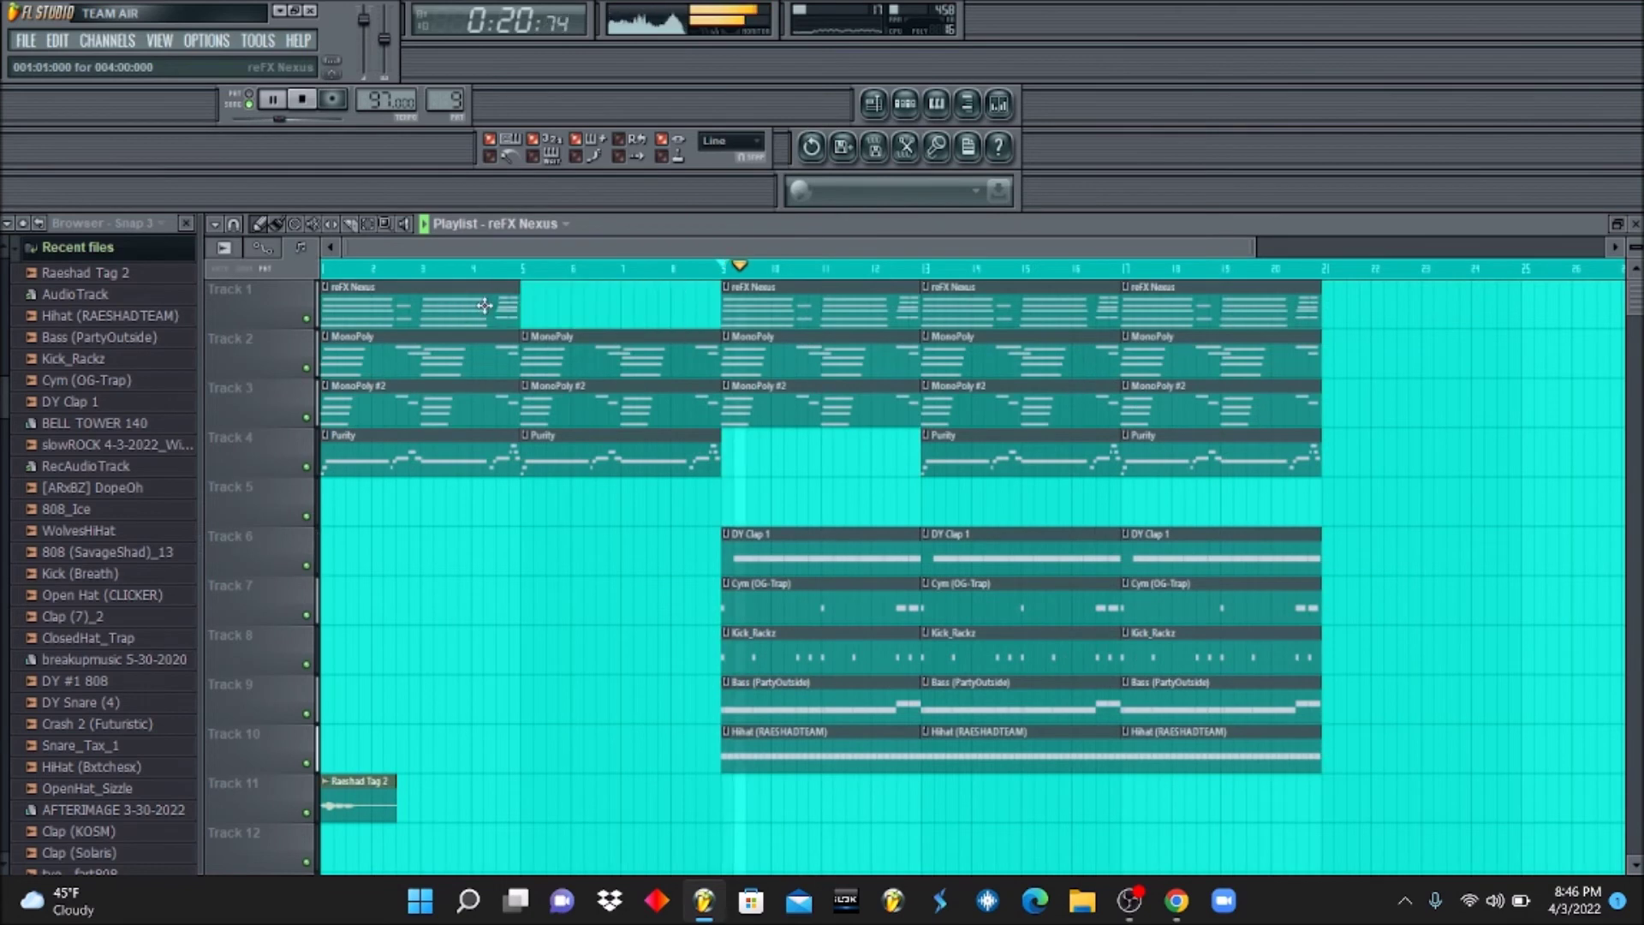
right_click(326, 295)
key(space)
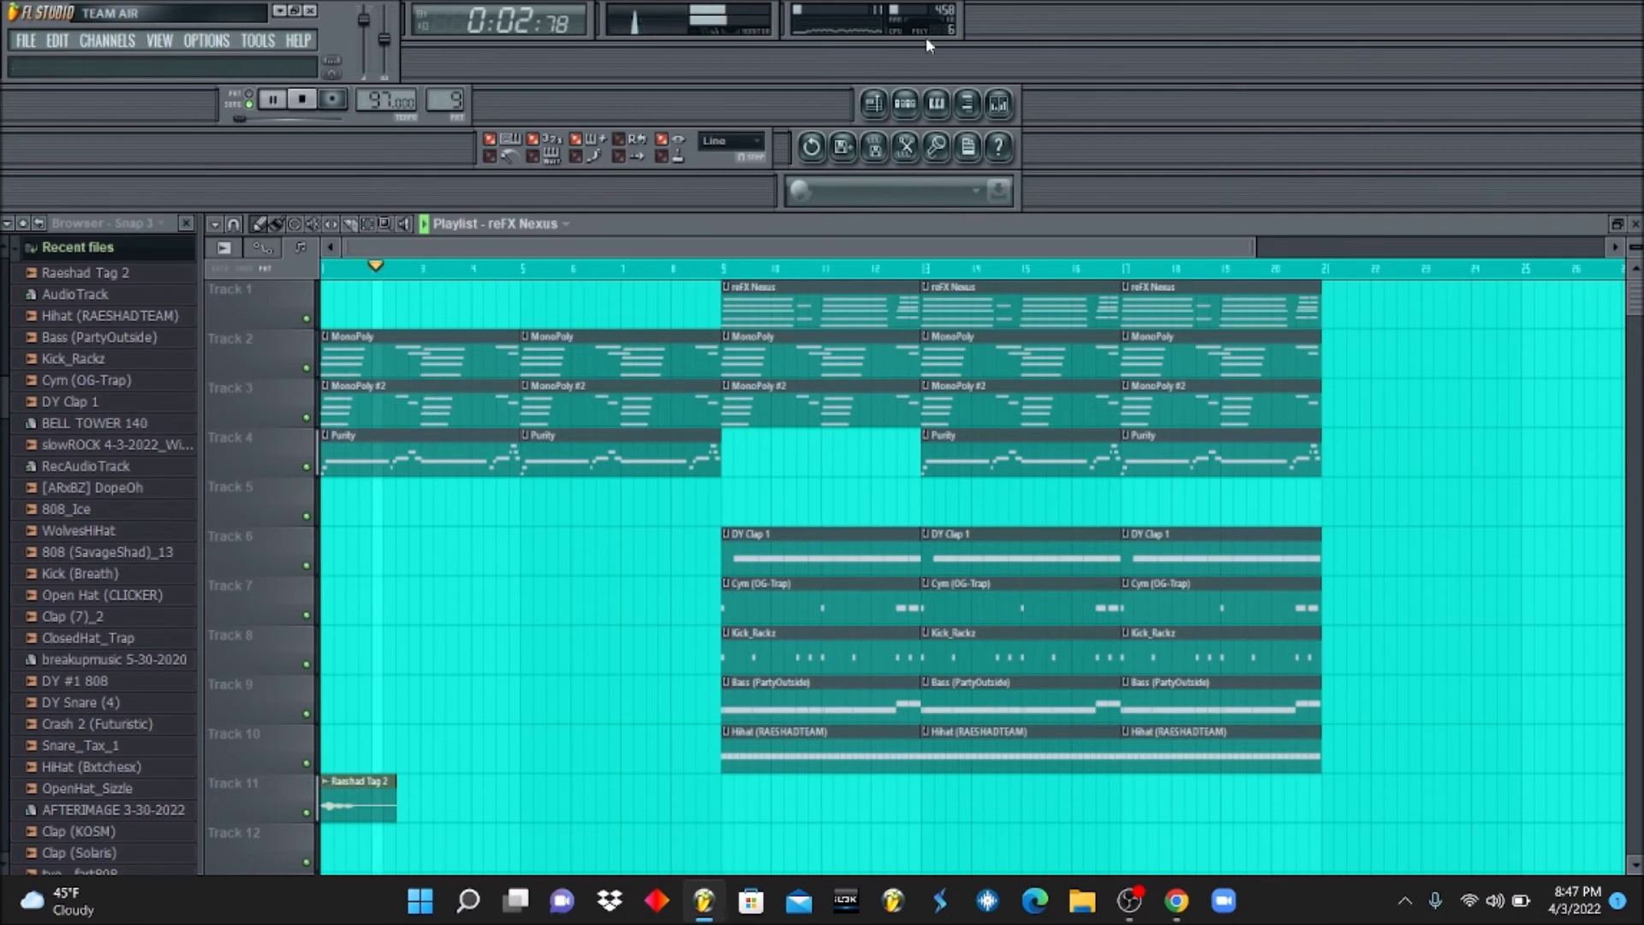
Show all channels in the channel rack instead of only the audio clips, and return to the playlist.
click(915, 107)
click(624, 356)
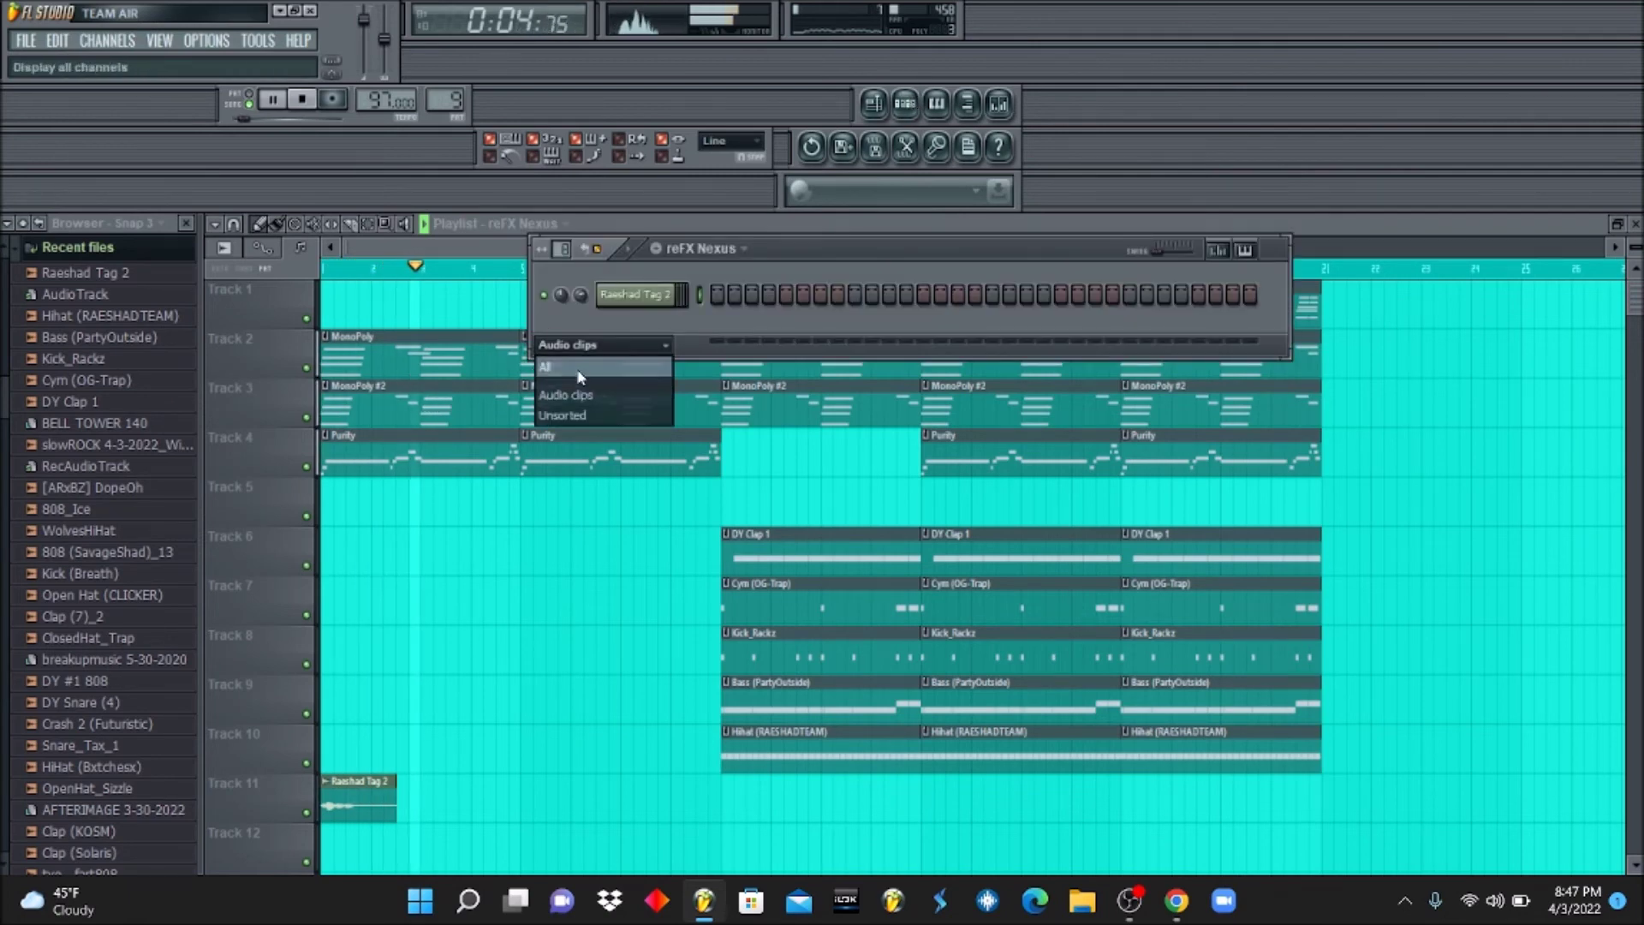
click(600, 370)
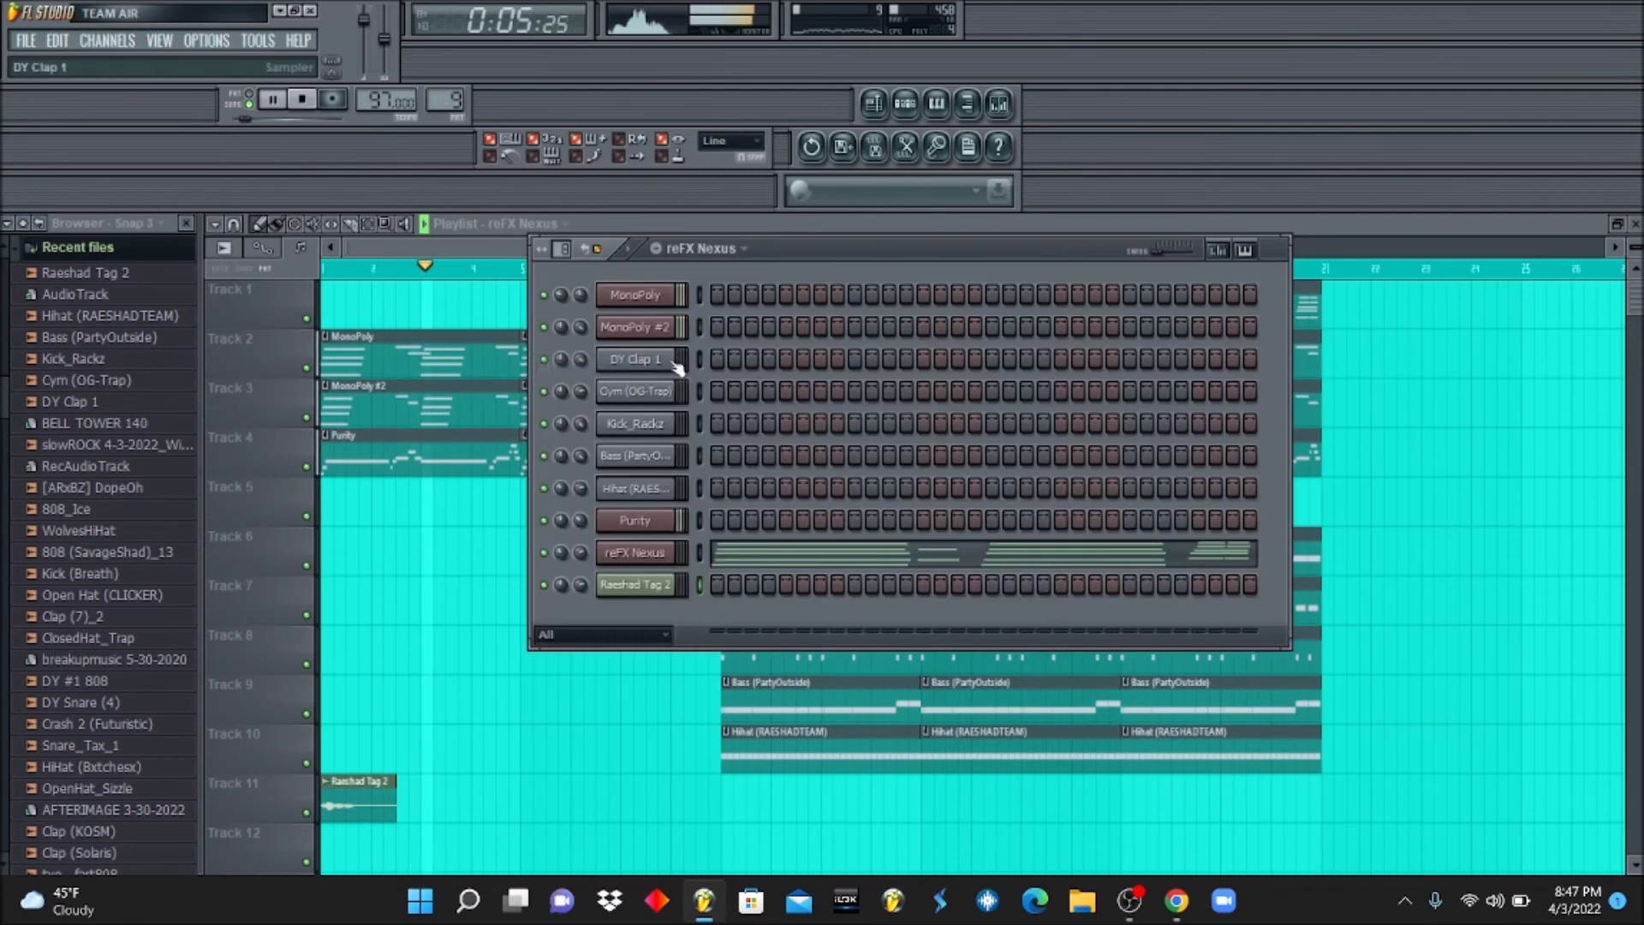
click(477, 254)
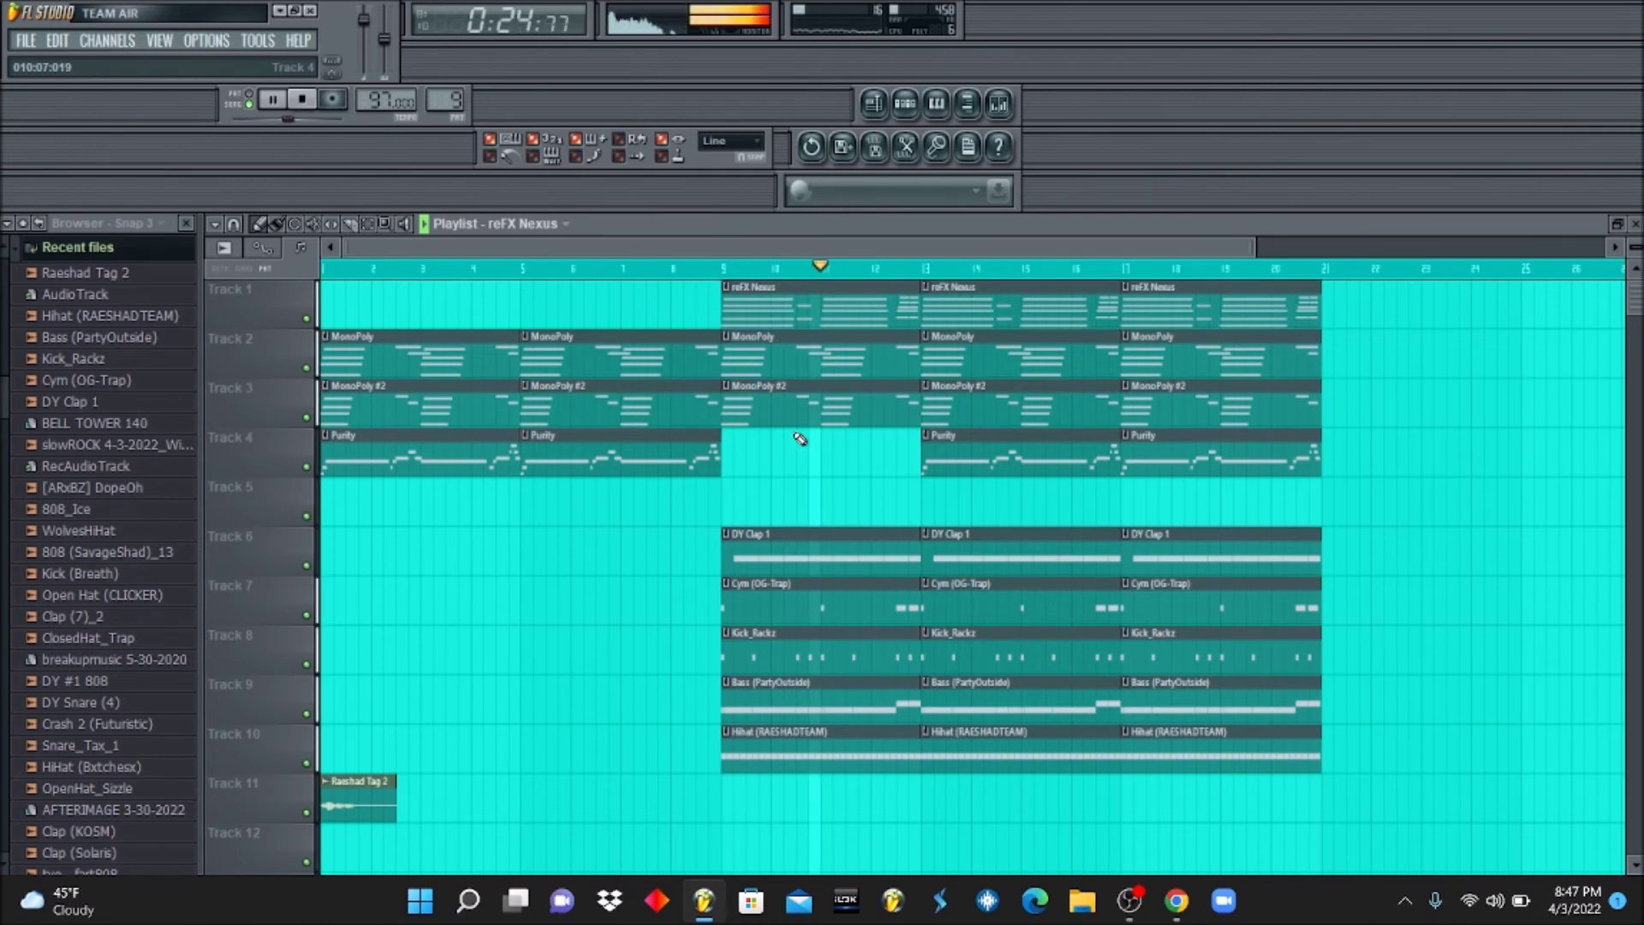
Delete the Purity clip at bar 13 and duplicate all the clips at bar 17 twice, to bars 21 and 25.
right_click(987, 455)
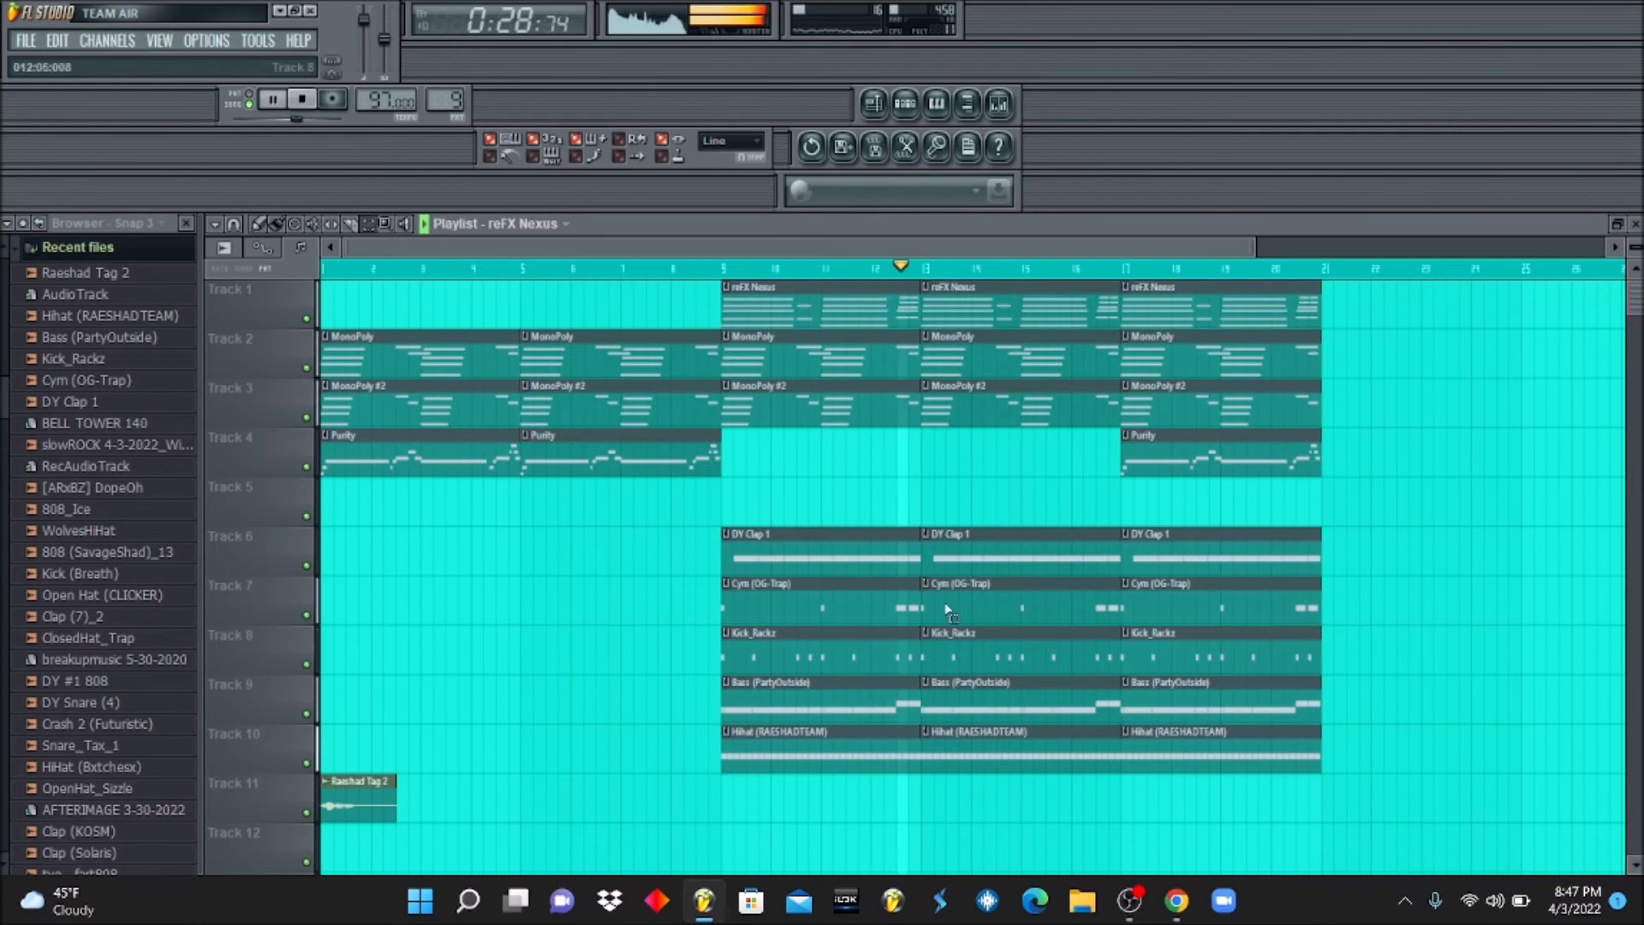
drag(1250, 852, 1211, 228)
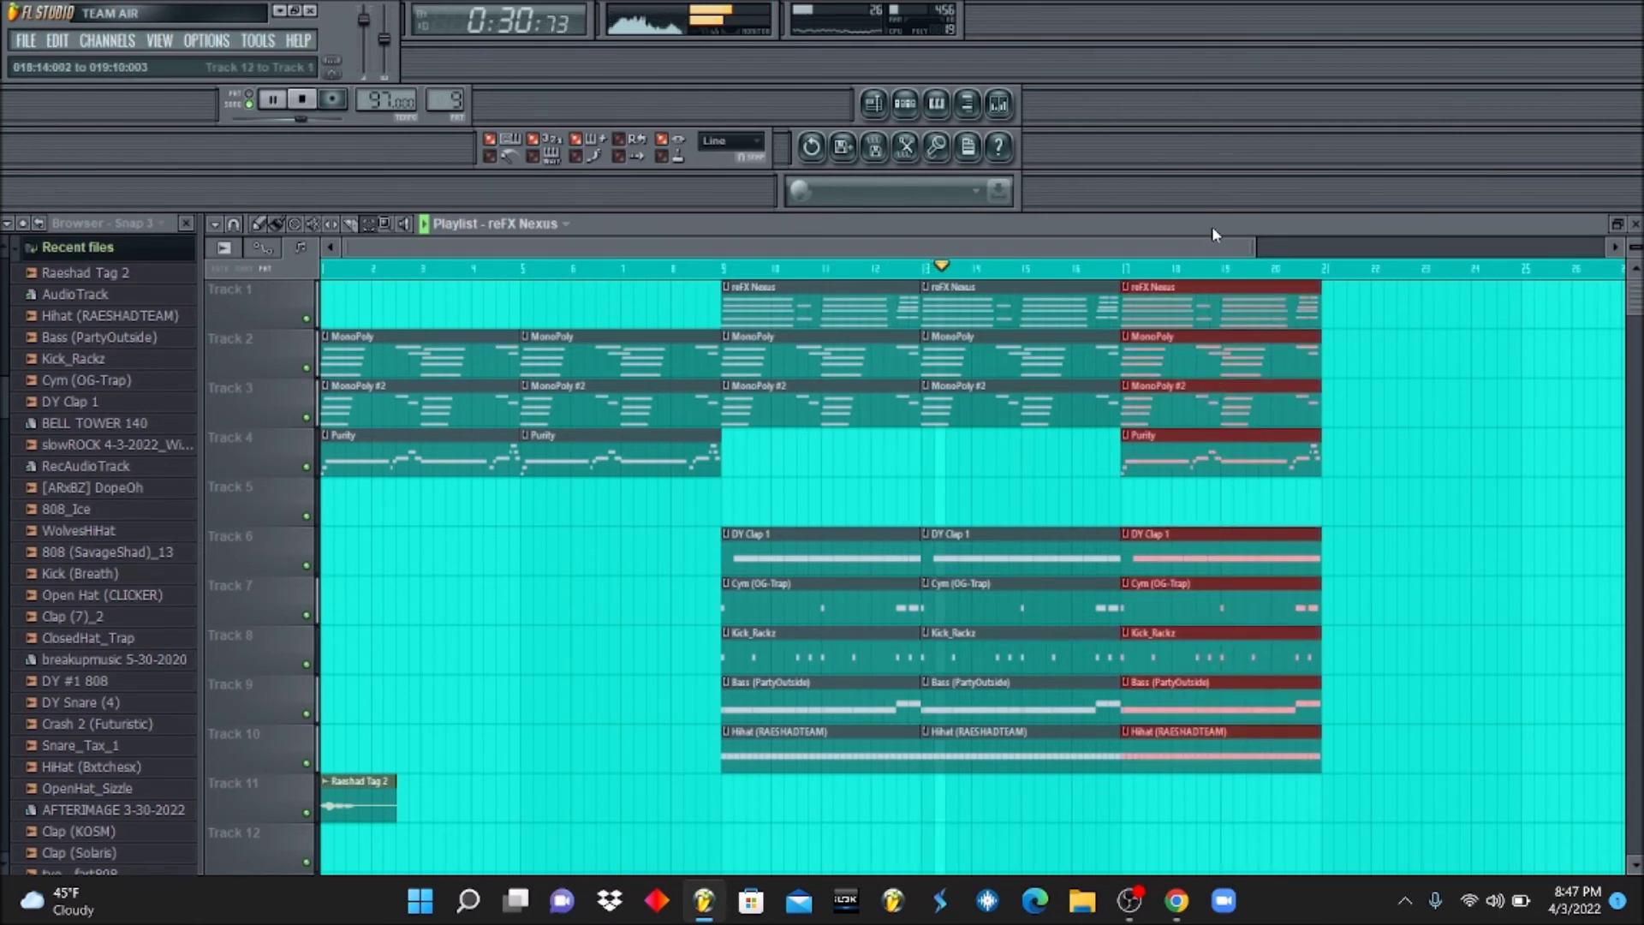
key(ctrl+b)
key(ctrl+b)
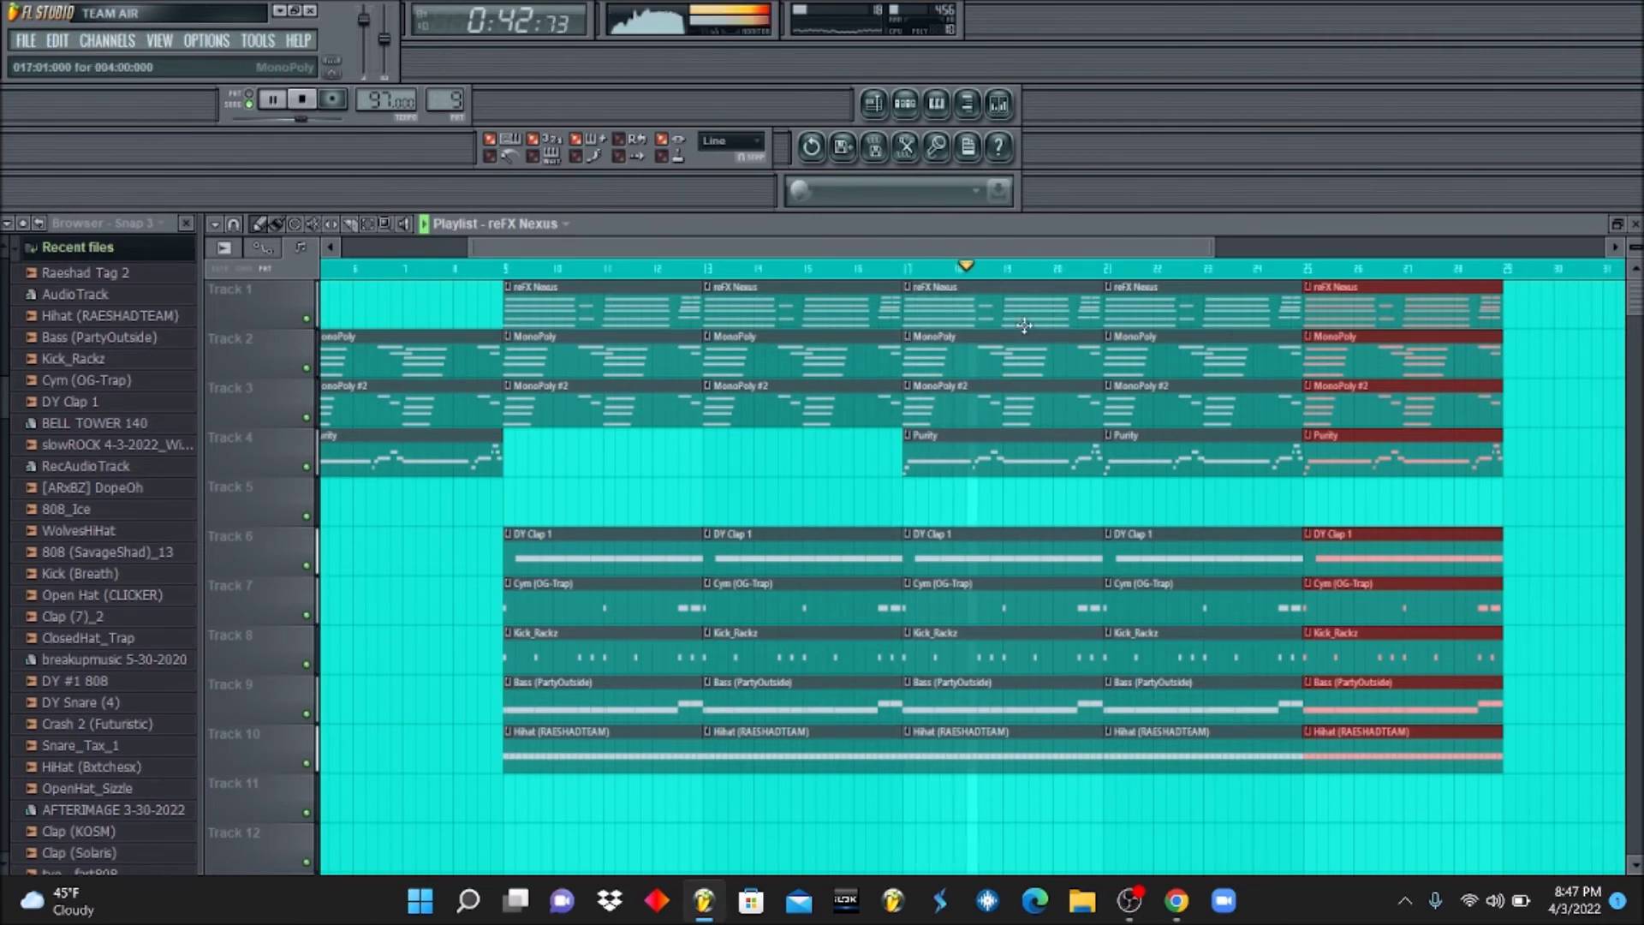
Try deleting the MonoPoly #2 and reFX Nexus clips at bar 21, and undo the deletions.
right_click(1164, 420)
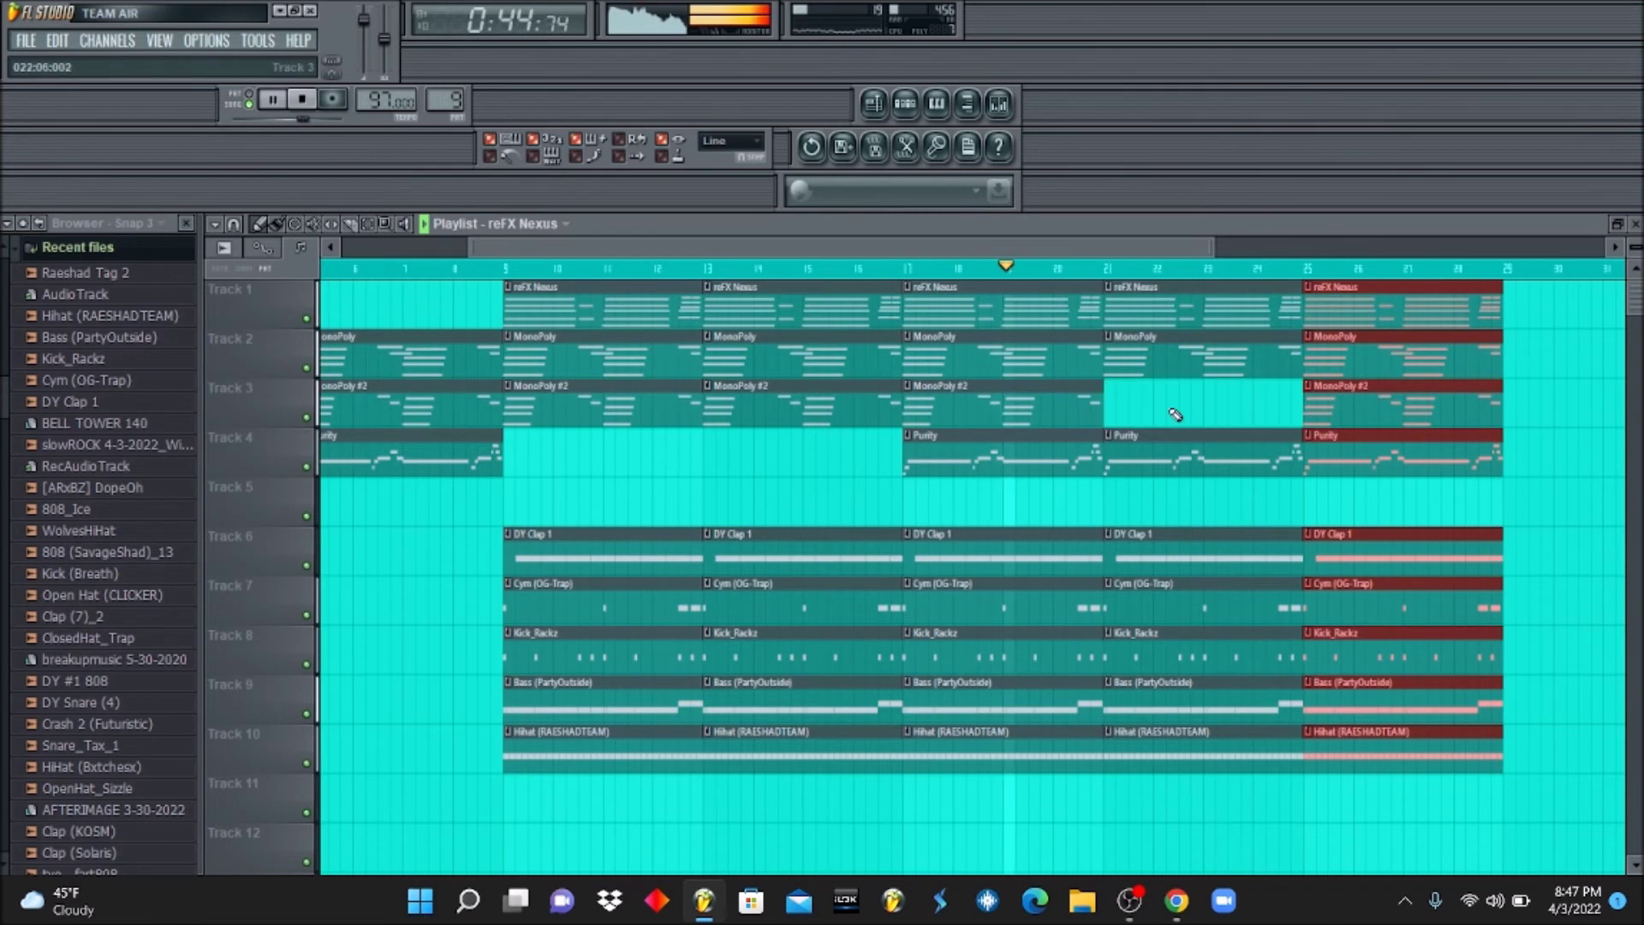
right_click(1167, 311)
key(ctrl+z)
key(ctrl+z)
key(ctrl+z)
key(ctrl+alt+z)
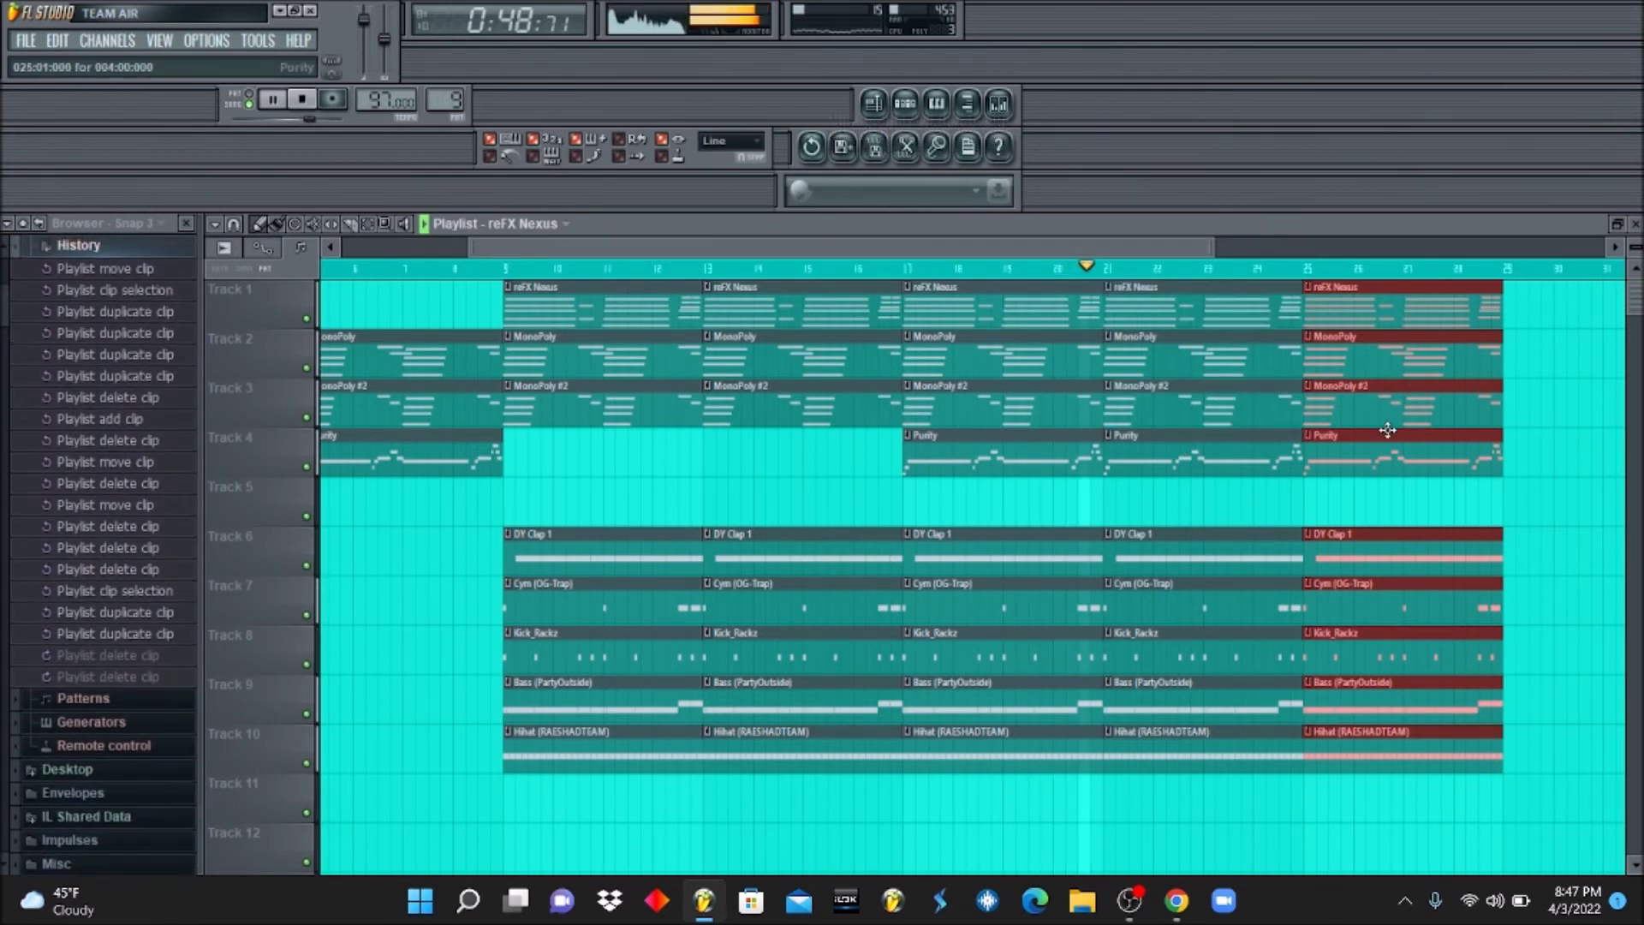
Duplicate the selected bar 25 clips to bars 29 and 33, and delete the reFX Nexus, MonoPoly #2 and Hihat clips at bar 25.
key(ctrl+b)
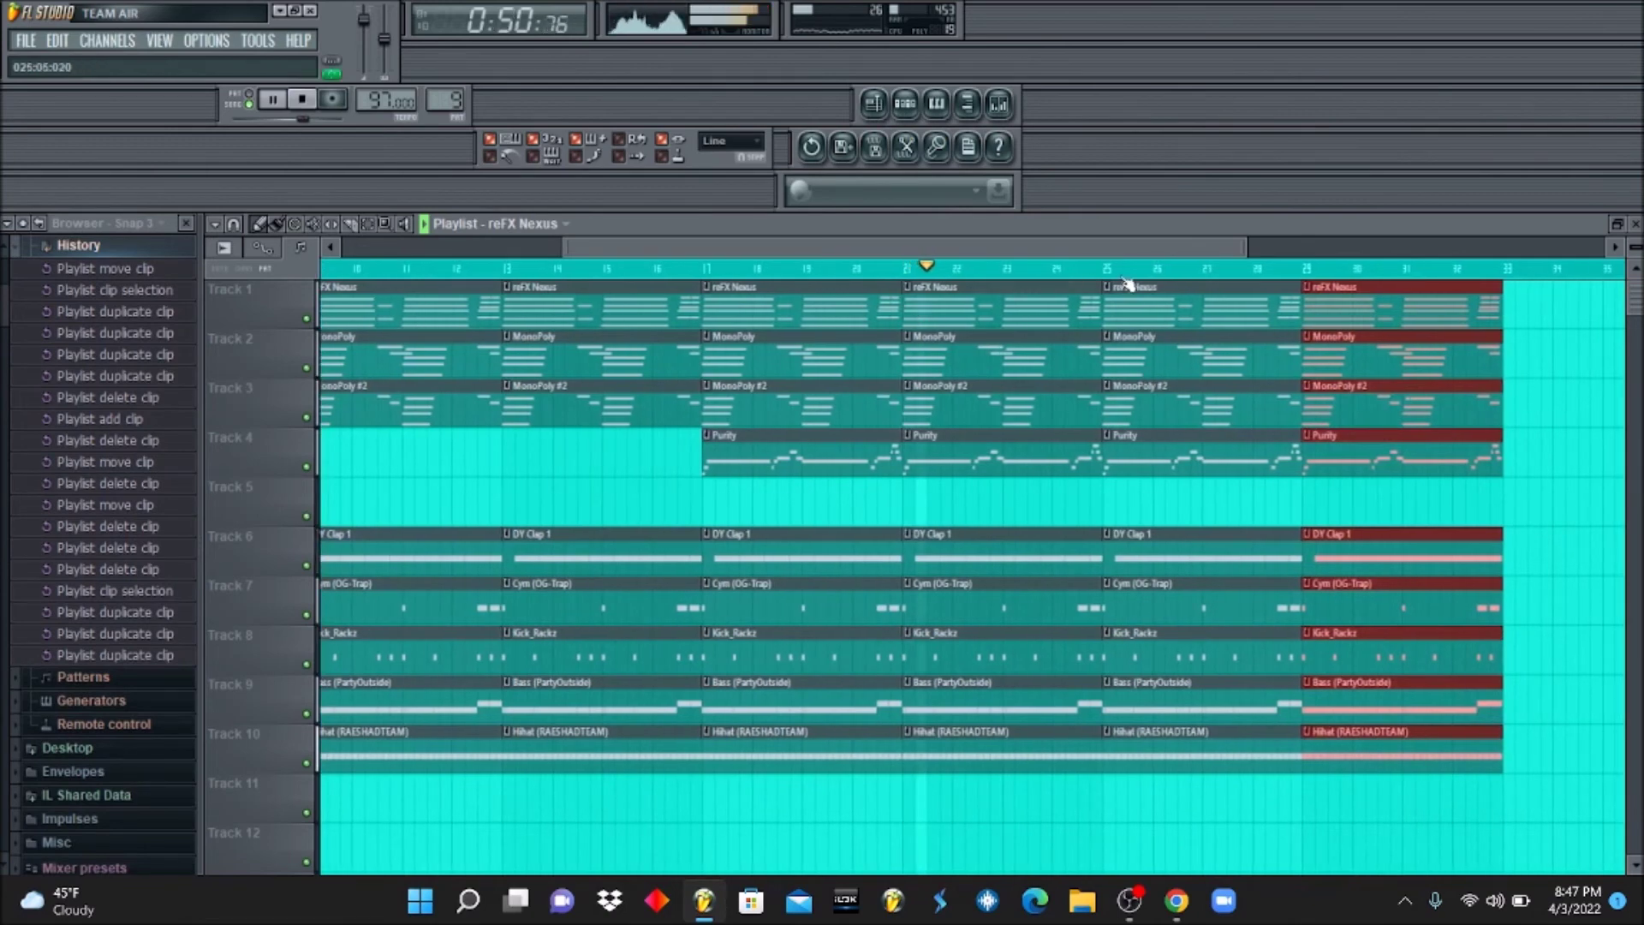
drag(1248, 249, 1602, 249)
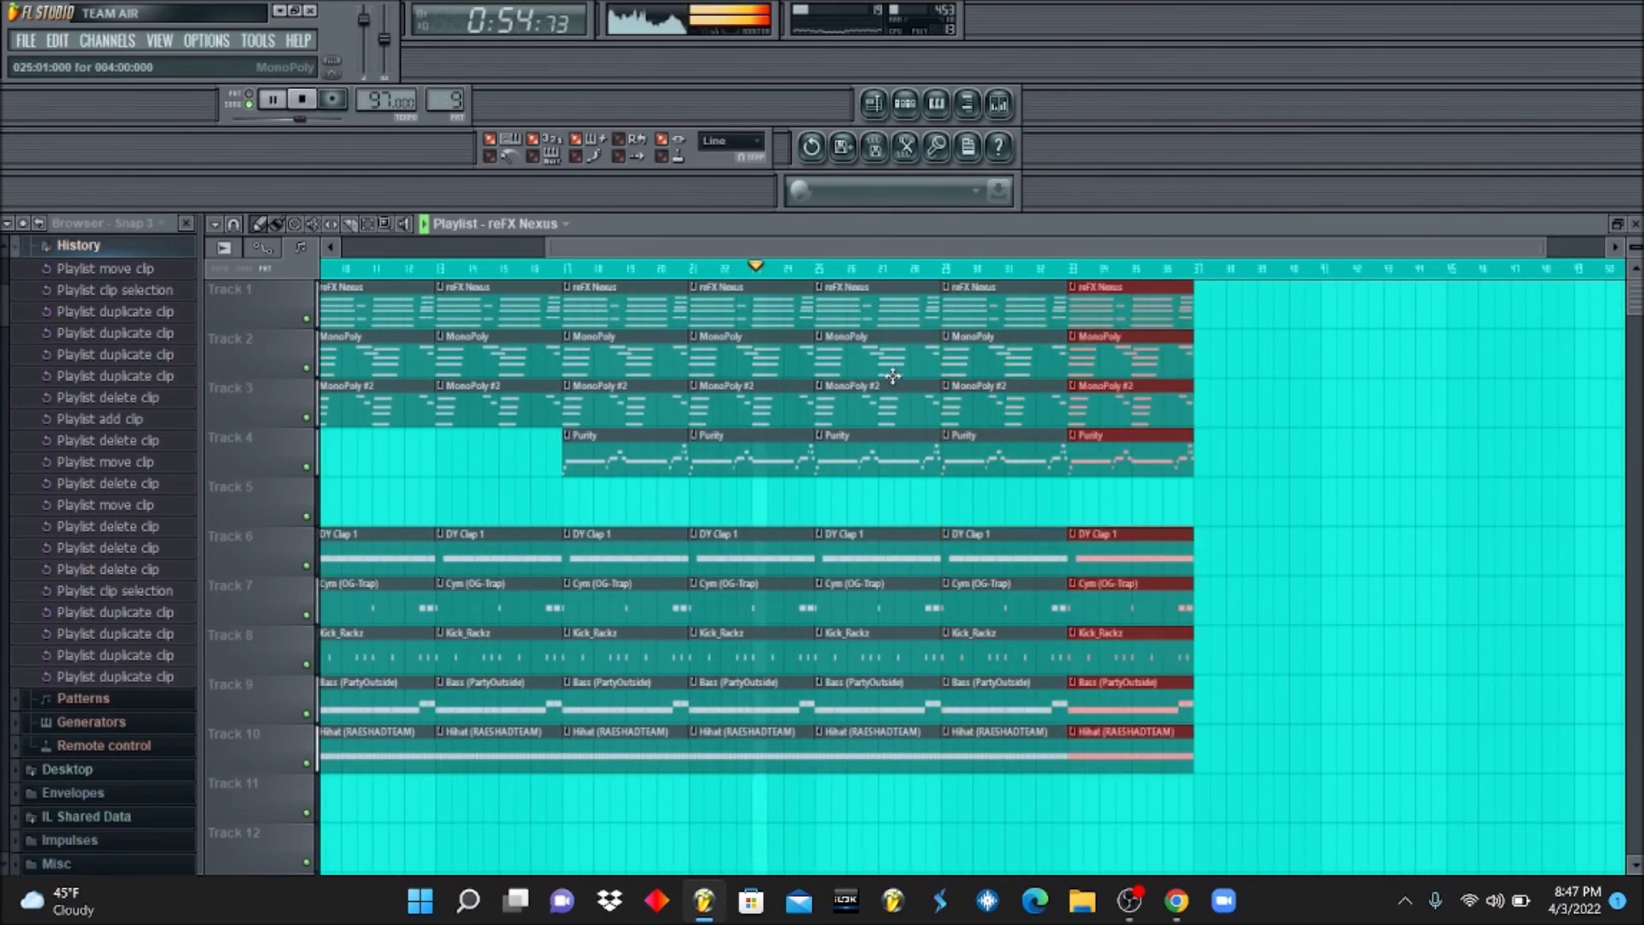
right_click(858, 300)
right_click(873, 396)
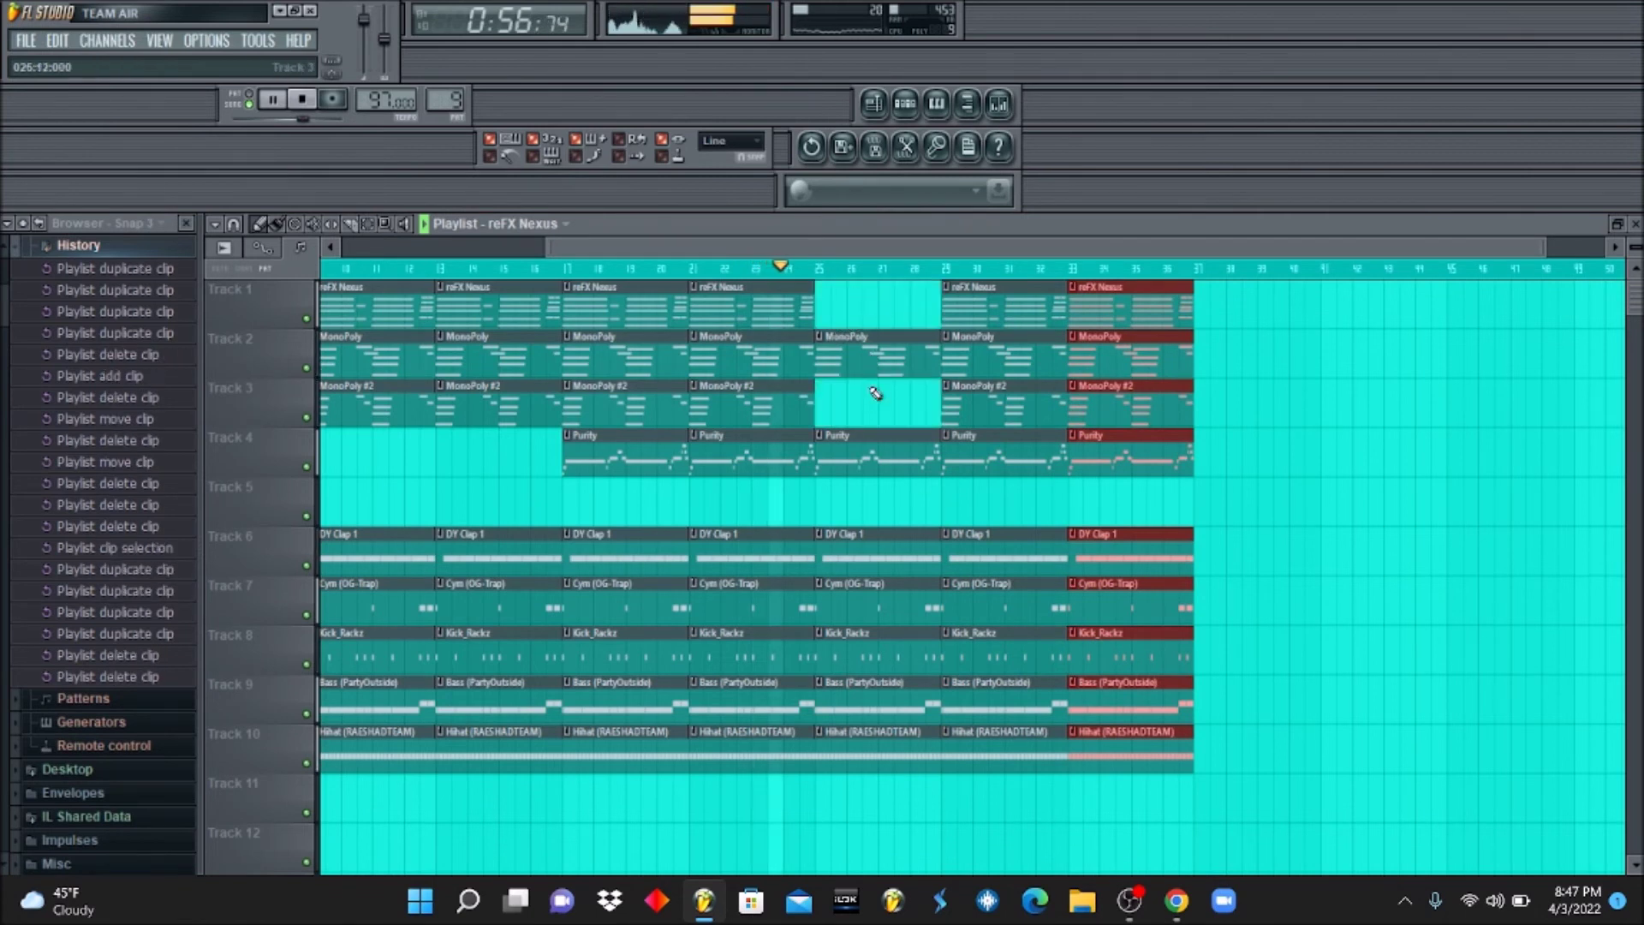
right_click(899, 751)
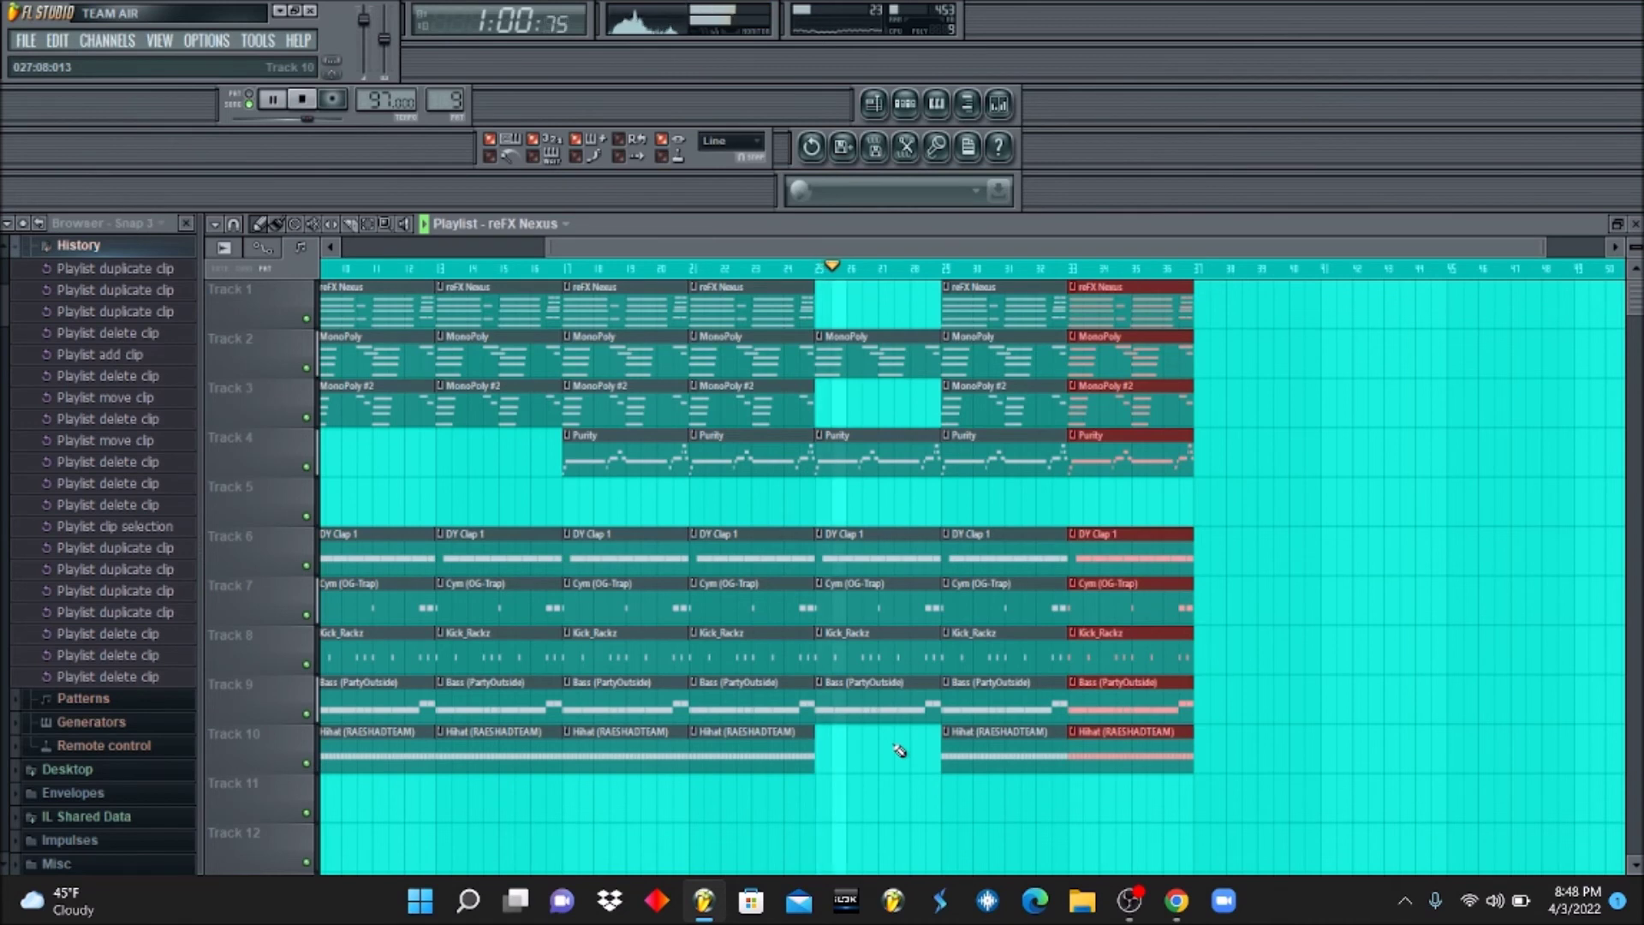
click(905, 103)
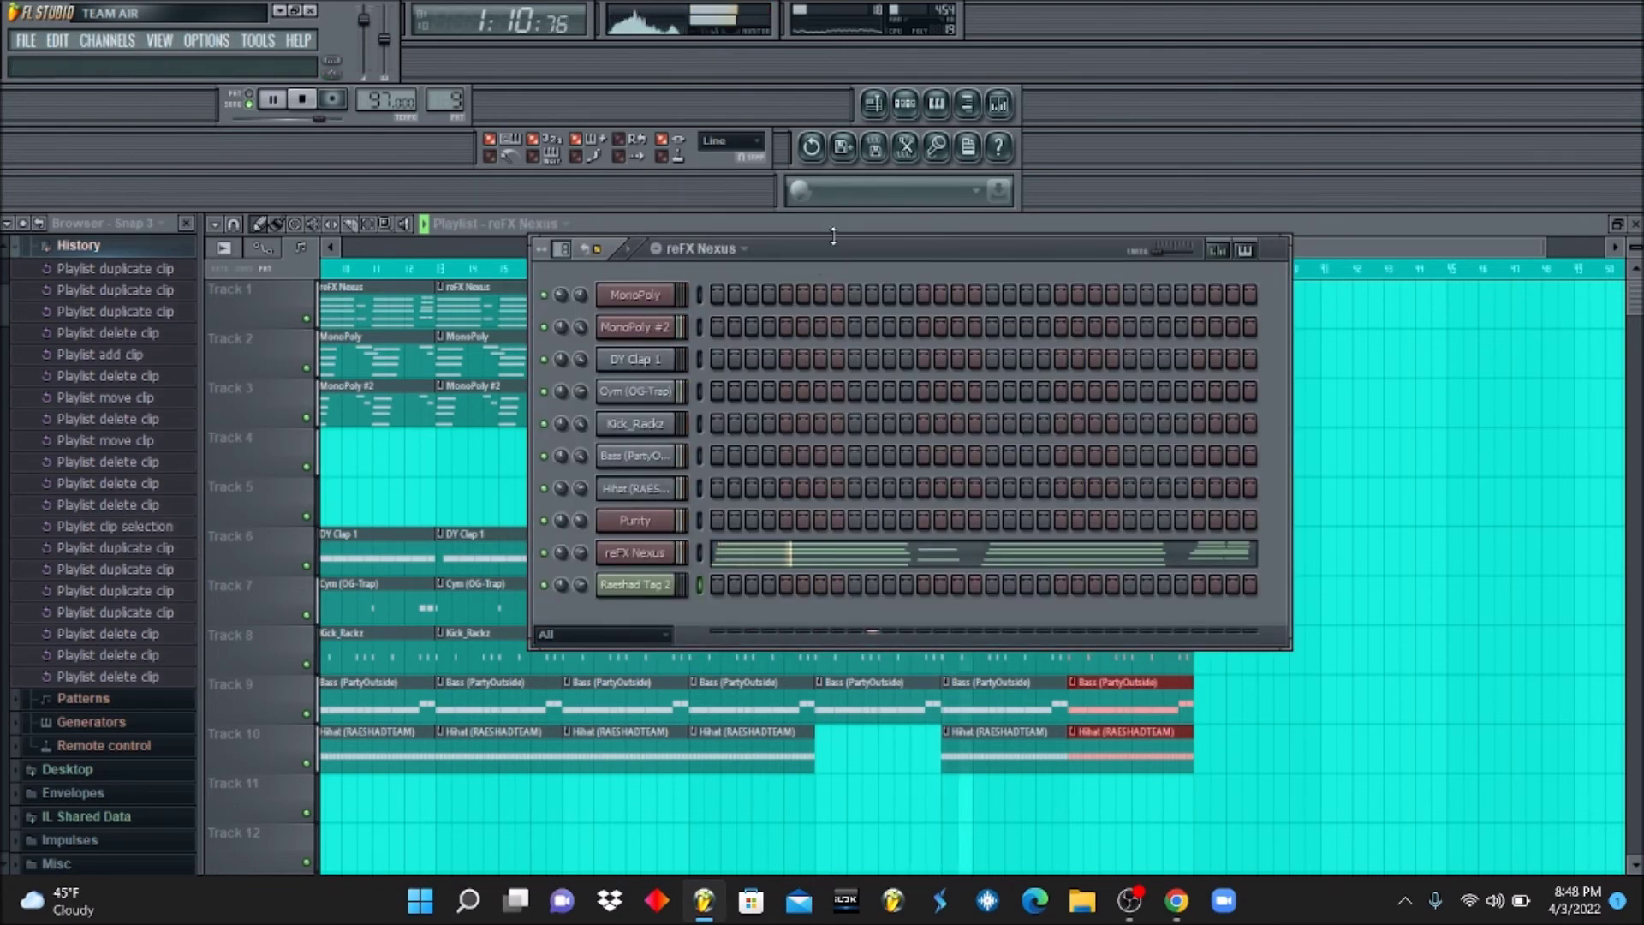
click(1331, 226)
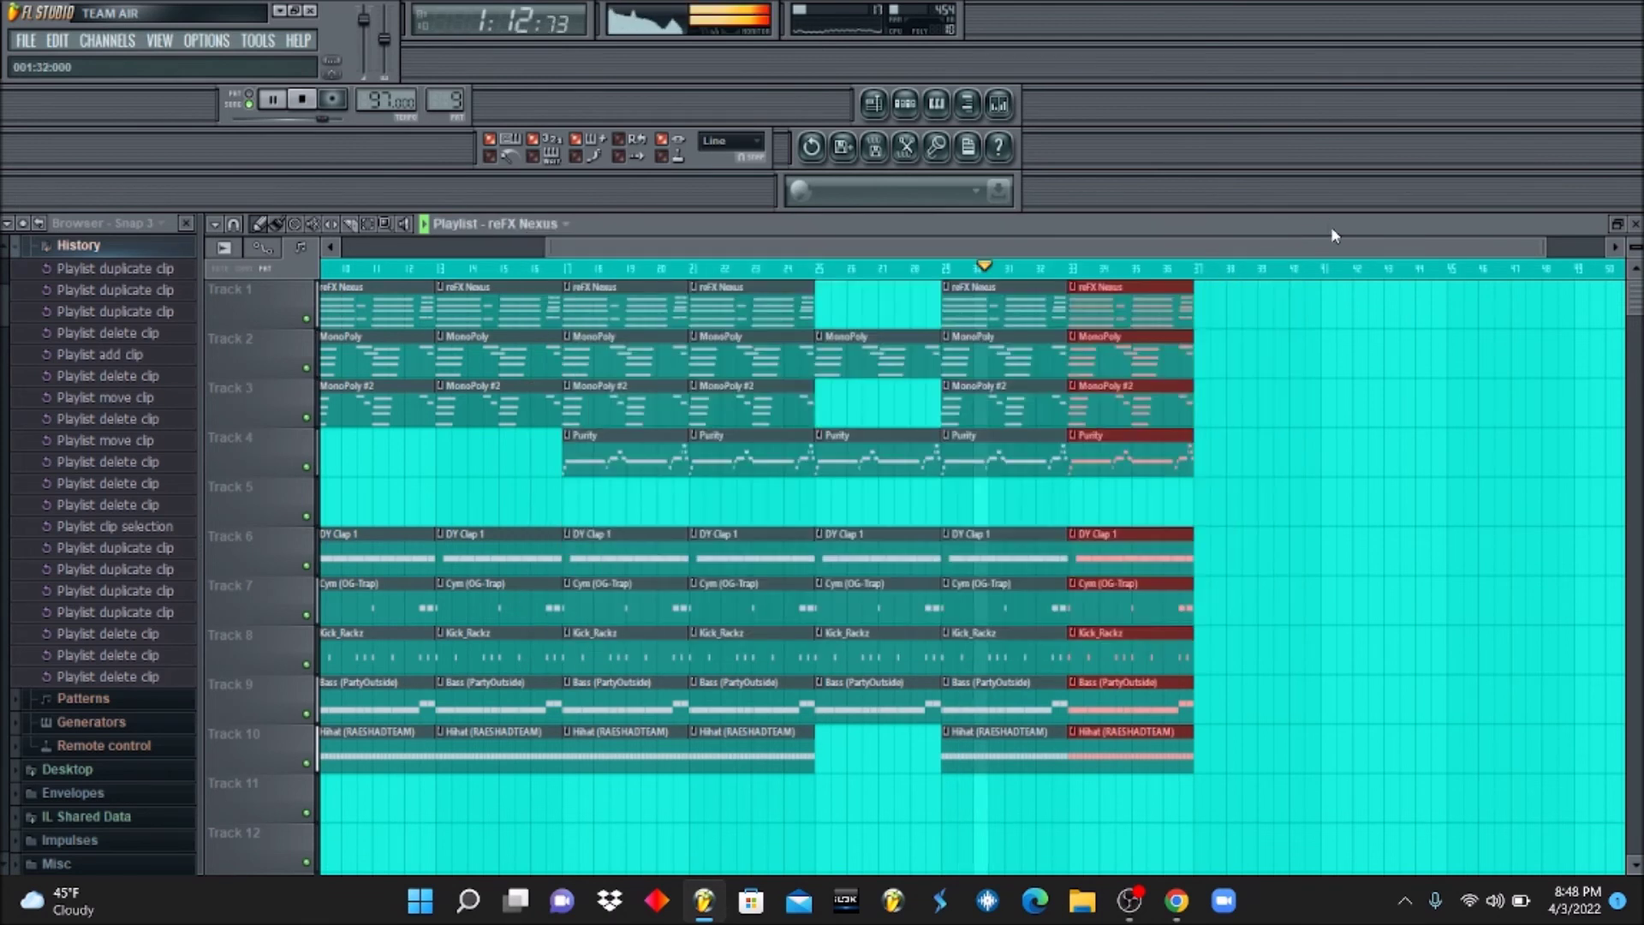
Delete the reFX Nexus, MonoPoly #2 and Hihat clips at bar 29.
right_click(996, 299)
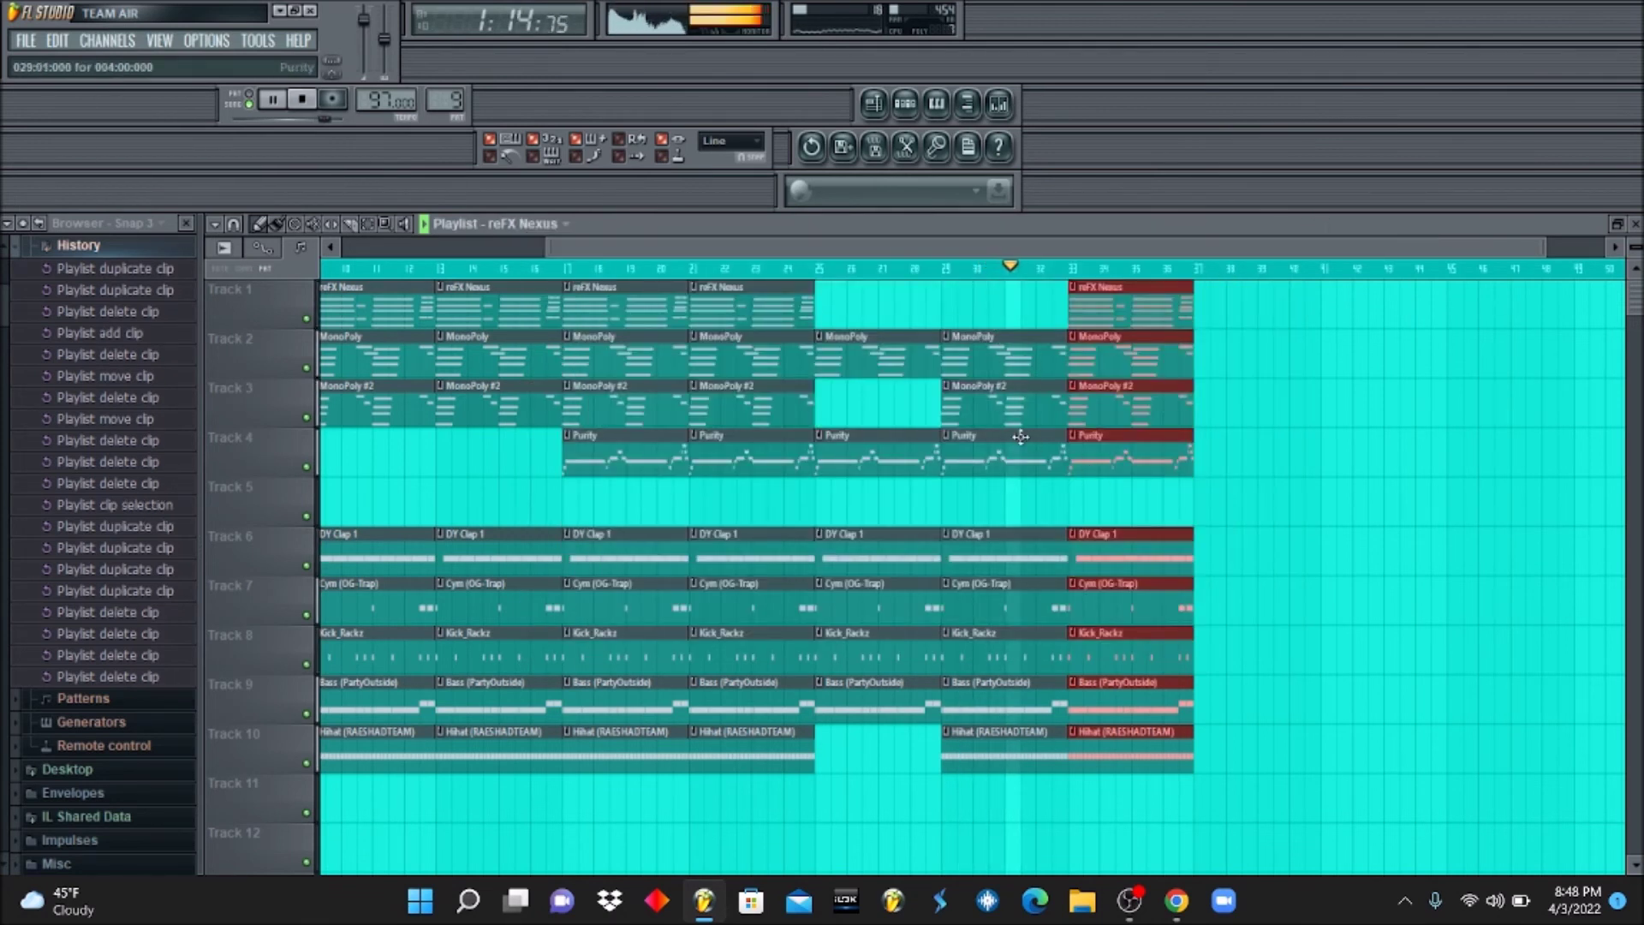
click(1004, 403)
right_click(1007, 405)
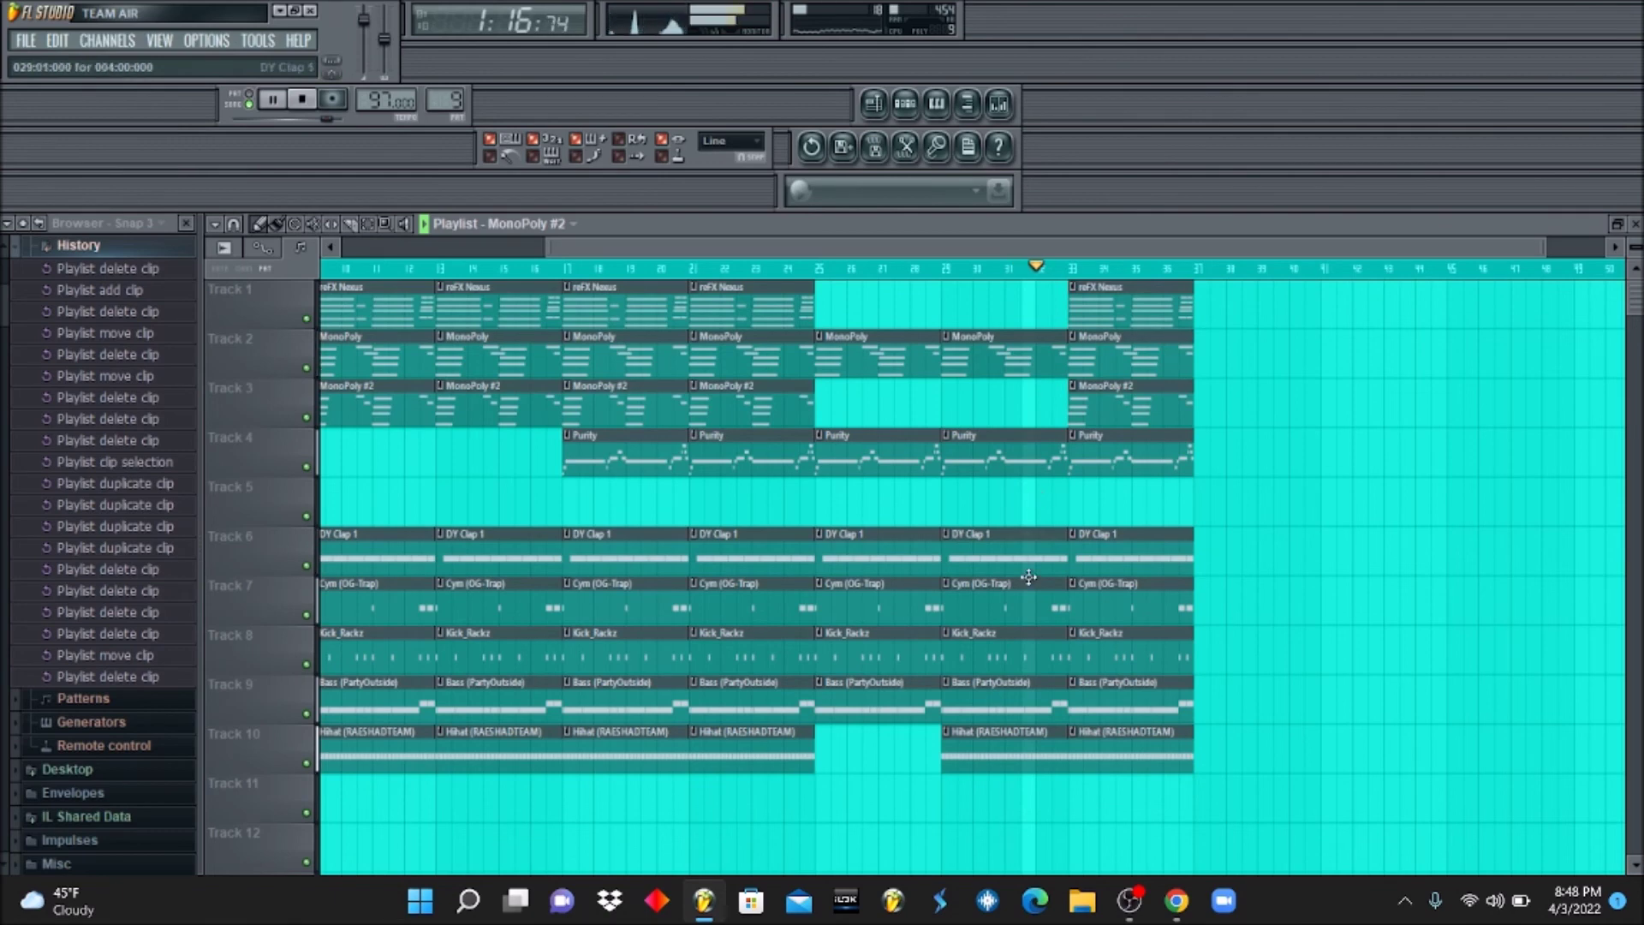
right_click(1010, 736)
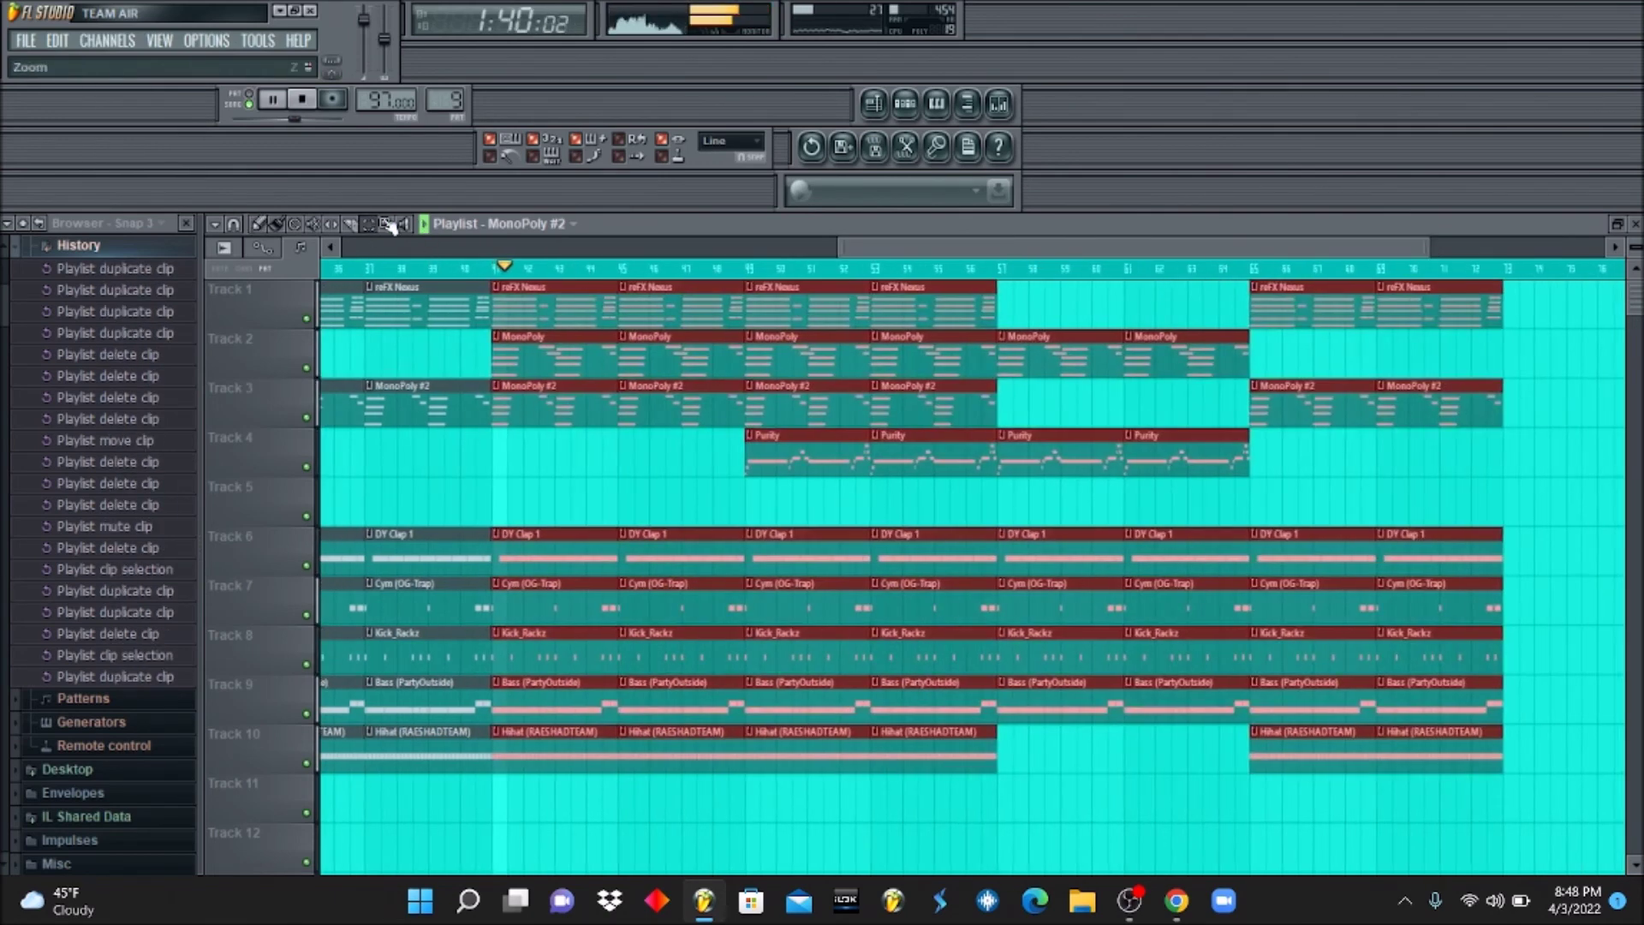
Remove the MonoPoly and Purity clips from bars 33 to 40, and duplicate the bars 9 to 40 arrangement at bar 41.
click(388, 225)
right_click(381, 377)
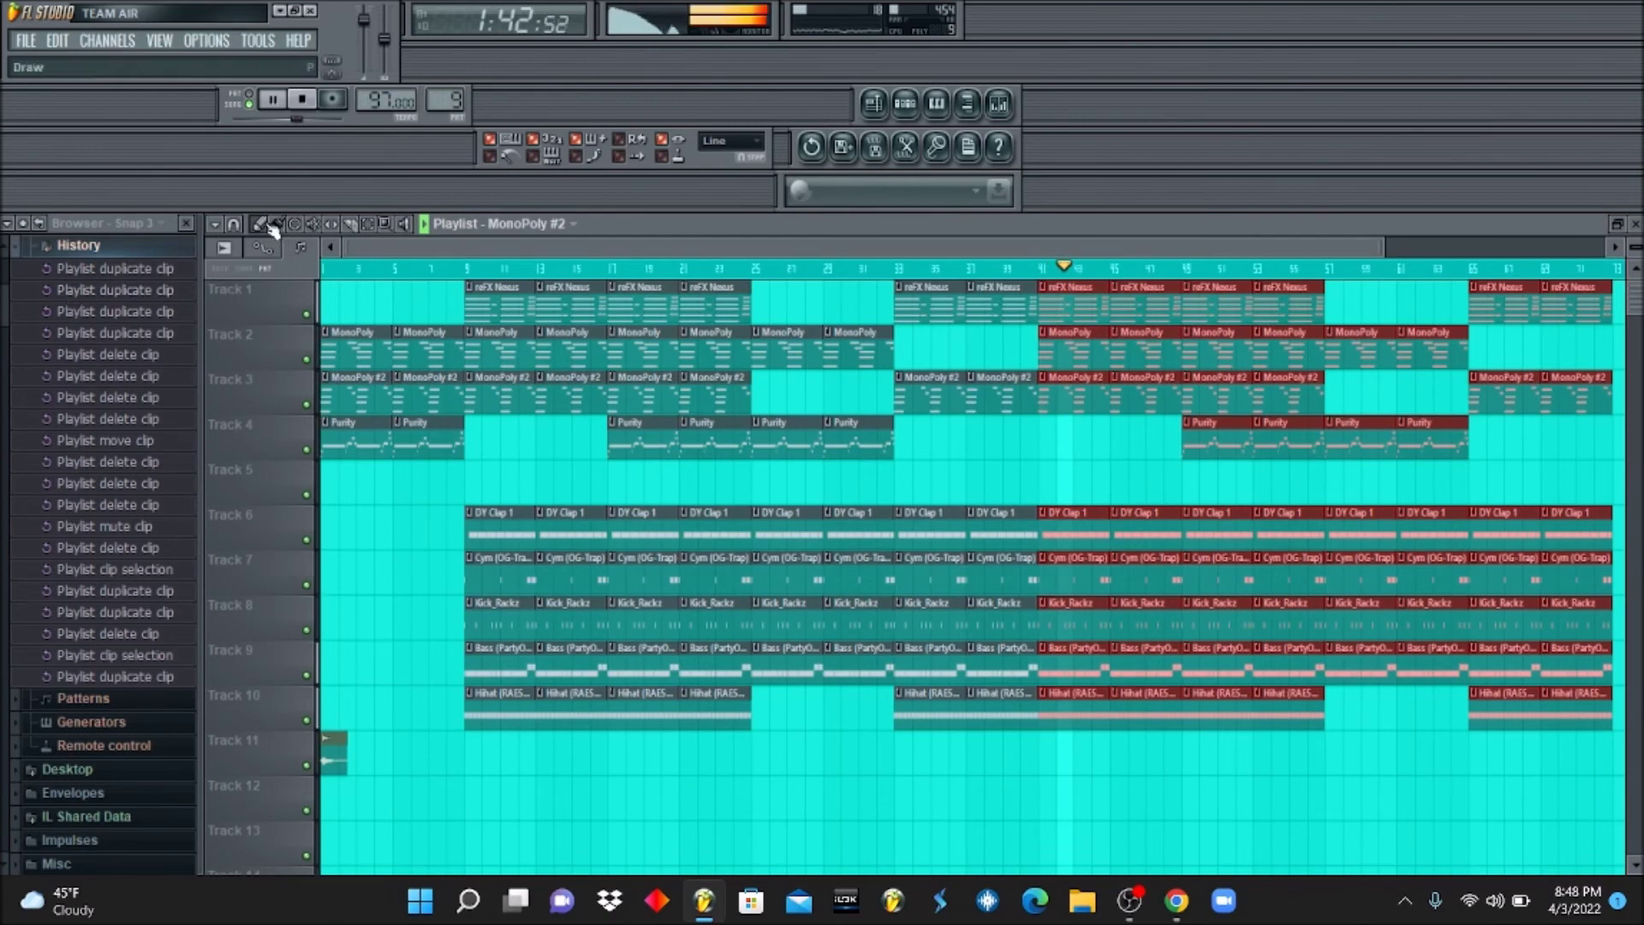
ctrl+click(1031, 473)
Try adding a Purity clip at bar 41 on Track 4, and delete it again.
click(1199, 441)
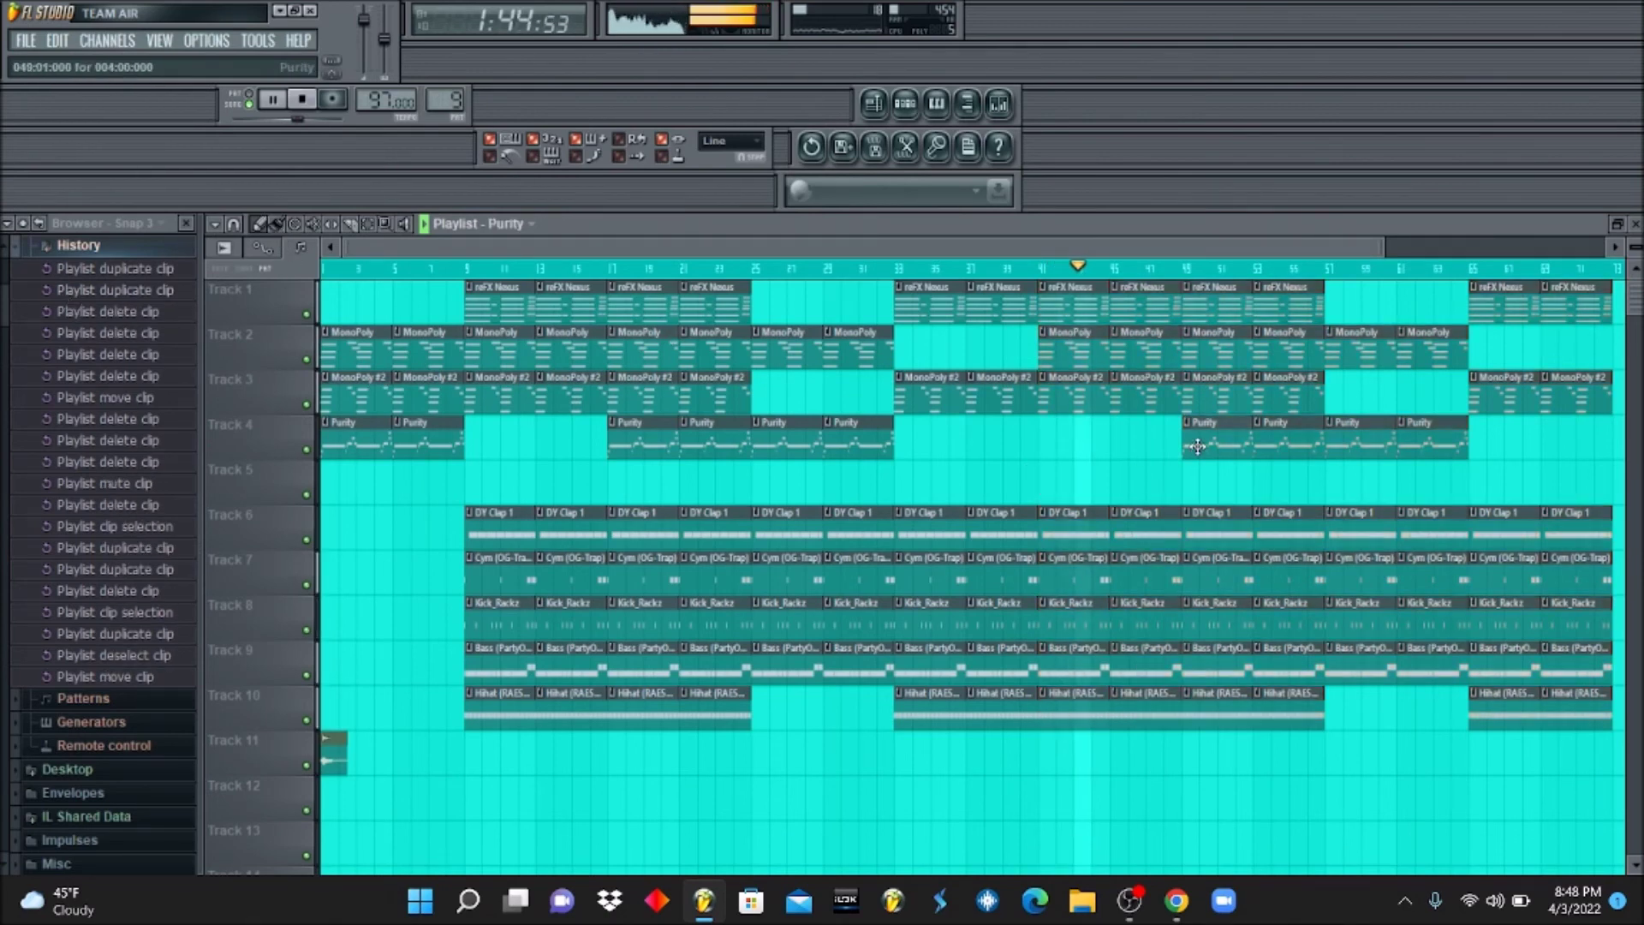
click(1052, 441)
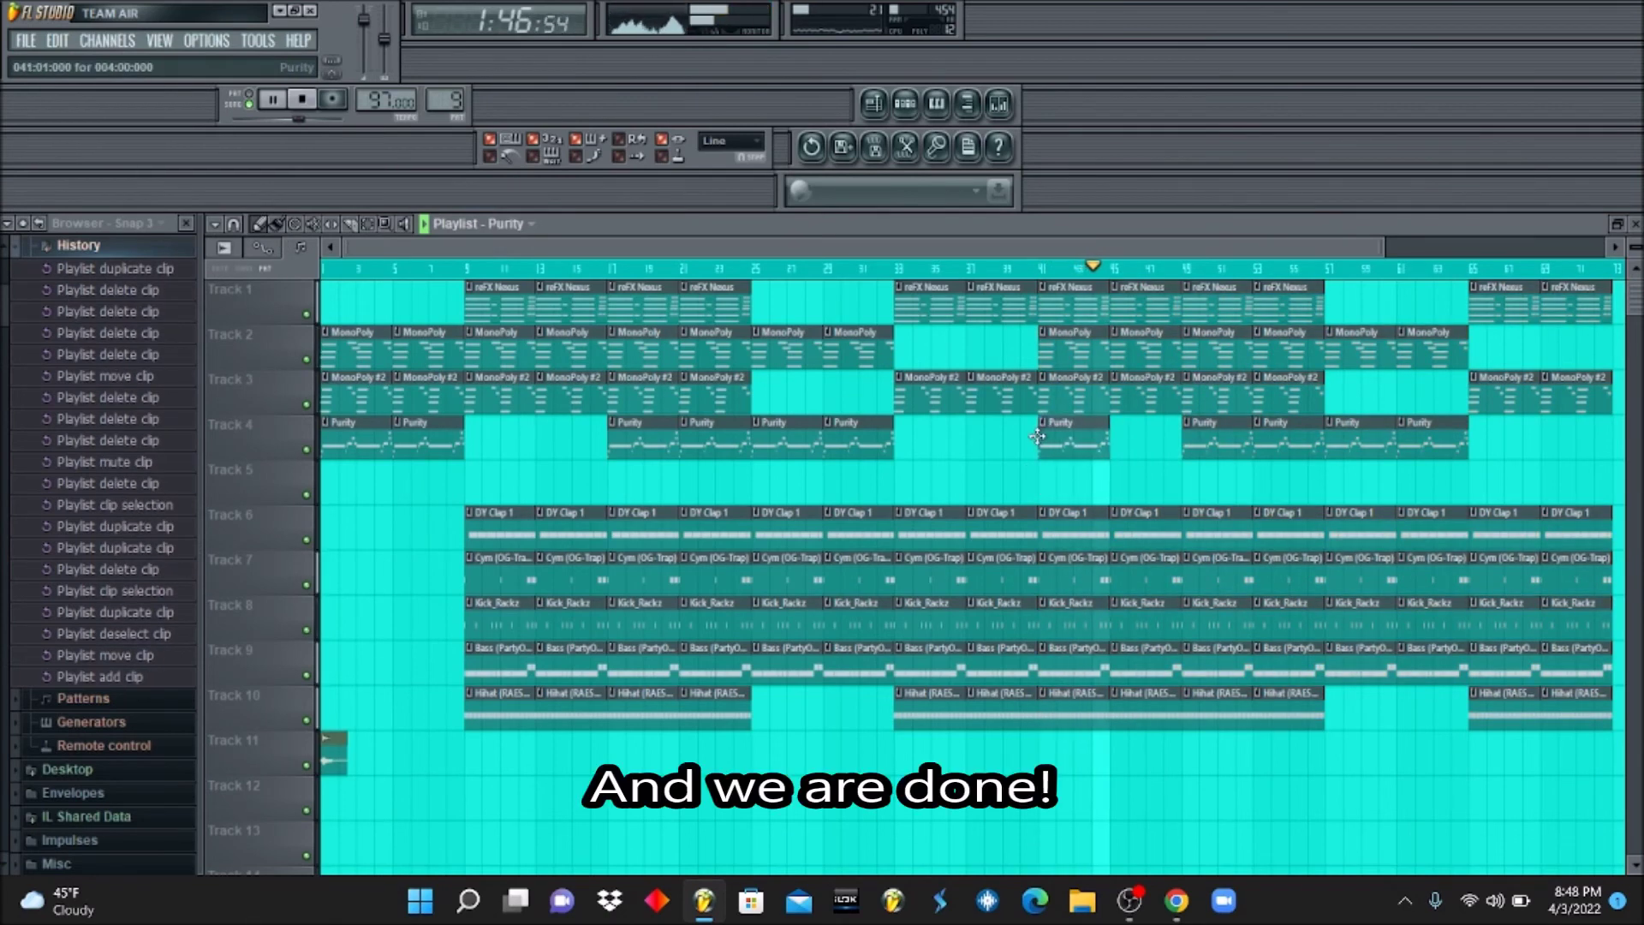
drag(1042, 438, 1031, 438)
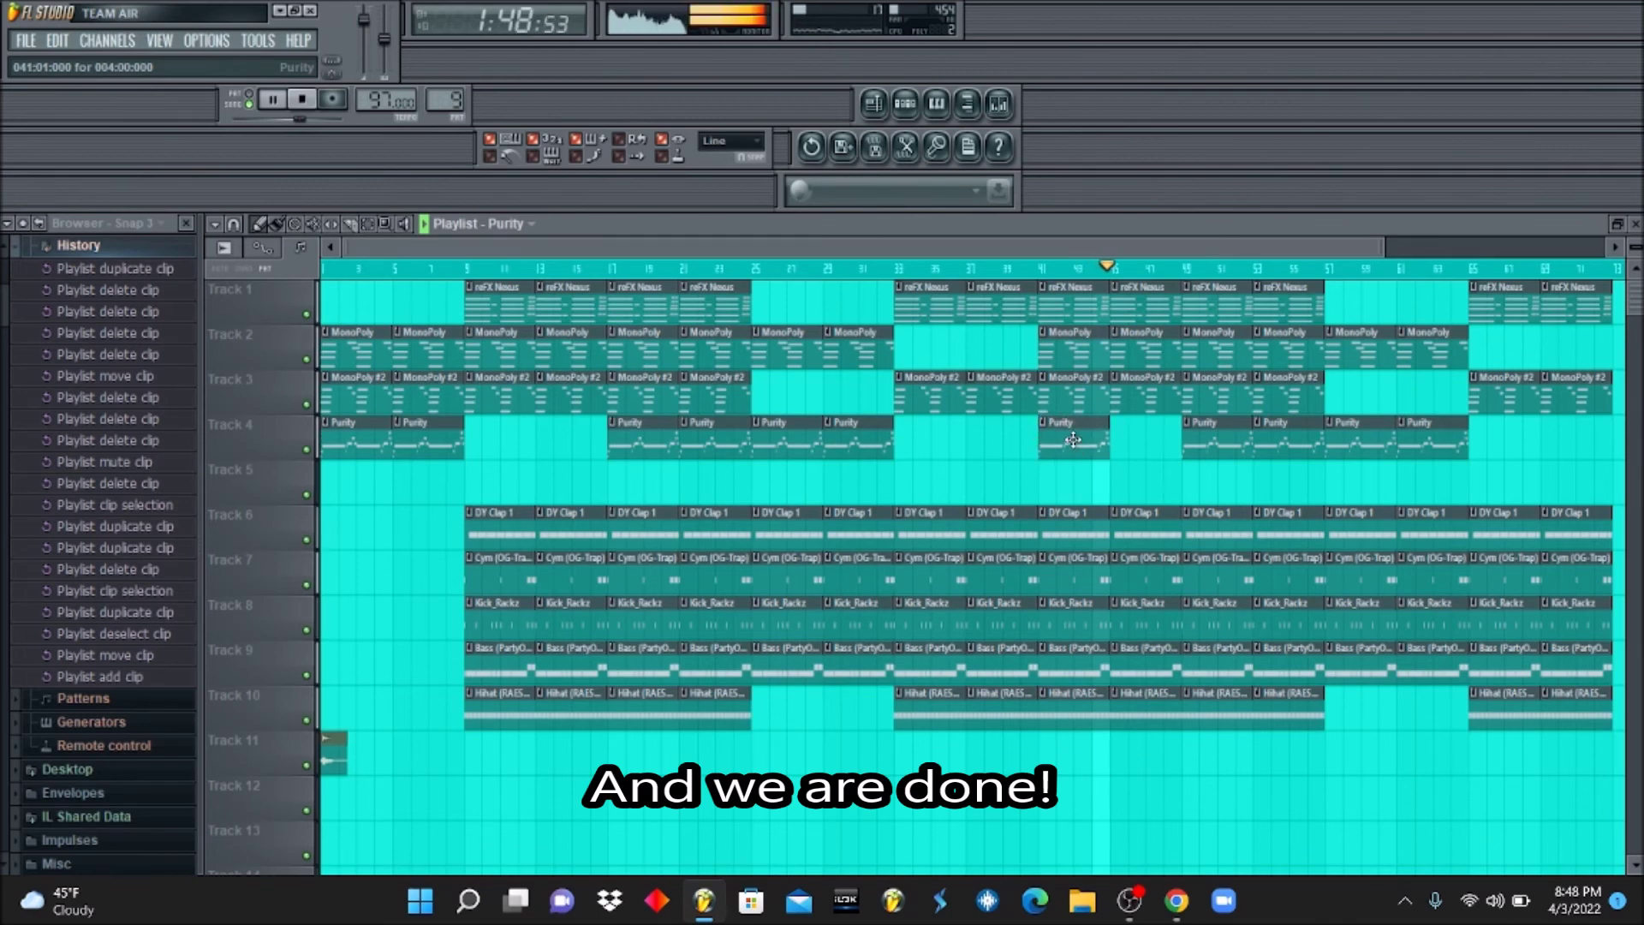
right_click(1077, 446)
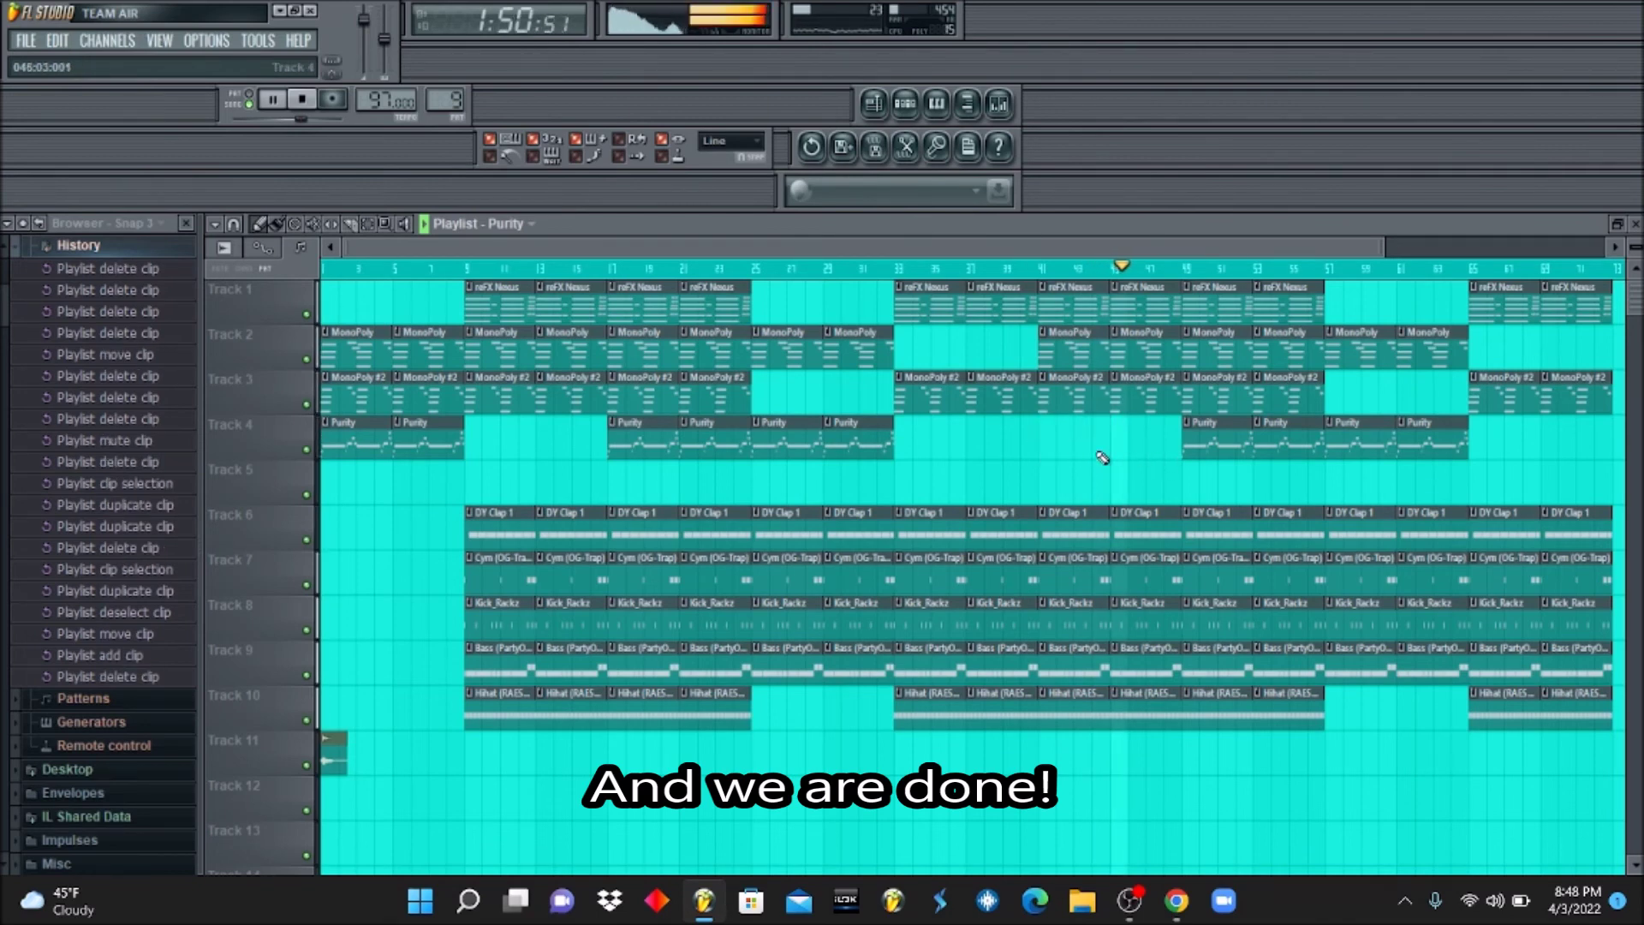
click(1046, 454)
click(1046, 454)
right_click(1062, 449)
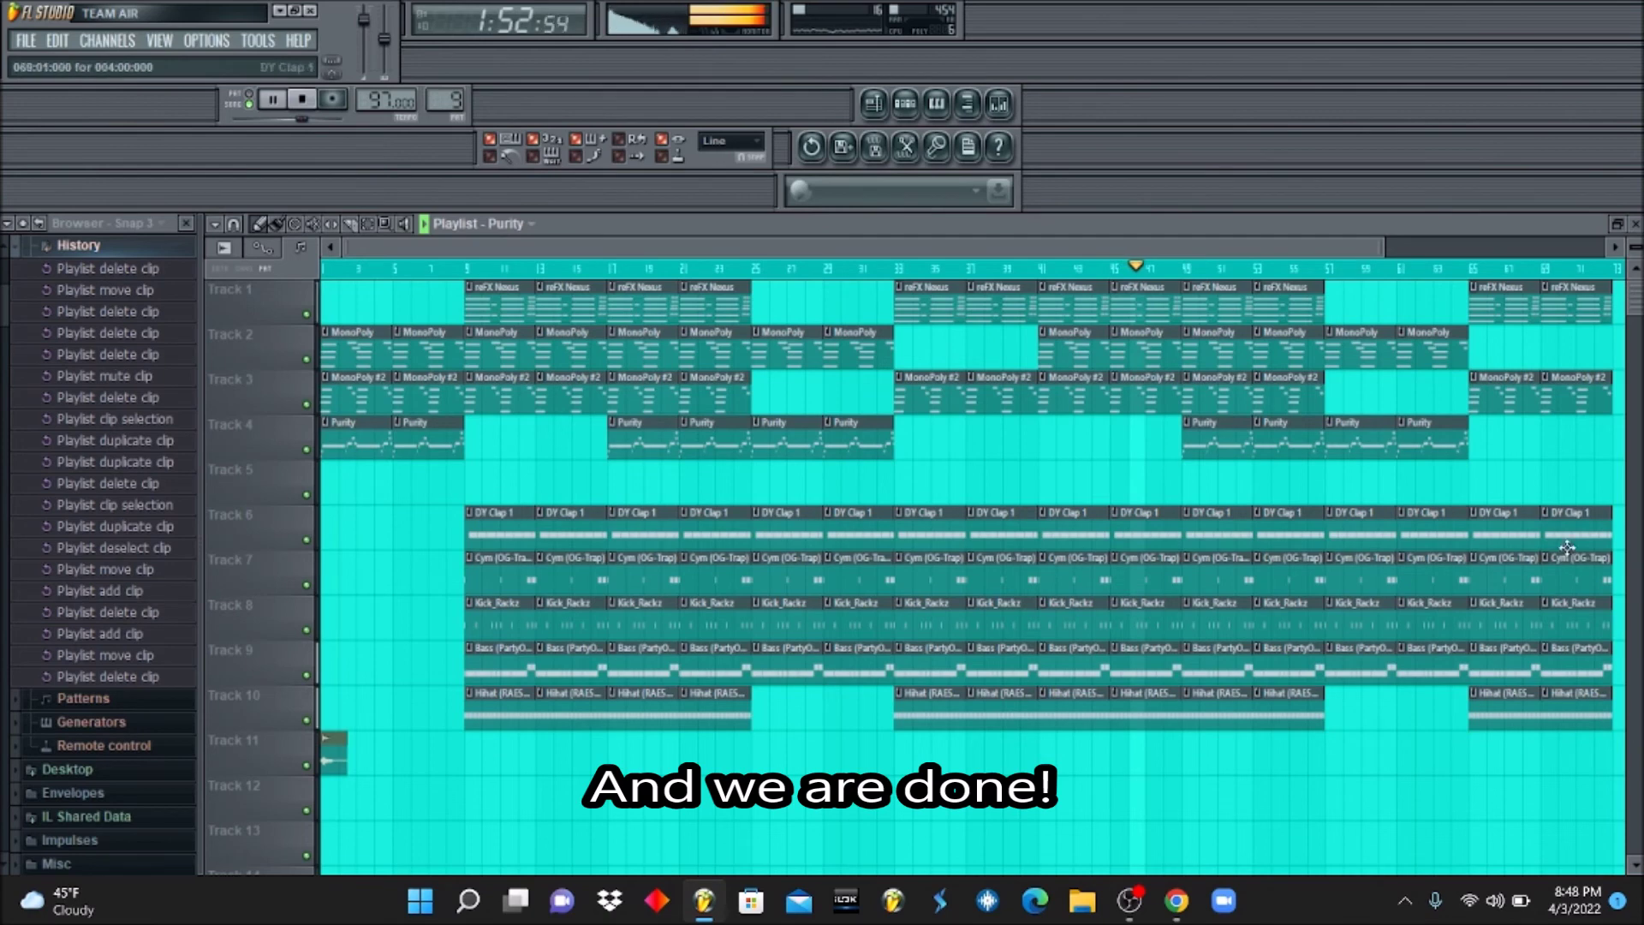
Delete all the reFX Nexus, MonoPoly #2, drum, bass and hi-hat clips at bars 65 and 69.
right_click(1575, 394)
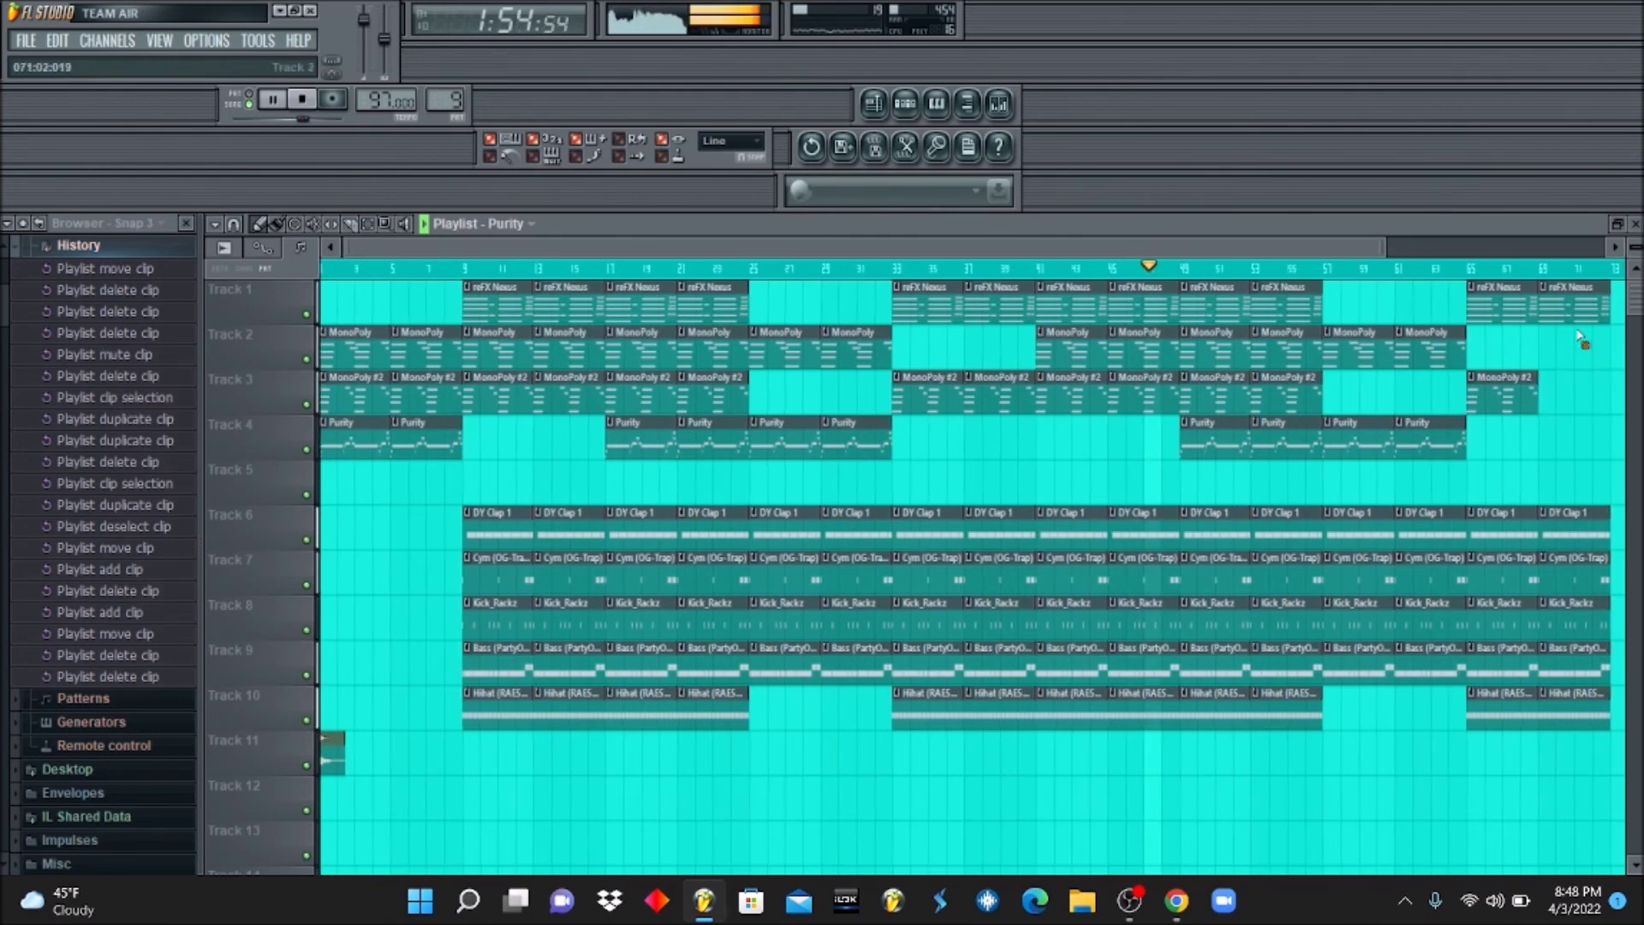
right_click(1576, 302)
right_click(1515, 317)
right_click(1507, 389)
right_click(1524, 531)
right_click(1524, 577)
right_click(1528, 621)
right_click(1529, 663)
right_click(1567, 578)
right_click(1567, 711)
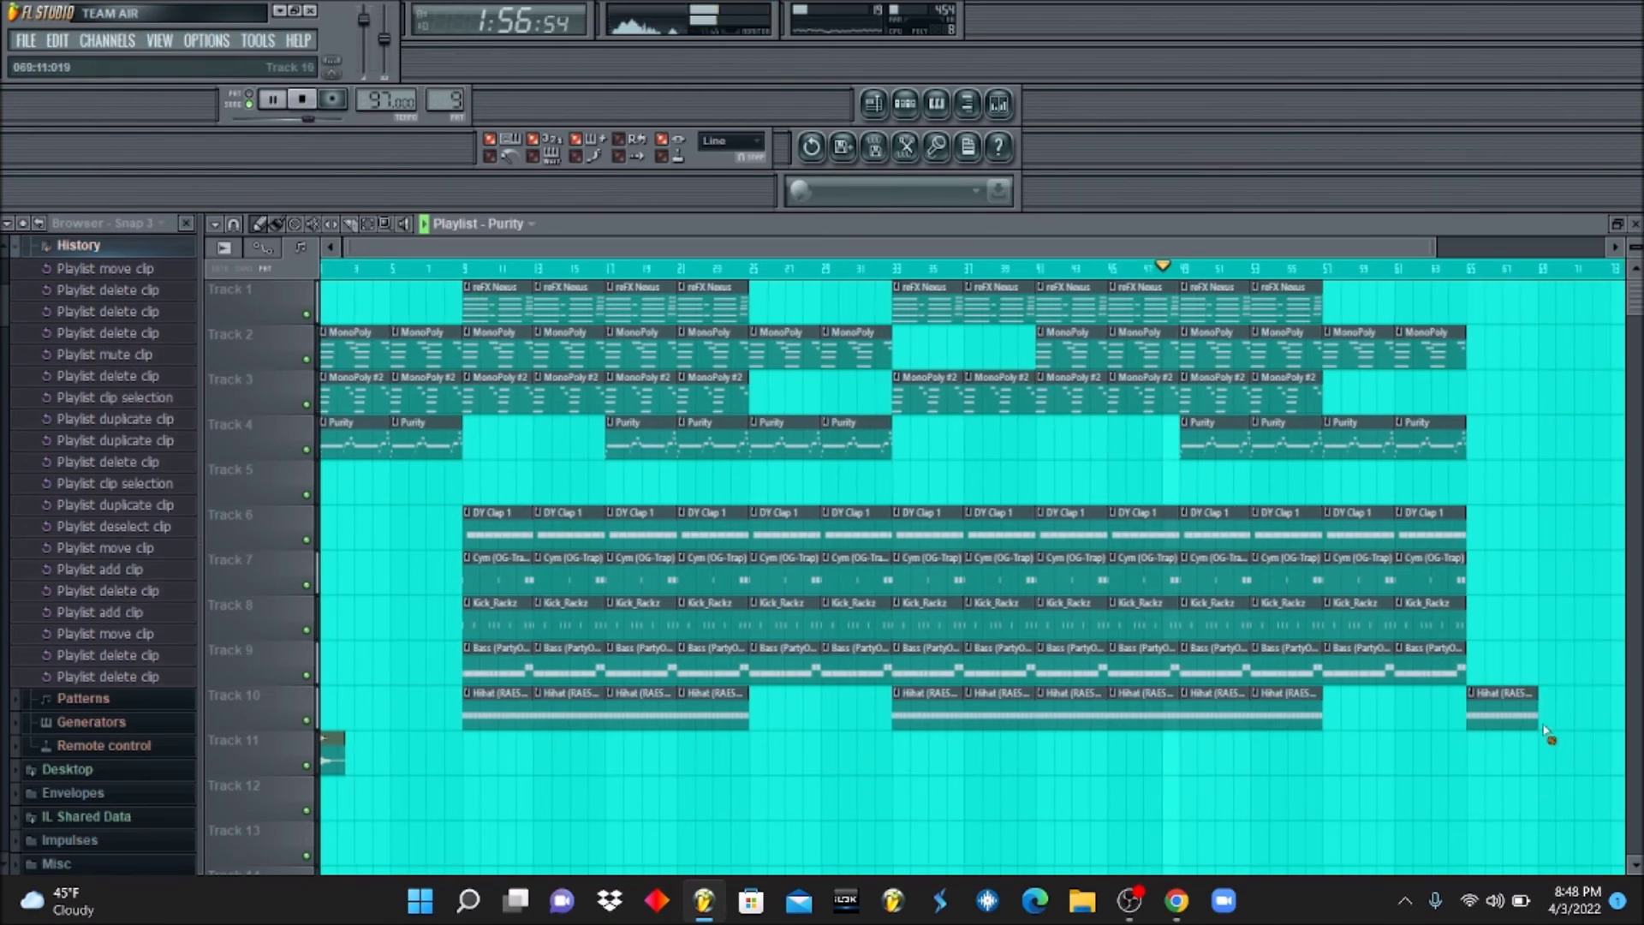
right_click(1507, 706)
Delete the MonoPoly, Purity, drum and bass clips at bars 57 and 61 so the song ends at bar 57.
right_click(1455, 651)
right_click(1451, 531)
right_click(1451, 441)
right_click(1439, 355)
right_click(1370, 355)
right_click(1366, 441)
right_click(1370, 530)
right_click(1380, 613)
right_click(1361, 661)
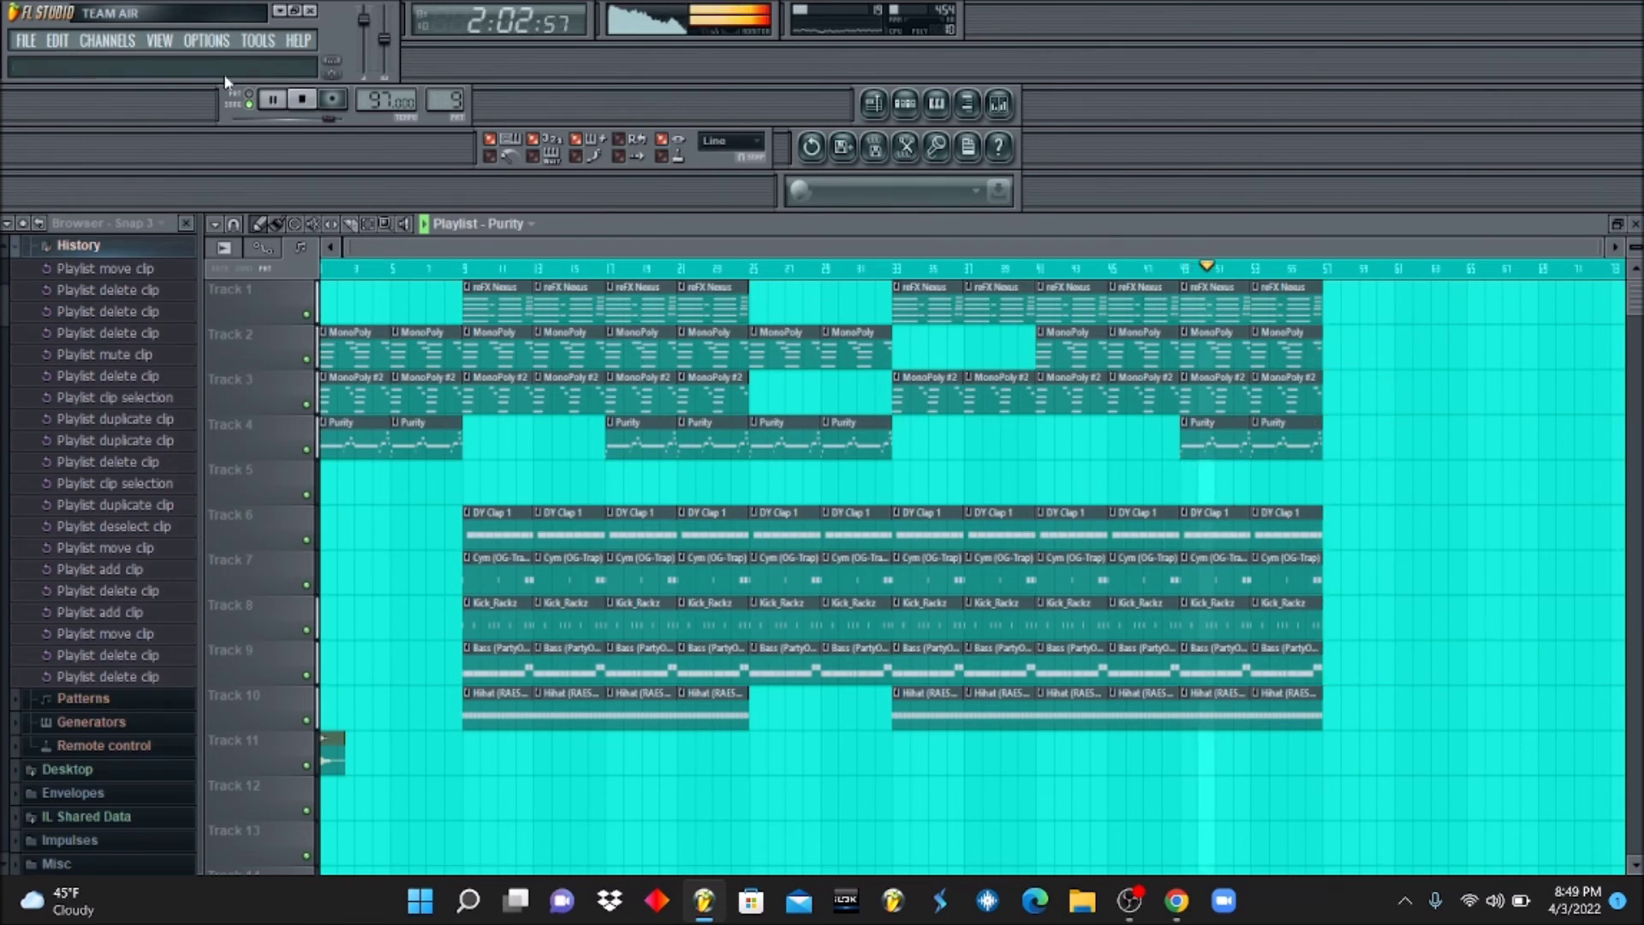
Raise the buffer length in the audio settings to 3168 samples (72 ms).
click(207, 41)
click(257, 99)
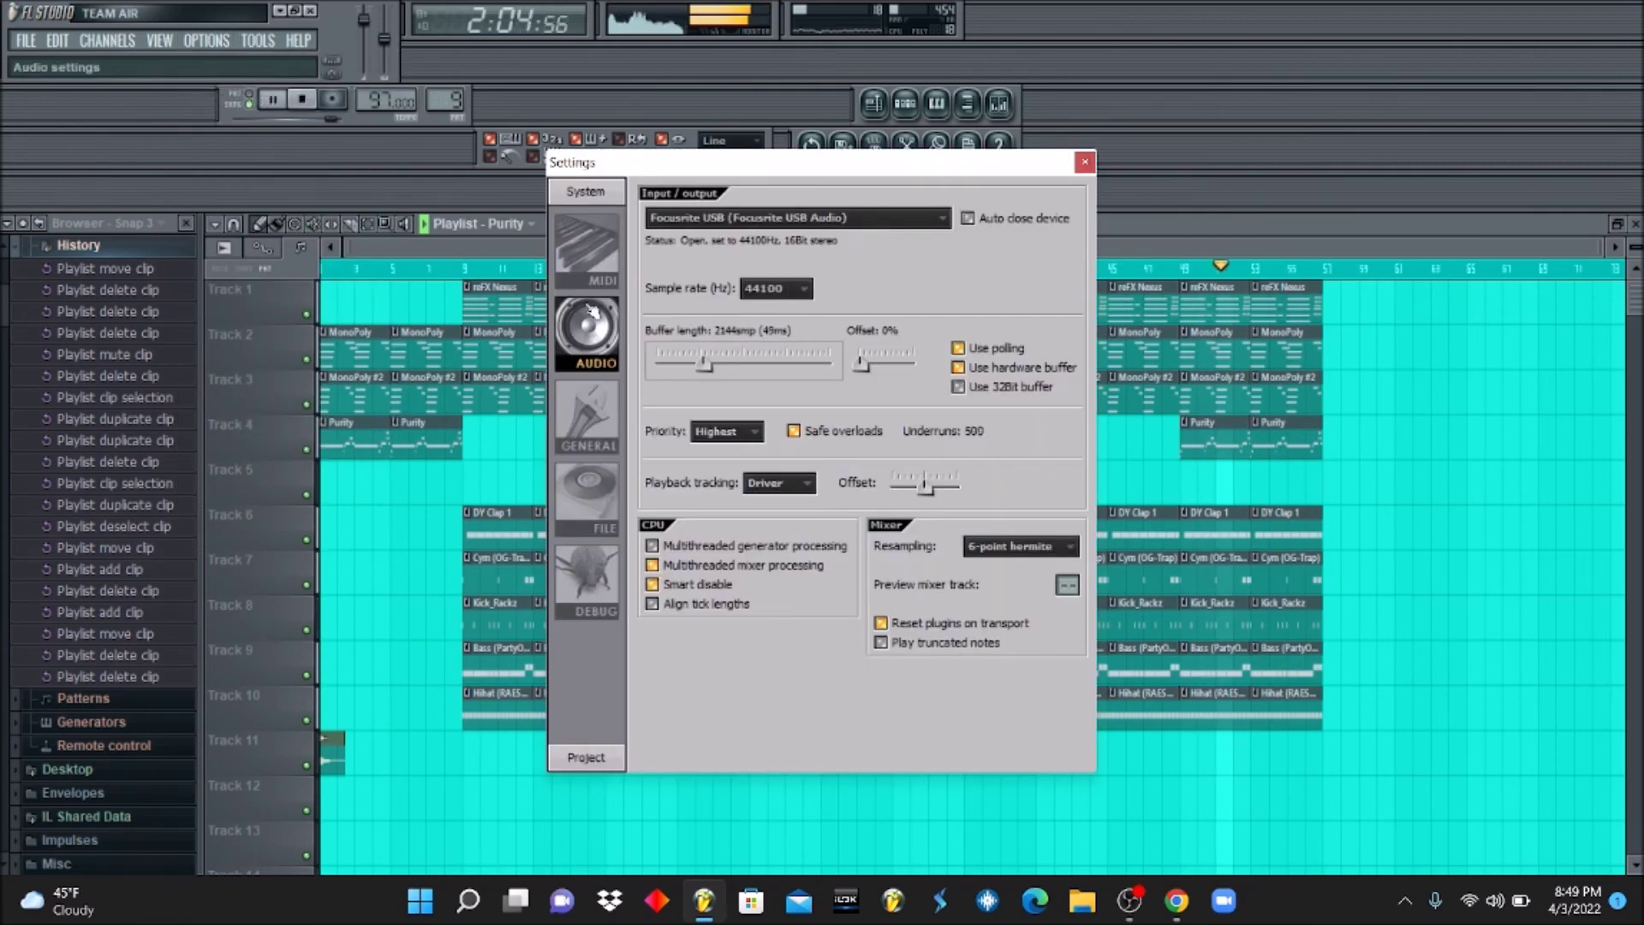
drag(704, 363, 726, 363)
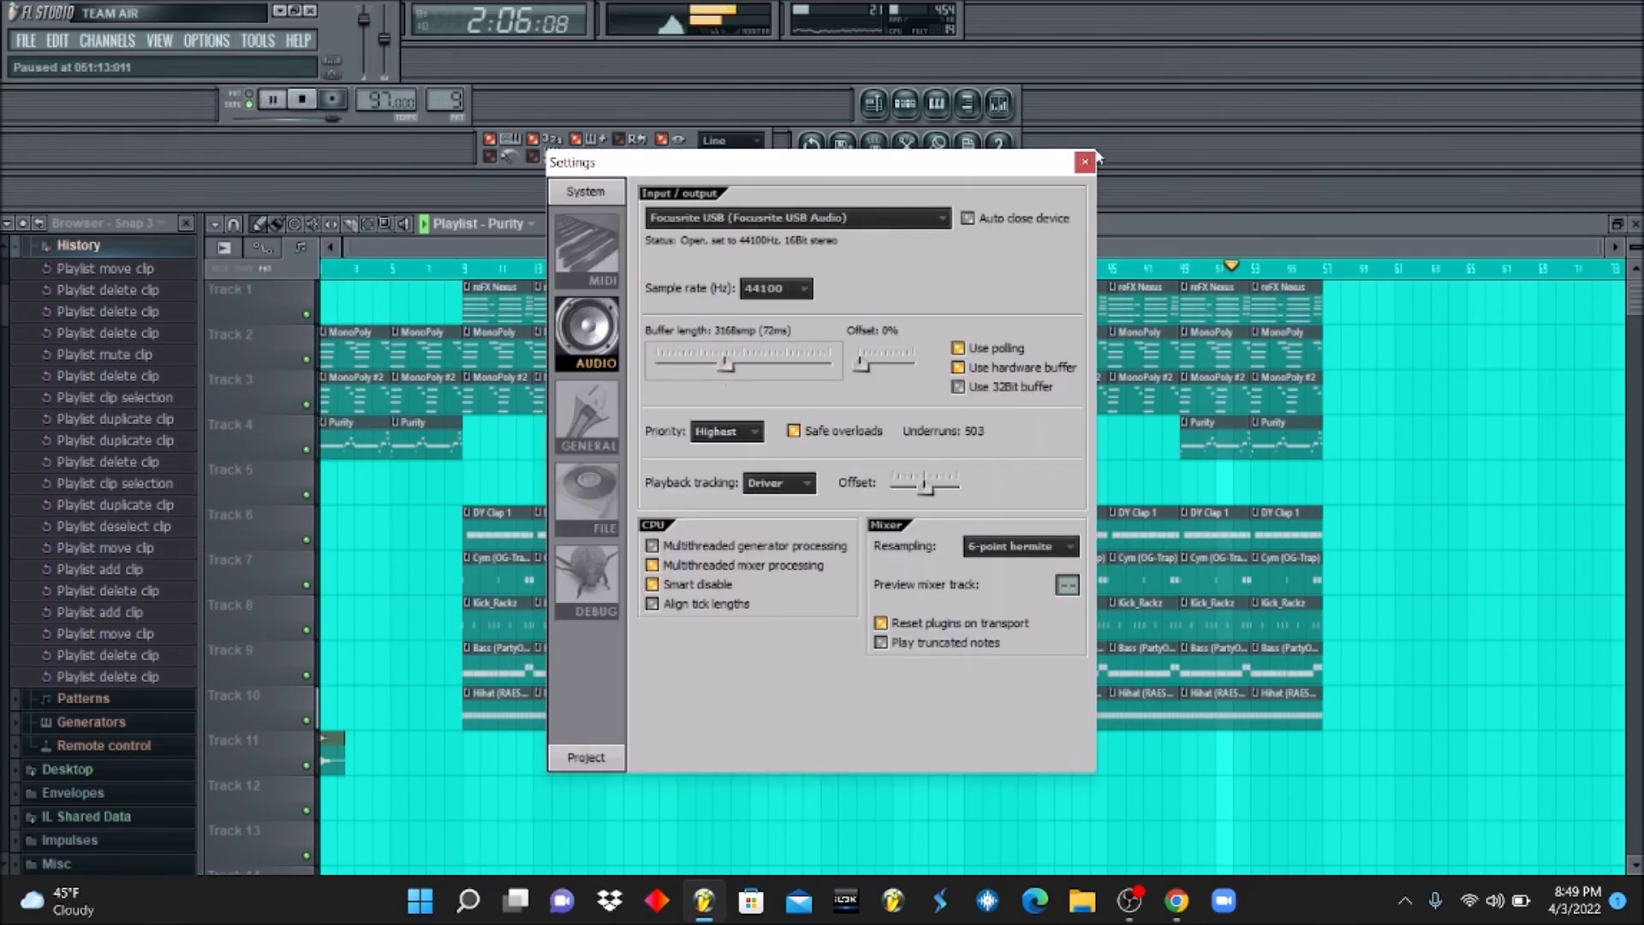
click(1085, 164)
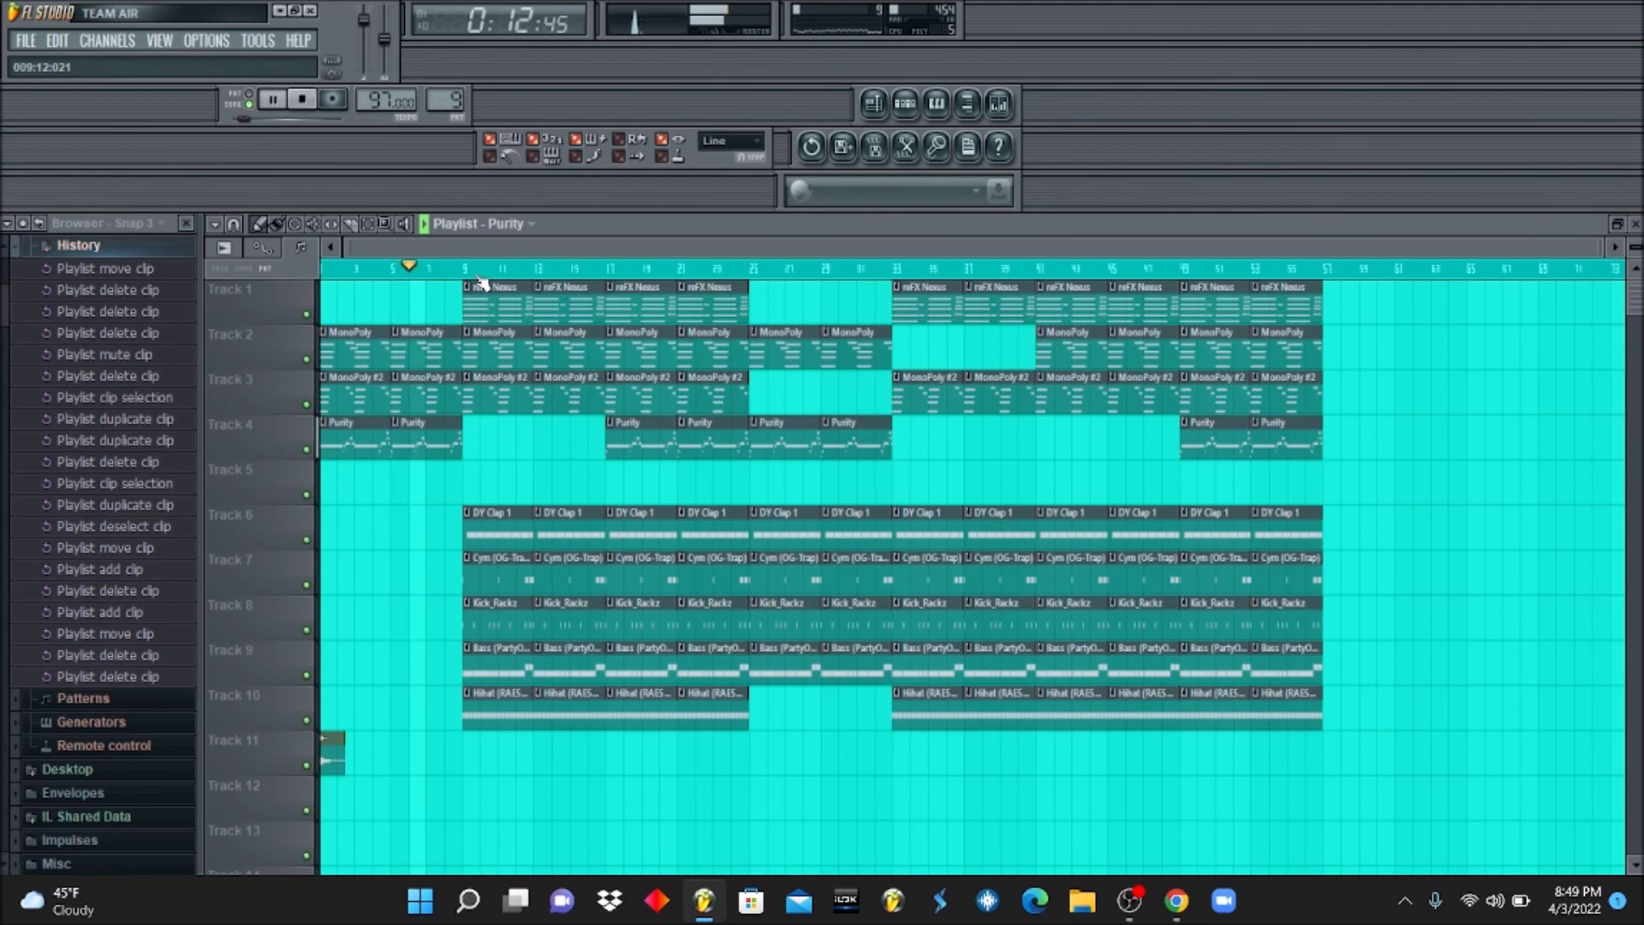
Stop playback and play the finished arrangement from the beginning of the song.
key(space)
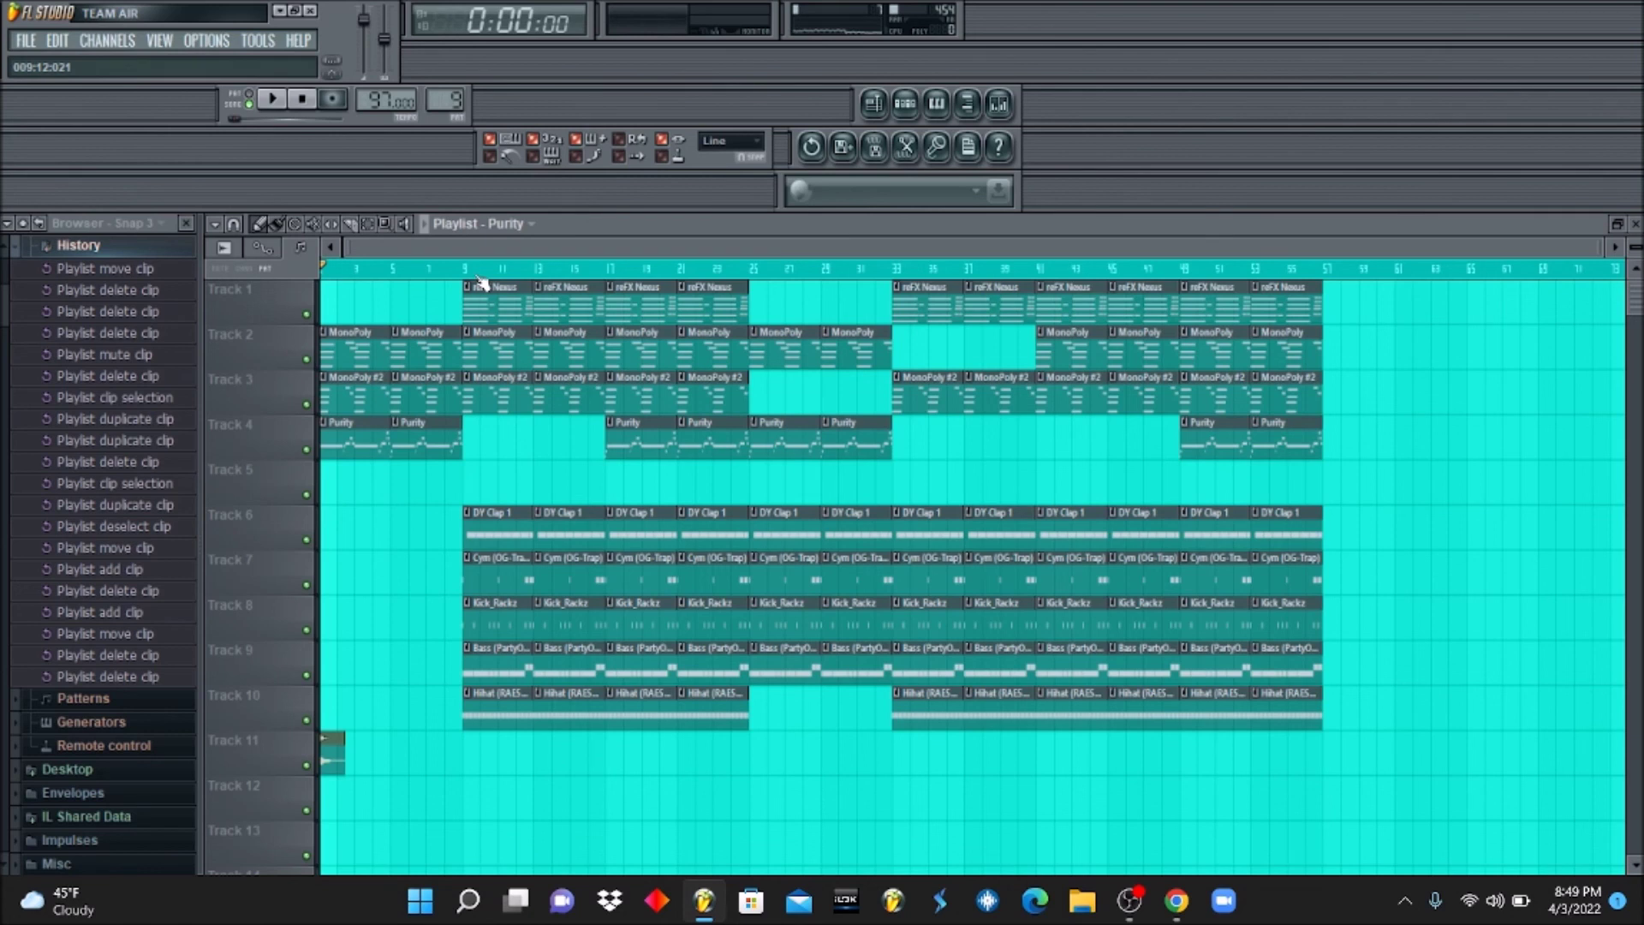
key(space)
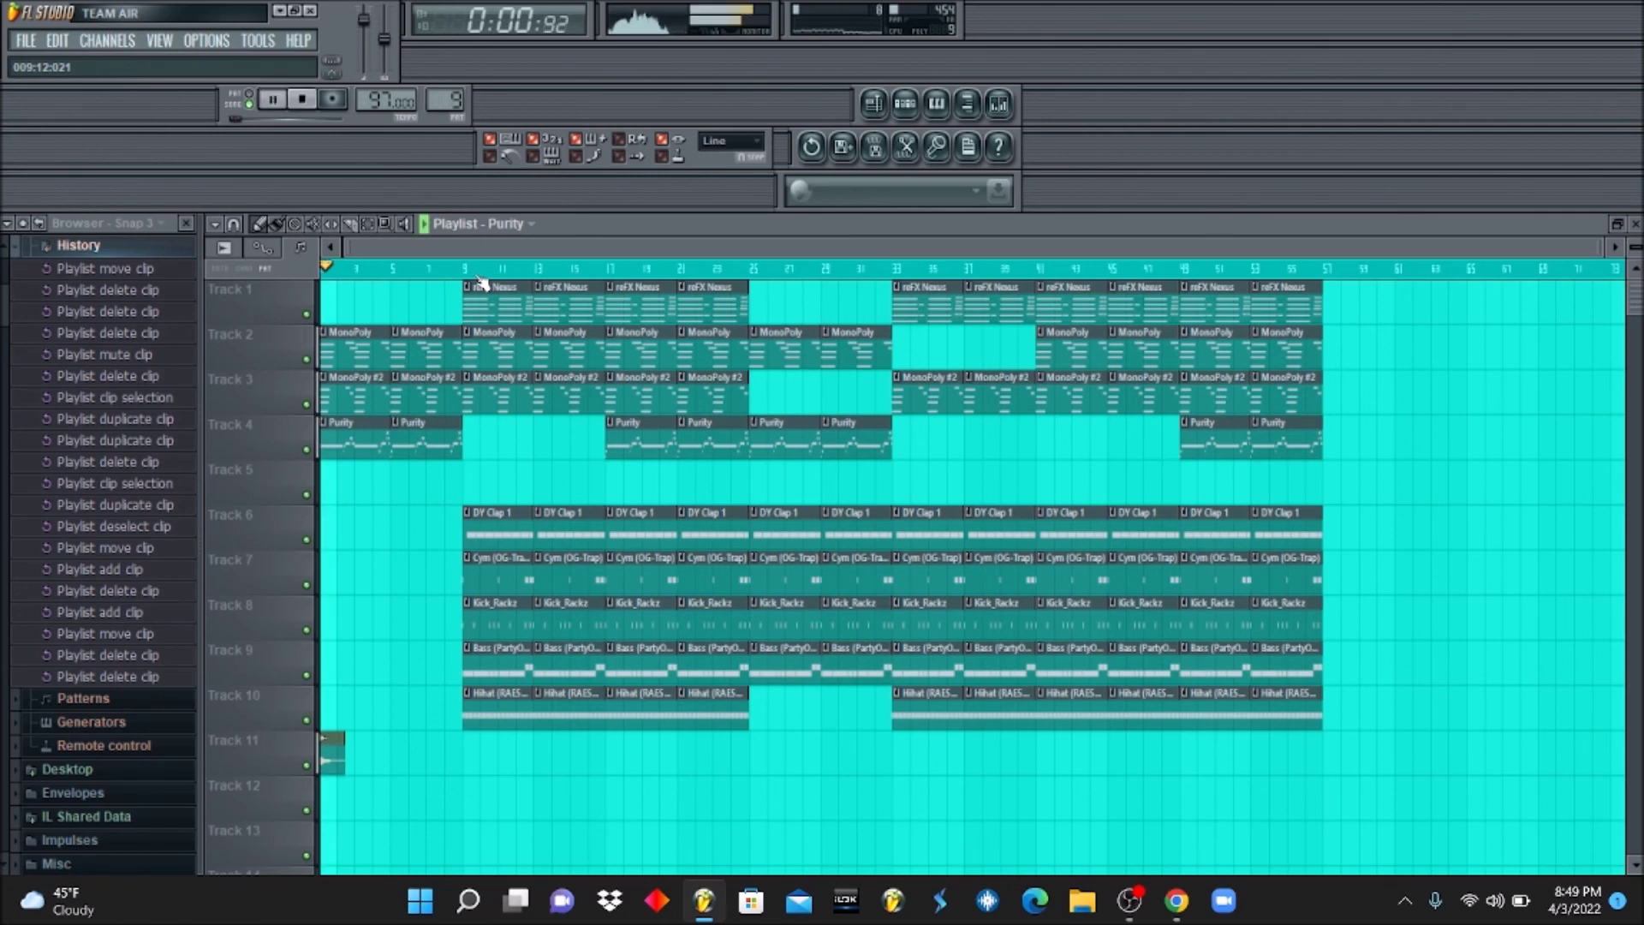